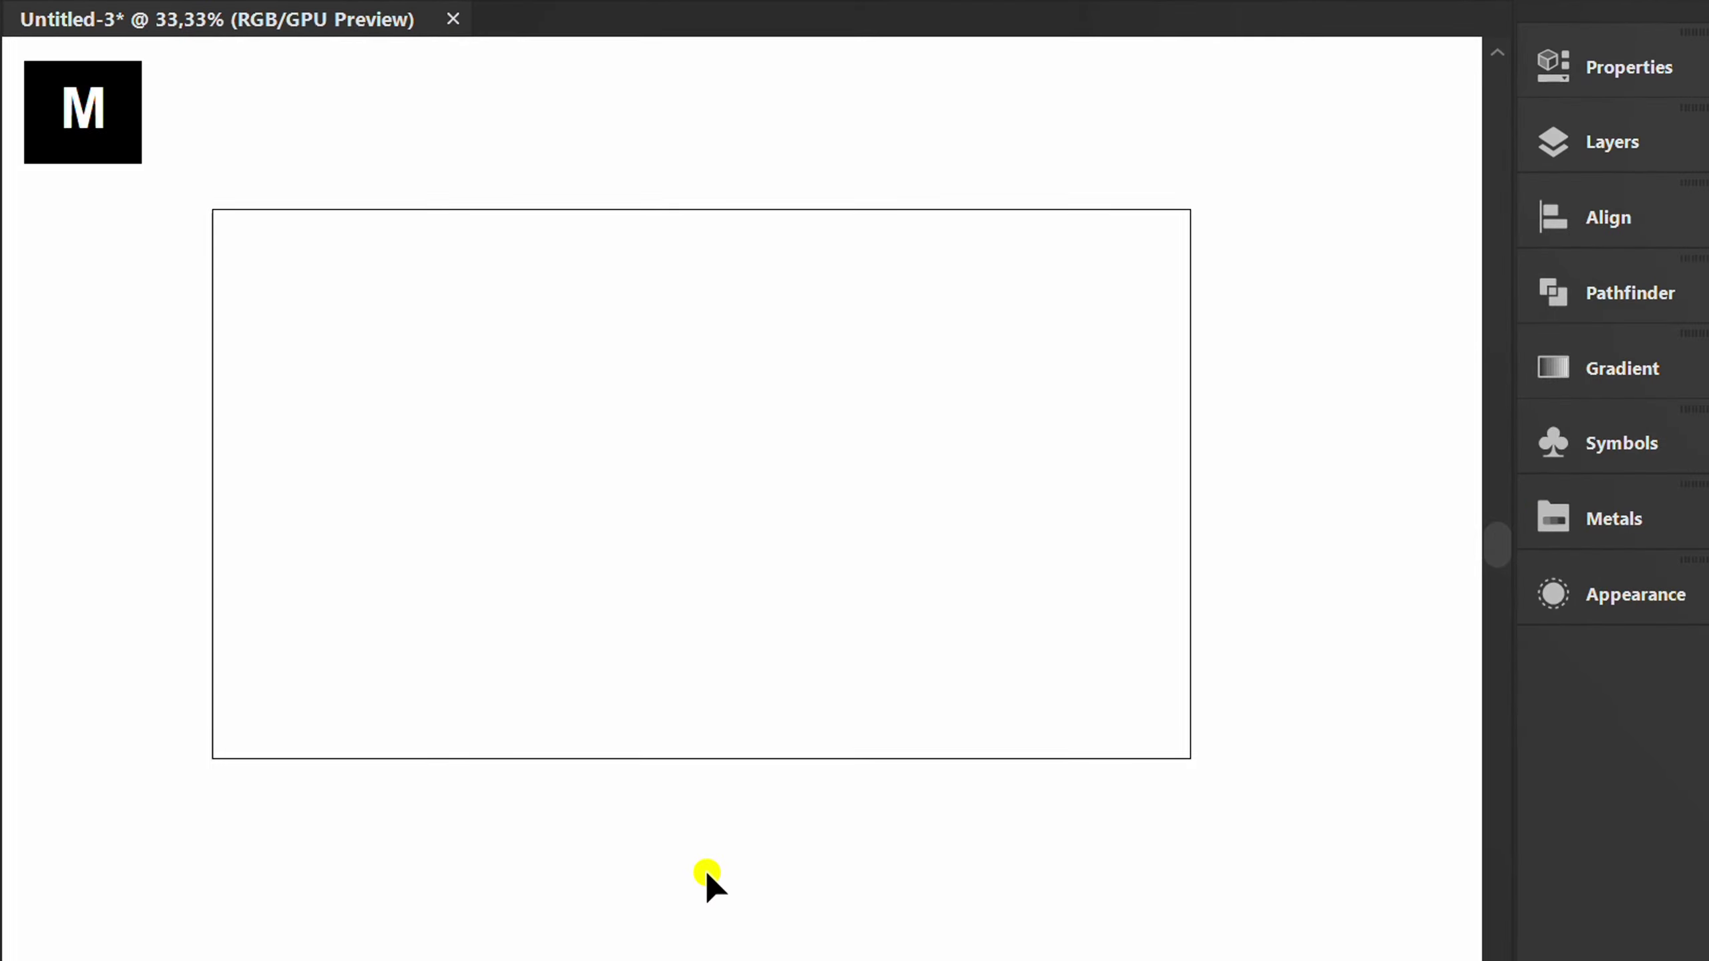
Step: Draw an artboard-sized rectangle and give it a gradient fill with a black right stop
{"action": "left_click_drag", "start_coordinate": [219, 219], "coordinate": [1197, 755]}
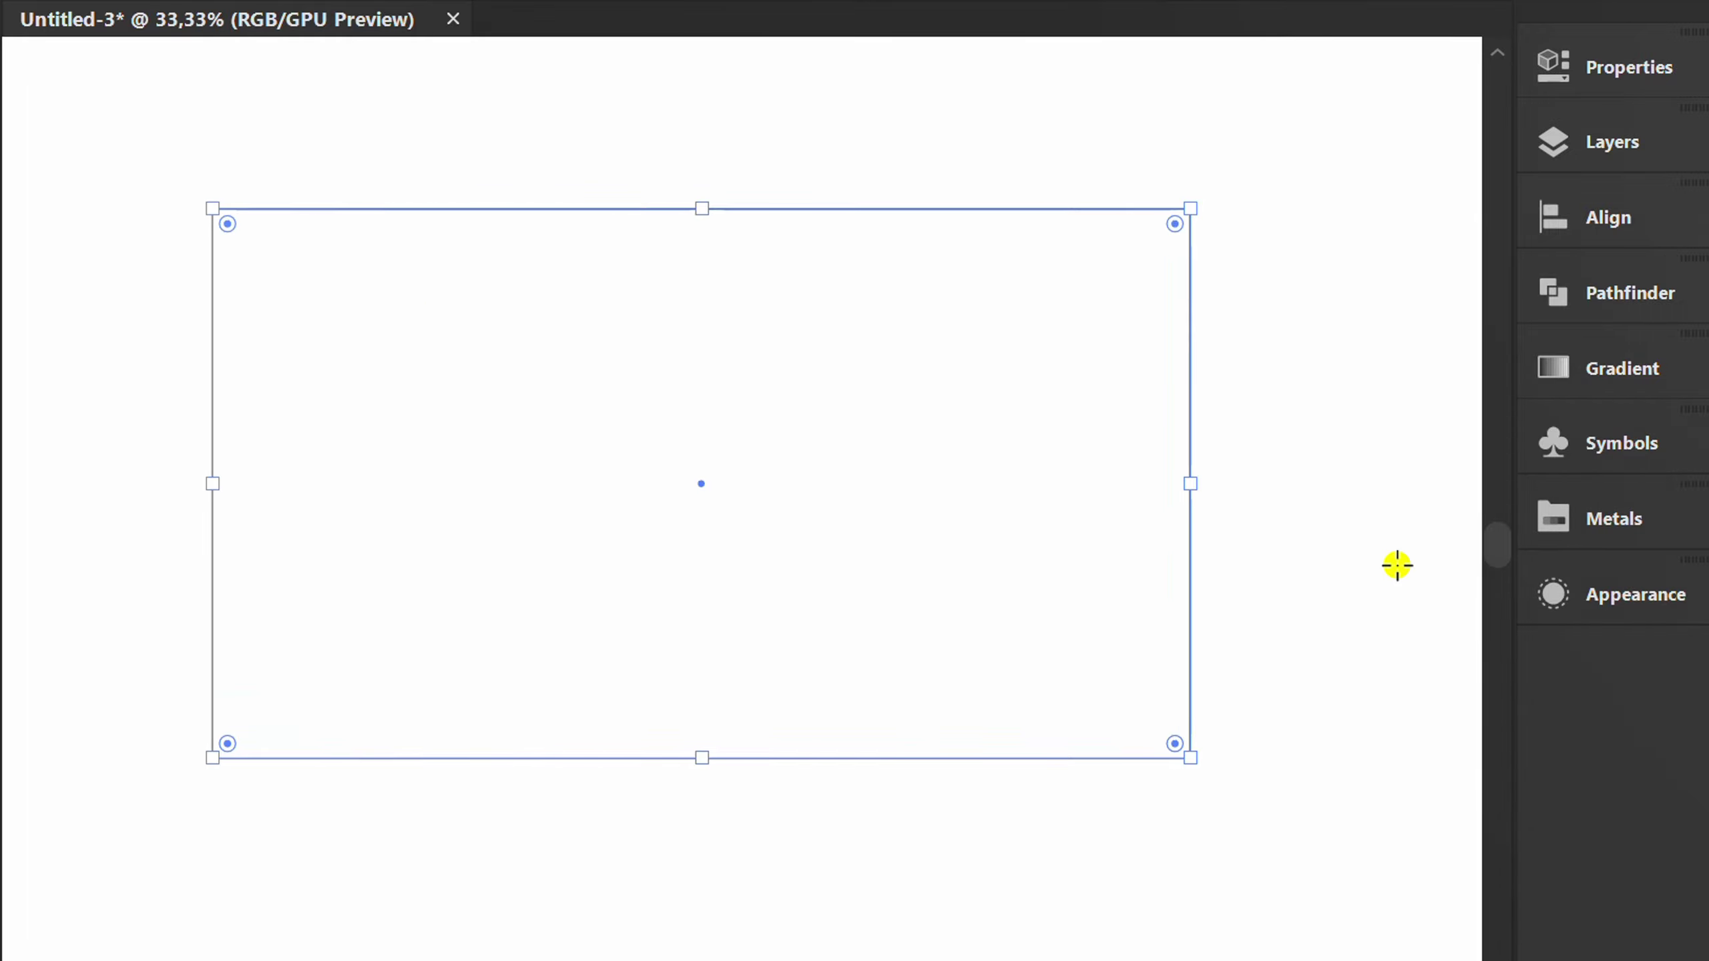
{"action": "left_click", "coordinate": [1590, 369]}
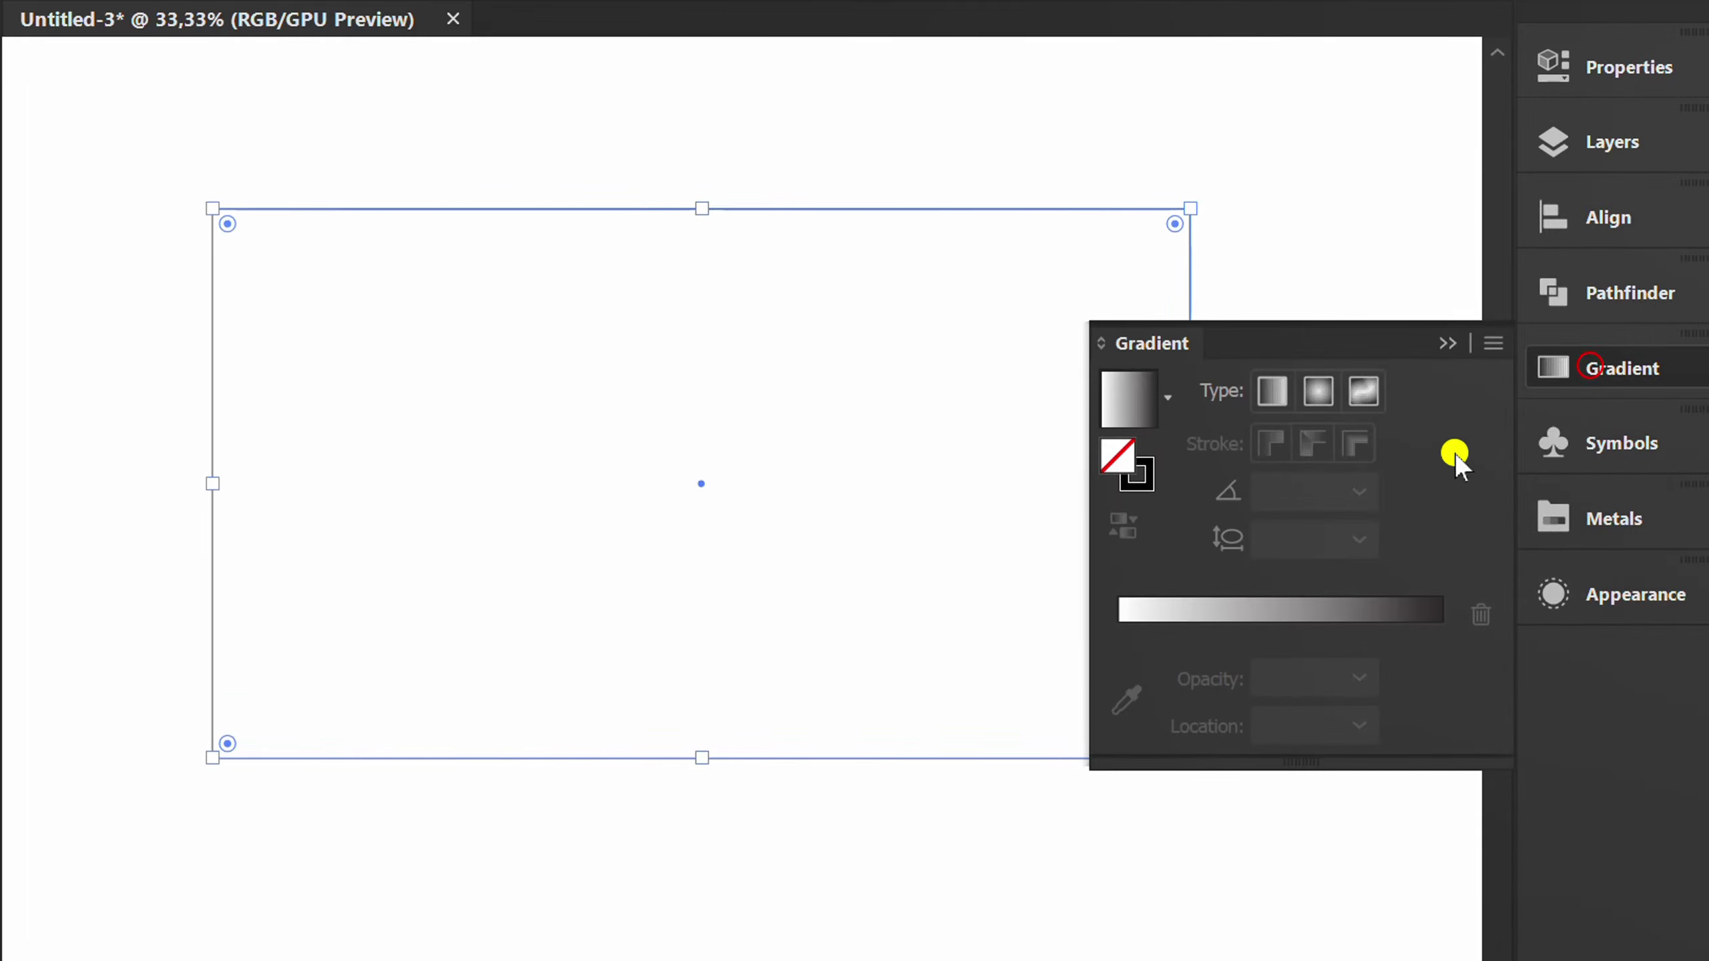
{"action": "left_click", "coordinate": [1130, 393]}
{"action": "double_click", "coordinate": [1439, 679]}
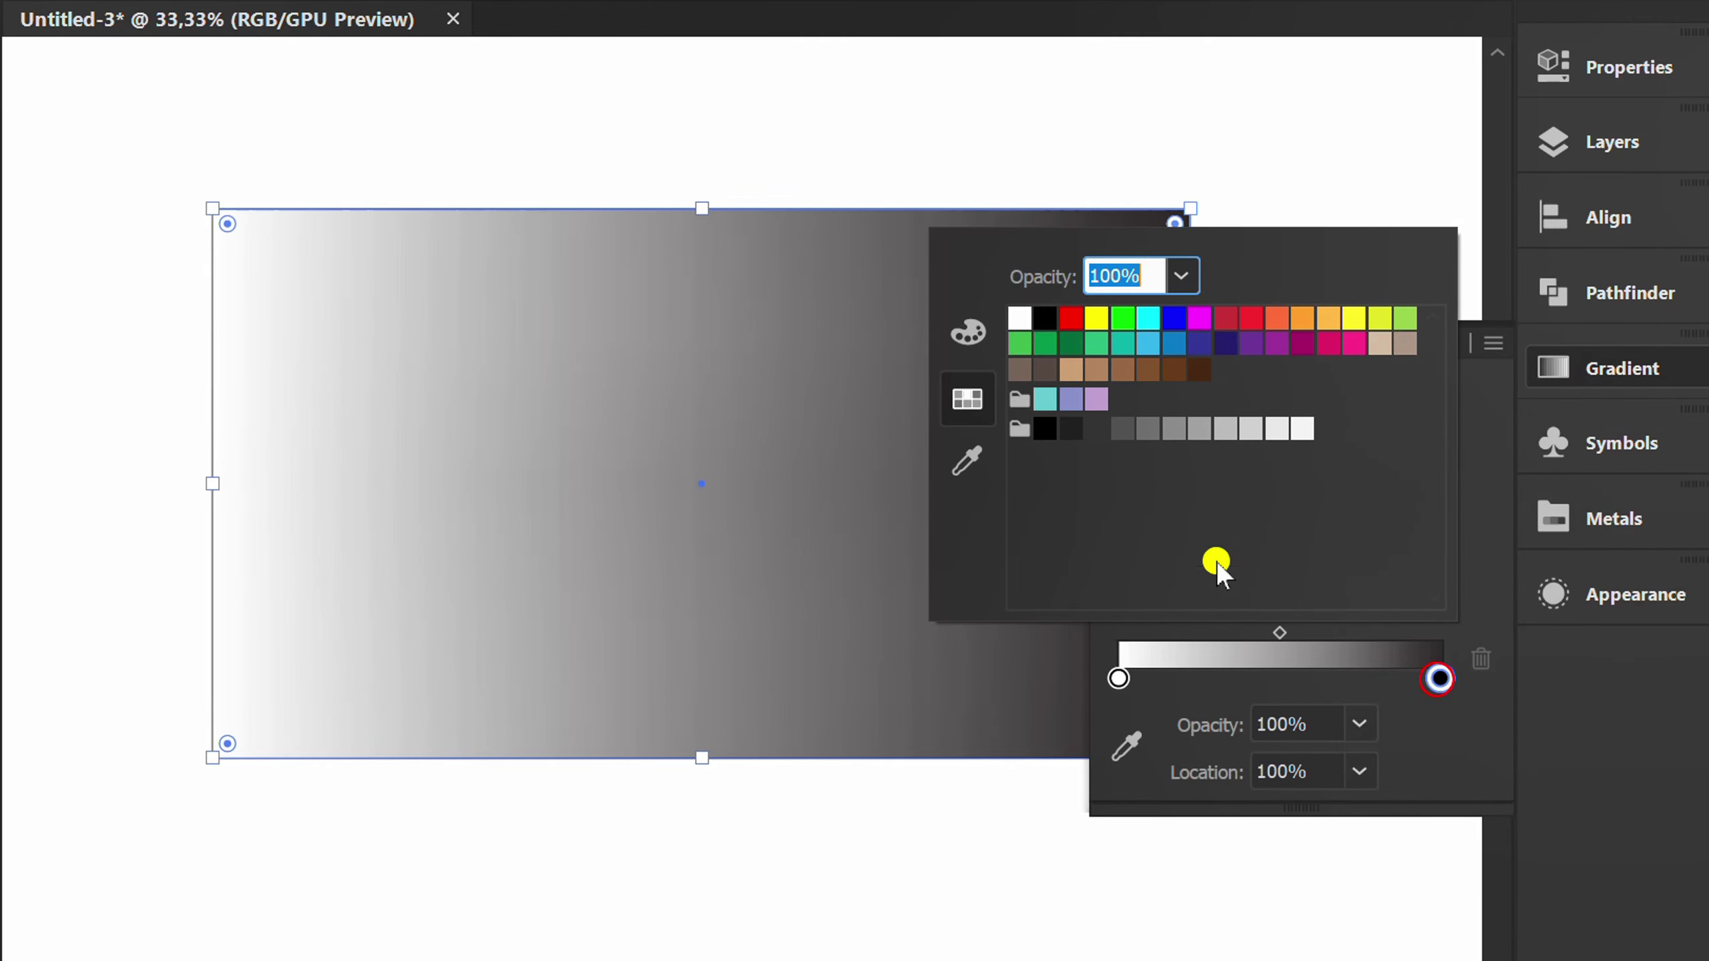
{"action": "left_click", "coordinate": [1043, 318]}
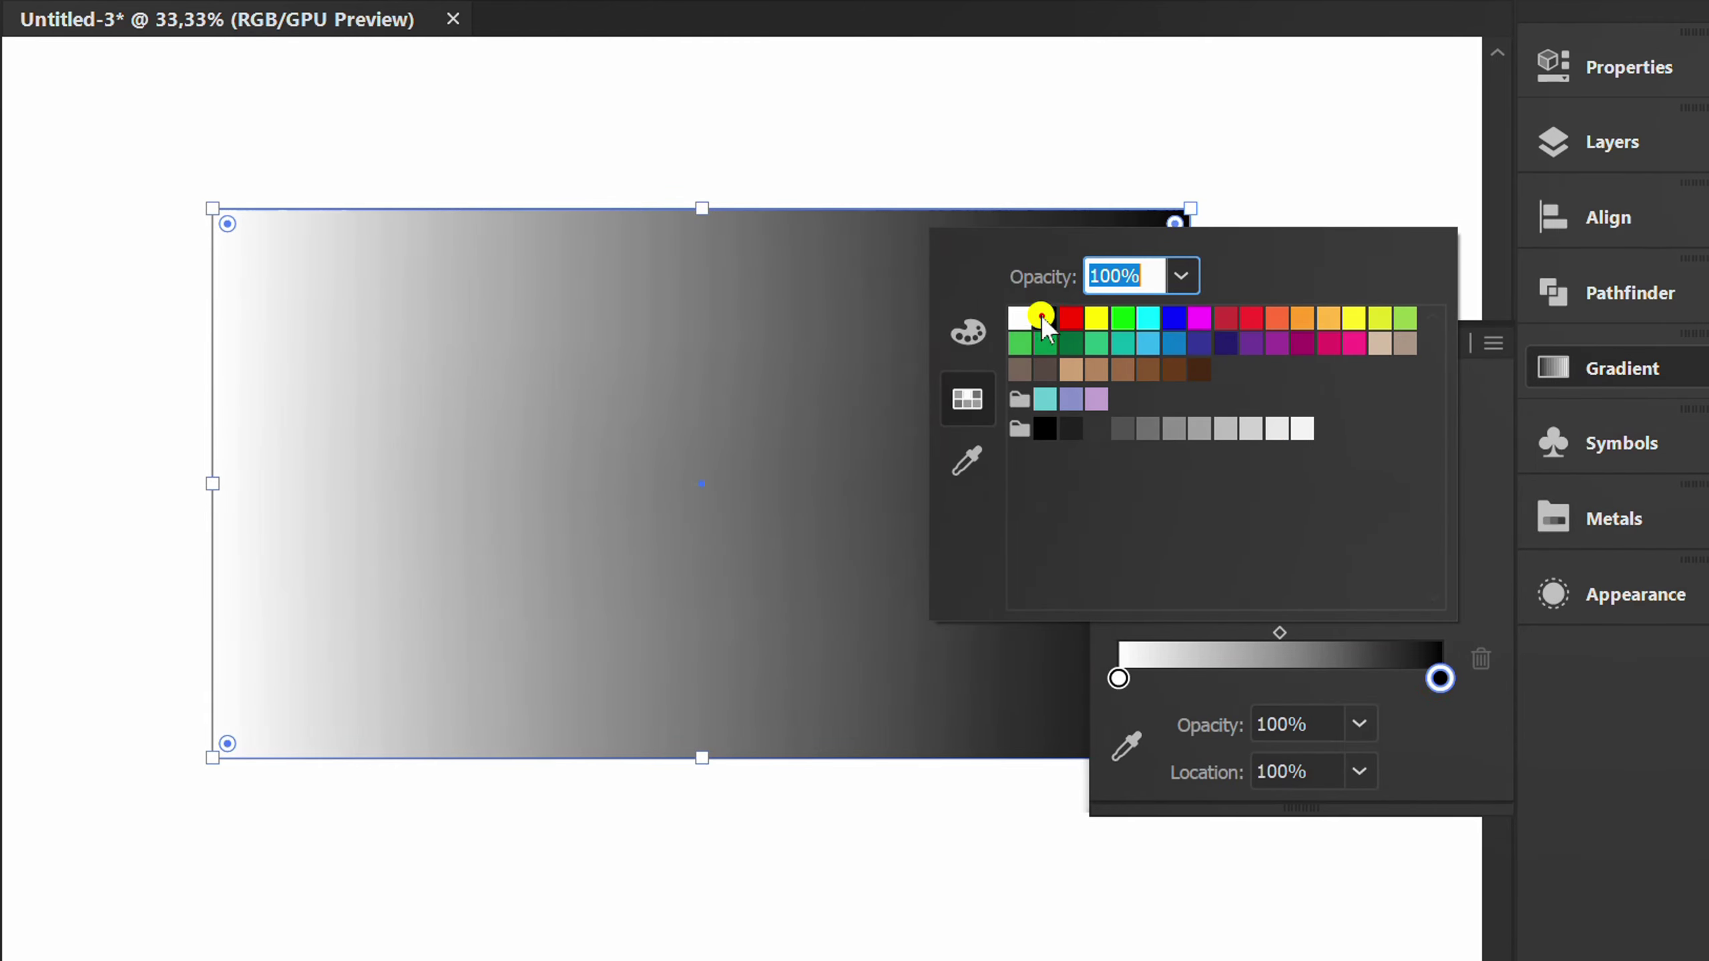
{"action": "left_click", "coordinate": [1450, 730]}
Step: Make the gradient's left stop purple and set the angle to -90°
{"action": "double_click", "coordinate": [1119, 678]}
{"action": "left_click", "coordinate": [1248, 345]}
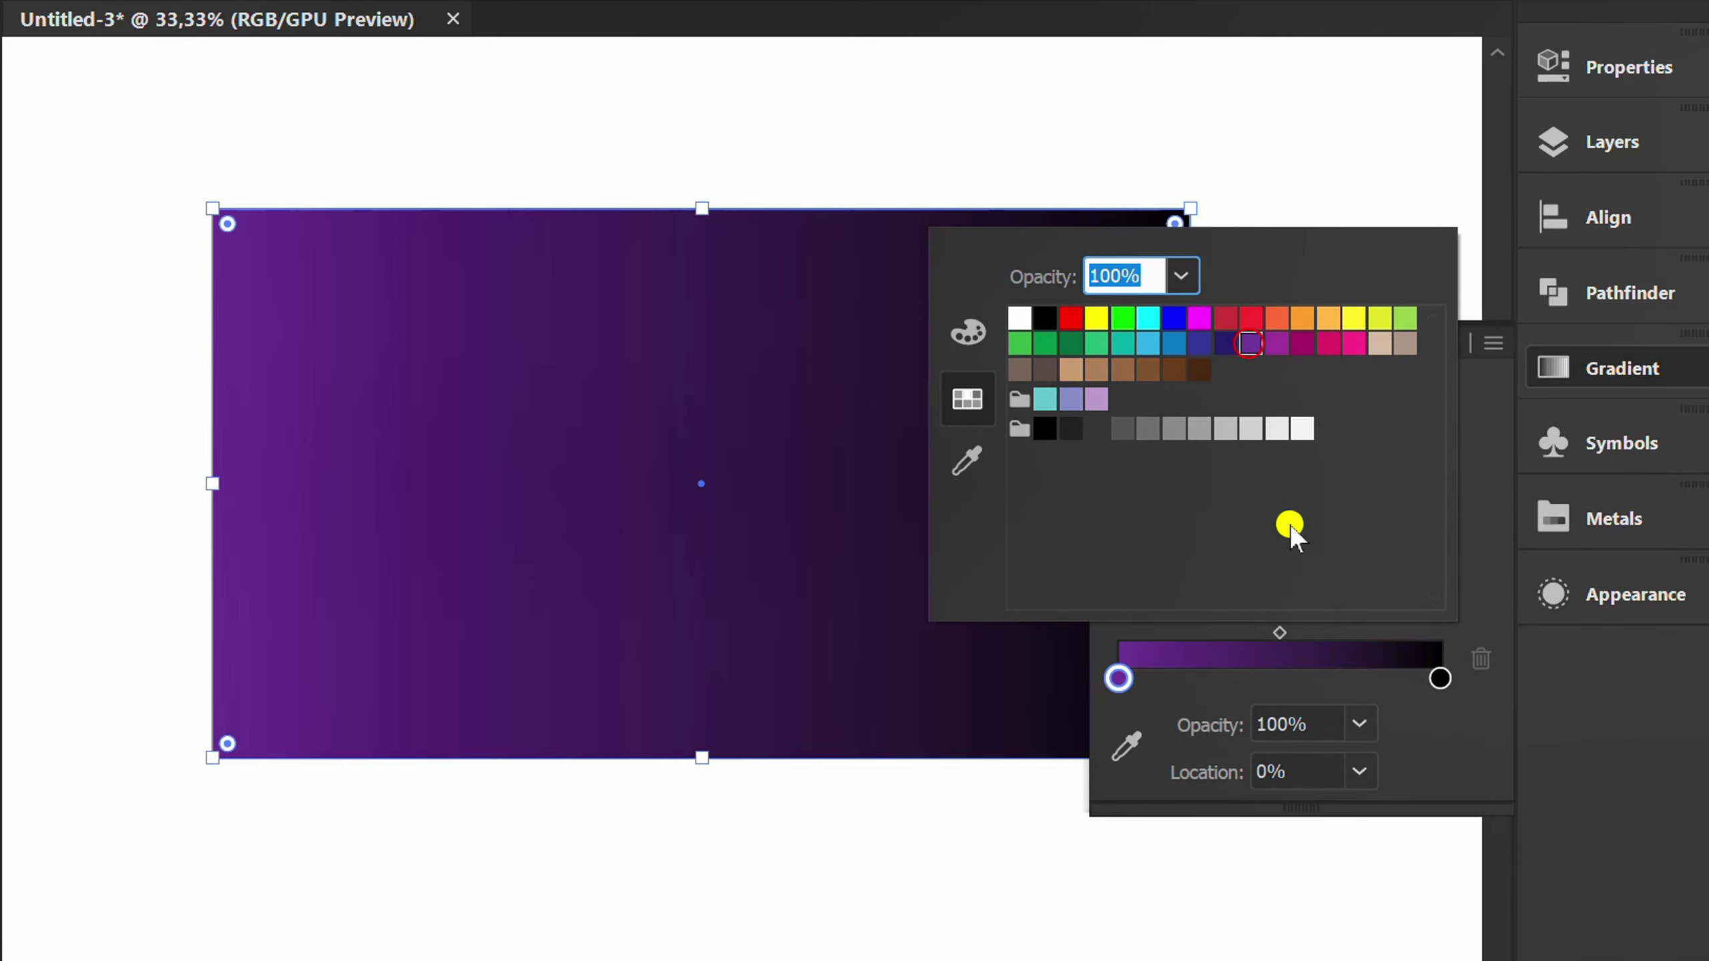
{"action": "left_click", "coordinate": [1435, 745]}
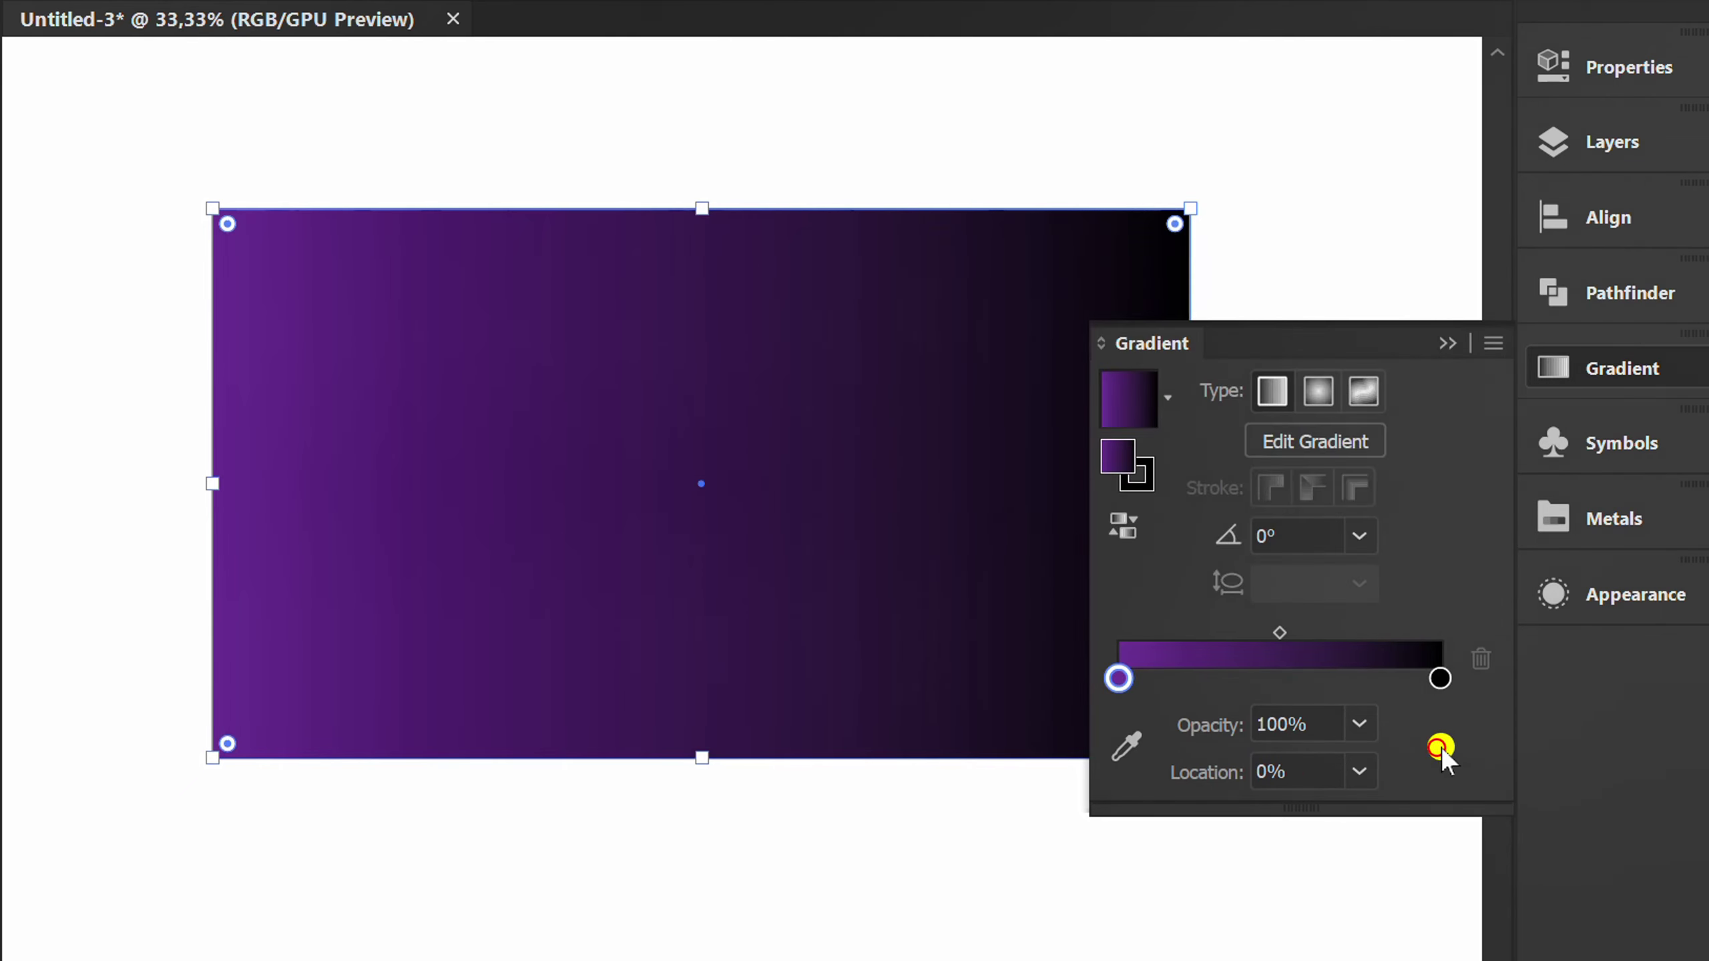
{"action": "left_click", "coordinate": [1363, 535]}
{"action": "left_click", "coordinate": [1418, 461]}
{"action": "type", "text": "-90"}
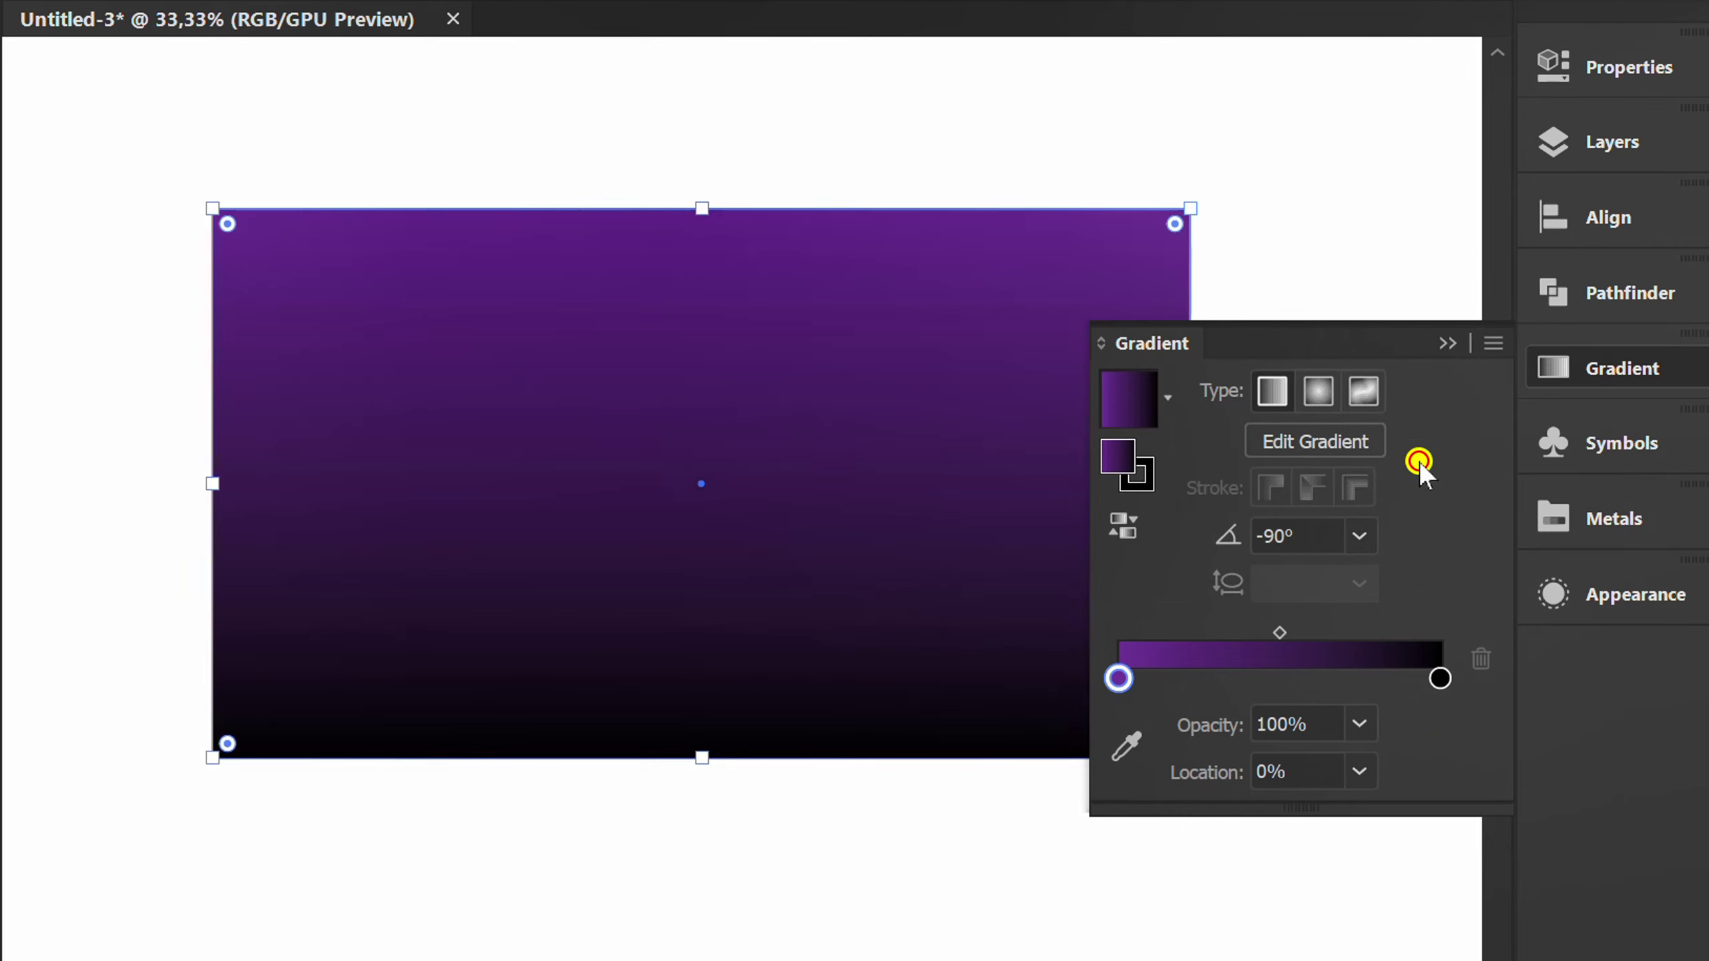
{"action": "left_click", "coordinate": [1446, 344]}
{"action": "key", "text": "v"}
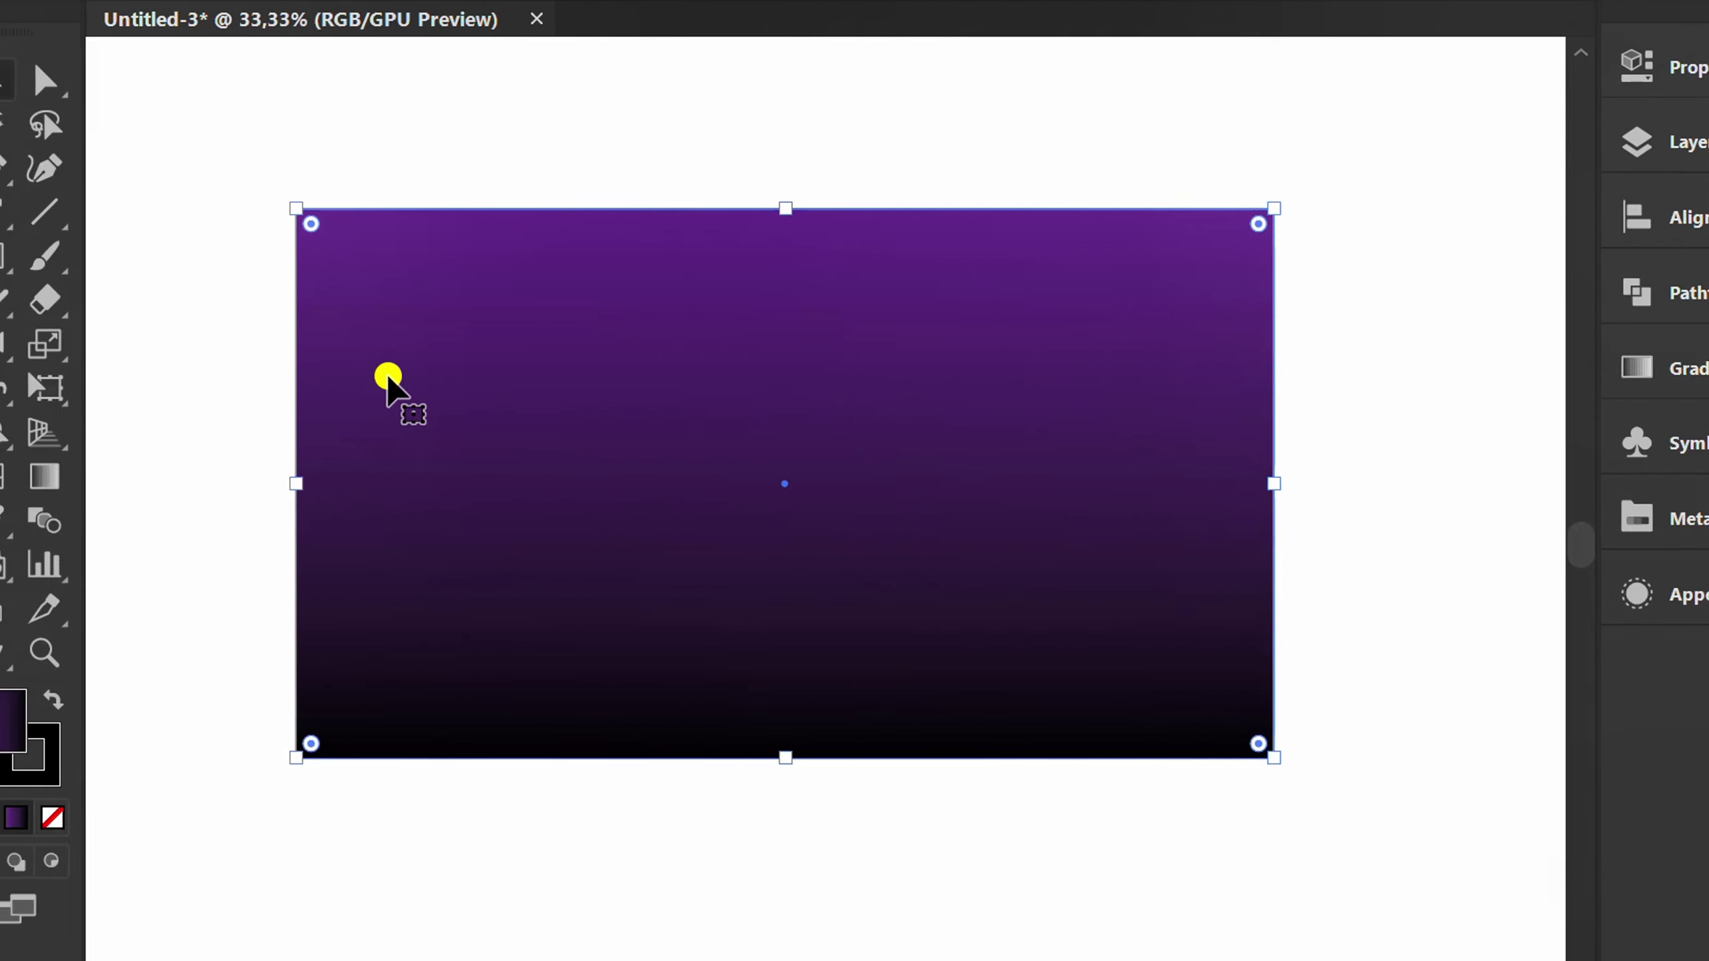
Step: Drag out a rectangular grid over the rectangle, then delete it
{"action": "left_click", "coordinate": [88, 213]}
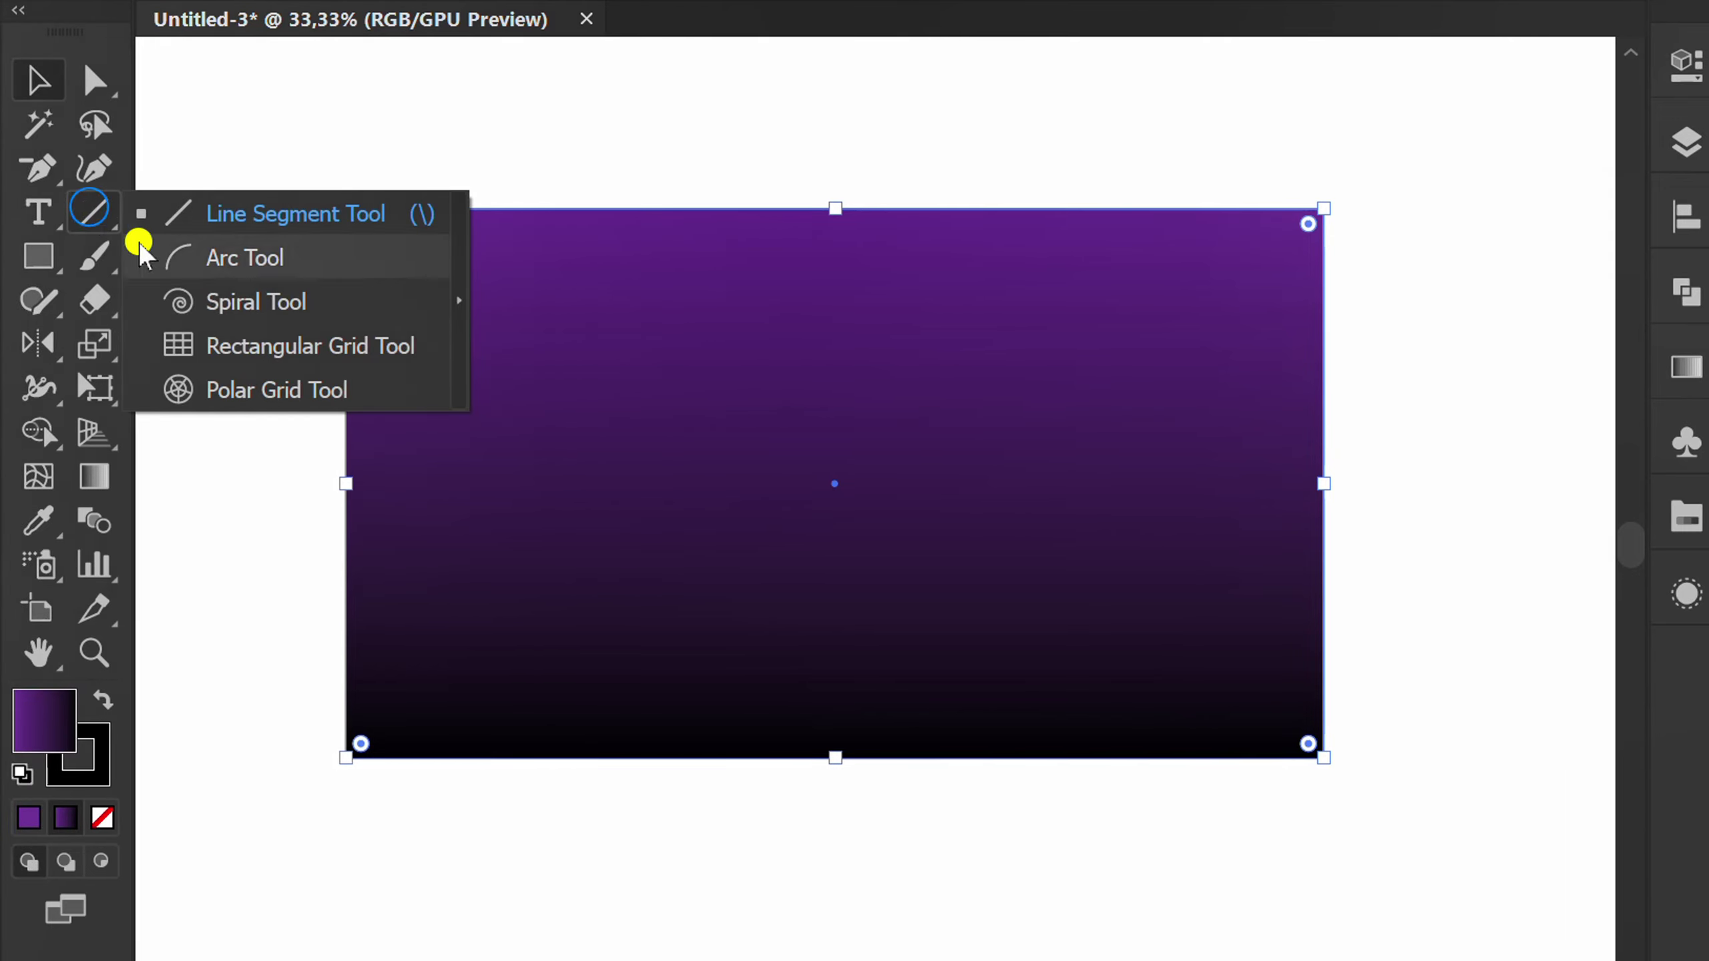
{"action": "left_click", "coordinate": [287, 348]}
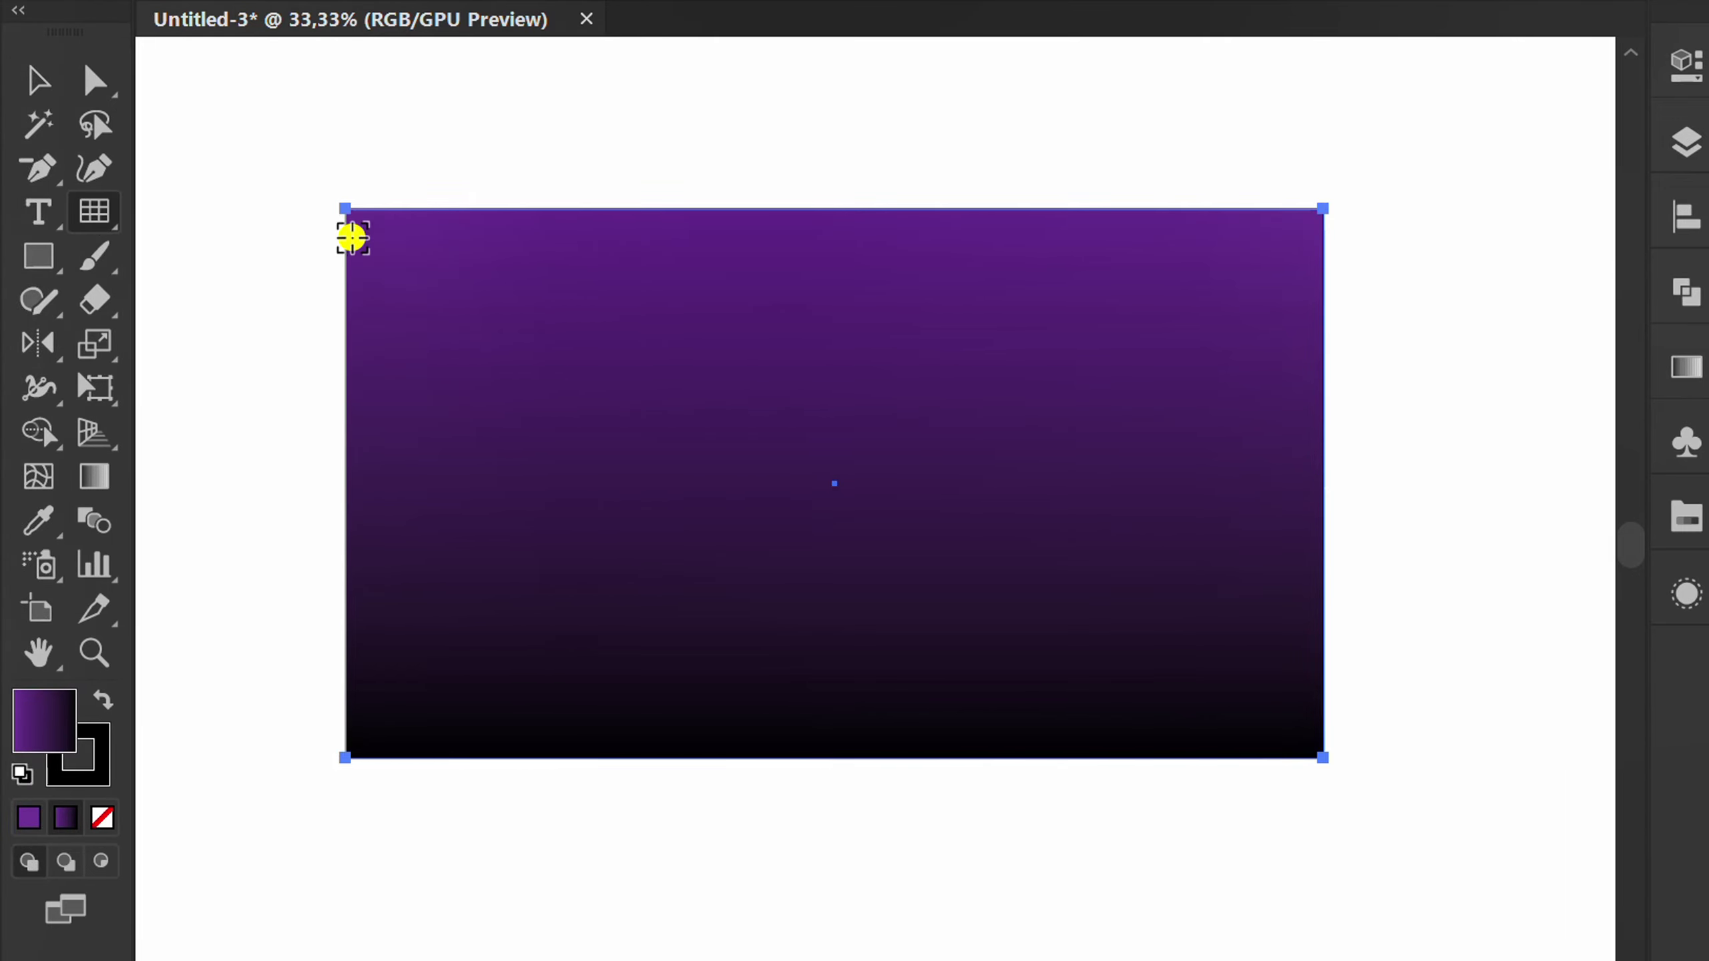
{"action": "left_click_drag", "start_coordinate": [347, 210], "coordinate": [1323, 757]}
{"action": "key", "text": "v"}
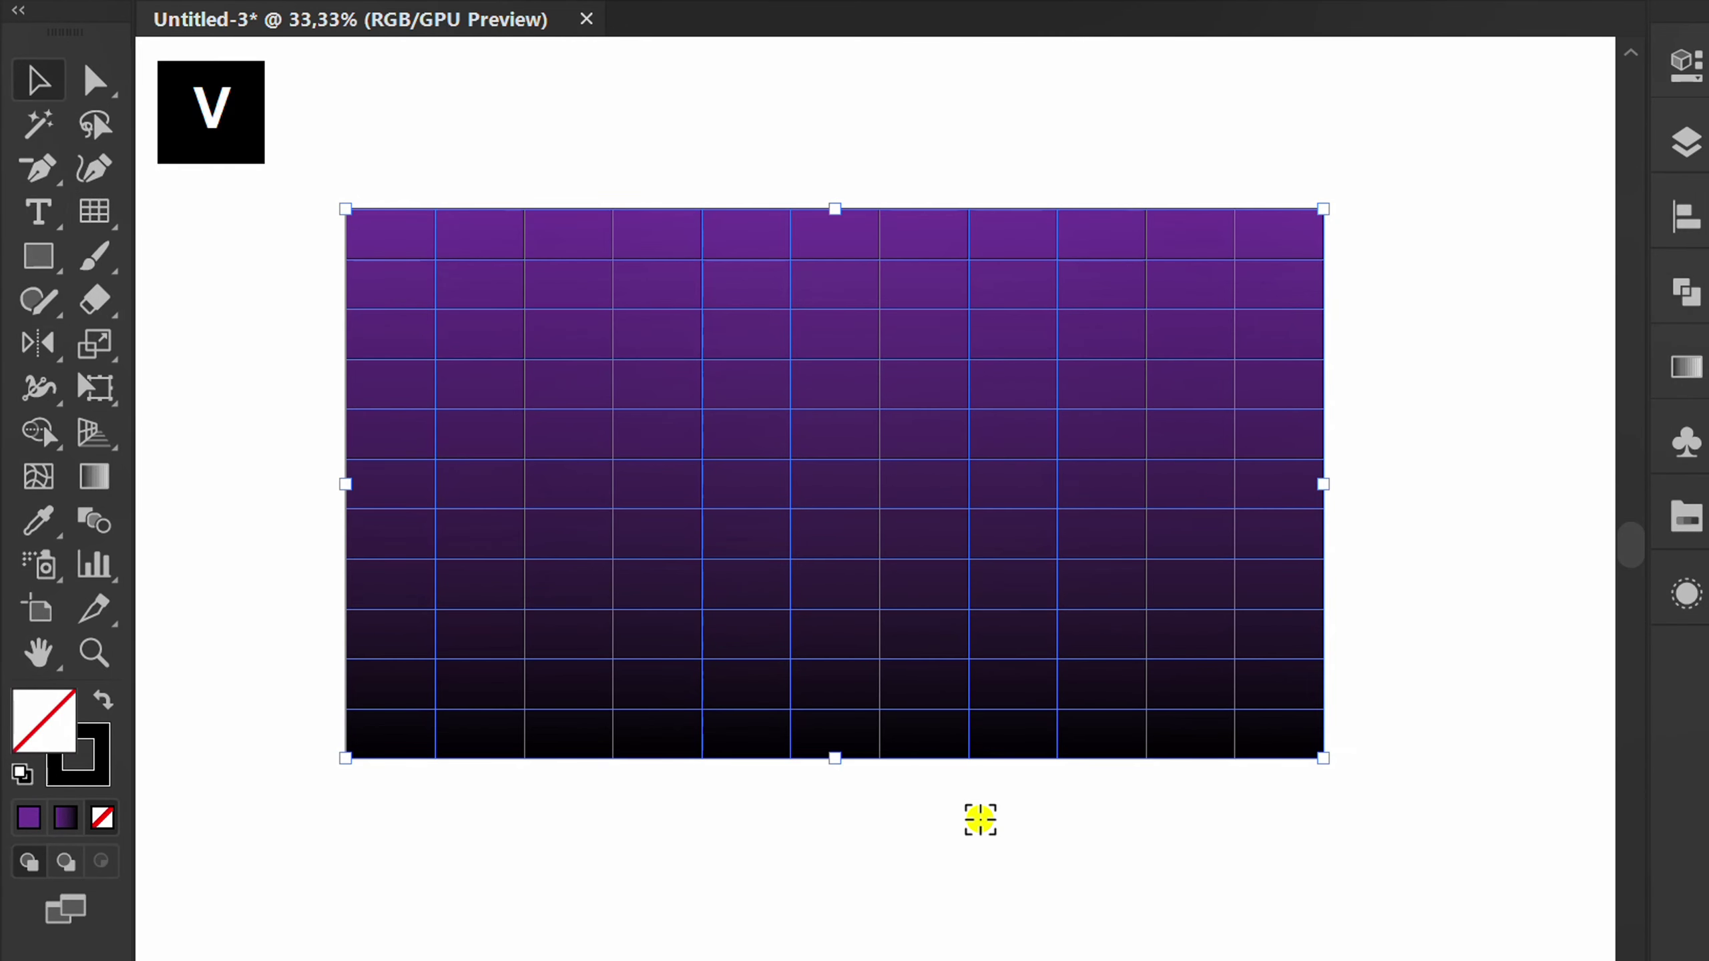
{"action": "left_click", "coordinate": [980, 820]}
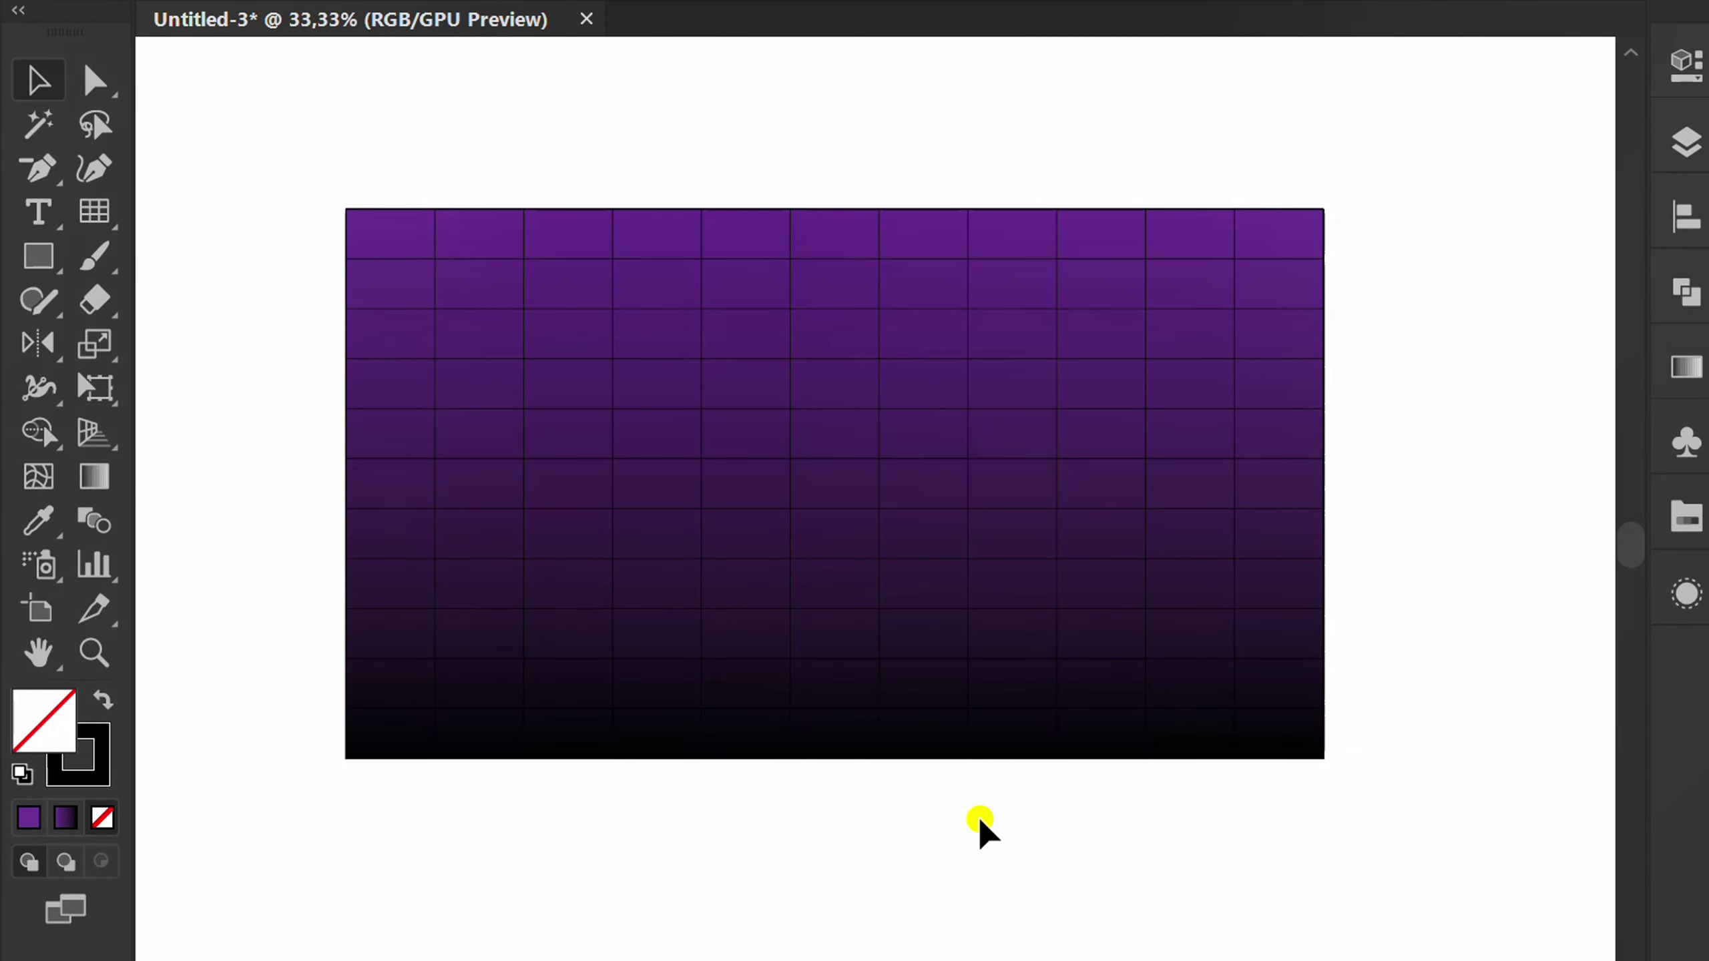
{"action": "left_click", "coordinate": [791, 357]}
{"action": "key", "text": "Delete"}
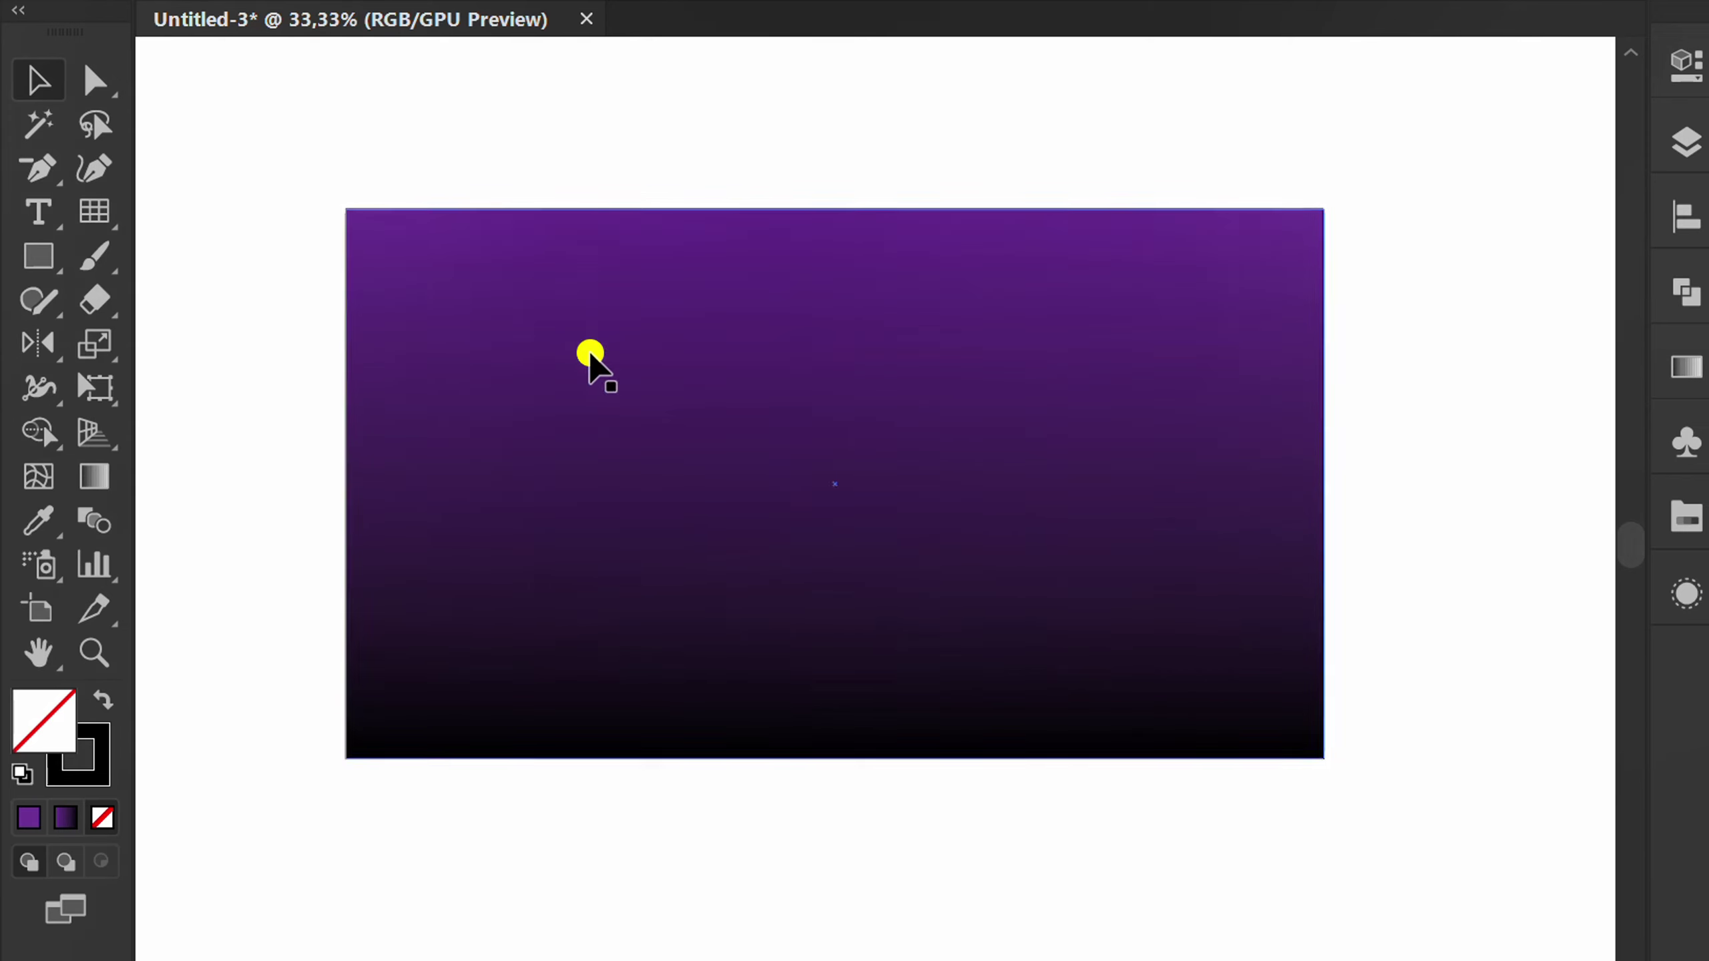
Step: Create a 1280×720 rectangular grid with 10 horizontal and 10 vertical dividers
{"action": "left_click", "coordinate": [100, 221]}
{"action": "left_click", "coordinate": [284, 348]}
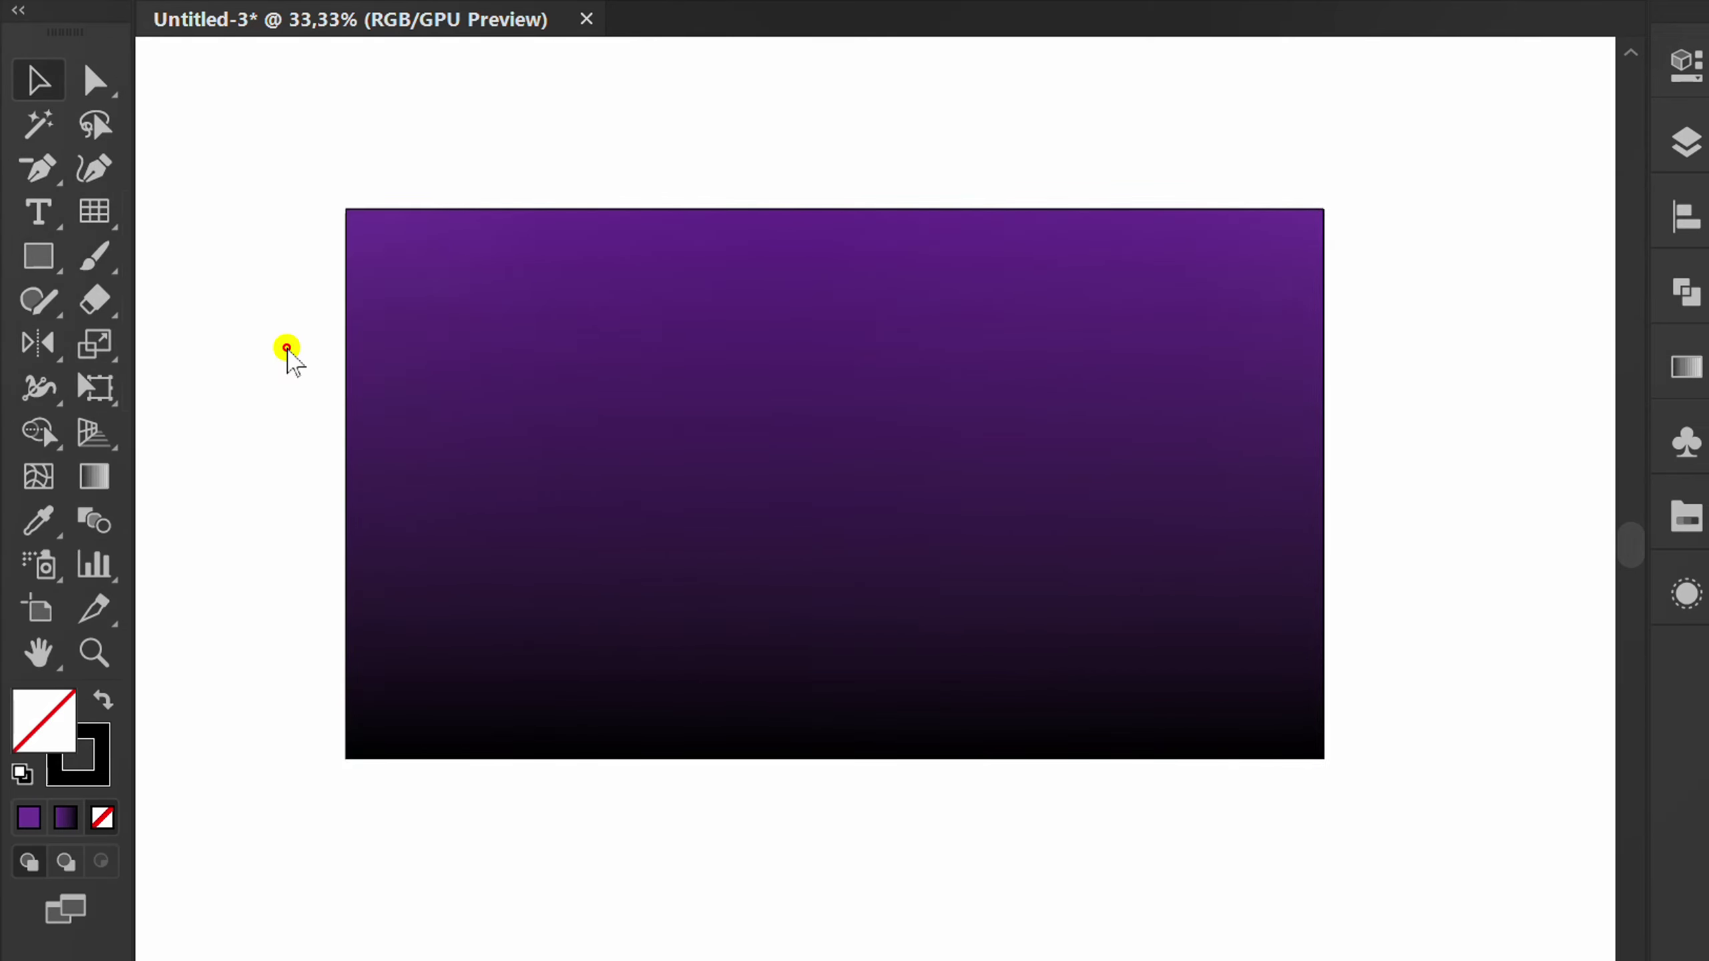
{"action": "left_click", "coordinate": [606, 374]}
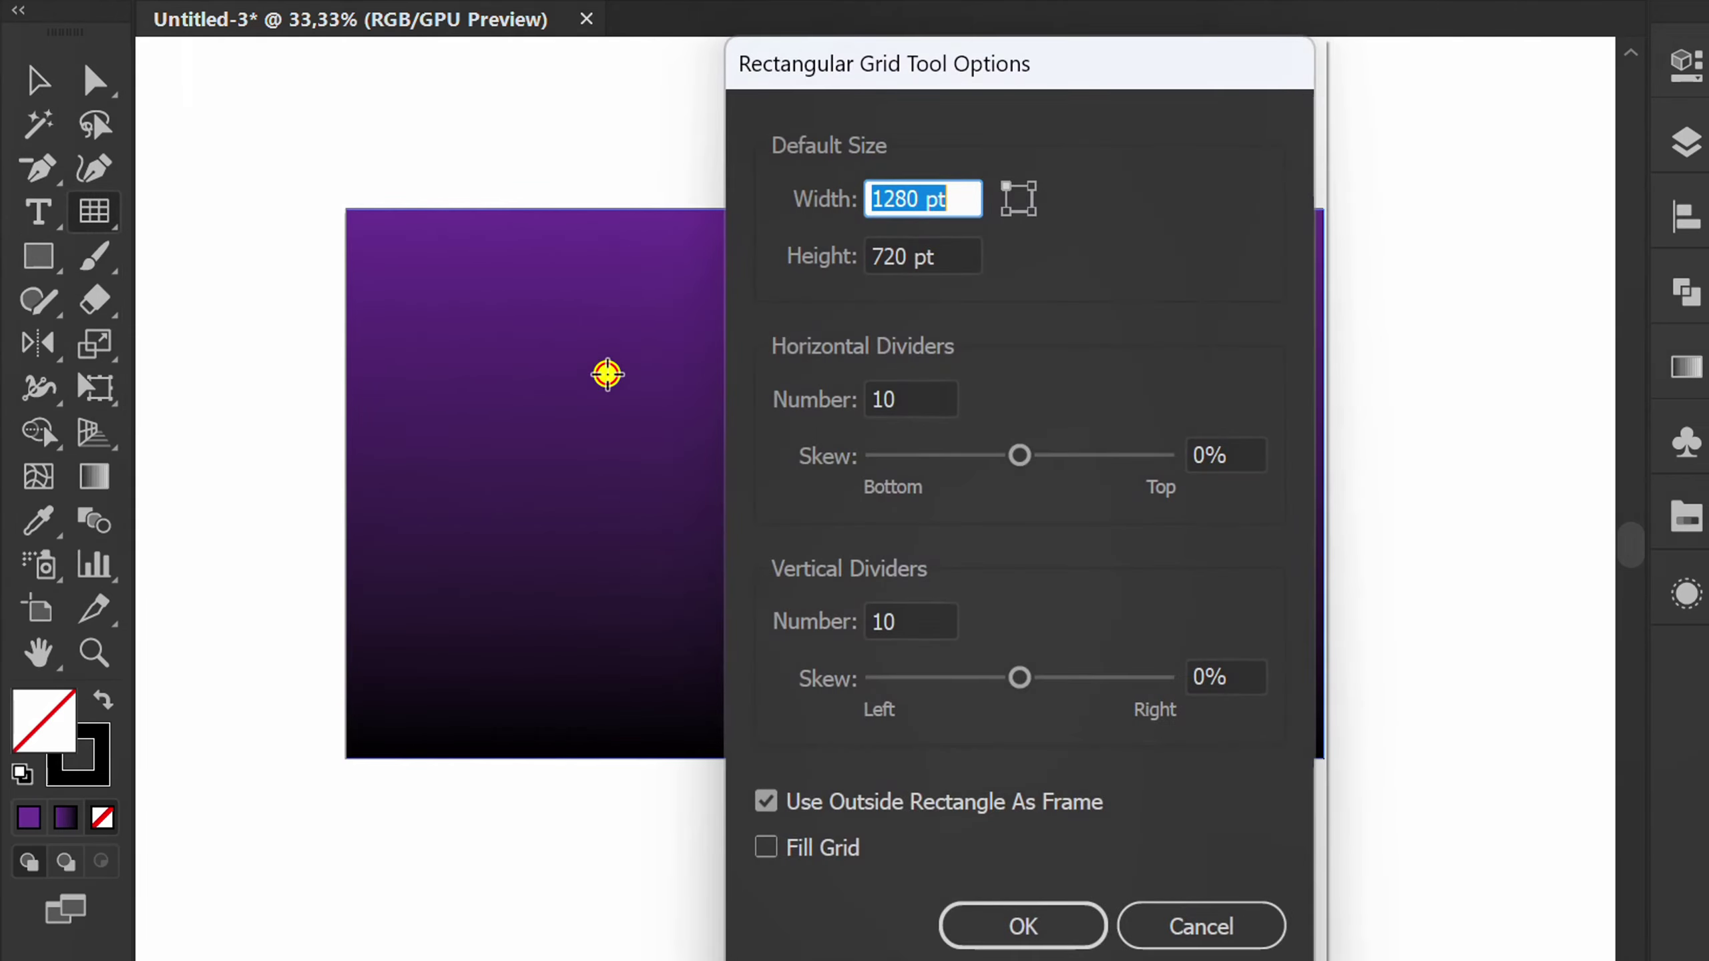
{"action": "left_click", "coordinate": [961, 194]}
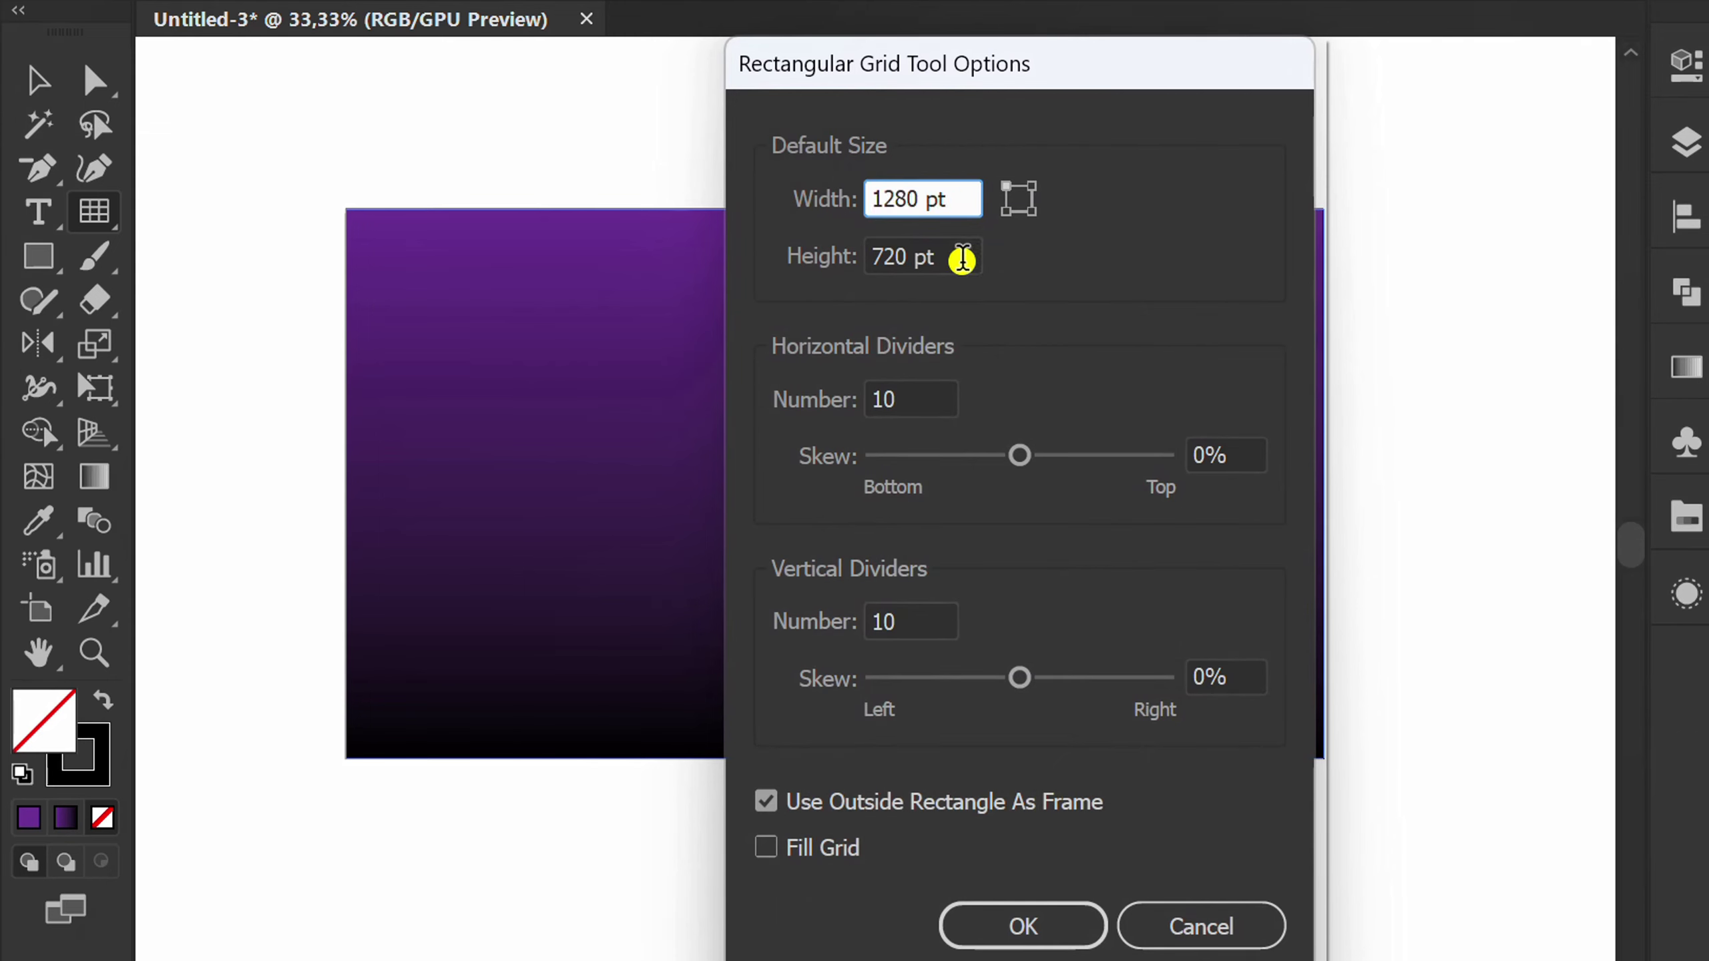
{"action": "left_click", "coordinate": [962, 262]}
{"action": "left_click", "coordinate": [927, 398]}
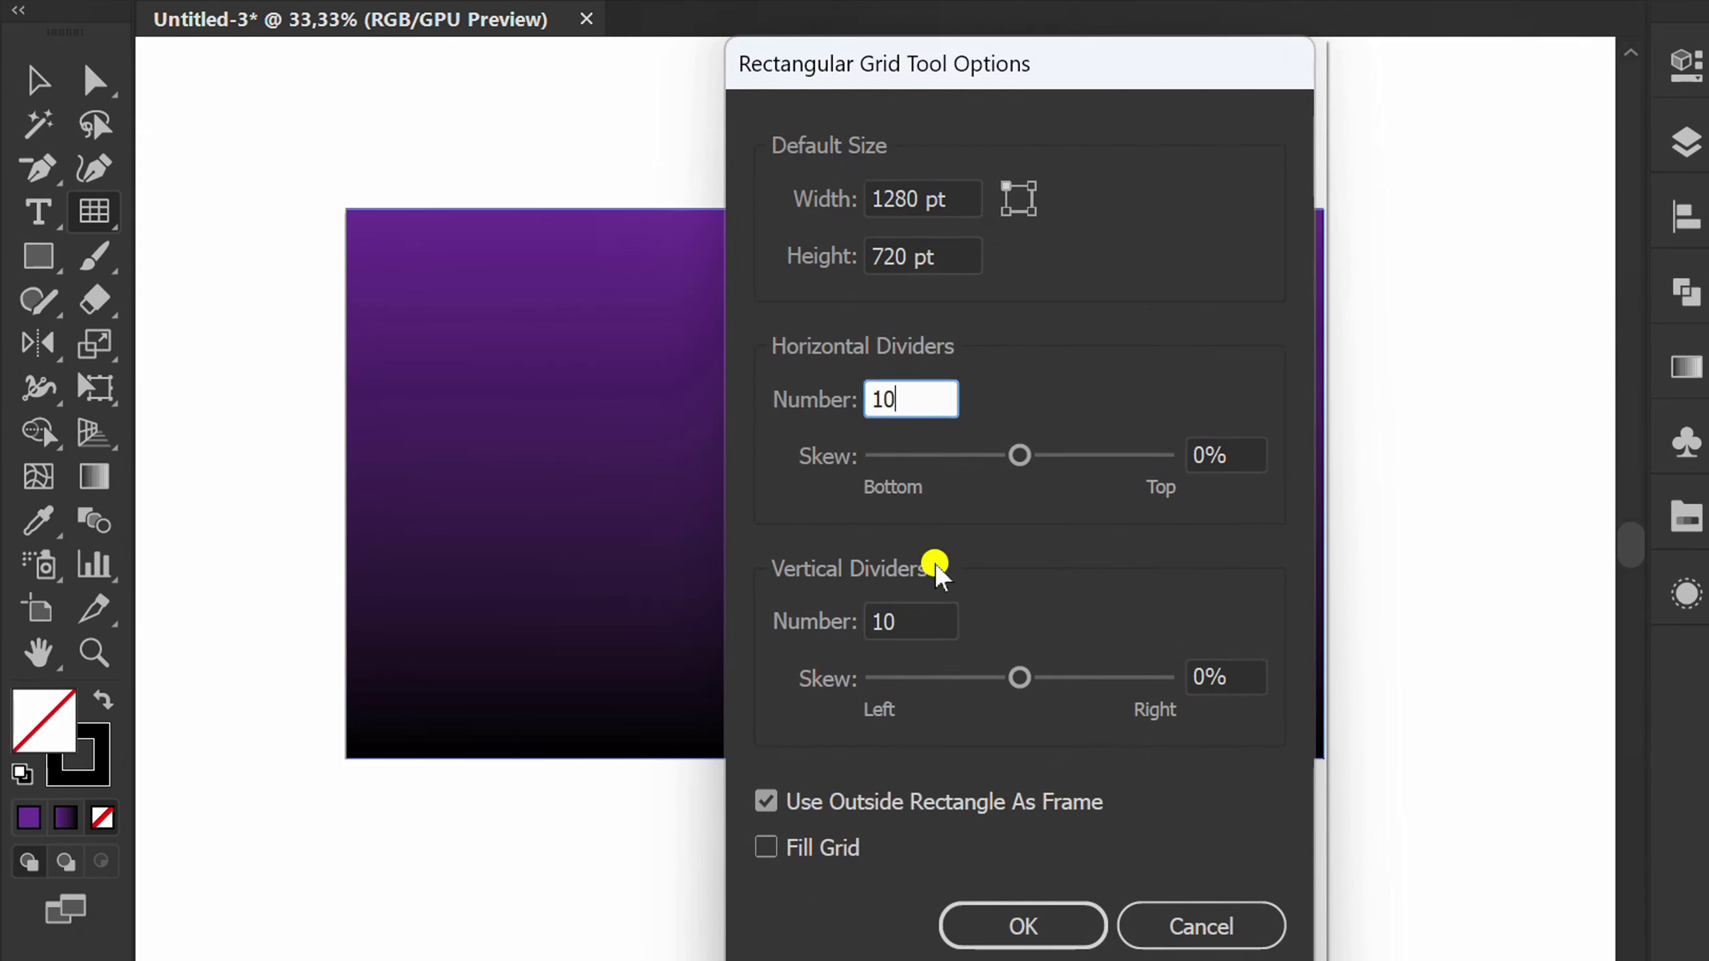
{"action": "left_click", "coordinate": [924, 630]}
{"action": "left_click", "coordinate": [1023, 926]}
Step: Centre the grid horizontally and vertically on the gradient rectangle
{"action": "left_click", "coordinate": [1653, 213]}
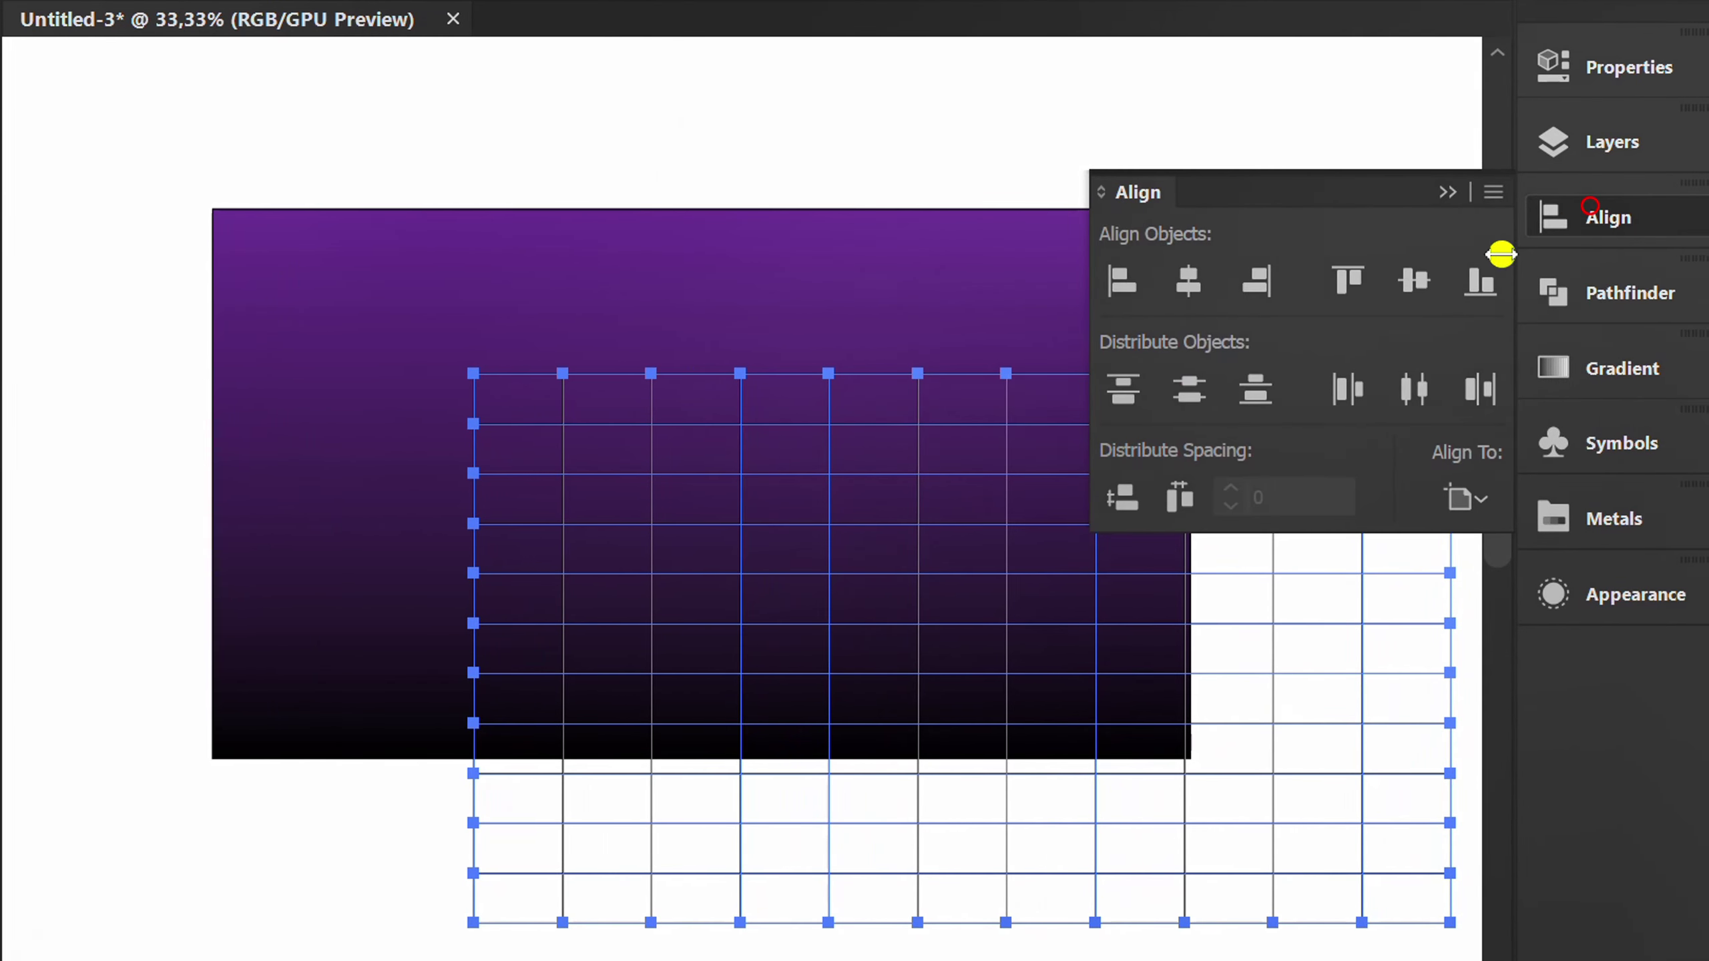
{"action": "left_click", "coordinate": [1193, 283]}
{"action": "left_click", "coordinate": [1415, 279]}
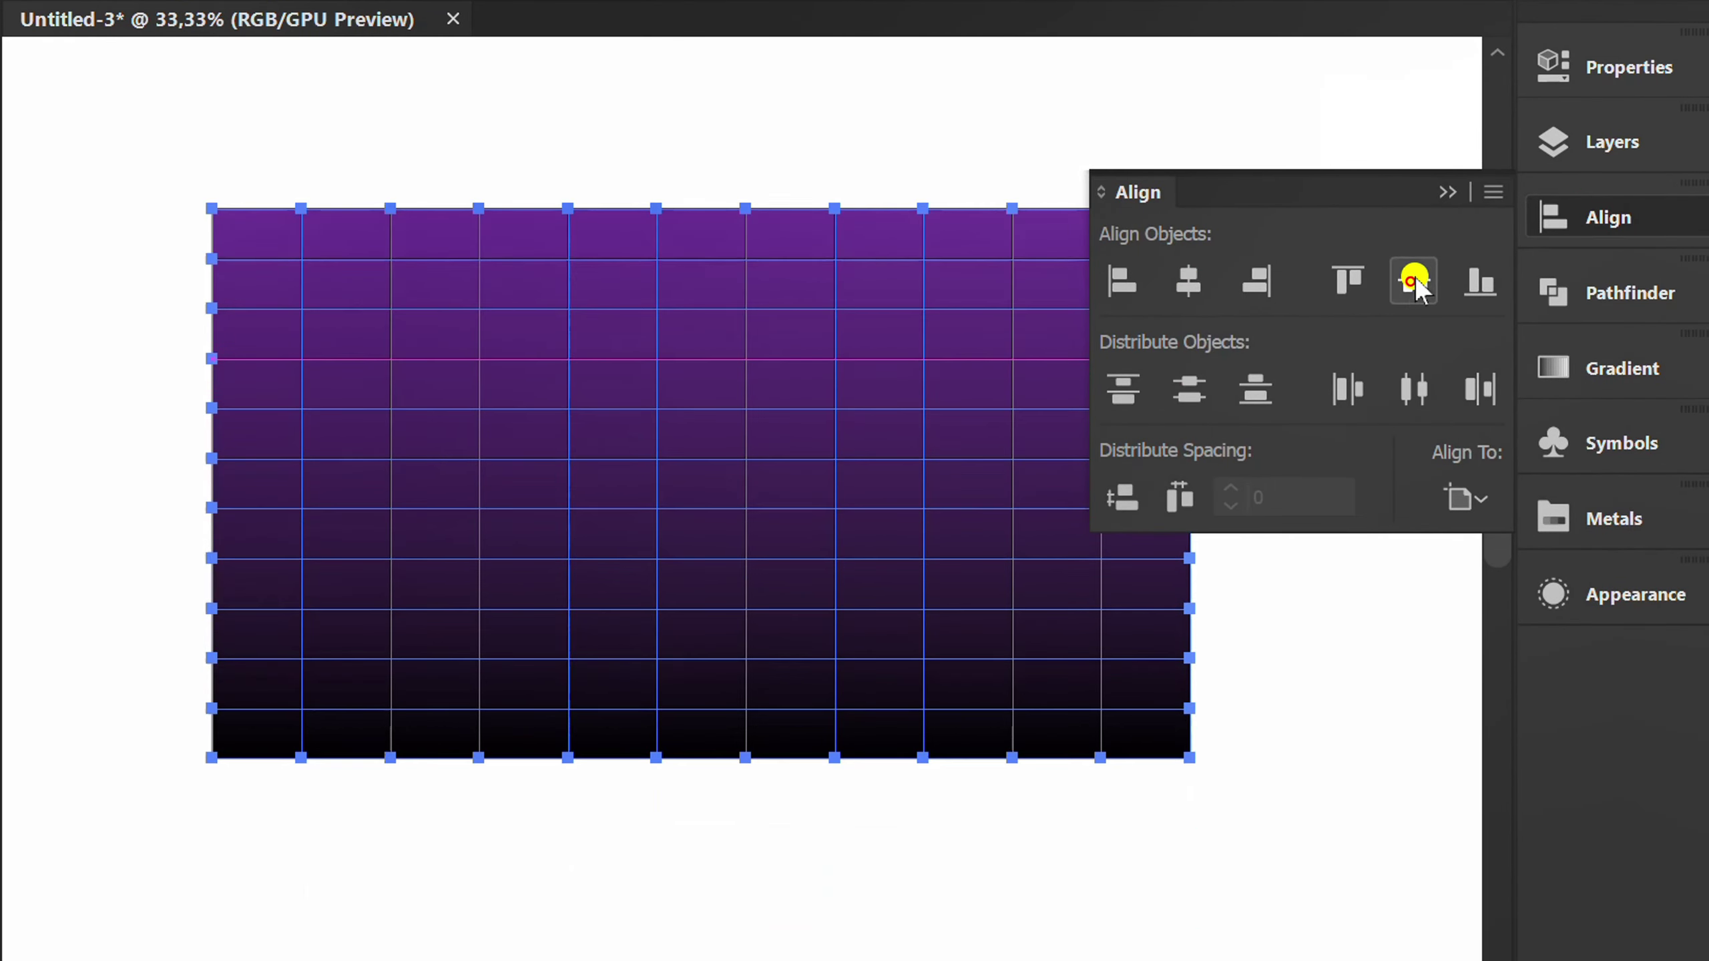
{"action": "left_click", "coordinate": [1448, 193]}
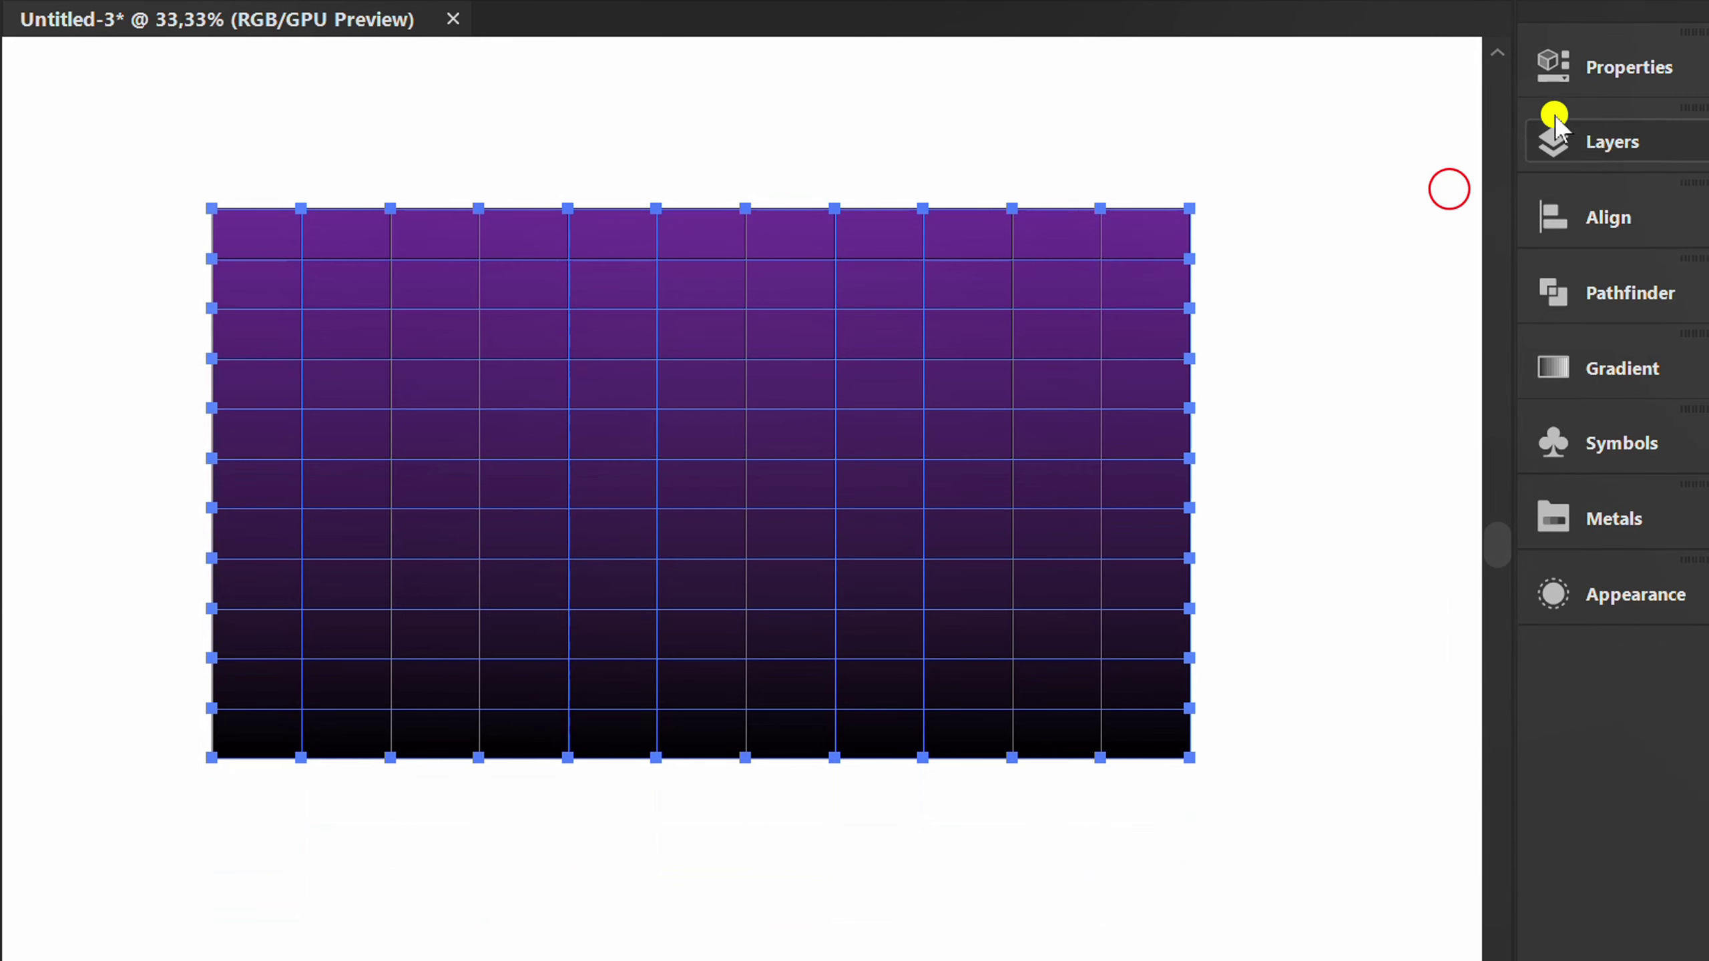
Step: Give the grid a purple stroke with a 2 pt weight
{"action": "left_click", "coordinate": [1600, 62]}
{"action": "left_click", "coordinate": [1089, 486]}
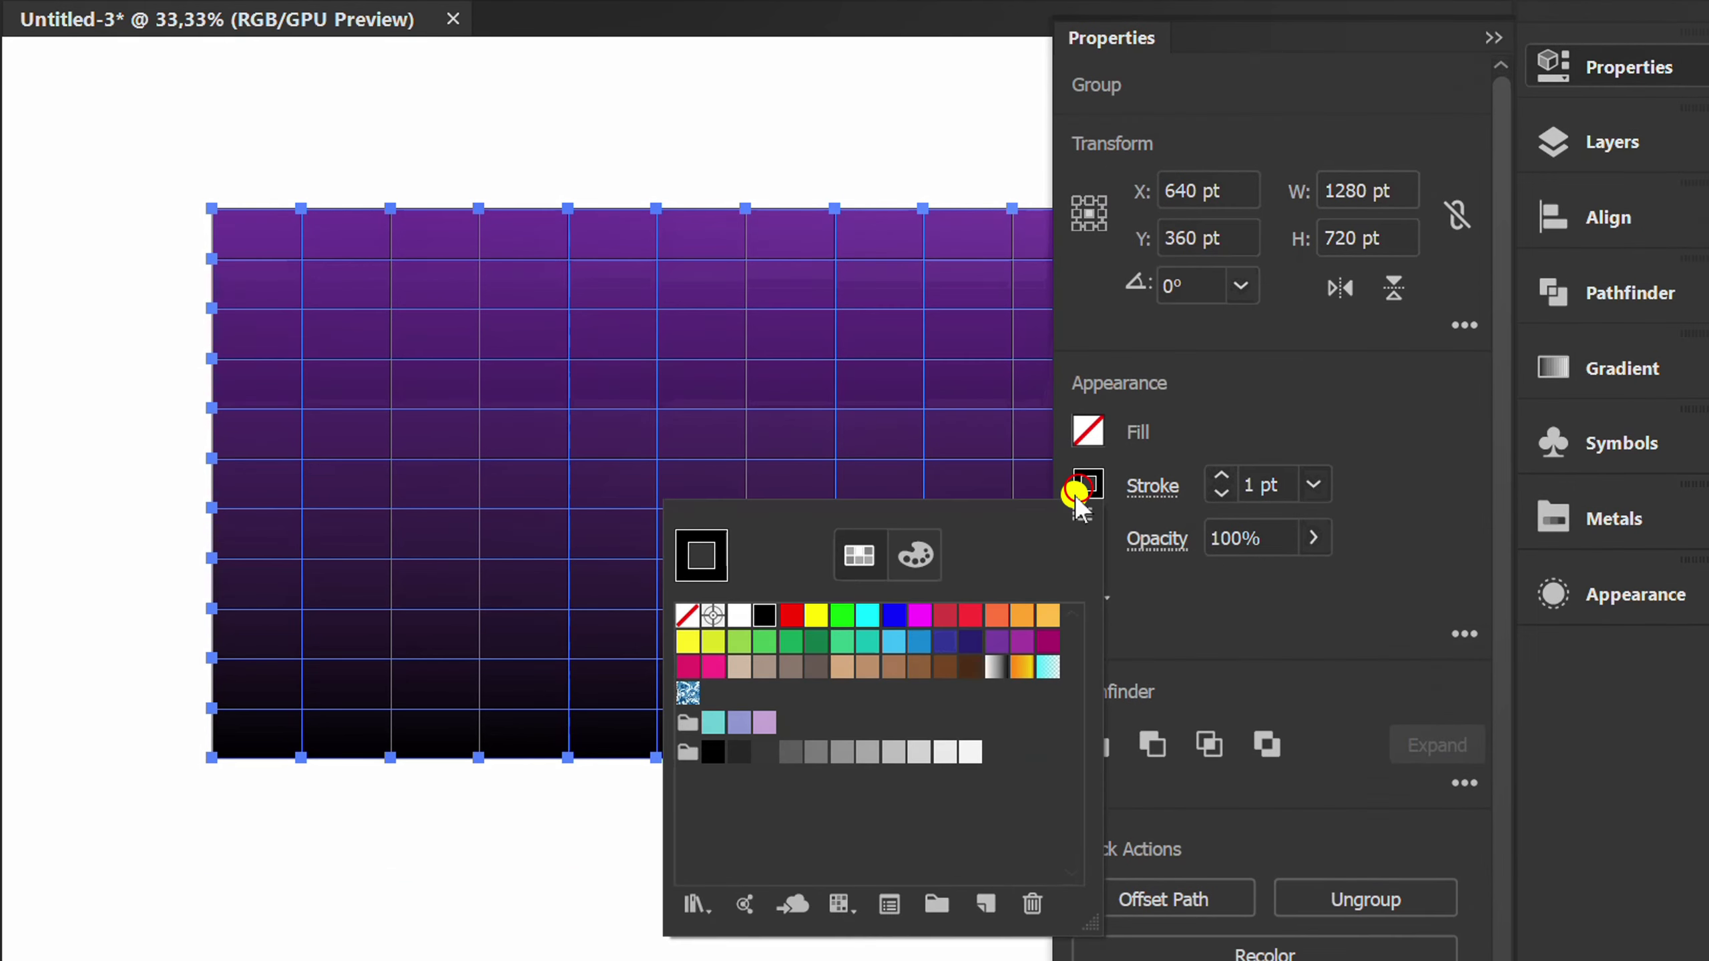
{"action": "left_click", "coordinate": [1002, 645]}
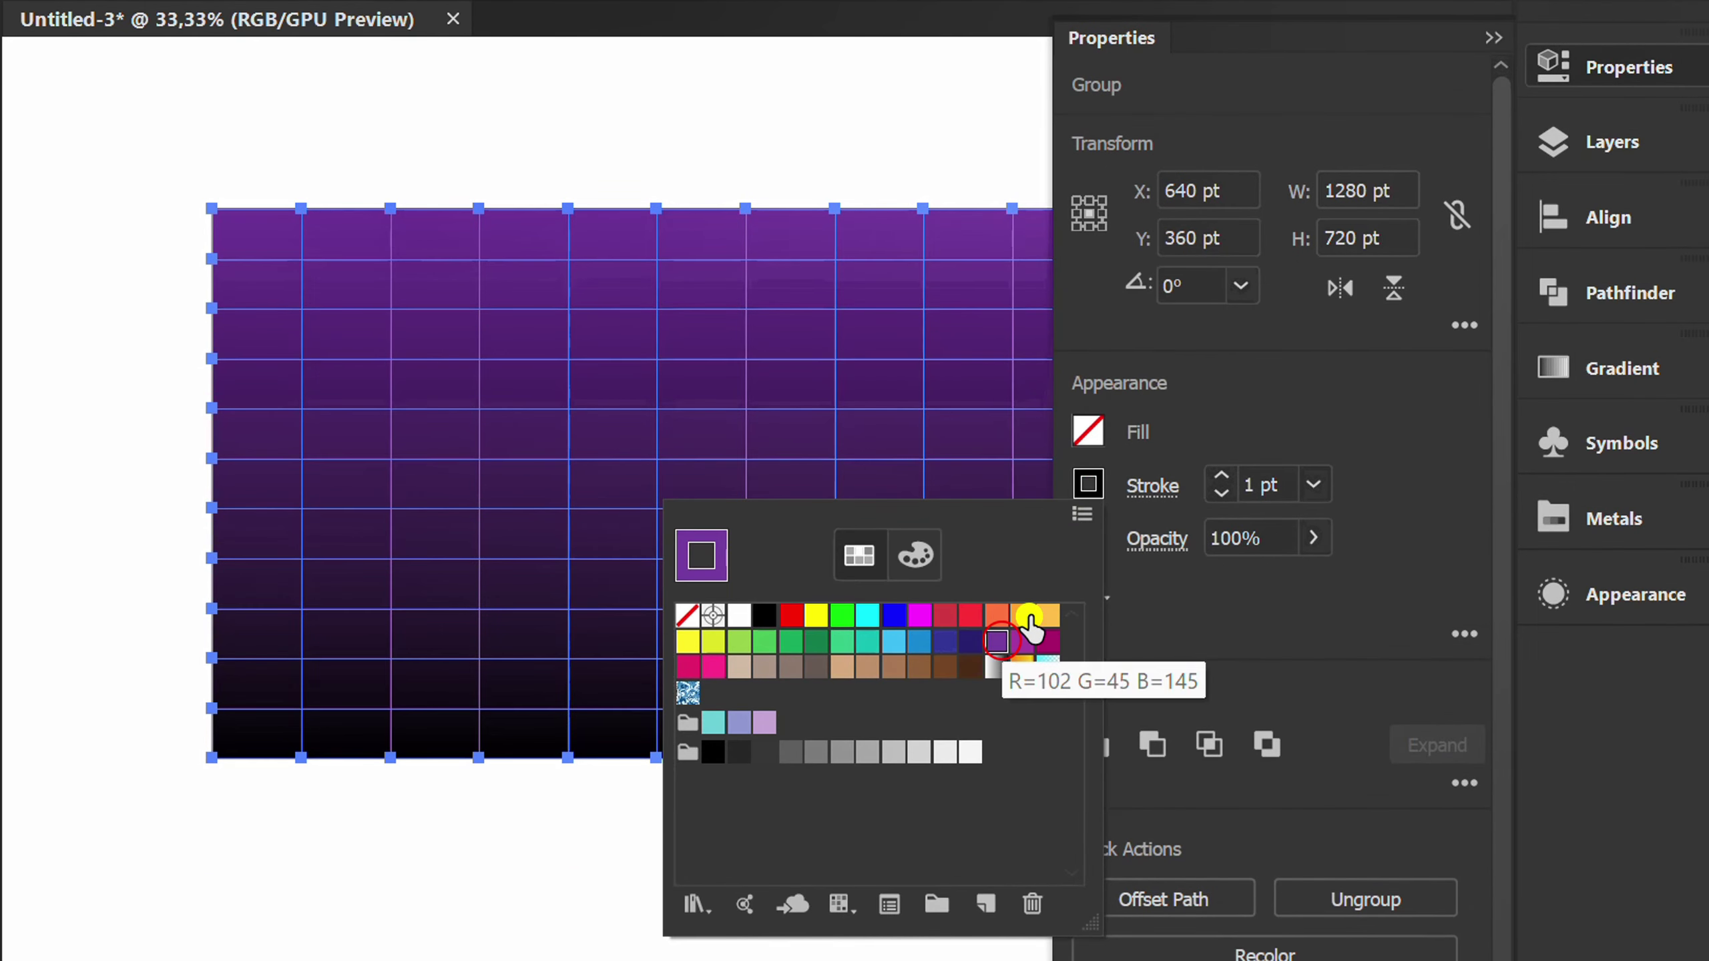
{"action": "left_click", "coordinate": [1290, 393]}
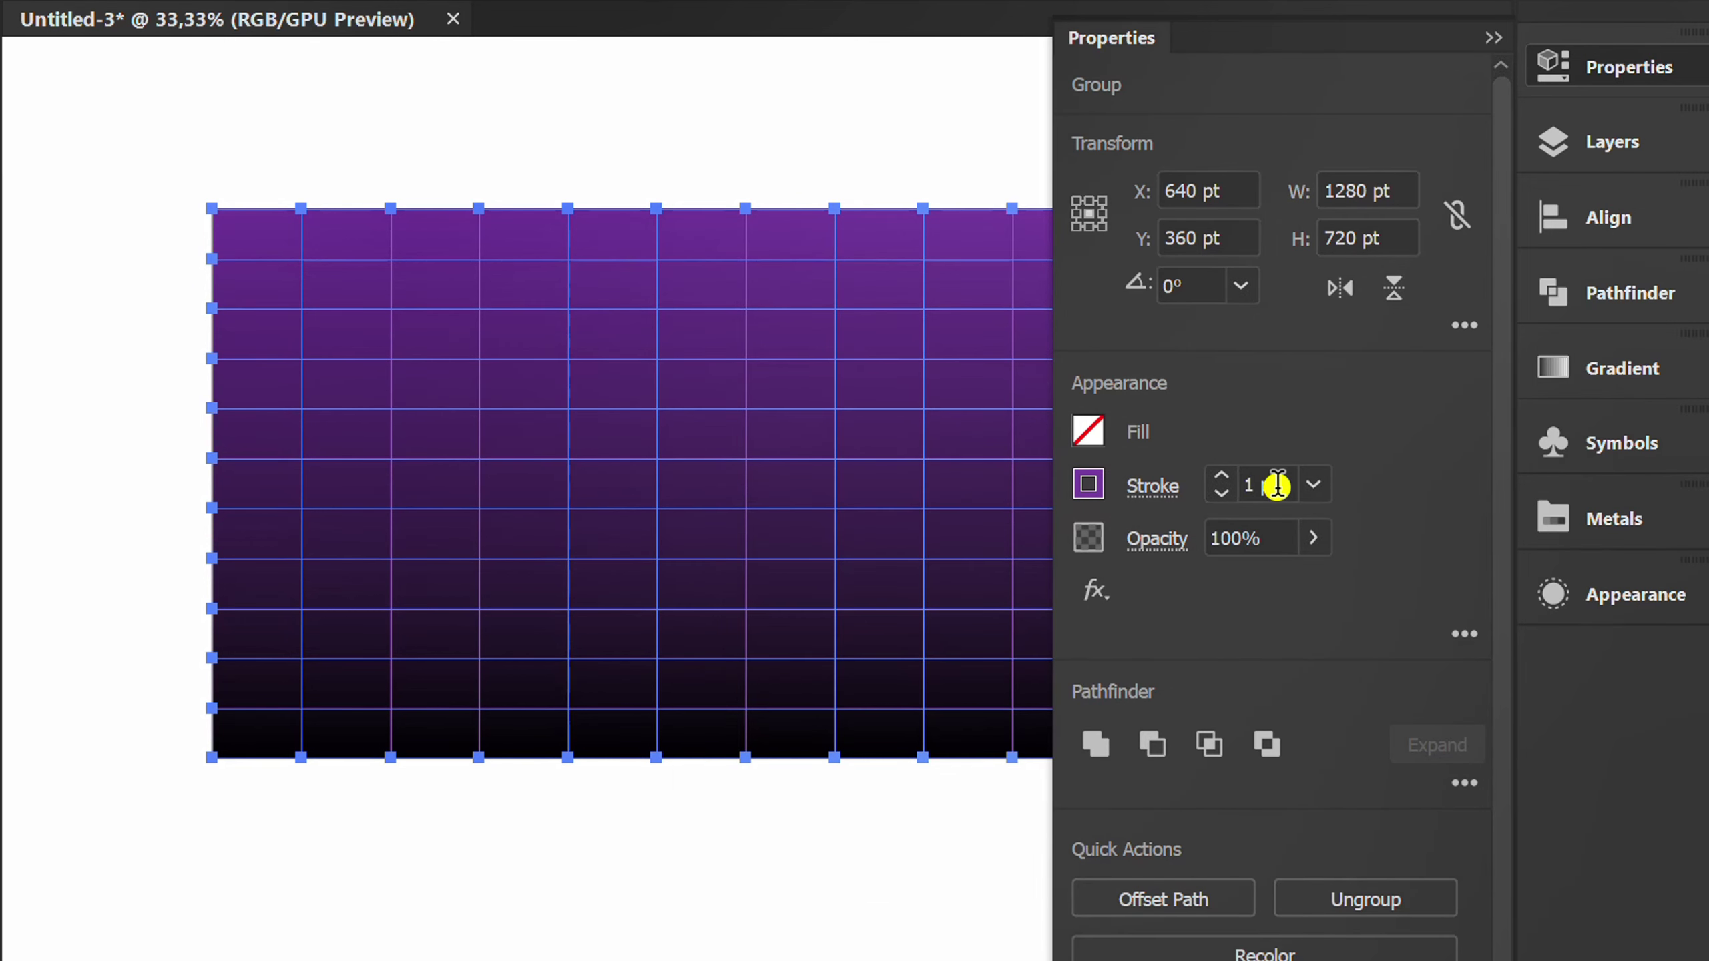
{"action": "type", "text": "2"}
{"action": "key", "text": "Return"}
Step: Widen the grid's base with Free Transform perspective into a receding floor
{"action": "left_click", "coordinate": [1486, 41]}
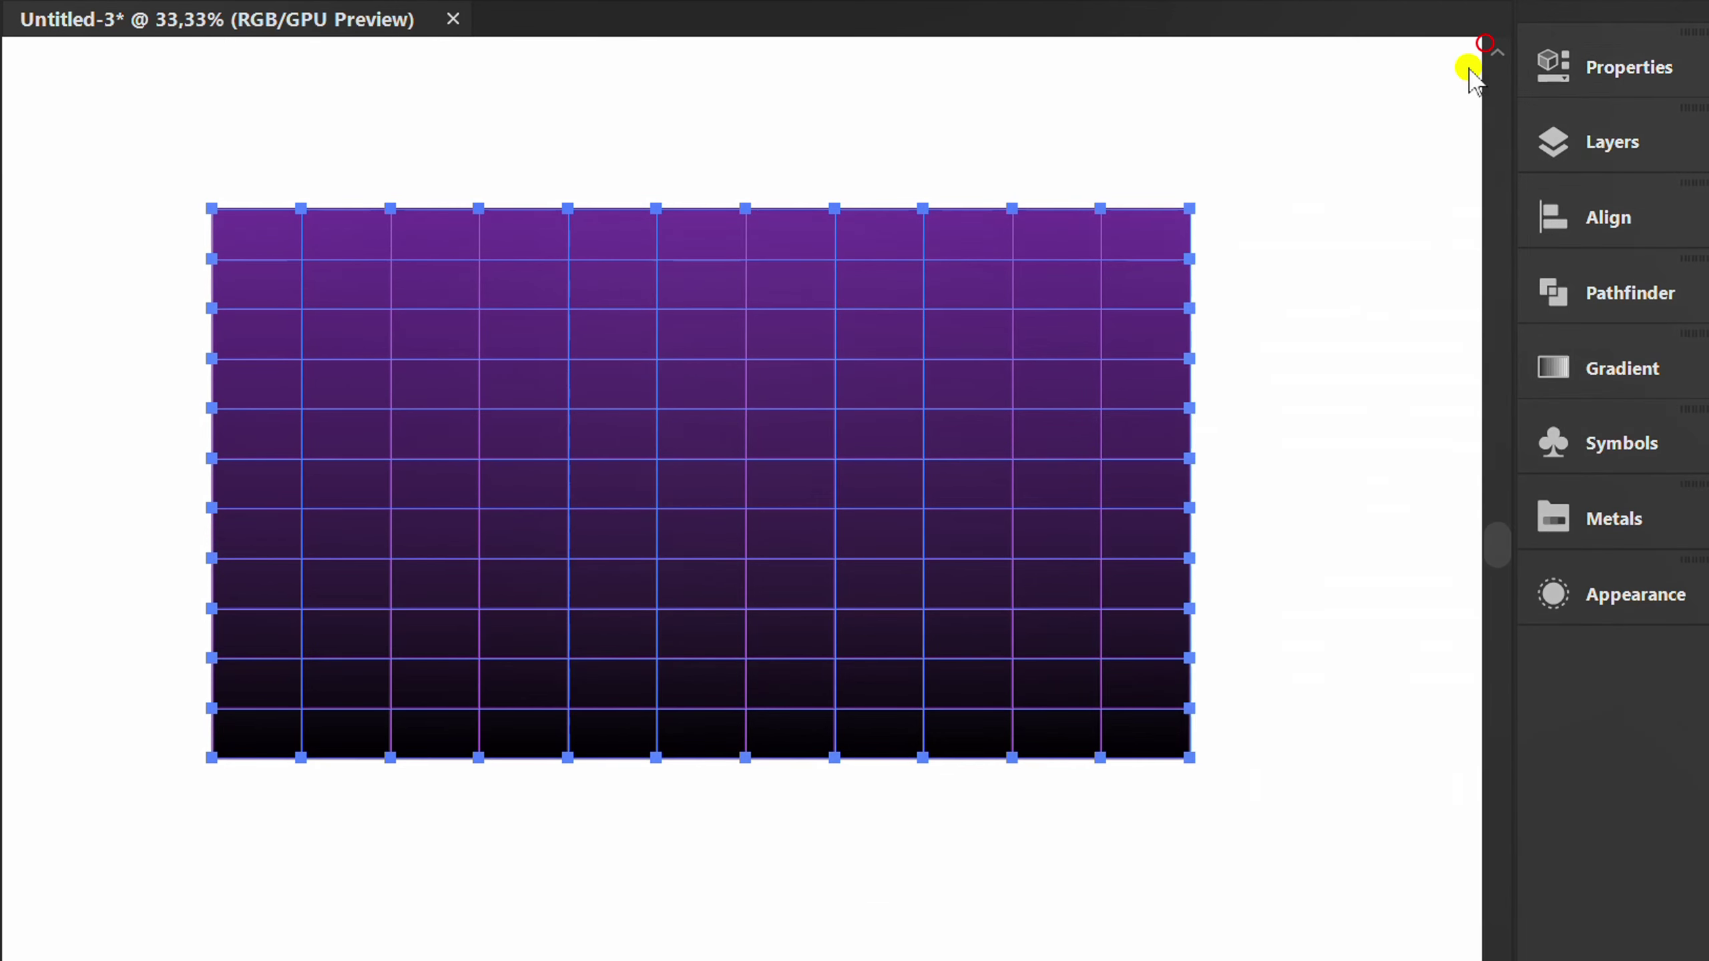
{"action": "key", "text": "v"}
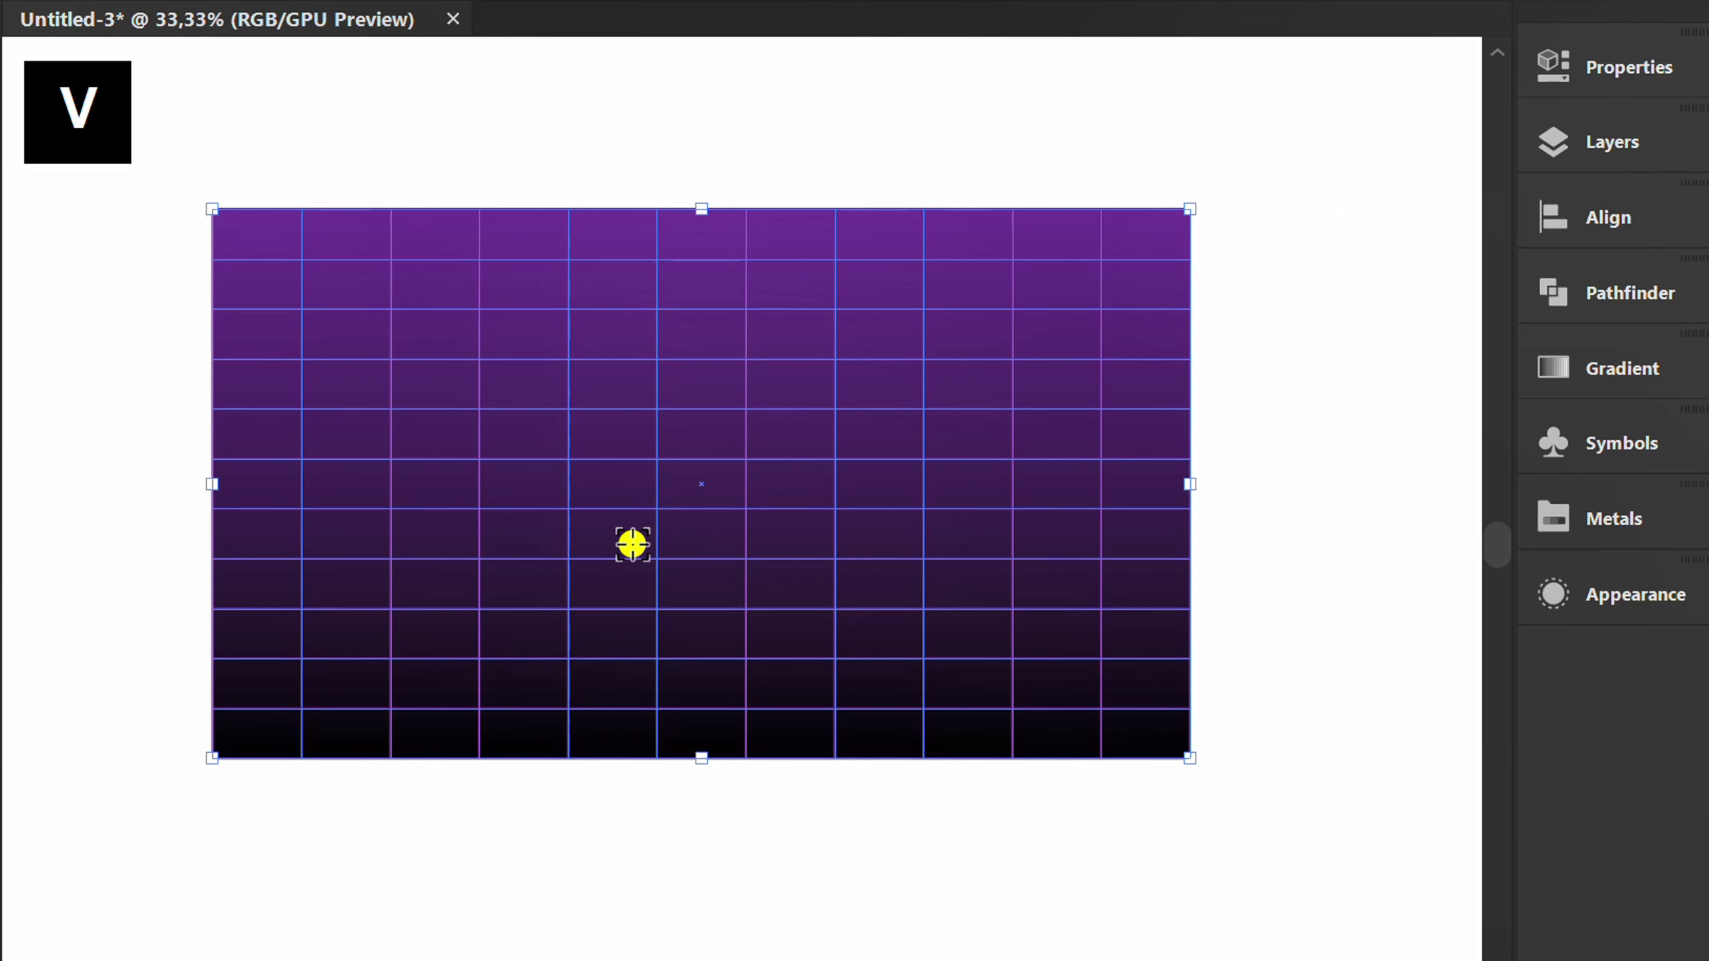
{"action": "left_click_drag", "start_coordinate": [95, 386], "coordinate": [310, 388]}
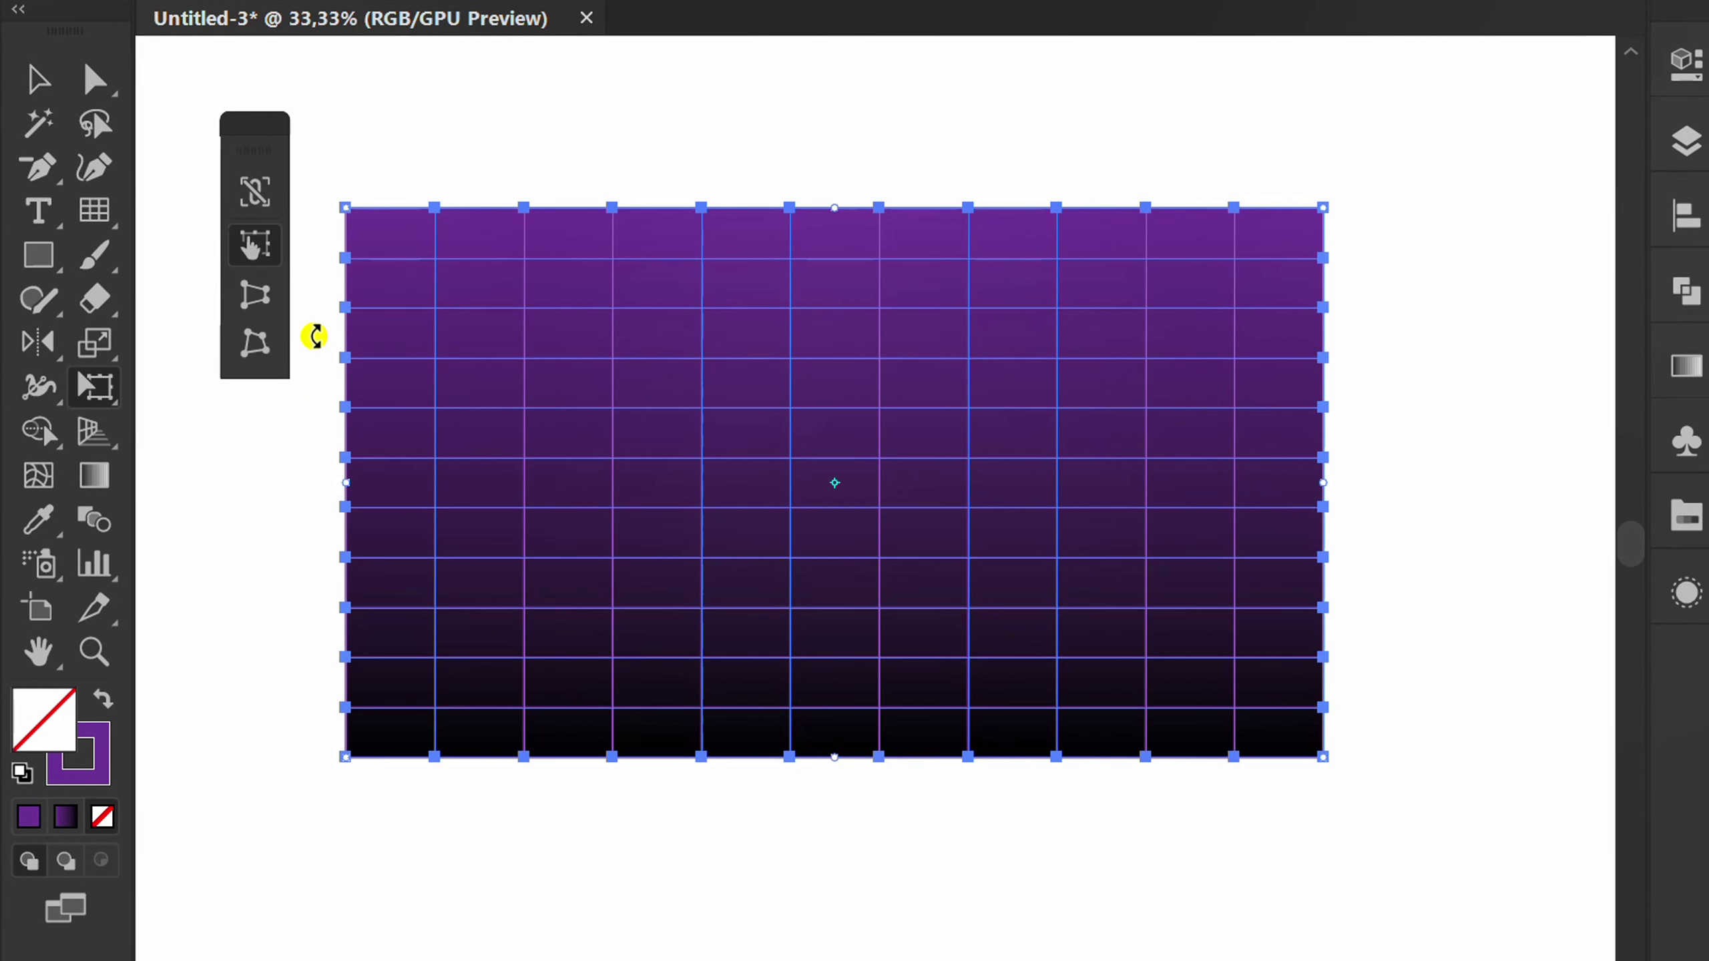
{"action": "left_click", "coordinate": [255, 296]}
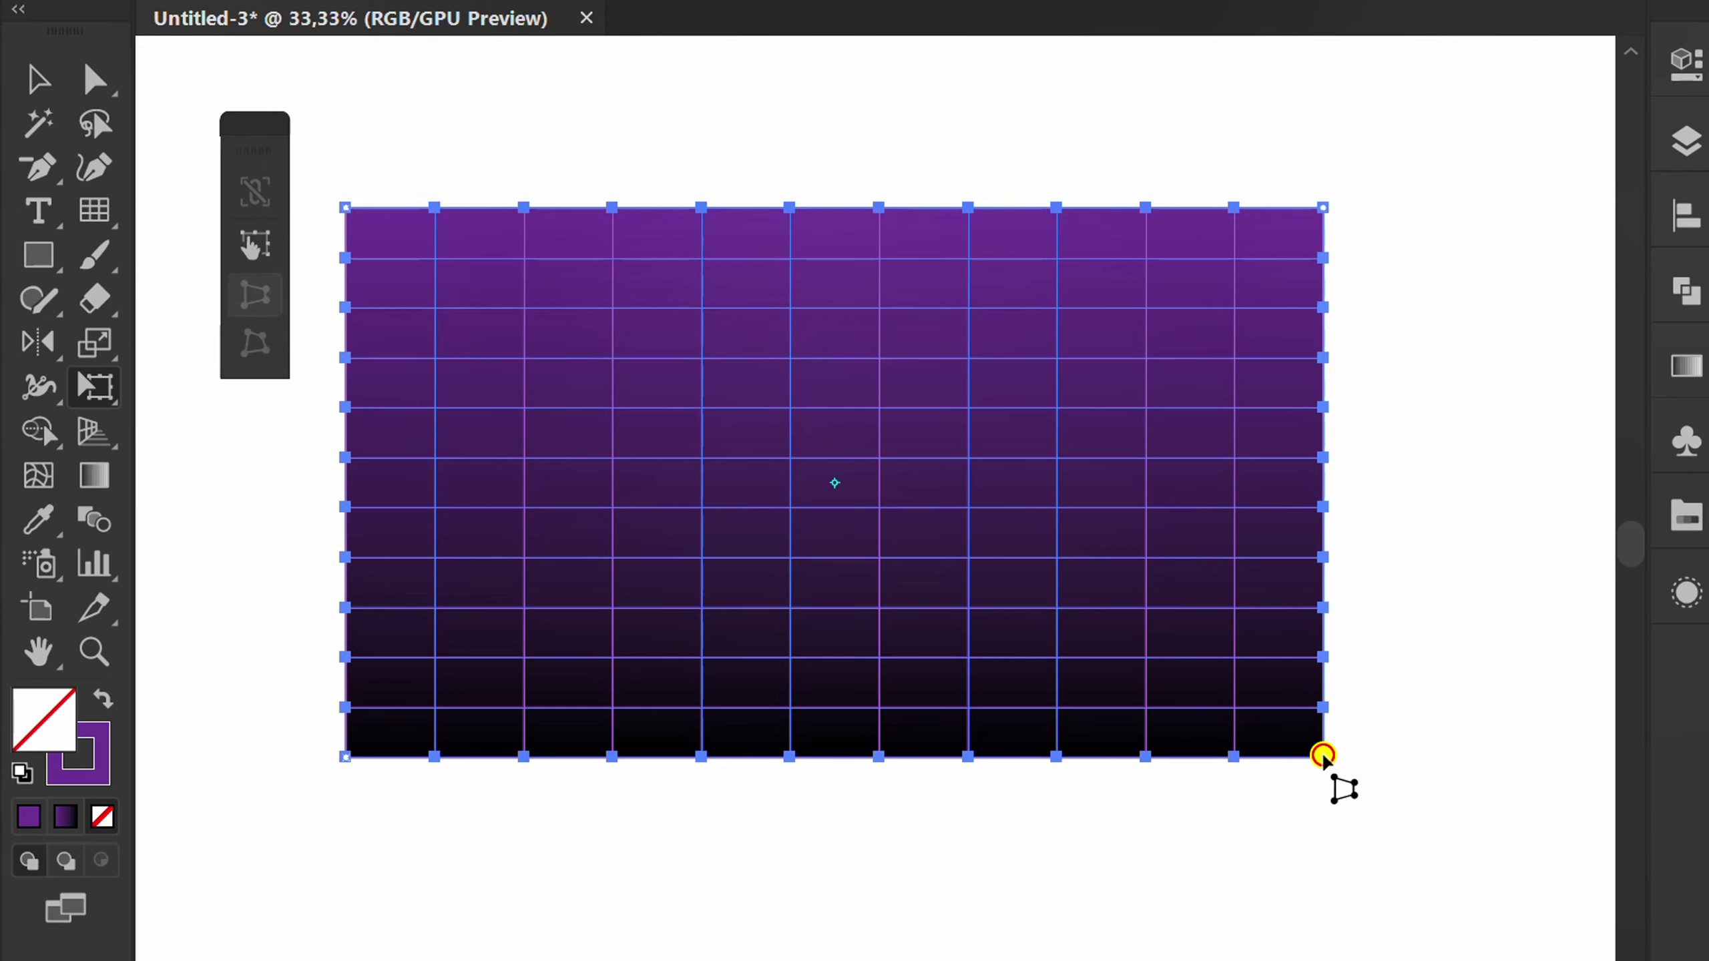
{"action": "left_click_drag", "start_coordinate": [1322, 758], "coordinate": [1532, 757]}
{"action": "key", "text": "v"}
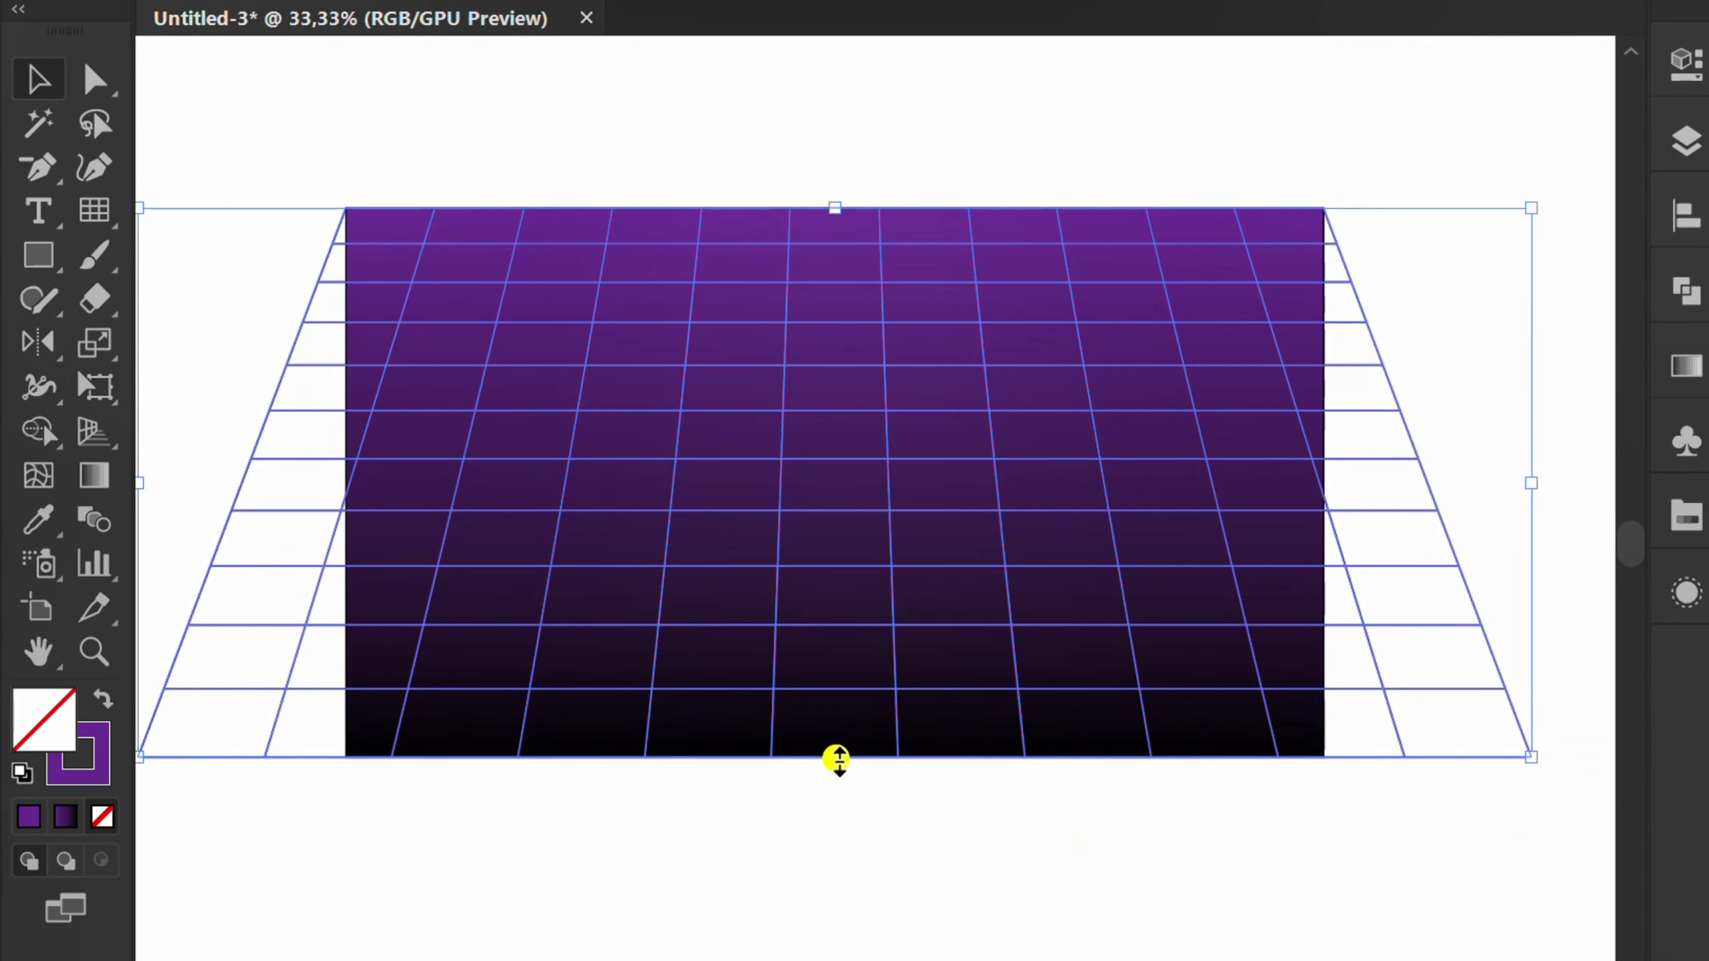
{"action": "left_click_drag", "start_coordinate": [835, 757], "coordinate": [837, 783]}
{"action": "left_click", "coordinate": [838, 841]}
Step: Draw an artboard-sized rectangle and make it a clipping mask over the grid
{"action": "key", "text": "m"}
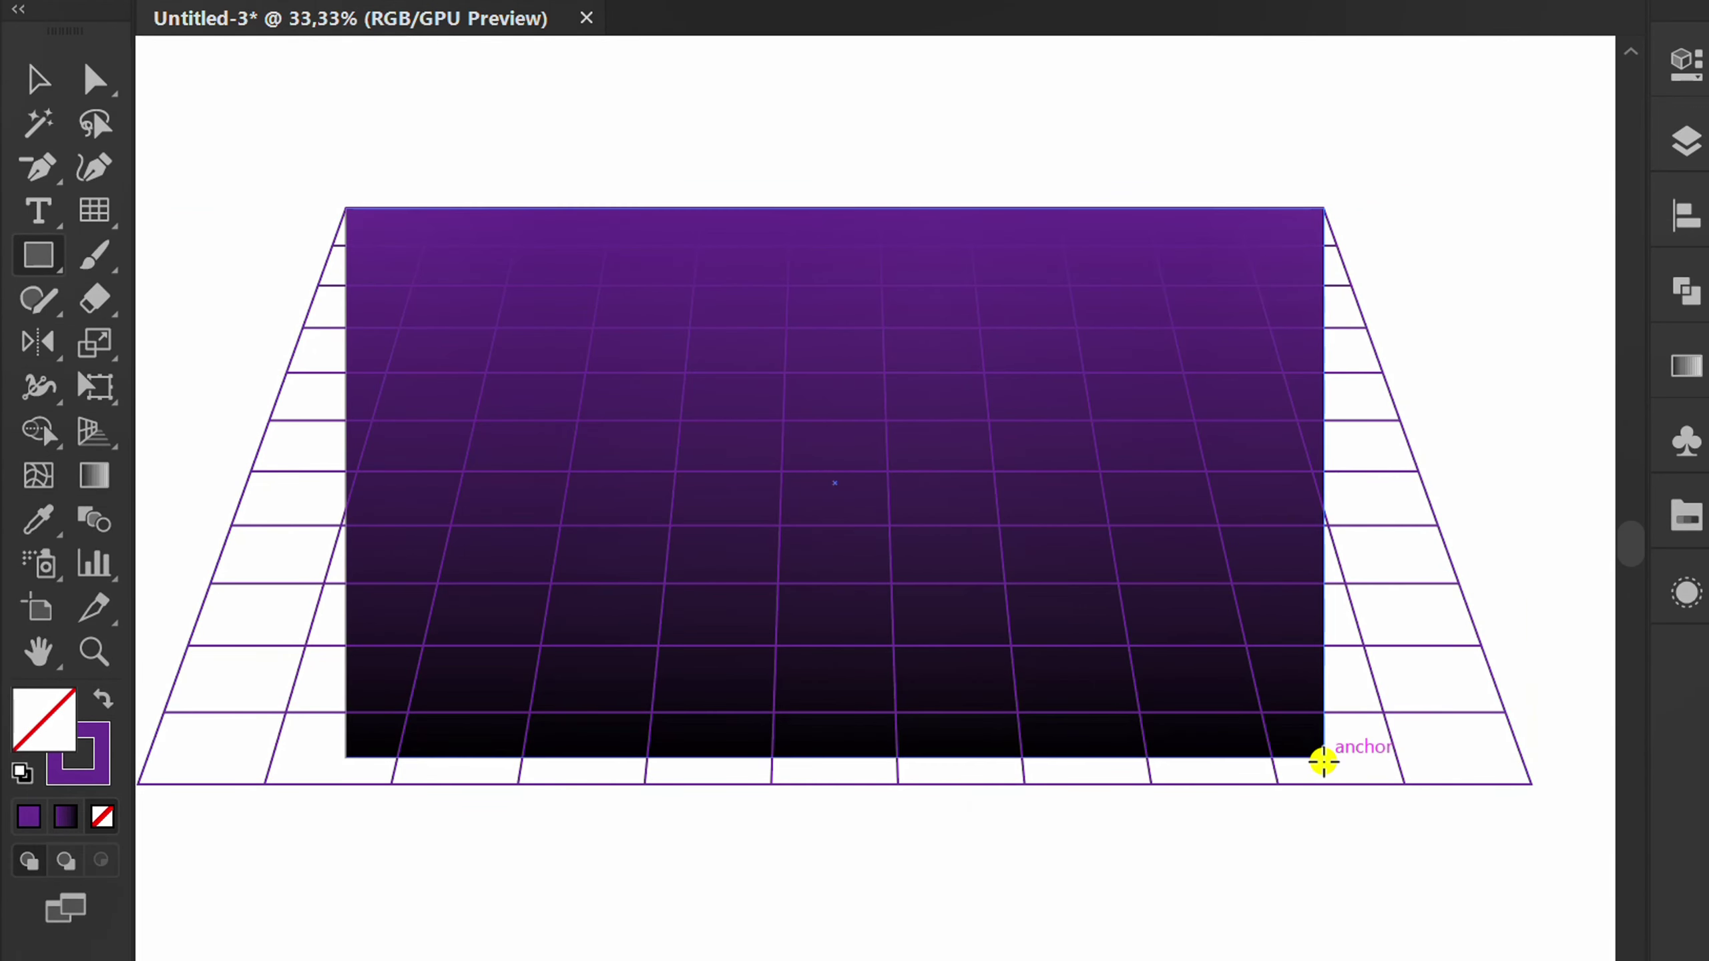
{"action": "left_click_drag", "start_coordinate": [1322, 756], "coordinate": [345, 204]}
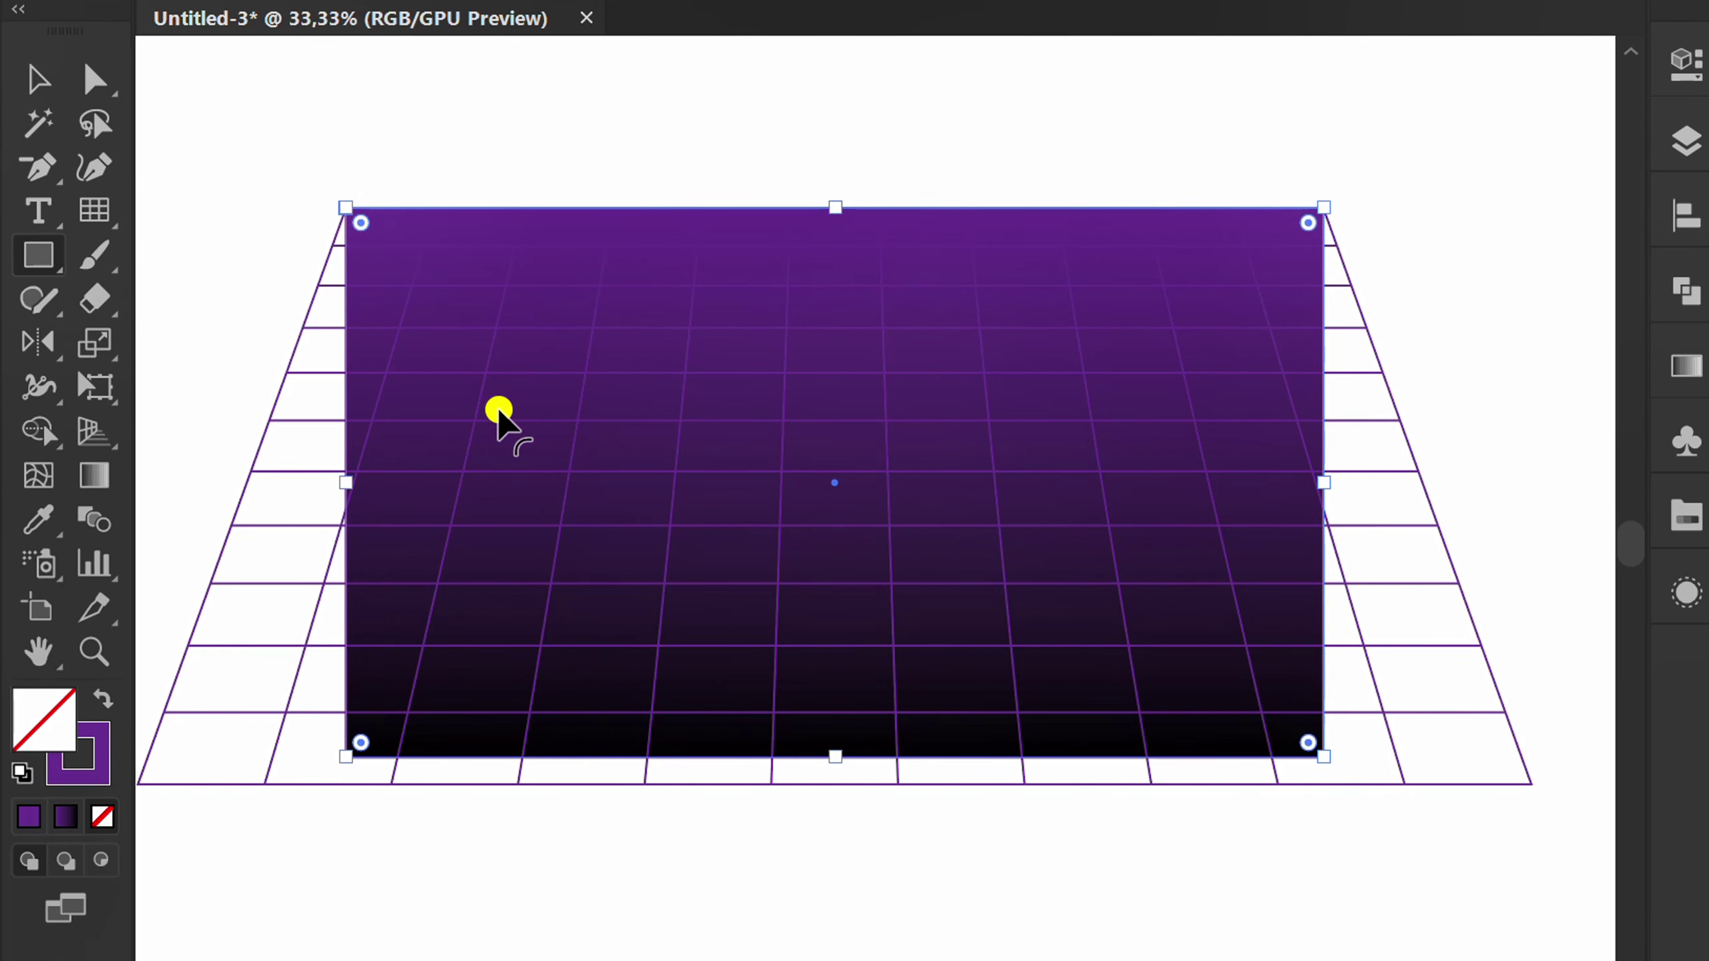
{"action": "key", "text": "v"}
{"action": "left_click_drag", "start_coordinate": [1299, 125], "coordinate": [725, 831]}
{"action": "right_click", "coordinate": [572, 370]}
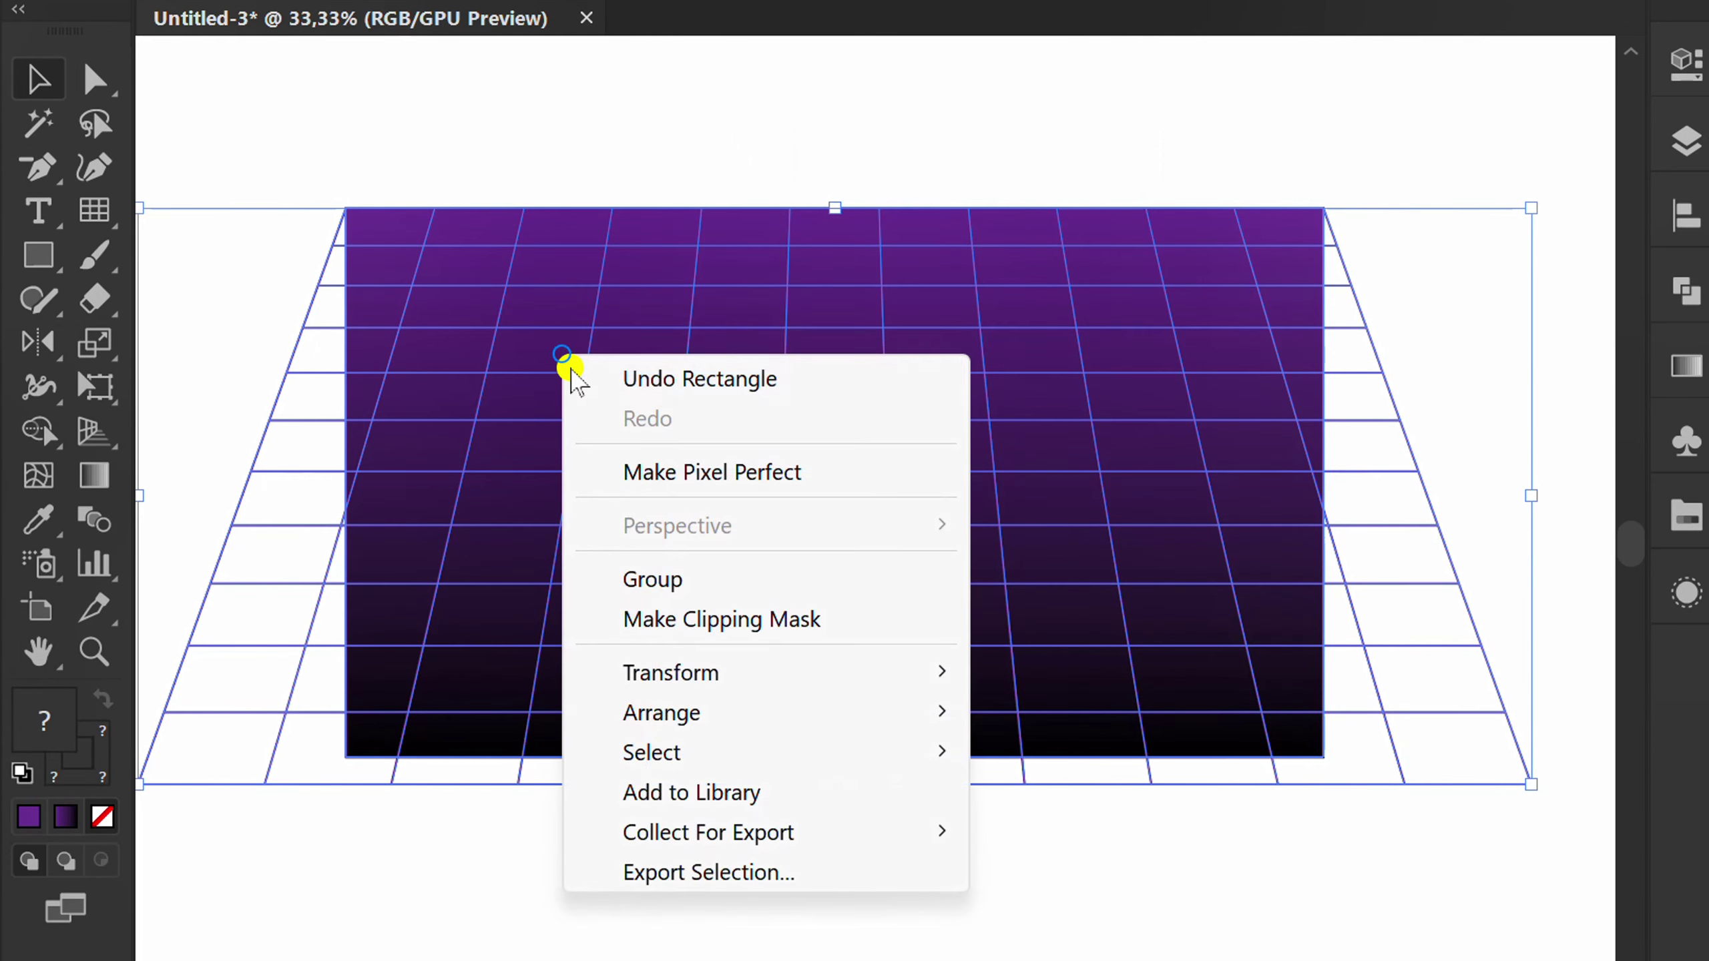
{"action": "left_click", "coordinate": [805, 622]}
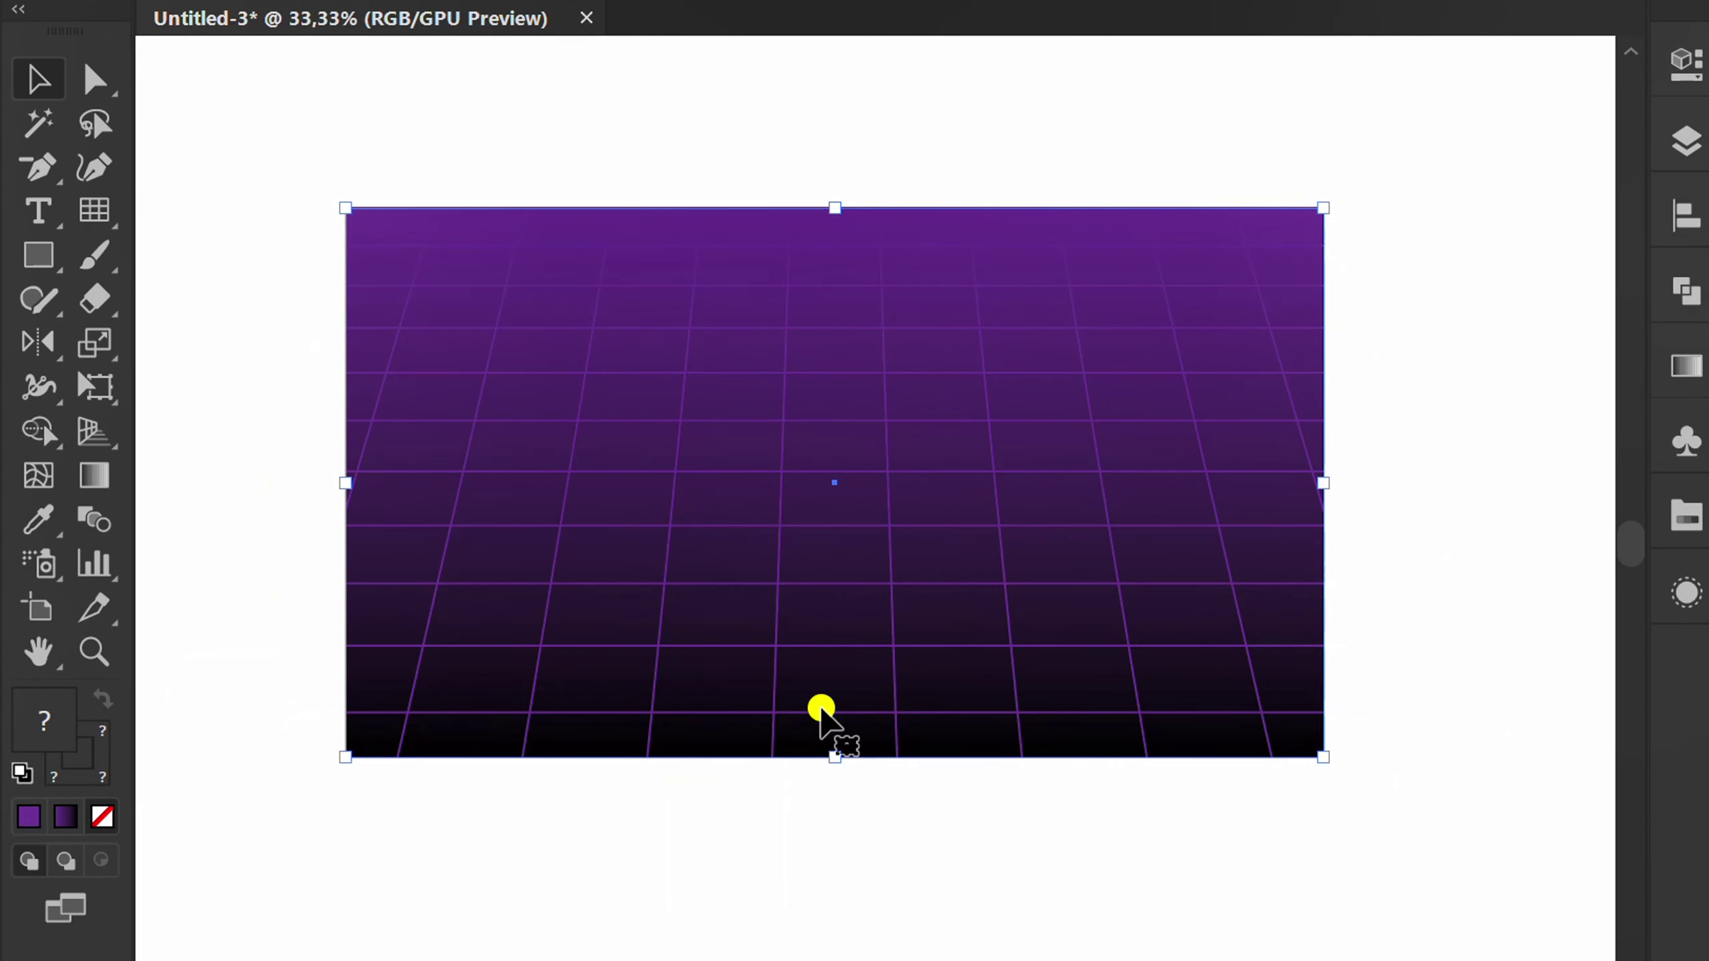
{"action": "left_click", "coordinate": [829, 814]}
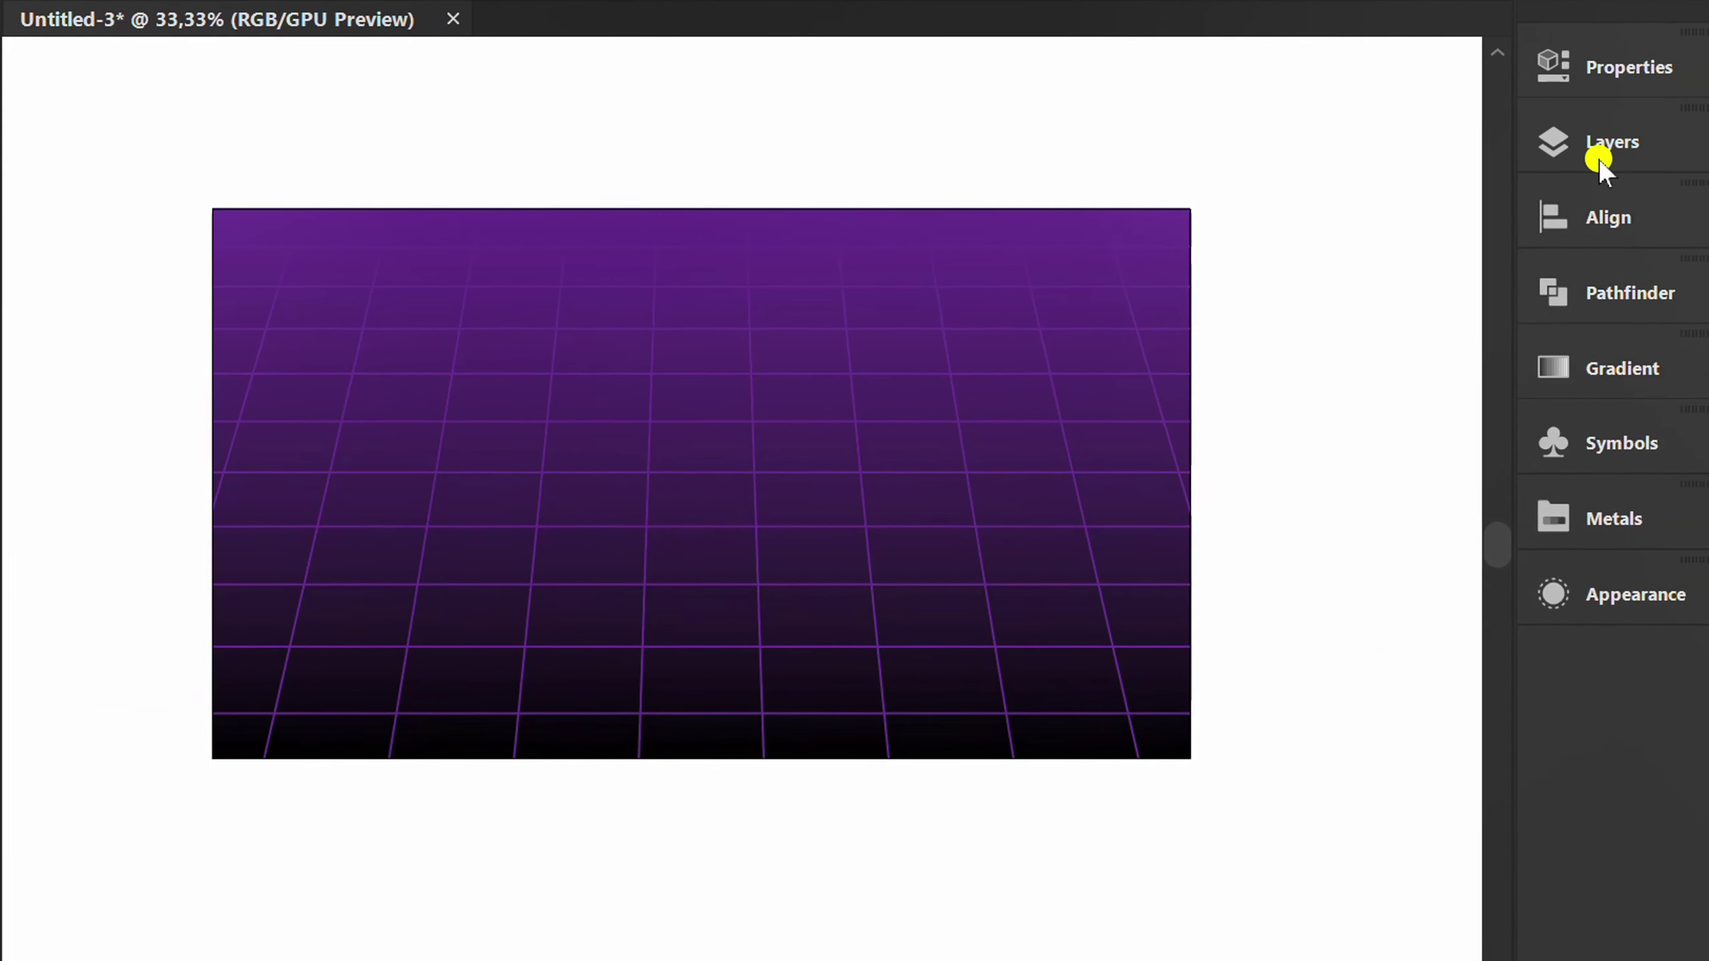
Step: Lock Layer 1 containing the grid floor and create a new empty layer above it
{"action": "left_click", "coordinate": [1598, 142]}
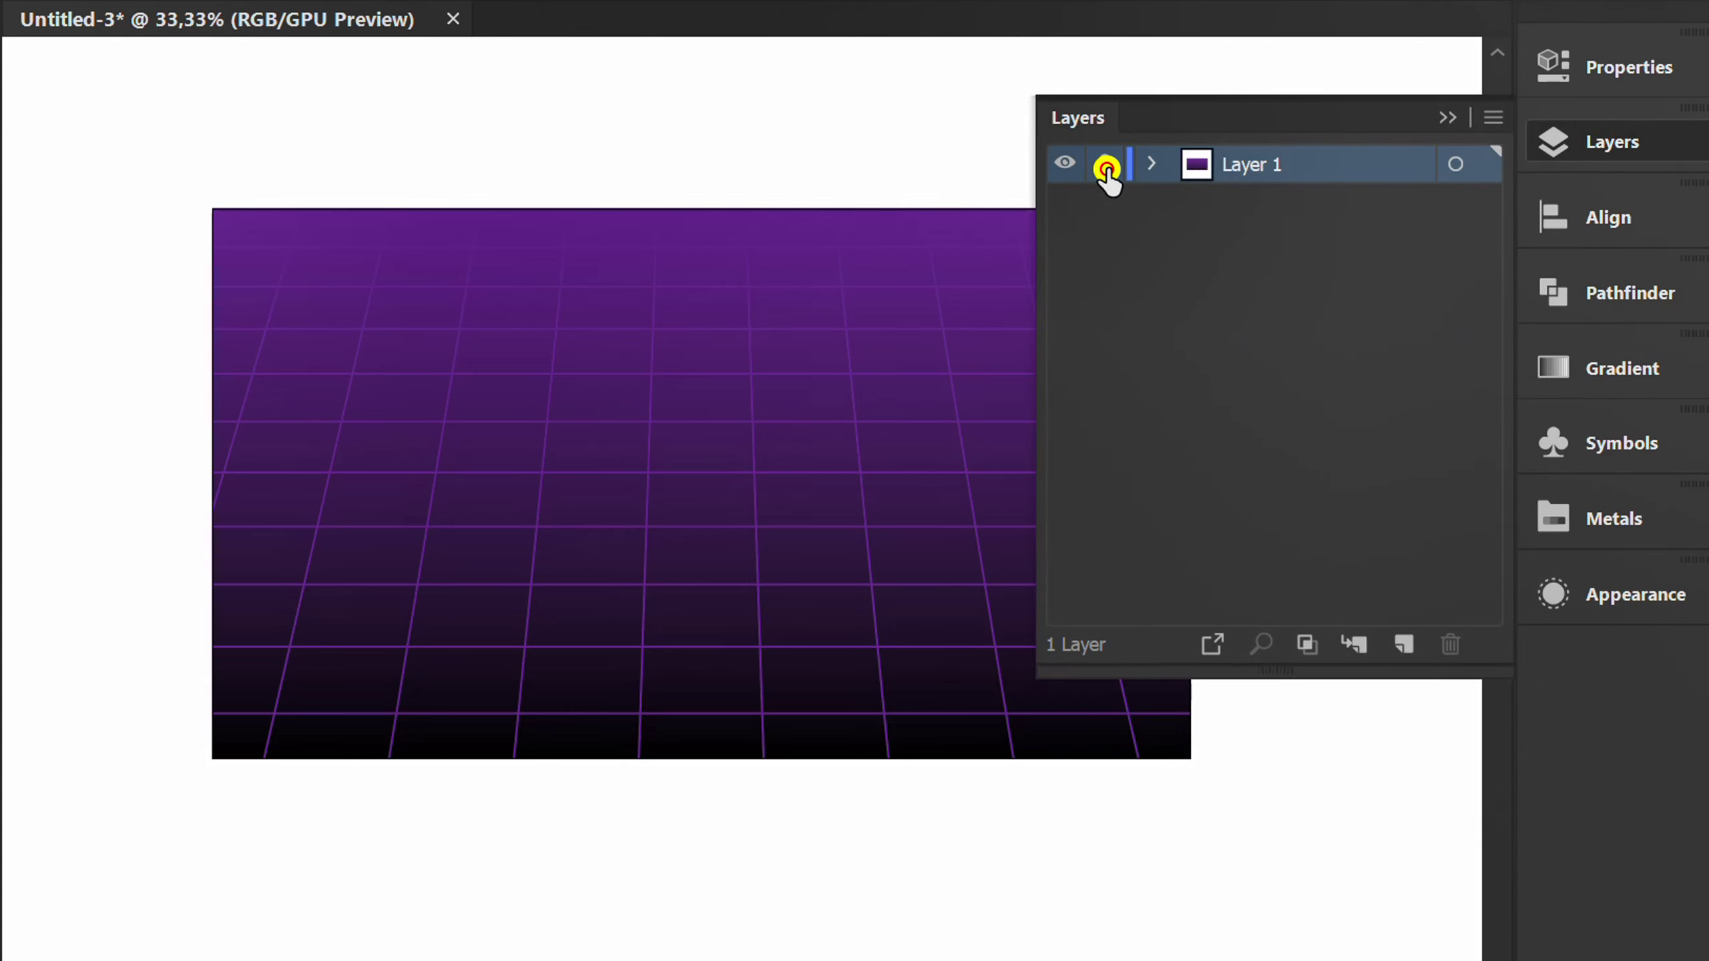
{"action": "left_click", "coordinate": [1069, 166], "text": "ctrl"}
{"action": "left_click", "coordinate": [1402, 640]}
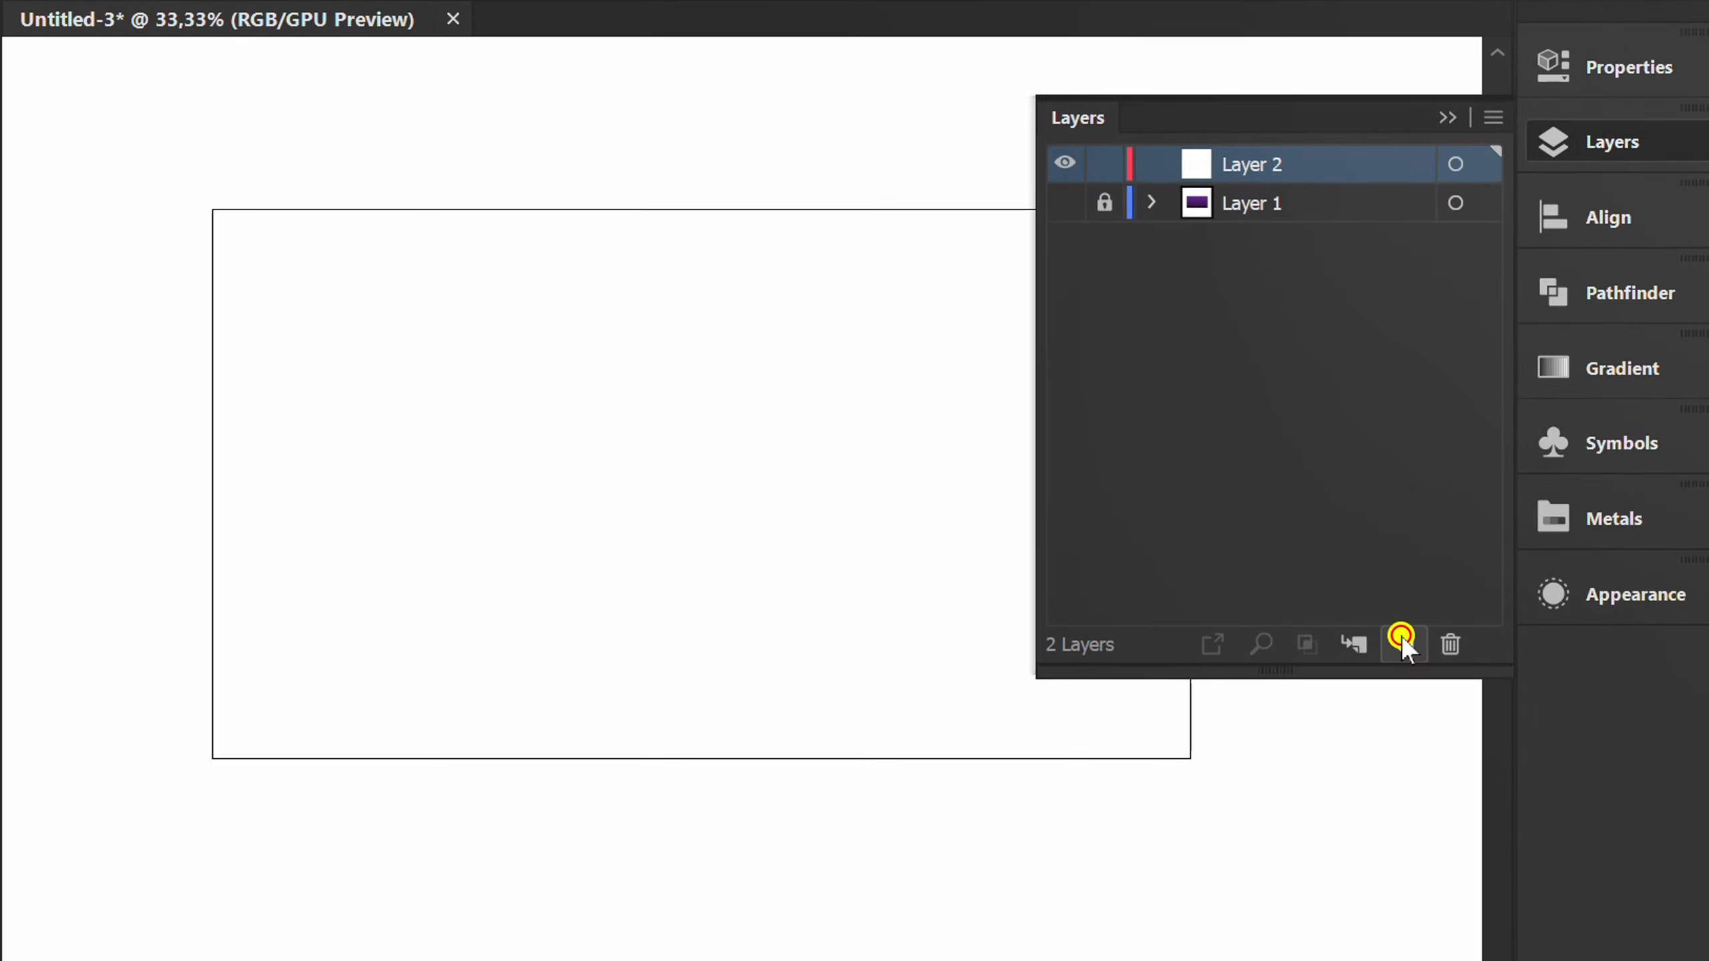
{"action": "left_click", "coordinate": [1448, 116]}
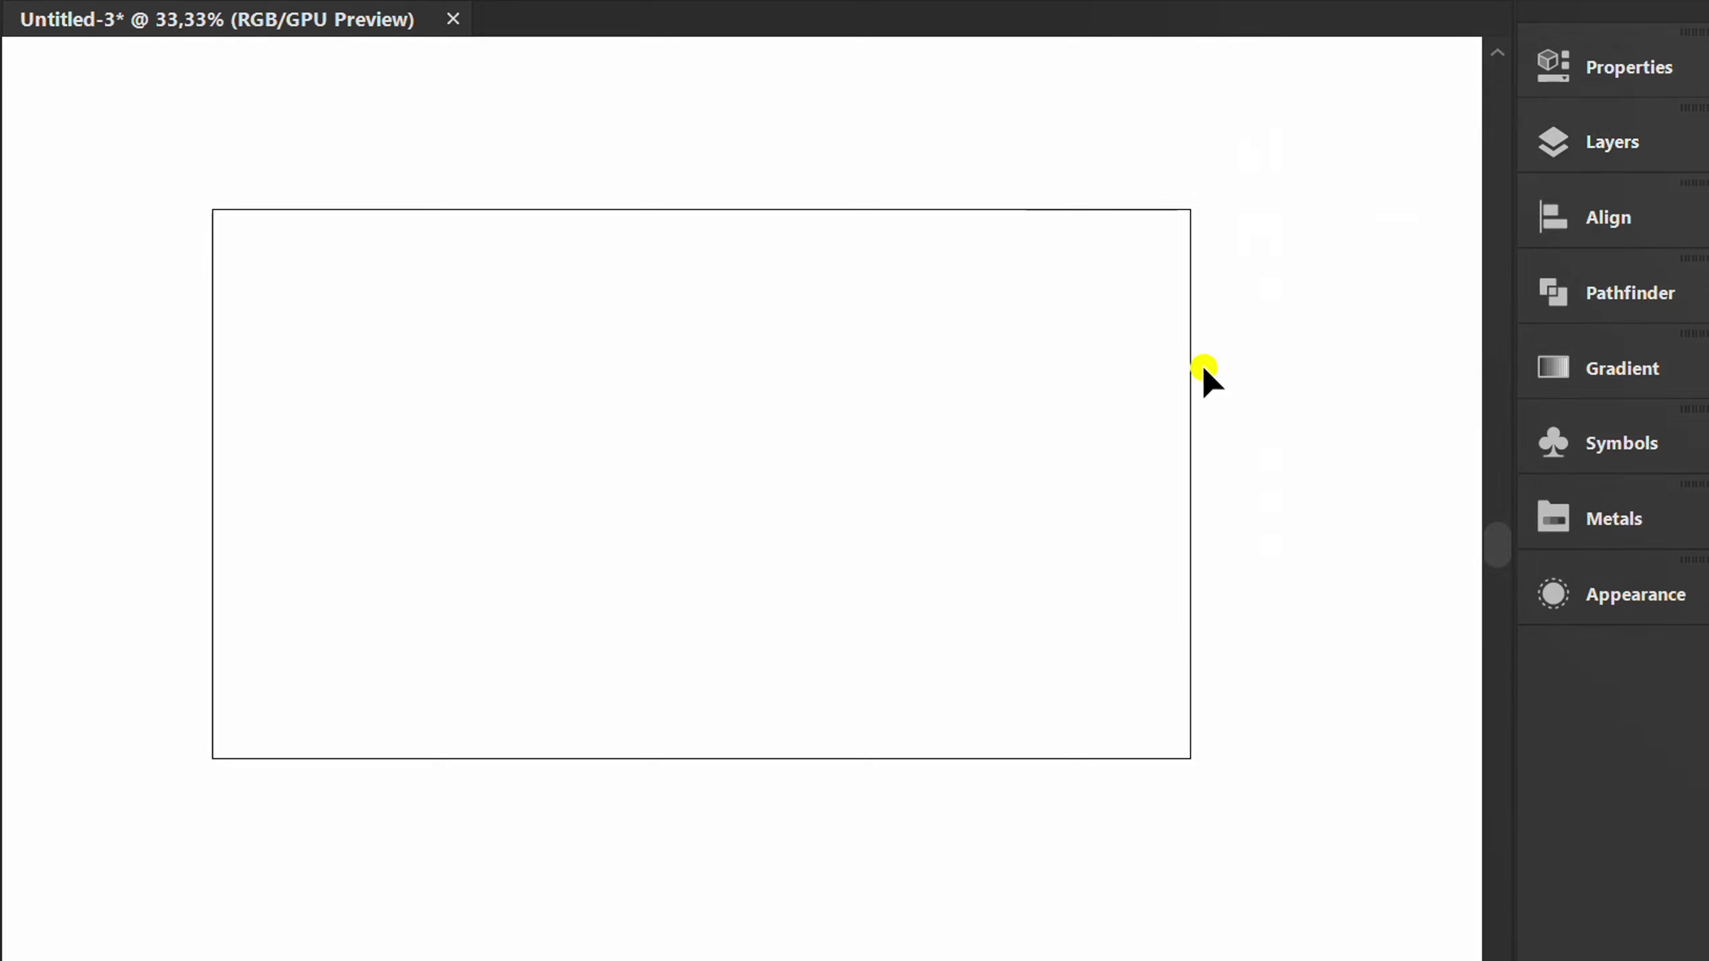
Step: Draw a horizontal line and a vertical line across the artboard
{"action": "key", "text": "backslash"}
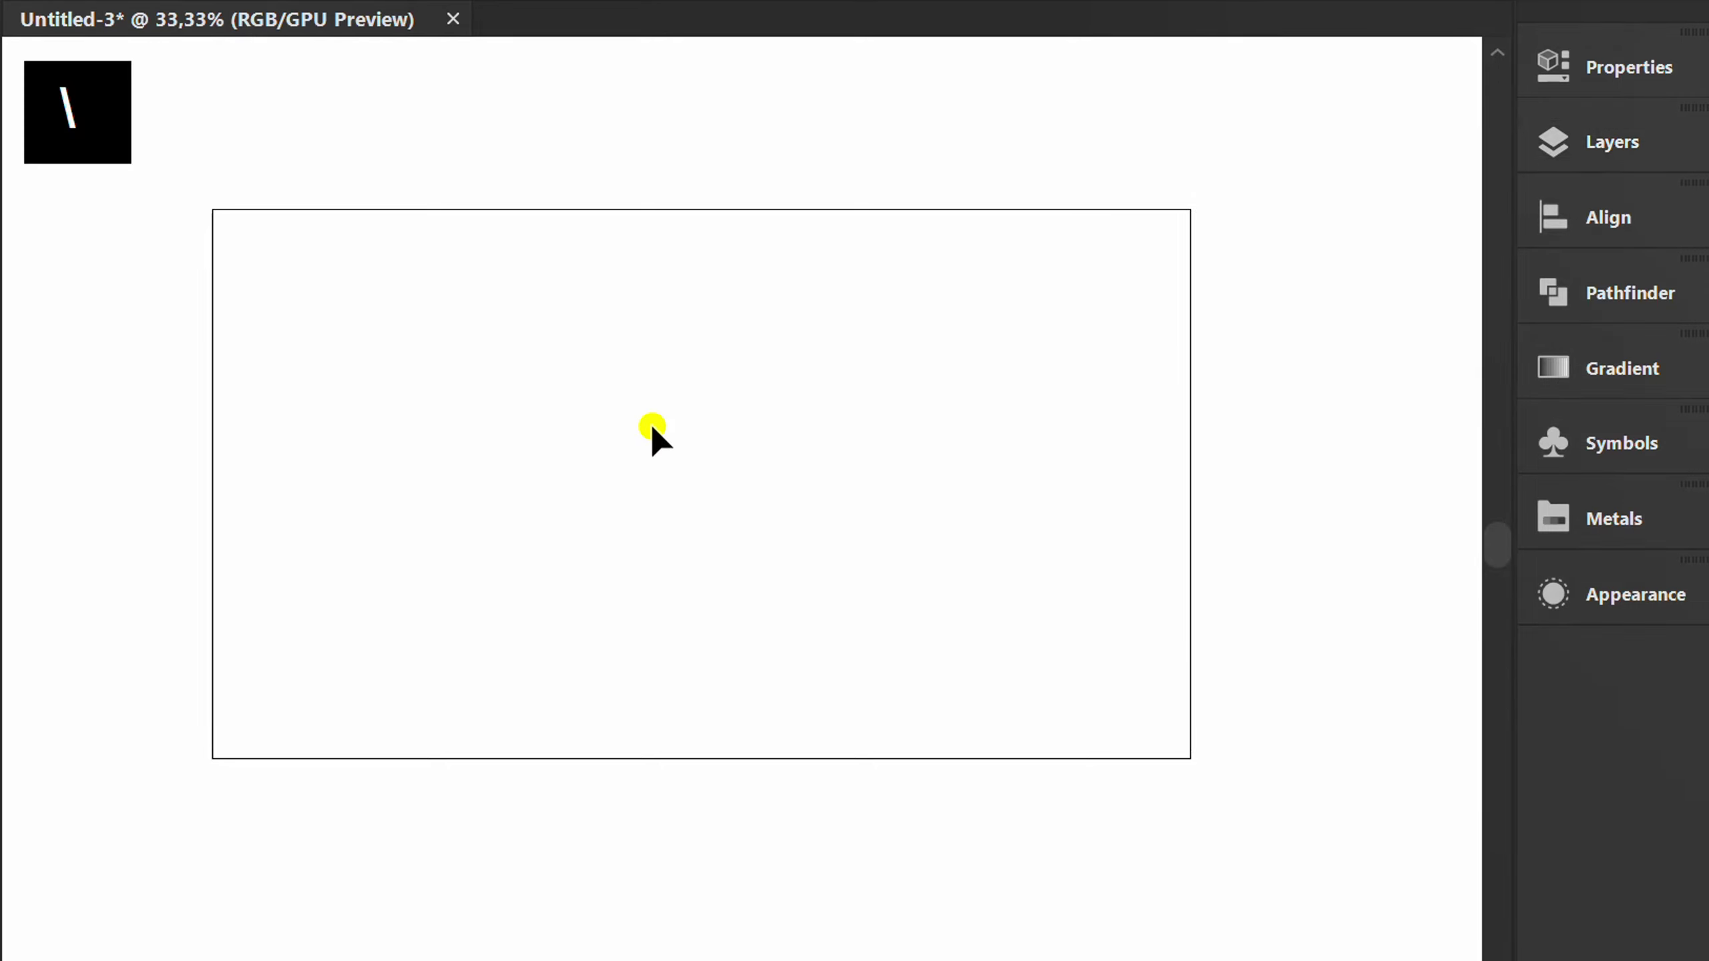
{"action": "left_click_drag", "start_coordinate": [214, 483], "coordinate": [1190, 484]}
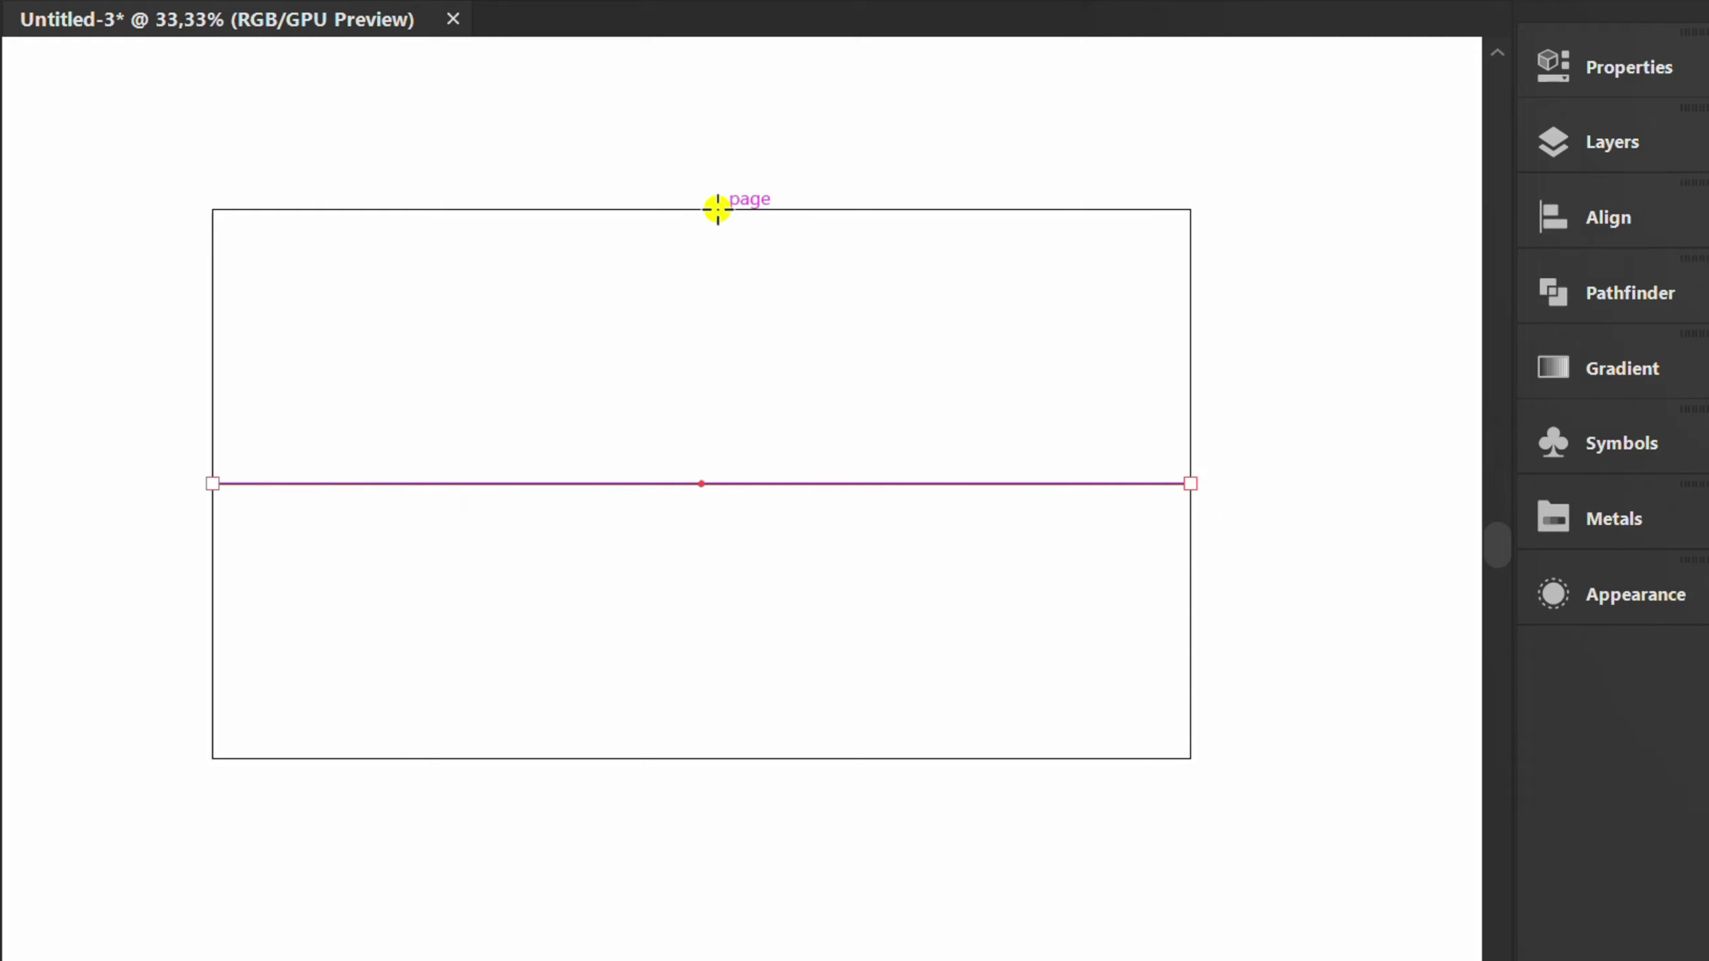
{"action": "left_click_drag", "start_coordinate": [717, 210], "coordinate": [724, 787]}
{"action": "key", "text": "v"}
{"action": "left_click", "coordinate": [636, 815]}
Step: Centre both lines on the artboard and convert them into guides
{"action": "left_click_drag", "start_coordinate": [874, 425], "coordinate": [615, 607]}
{"action": "left_click", "coordinate": [1579, 224]}
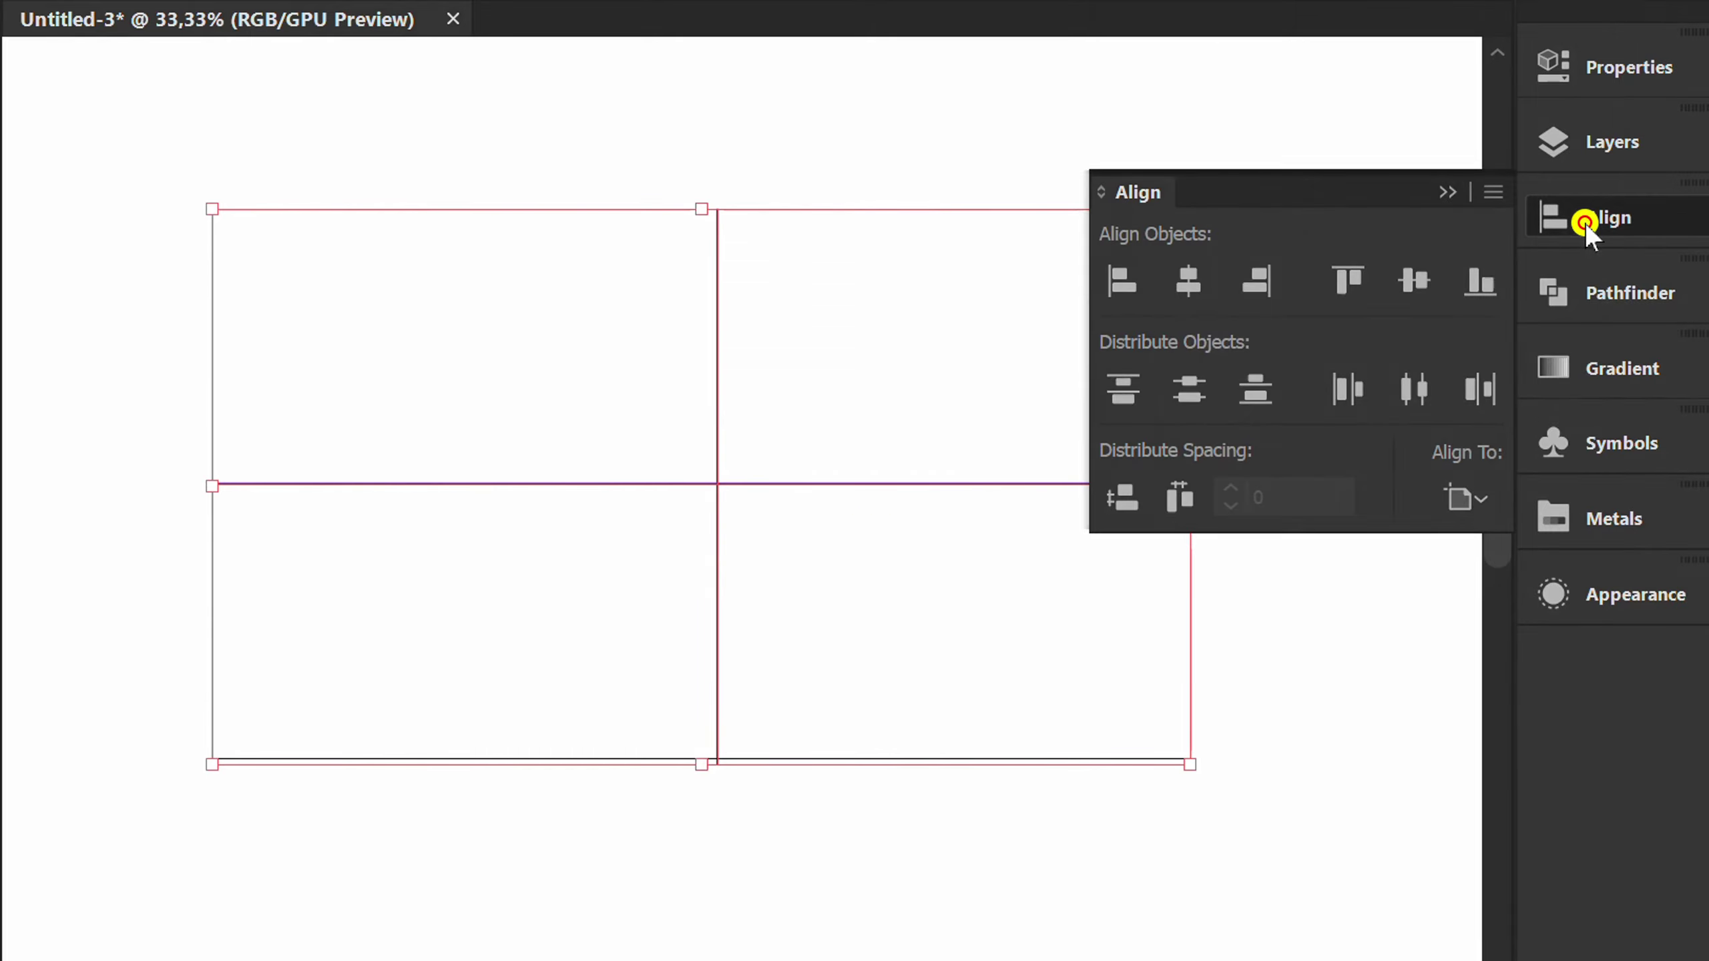
{"action": "left_click", "coordinate": [1193, 284]}
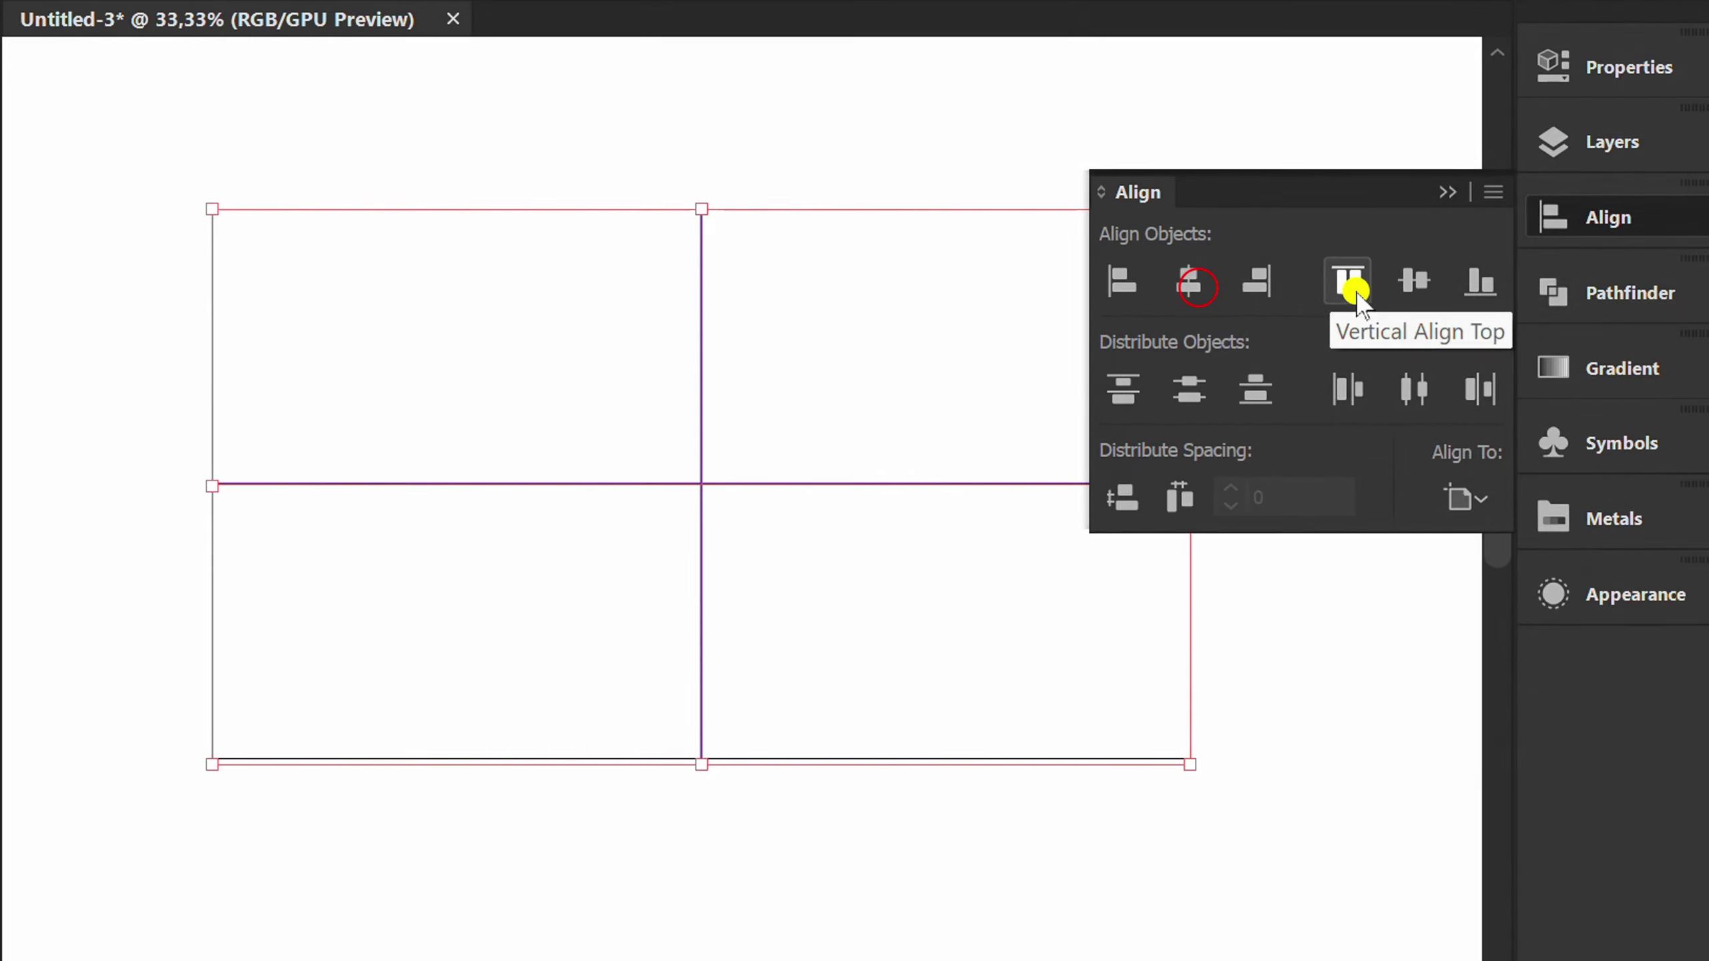
{"action": "left_click", "coordinate": [1416, 284]}
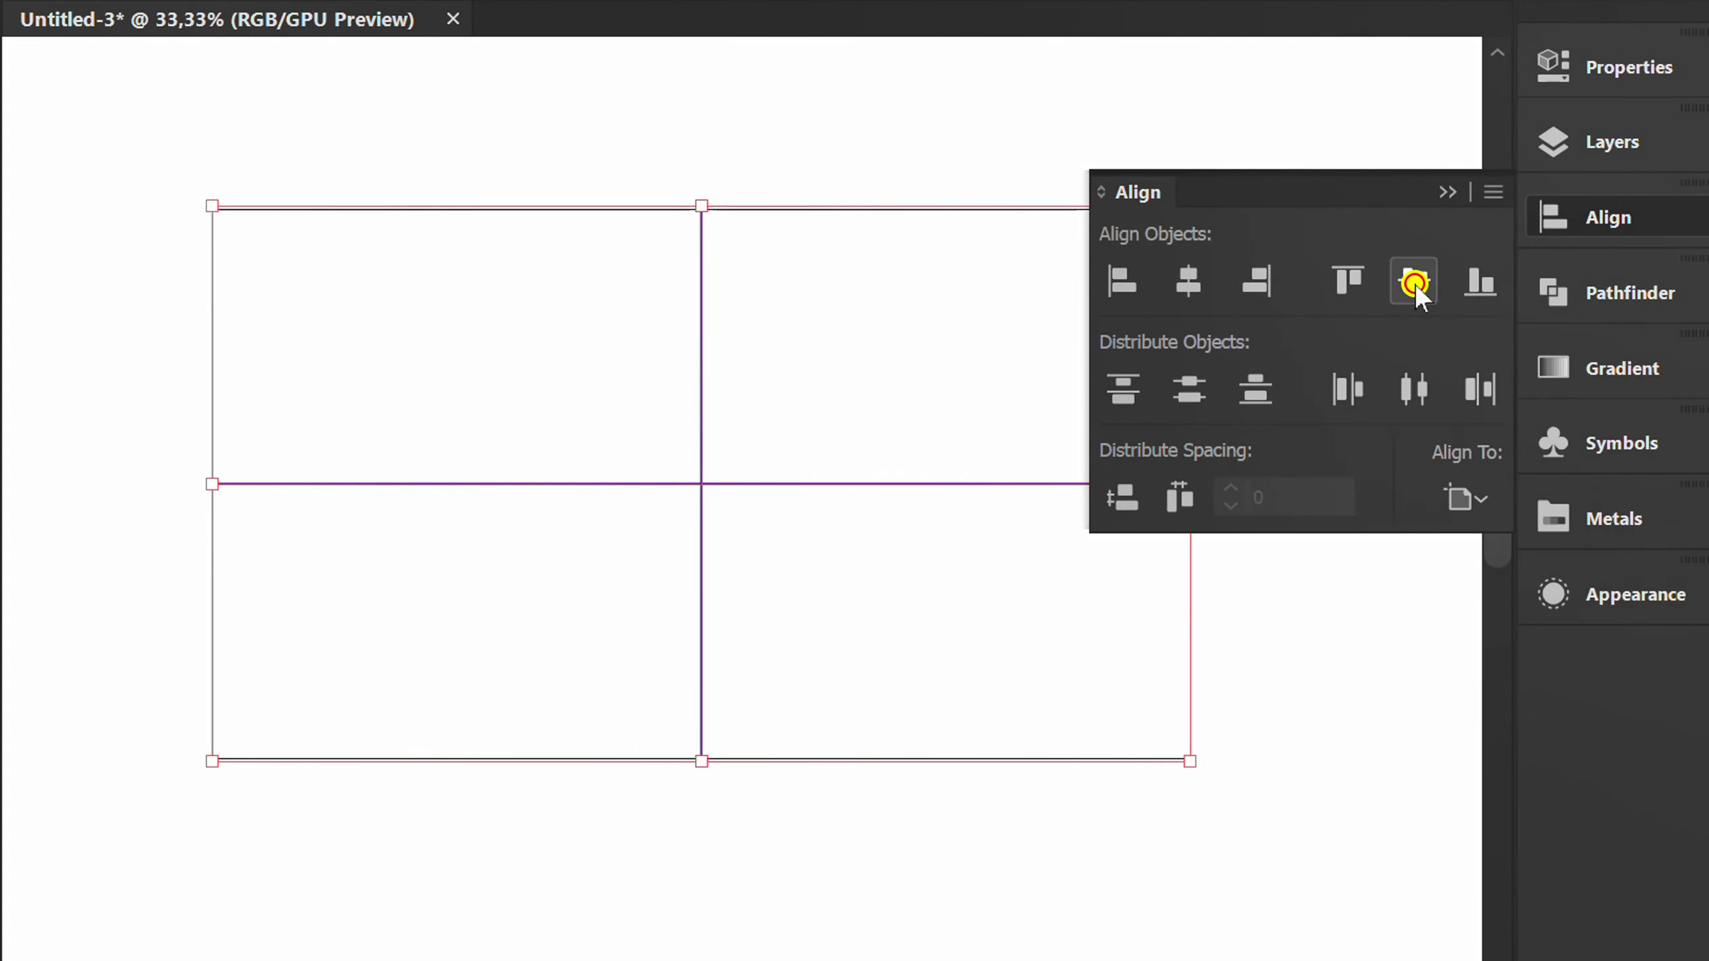
{"action": "left_click", "coordinate": [1445, 196]}
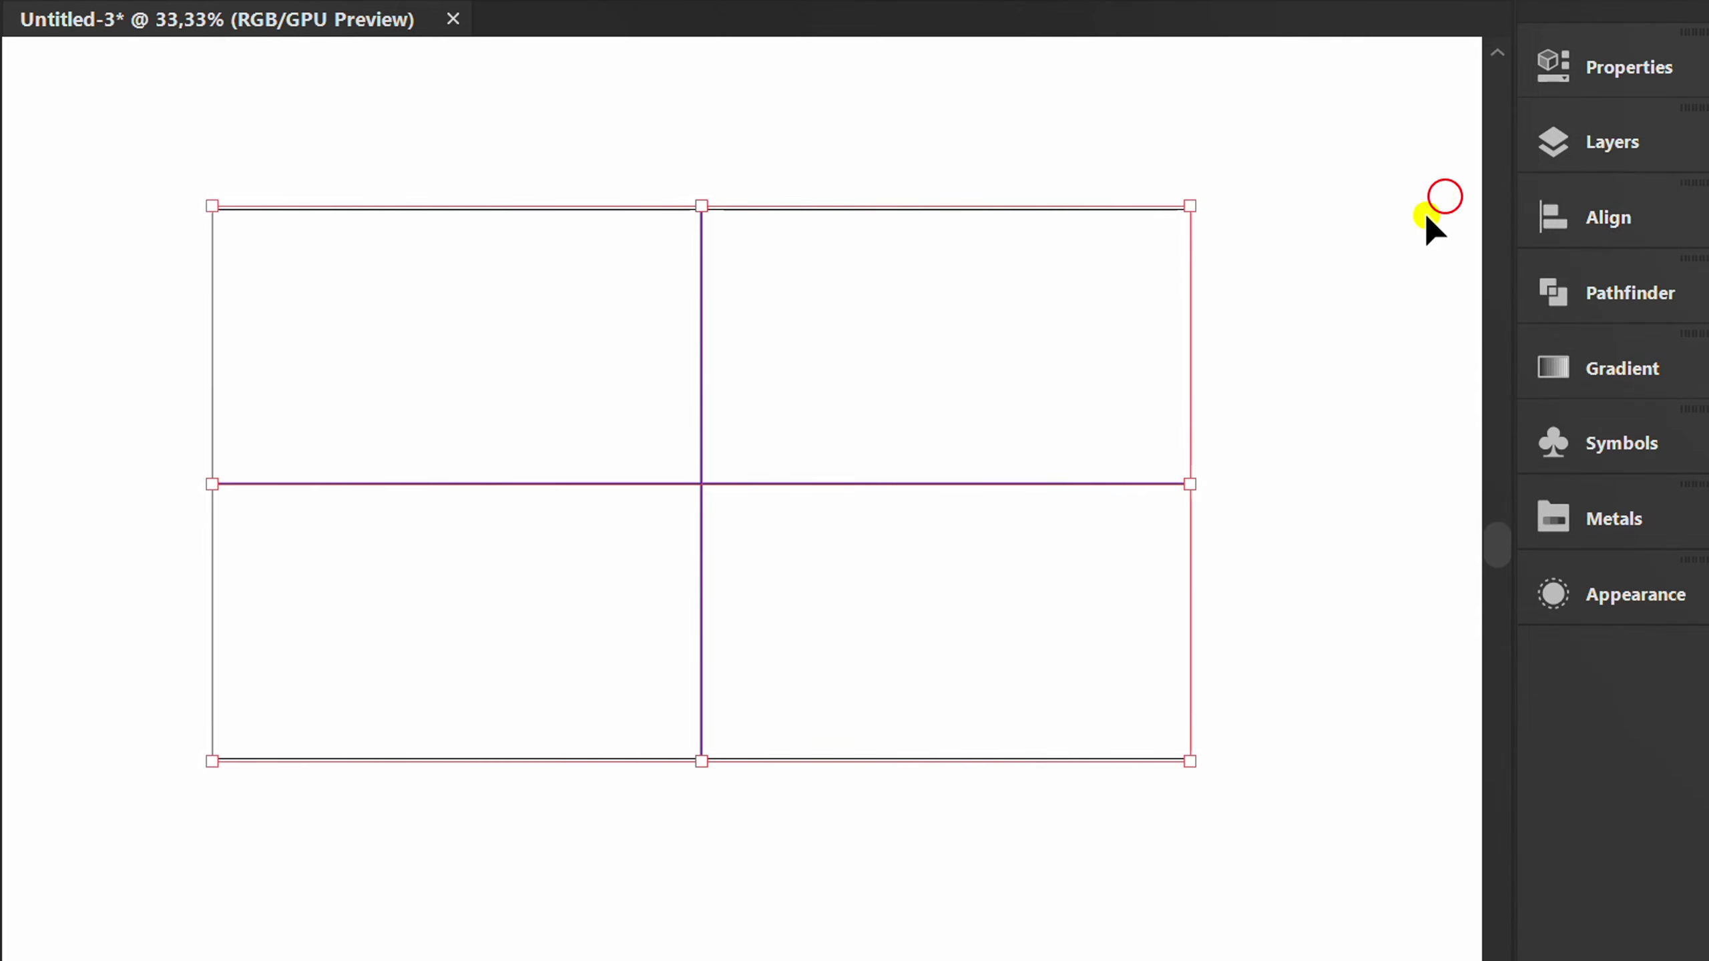
{"action": "right_click", "coordinate": [388, 221]}
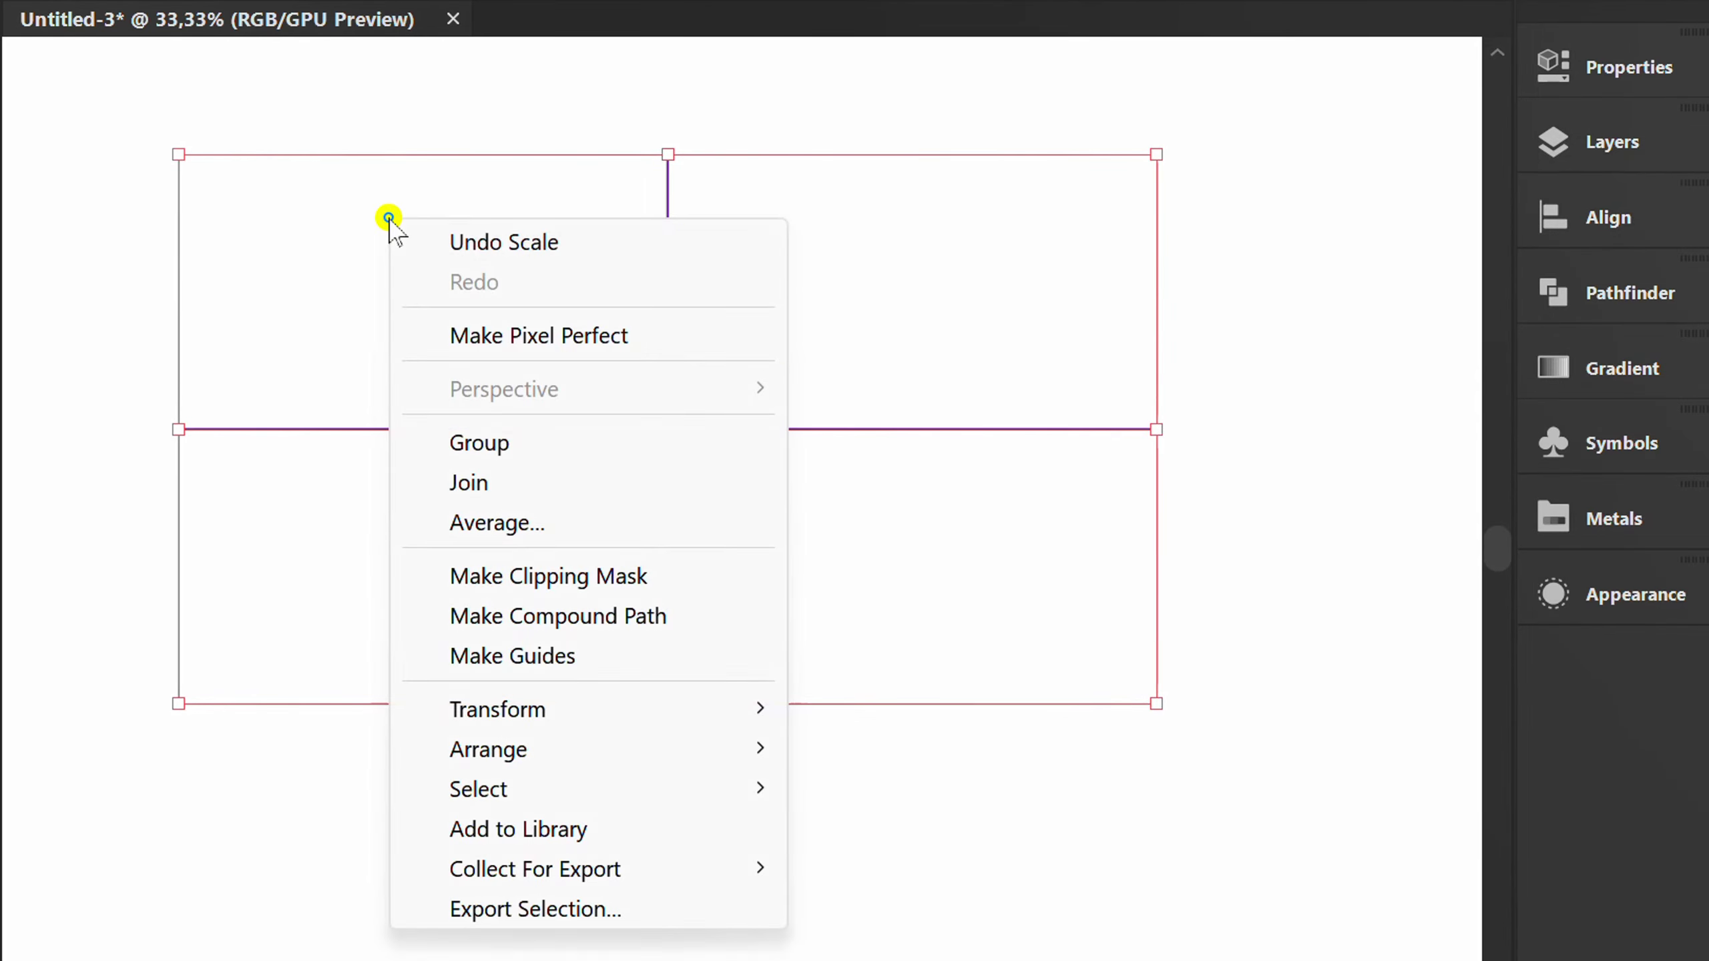
{"action": "left_click", "coordinate": [619, 660]}
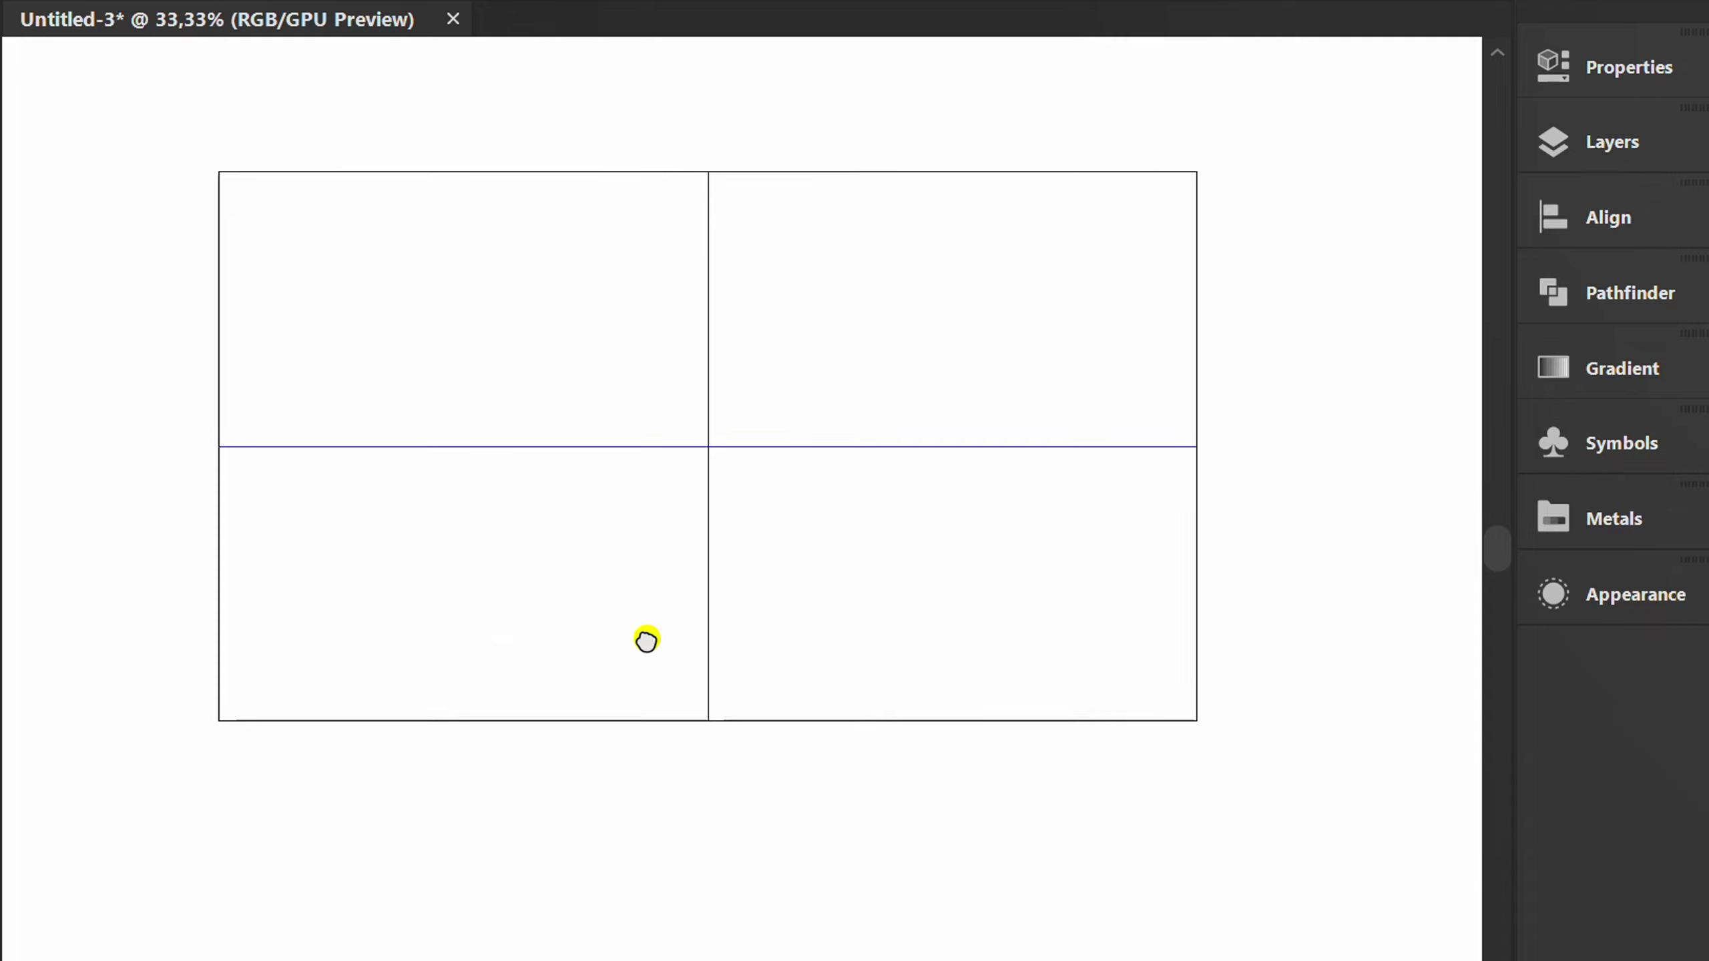
Step: Create an 800 × 400 pt rectangle from the Rectangle dialog
{"action": "key", "text": "m"}
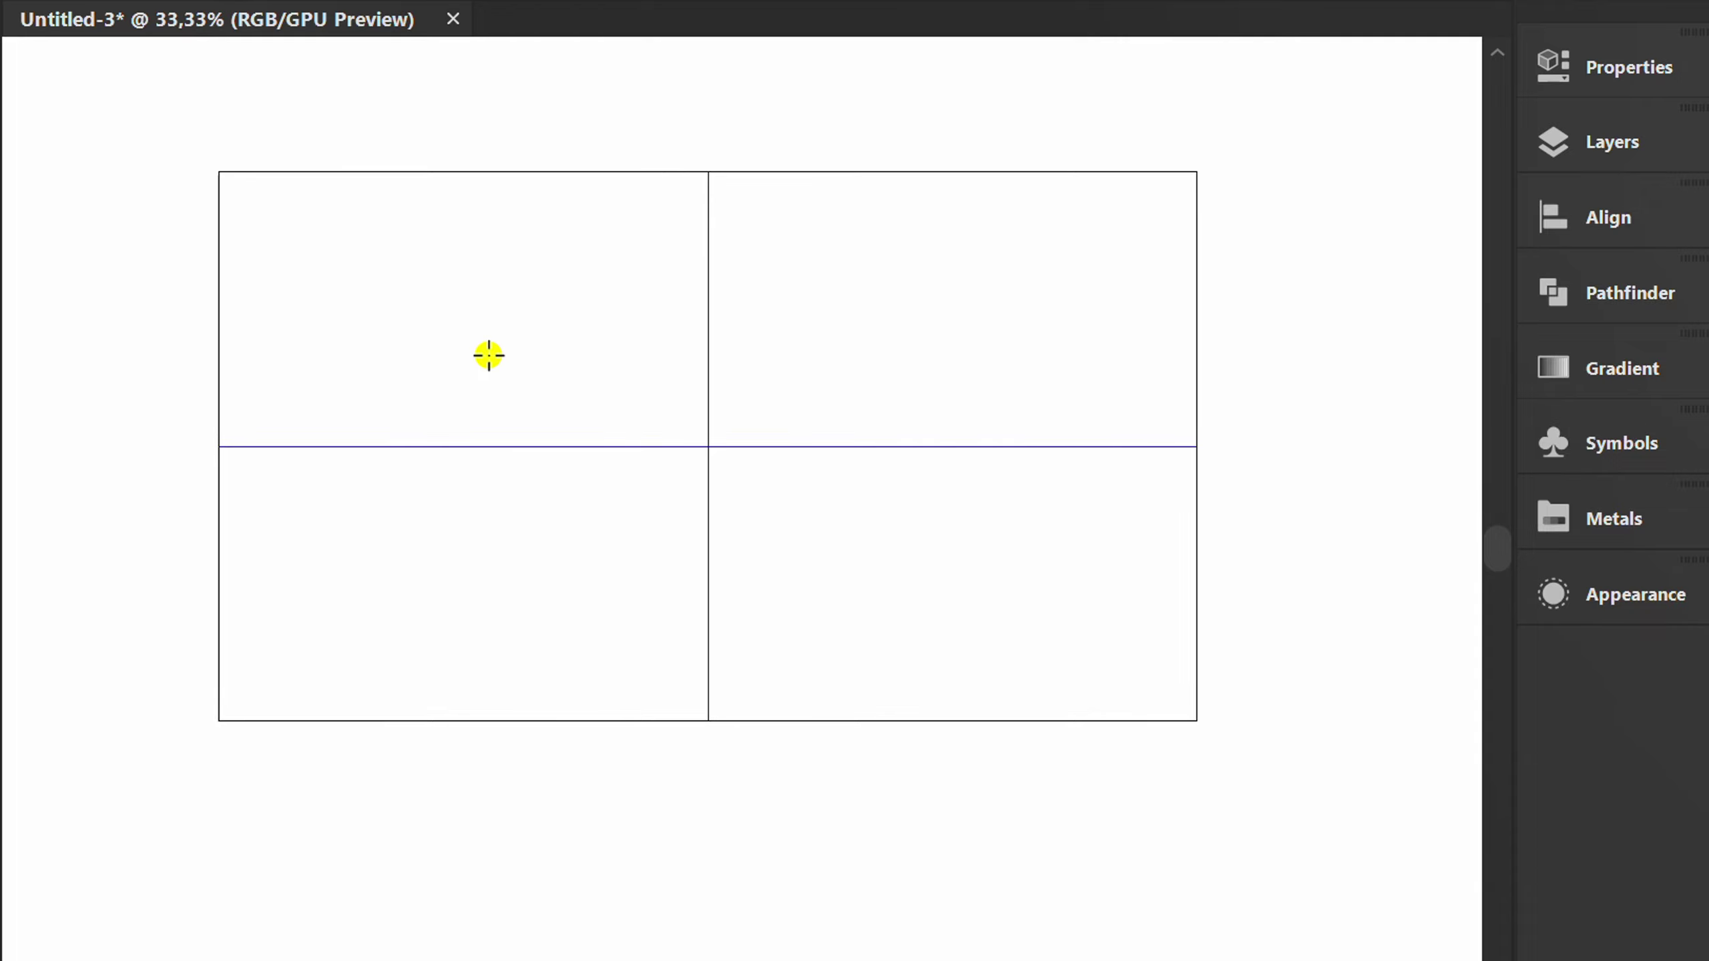
{"action": "left_click", "coordinate": [490, 356]}
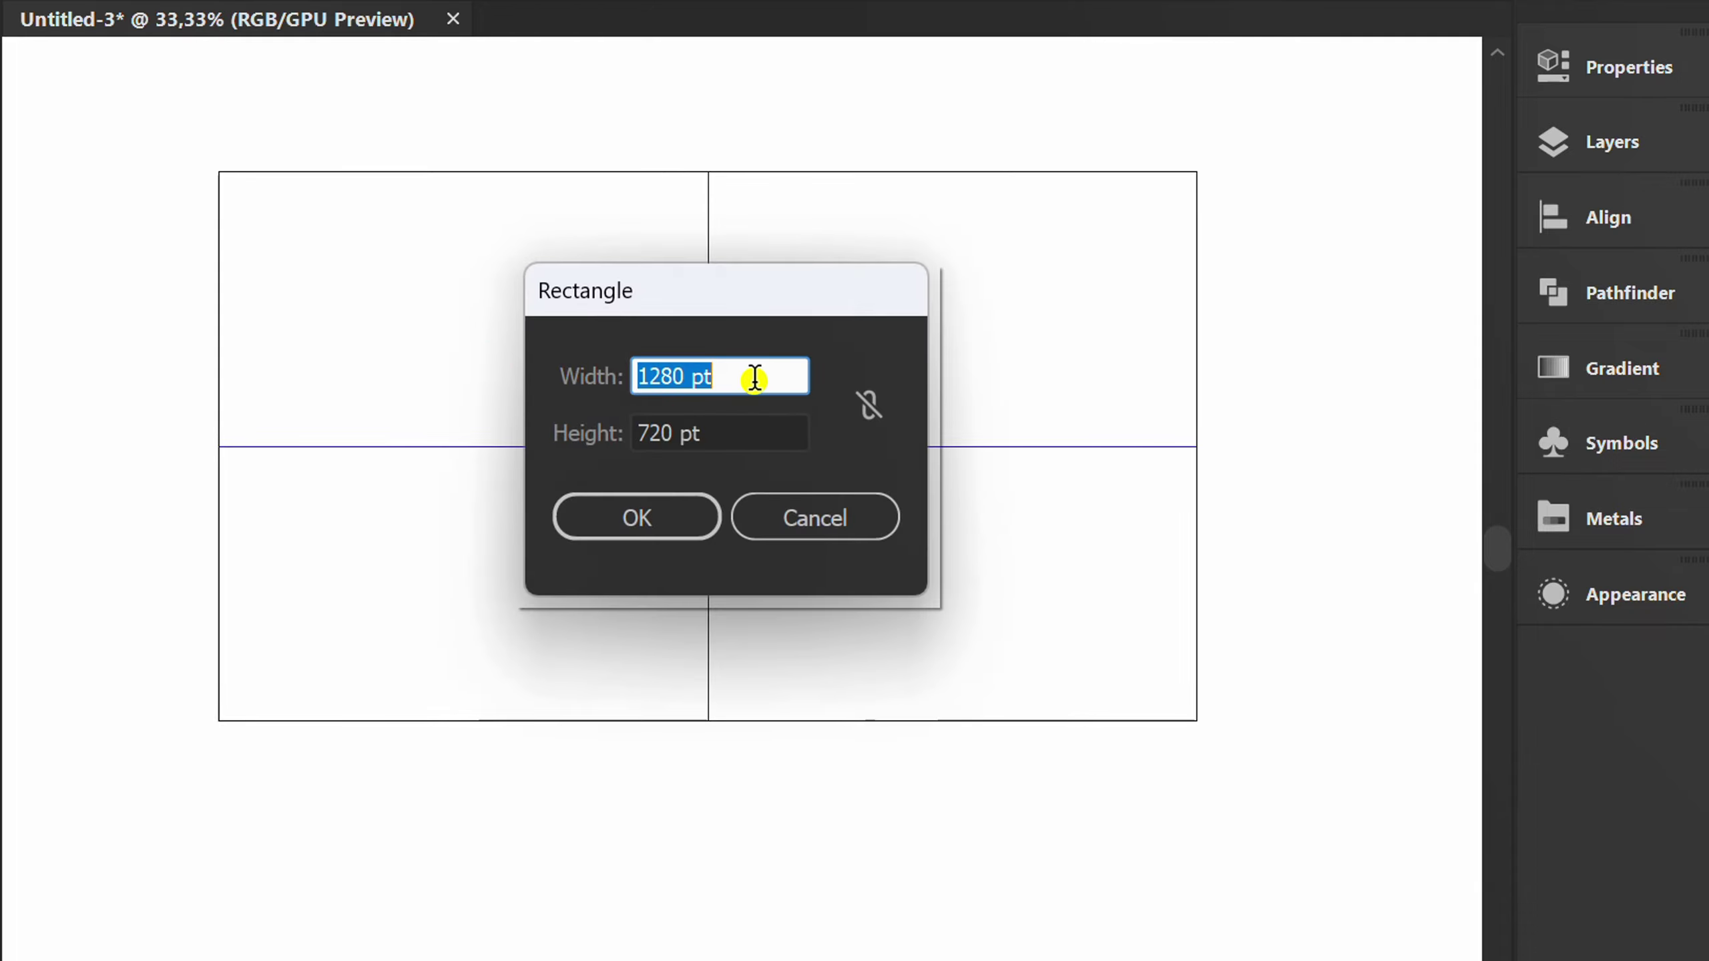
{"action": "type", "text": "800"}
{"action": "key", "text": "Tab"}
{"action": "type", "text": "400"}
{"action": "left_click", "coordinate": [663, 508]}
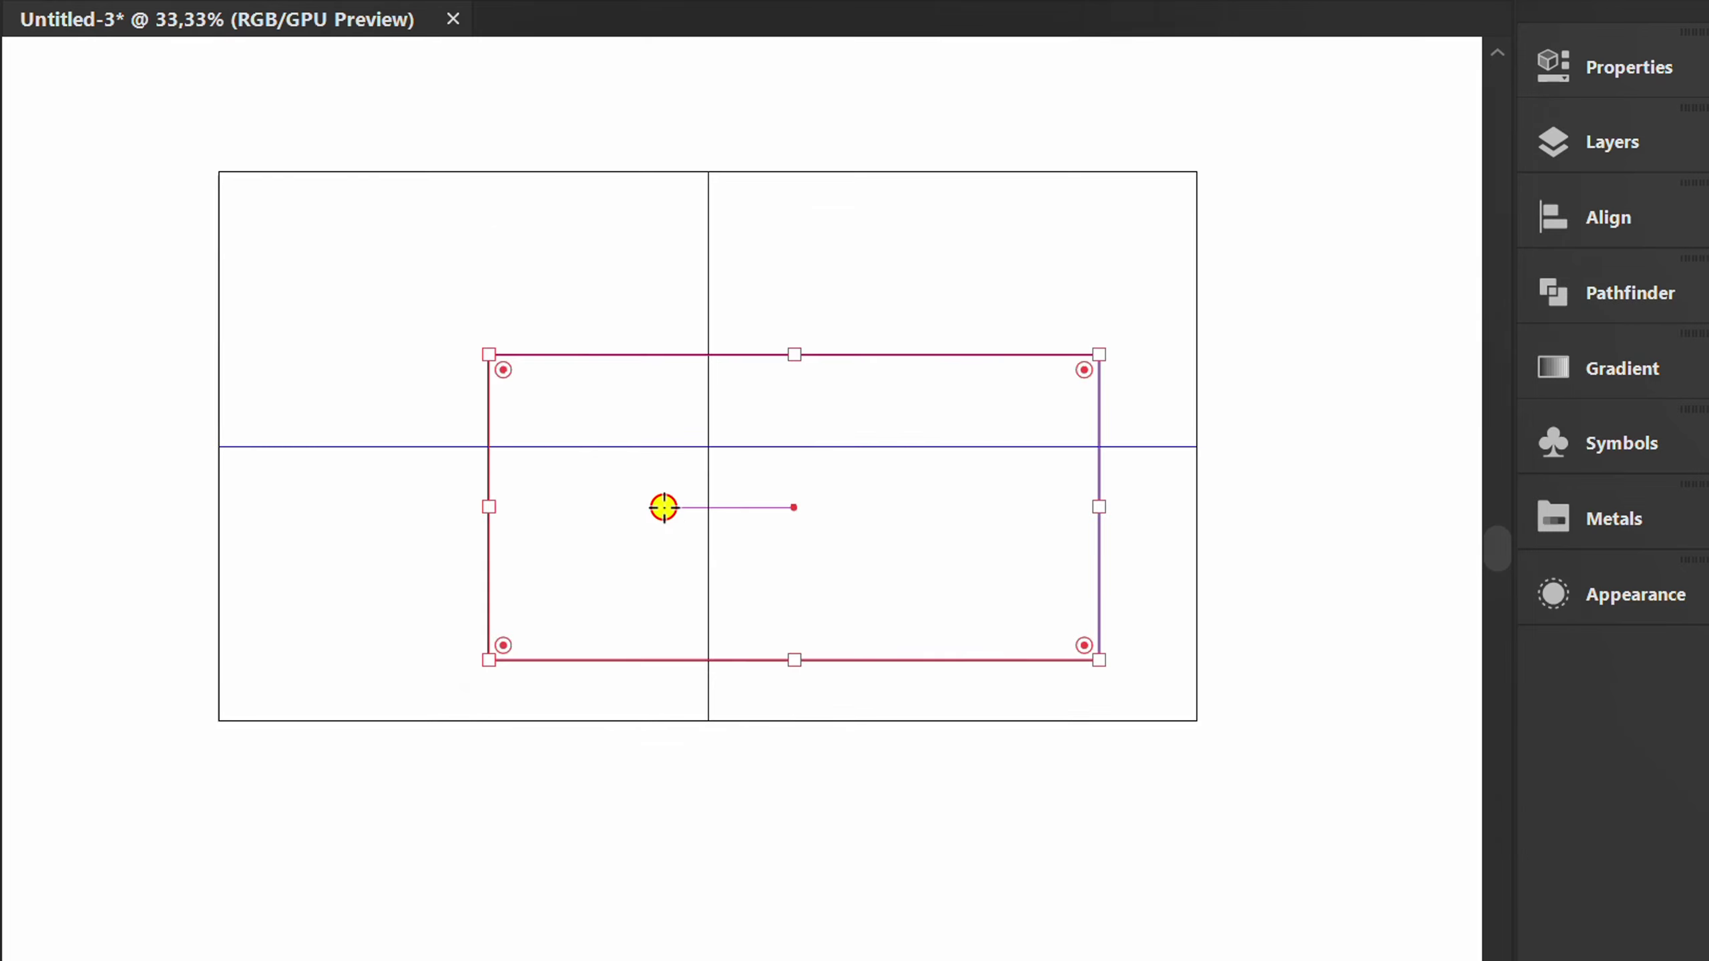
Step: Centre the rectangle horizontally and vertically on the artboard
{"action": "left_click", "coordinate": [1596, 222]}
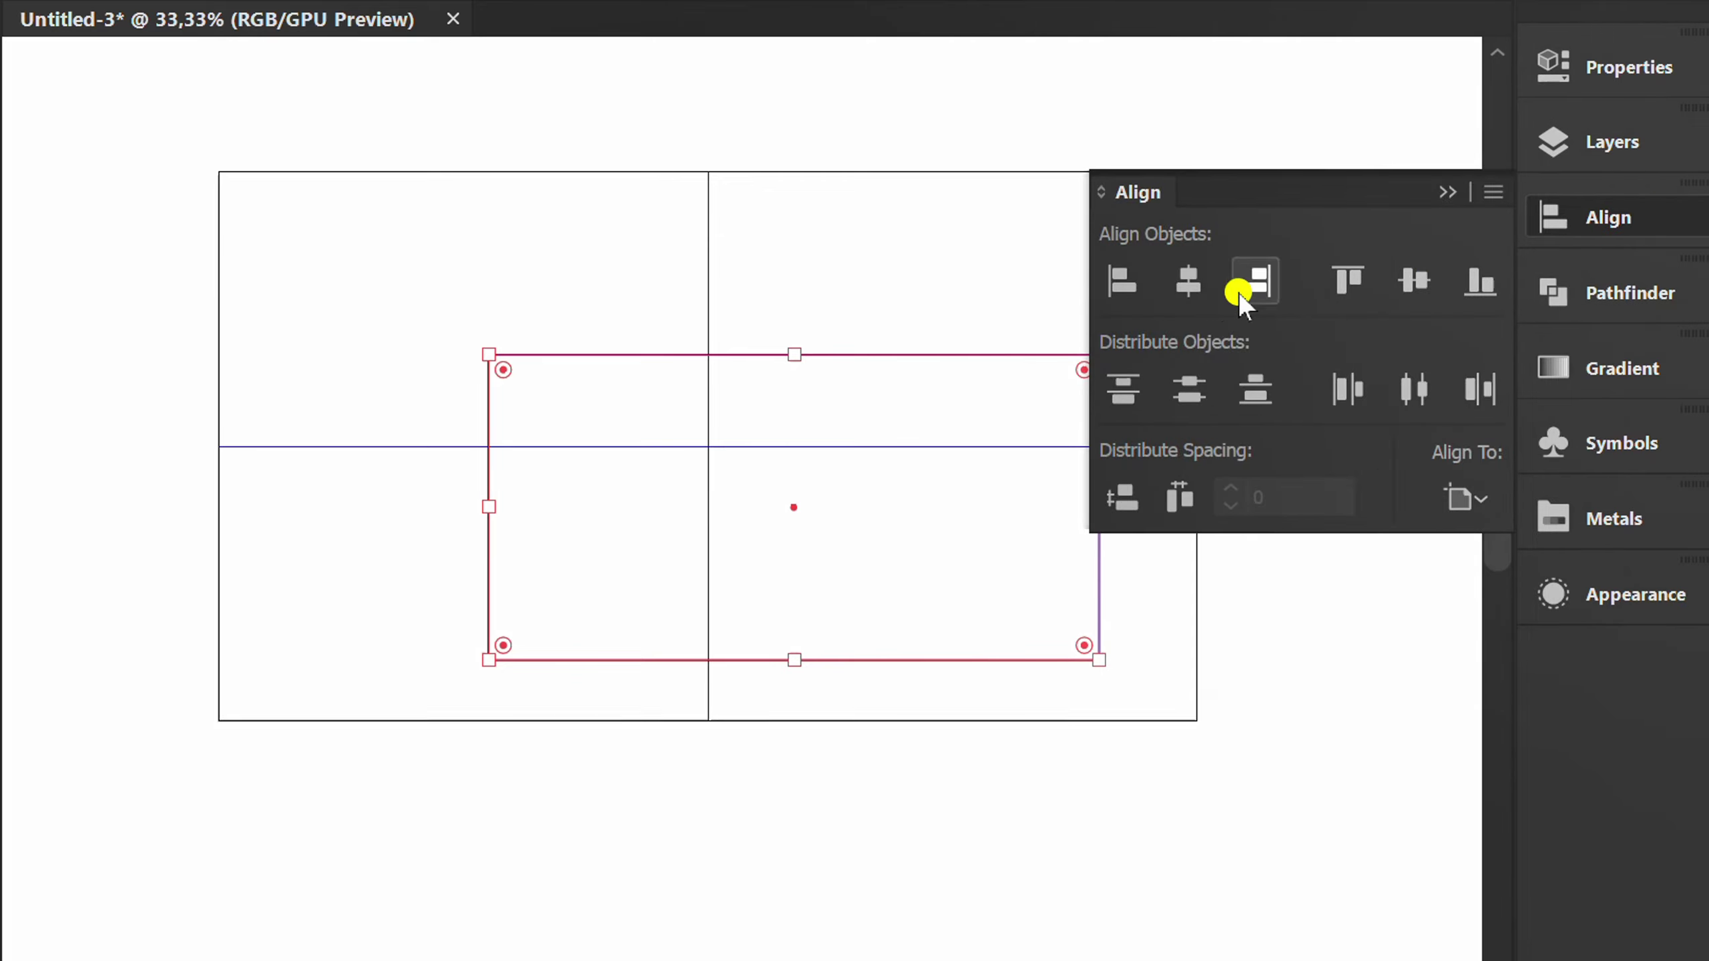
{"action": "left_click", "coordinate": [1188, 281]}
{"action": "left_click", "coordinate": [1416, 281]}
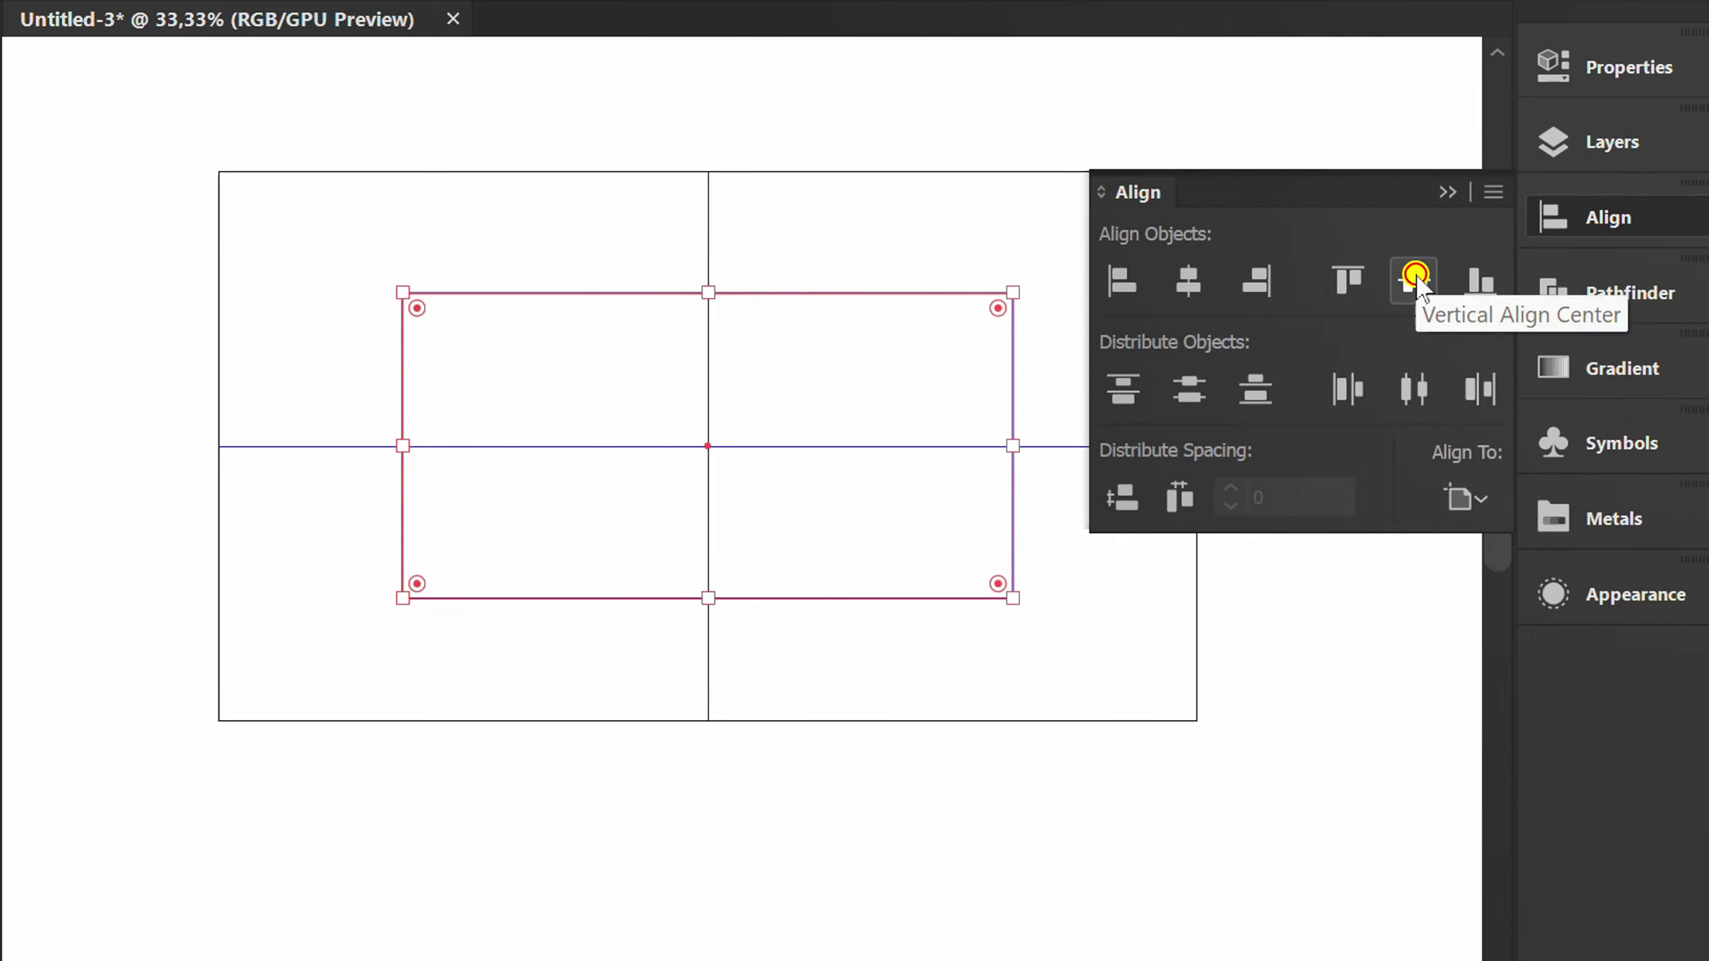
{"action": "left_click", "coordinate": [1448, 195]}
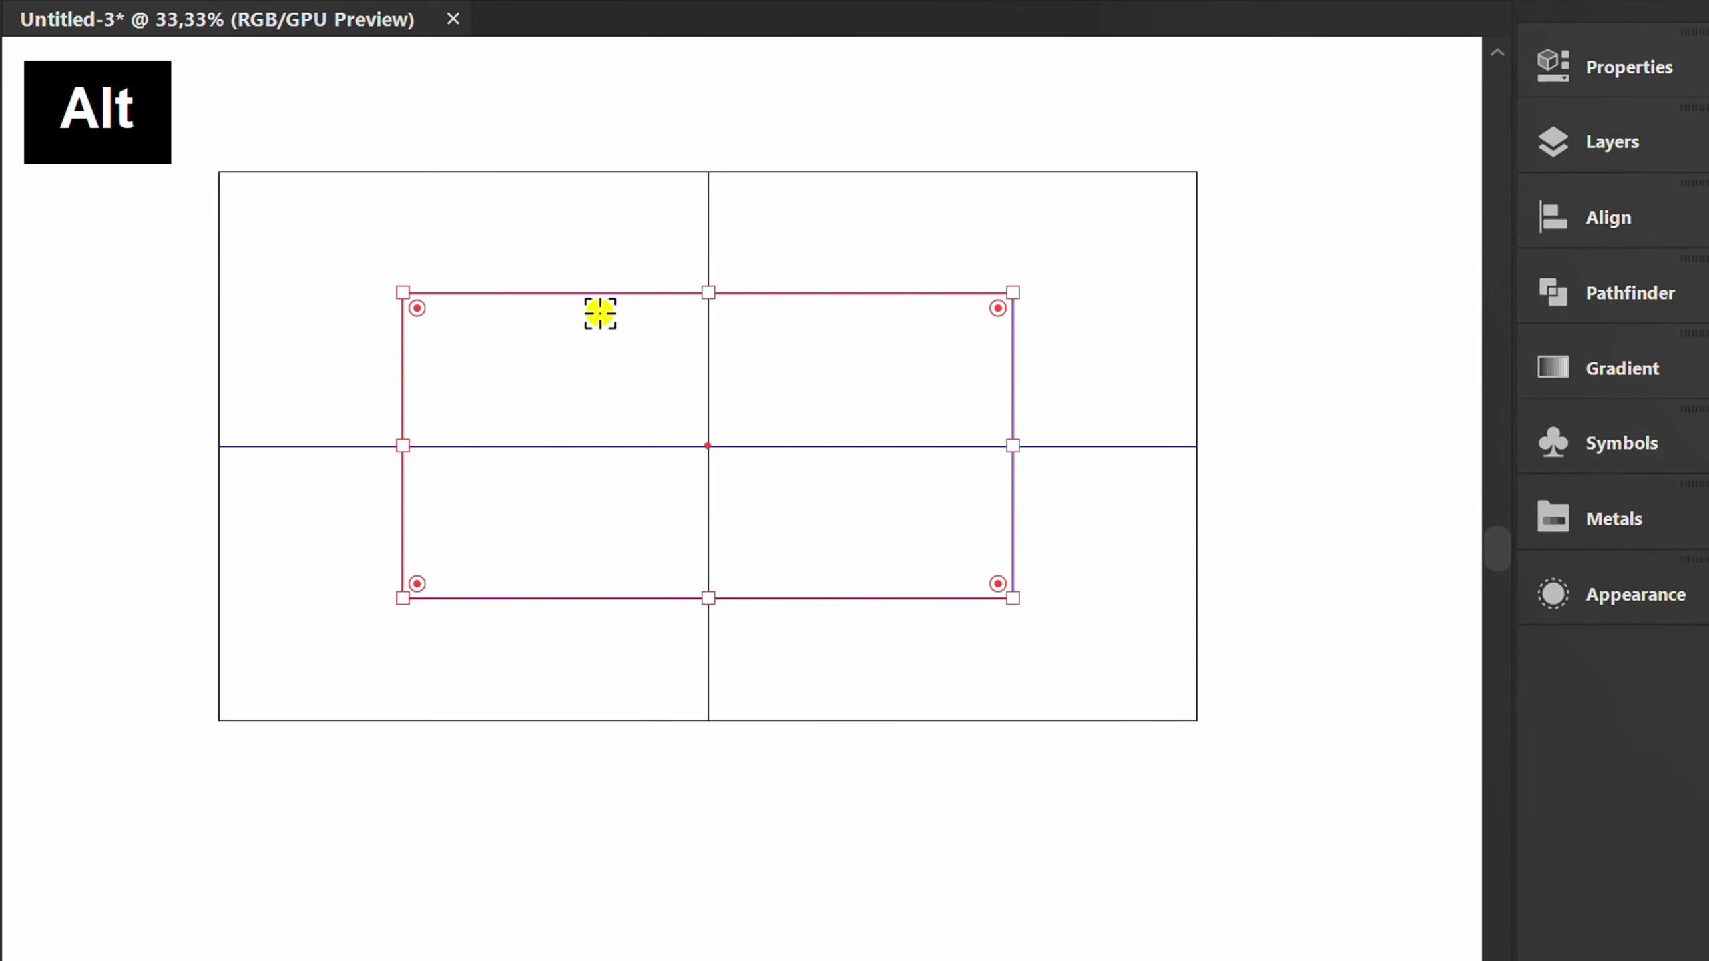
{"action": "scroll", "coordinate": [600, 313], "scroll_direction": "up", "scroll_amount": 2, "text": "alt"}
{"action": "left_click", "coordinate": [189, 27]}
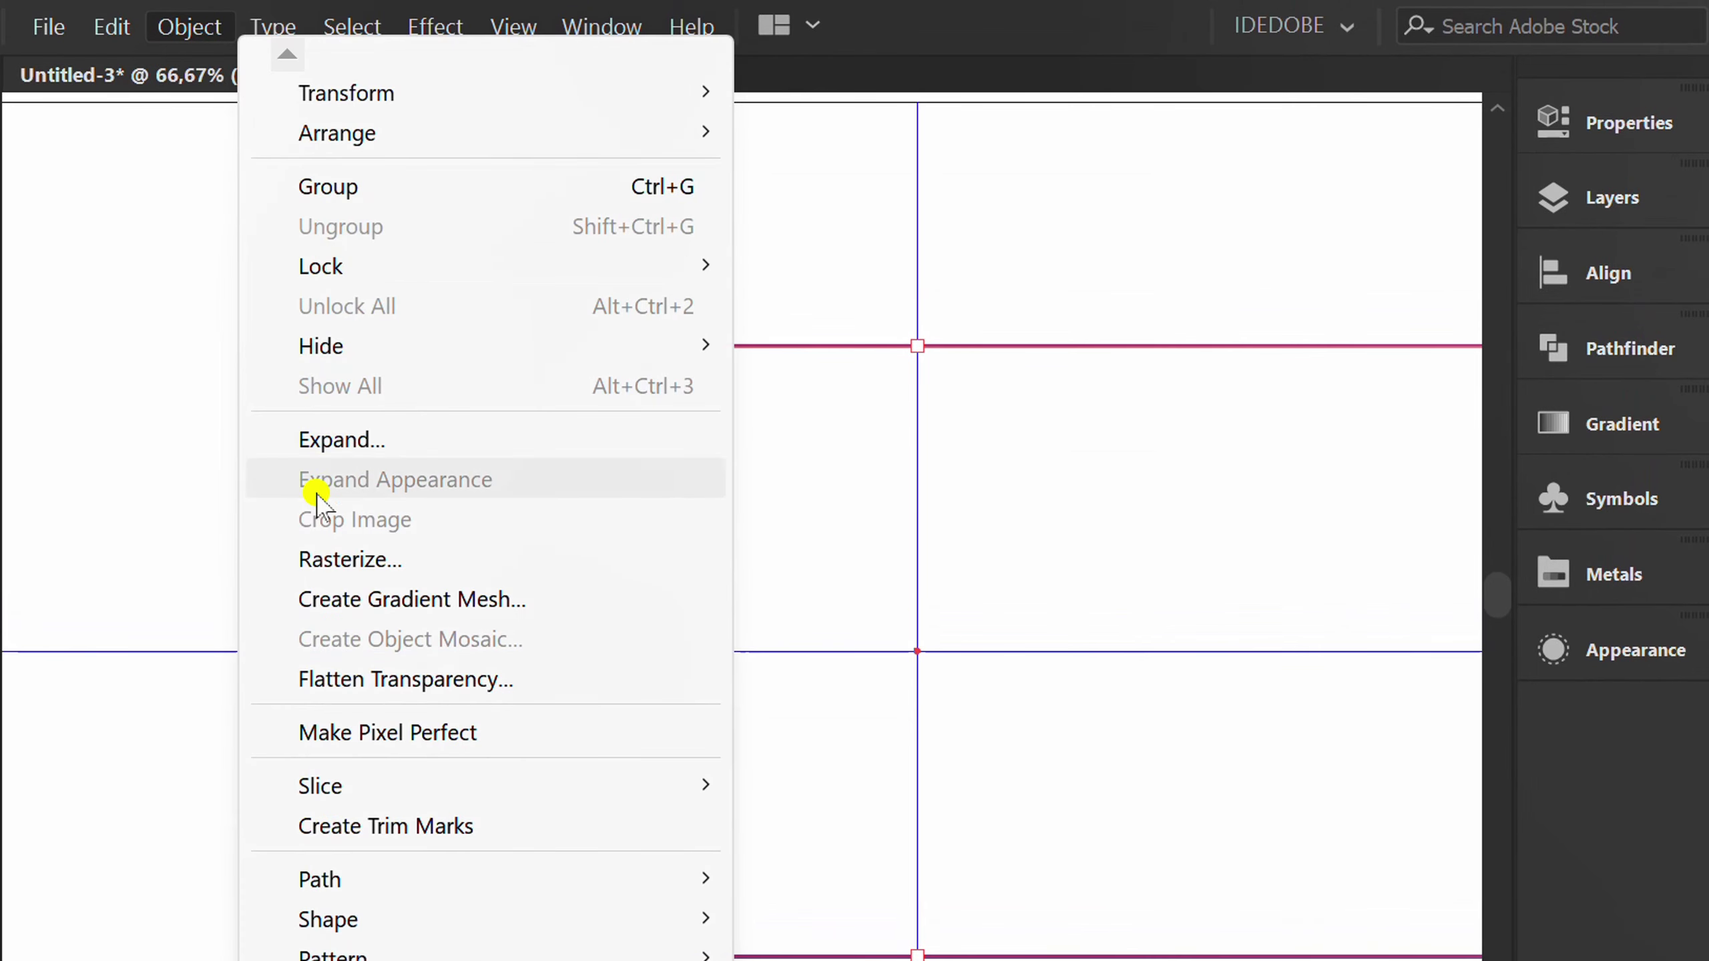
{"action": "mouse_move", "coordinate": [319, 879]}
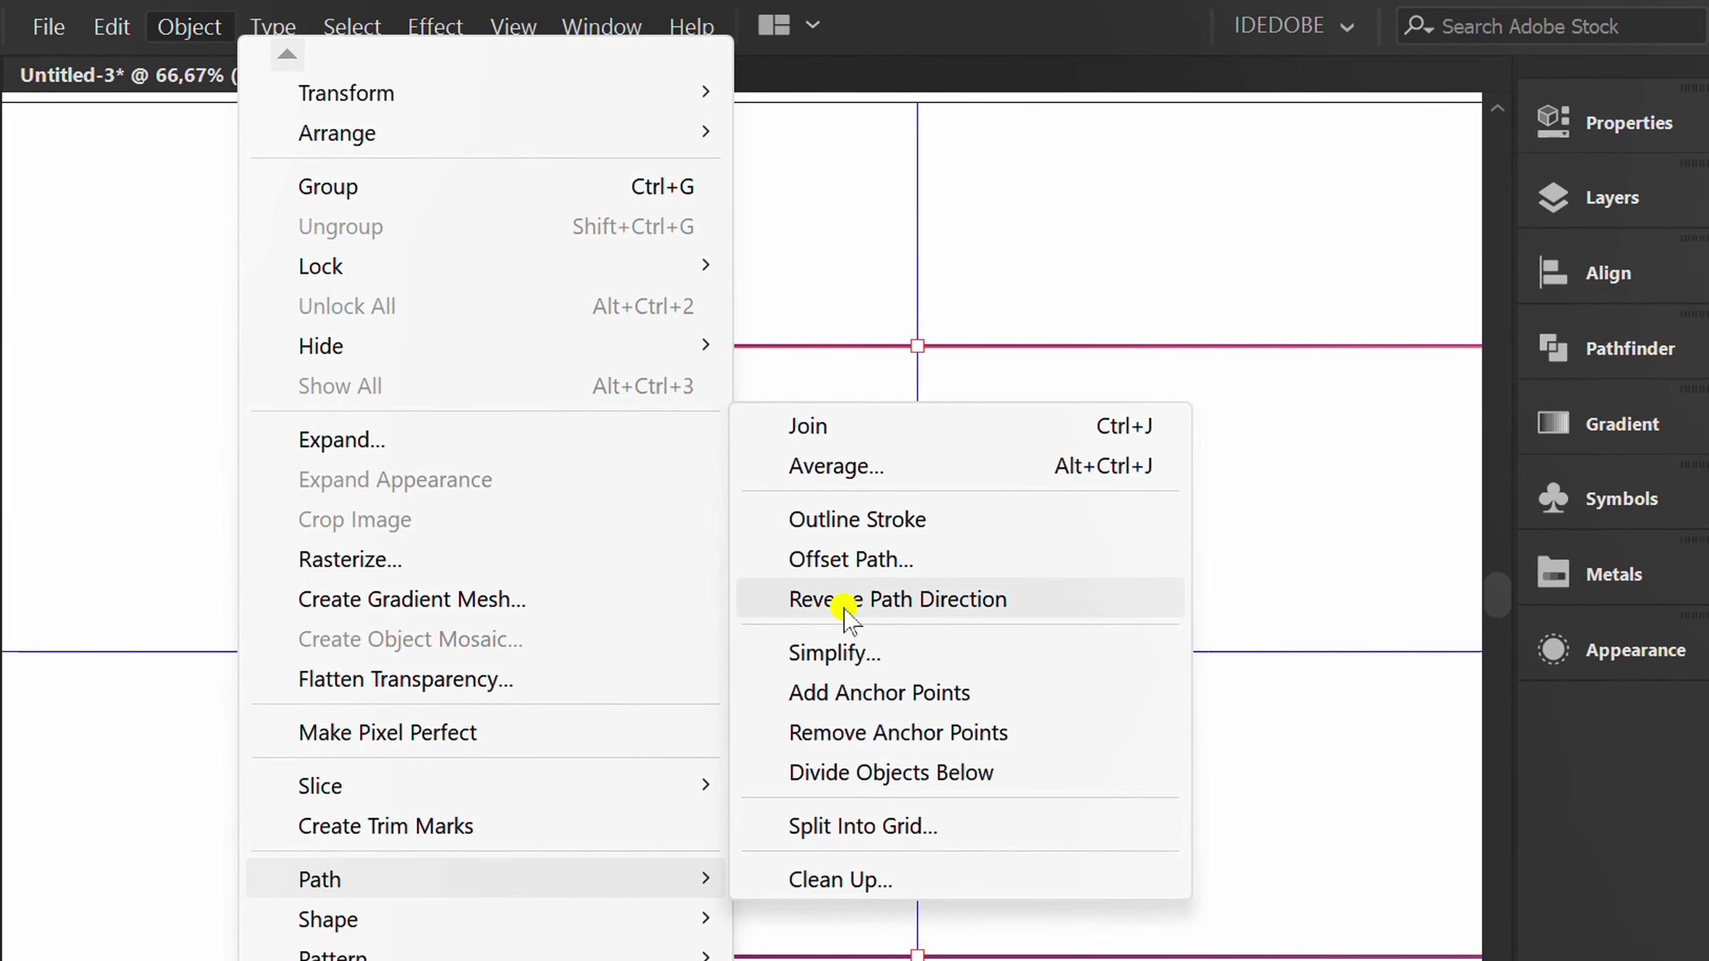
Step: Make a 40 pt offset copy and shrink it into the top-left quadrant
{"action": "left_click", "coordinate": [935, 560]}
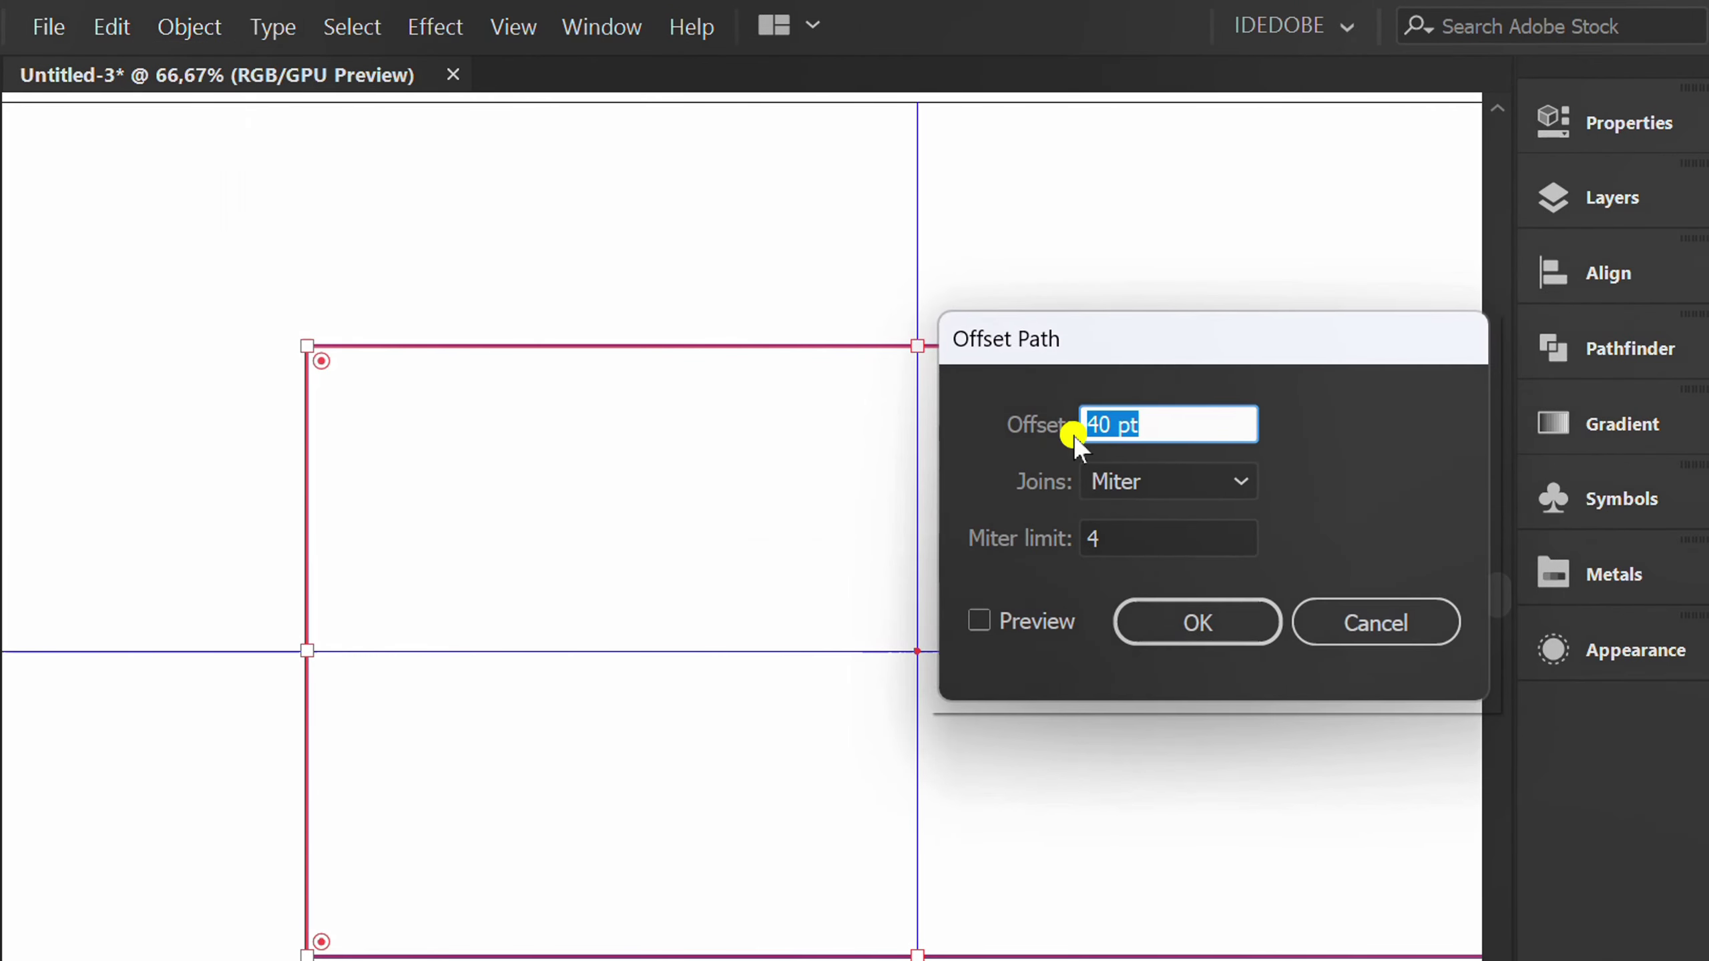
{"action": "left_click_drag", "start_coordinate": [1146, 344], "coordinate": [967, 323]}
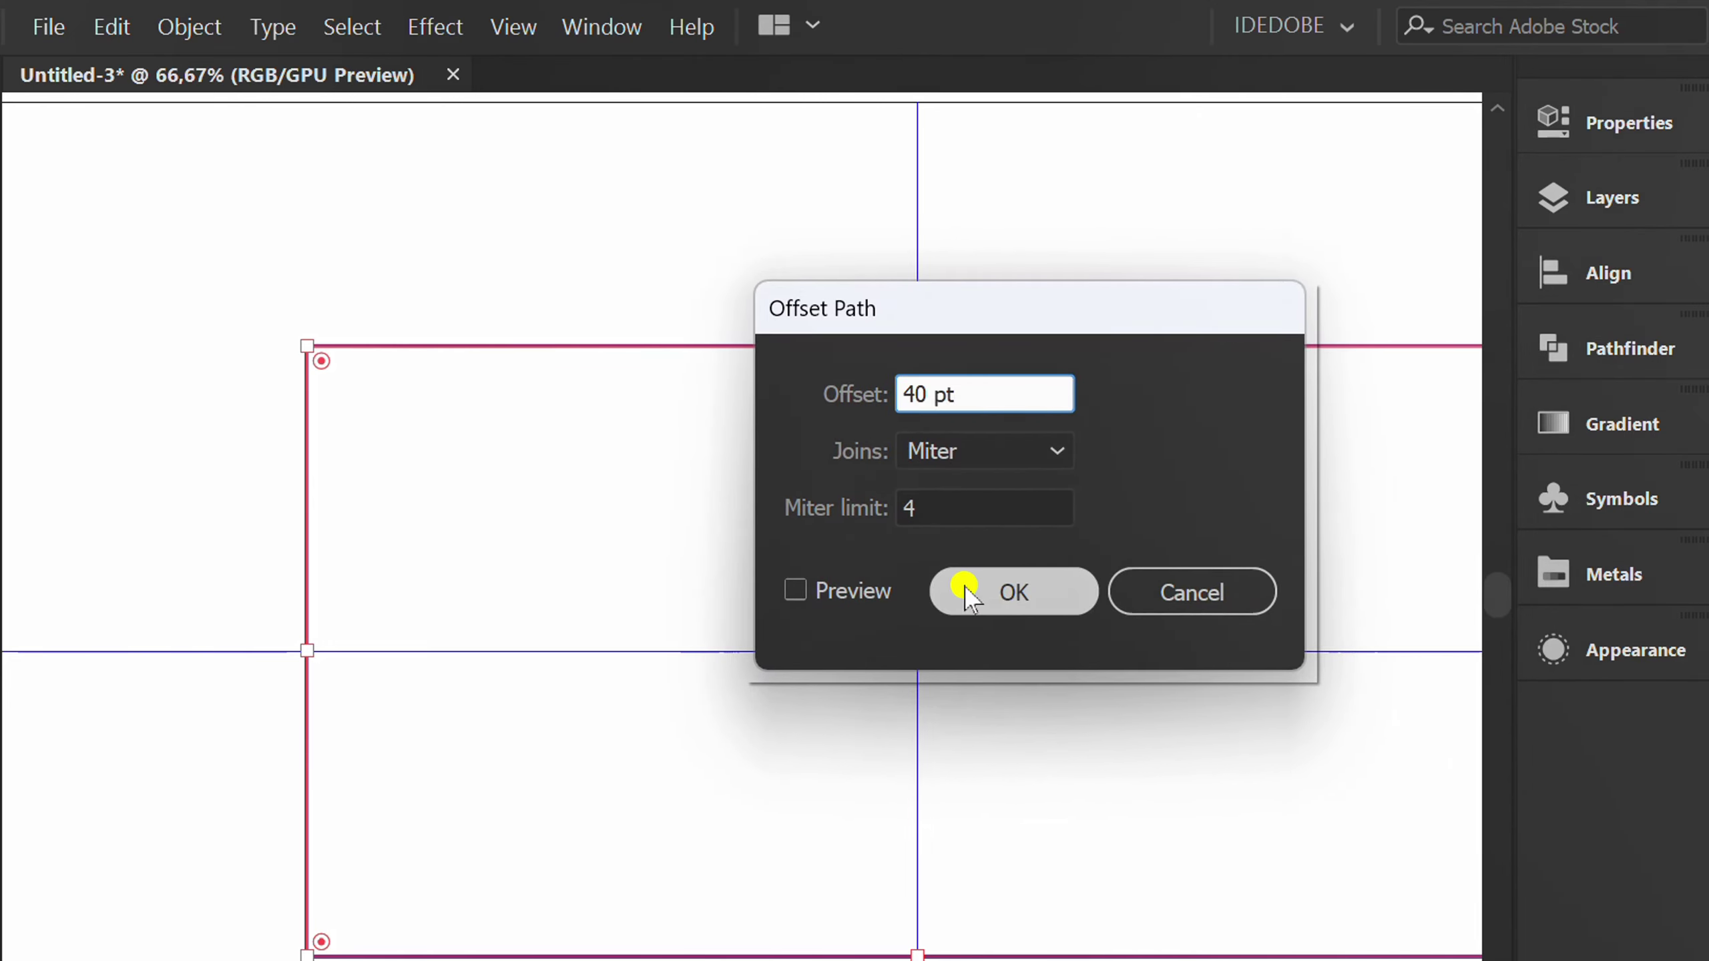
{"action": "left_click", "coordinate": [1012, 591]}
{"action": "scroll", "coordinate": [550, 493], "scroll_direction": "down", "scroll_amount": 1, "text": "alt"}
{"action": "key", "text": "v"}
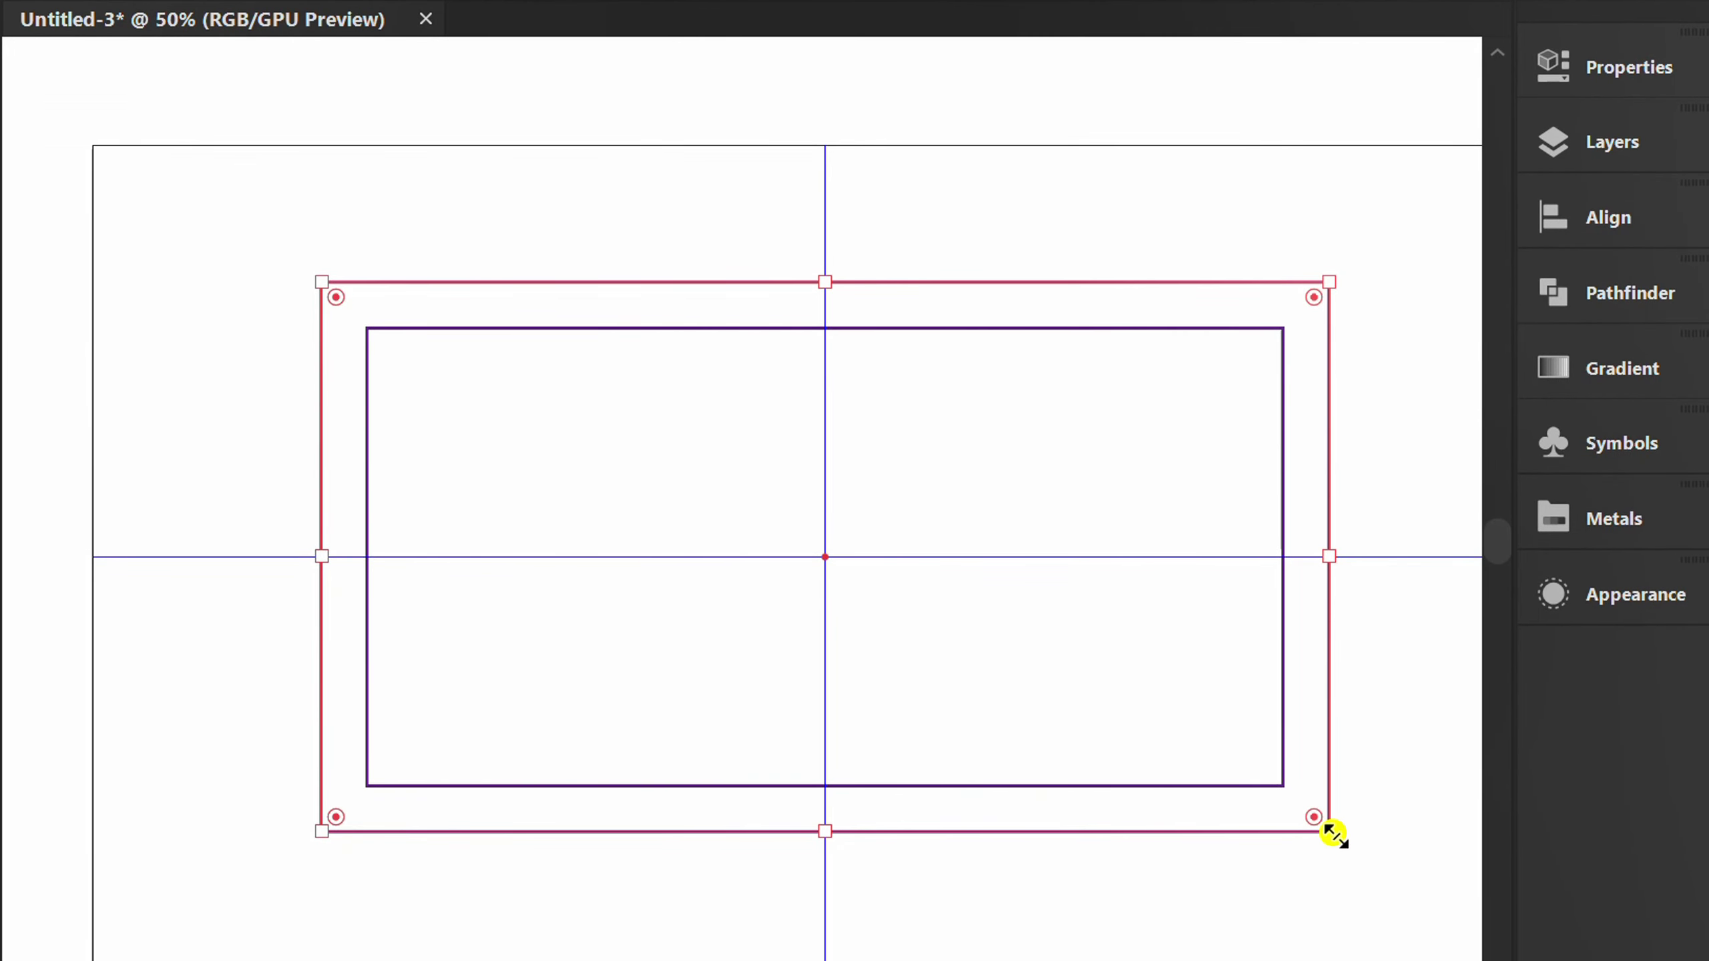
{"action": "left_click_drag", "start_coordinate": [1334, 834], "coordinate": [828, 558]}
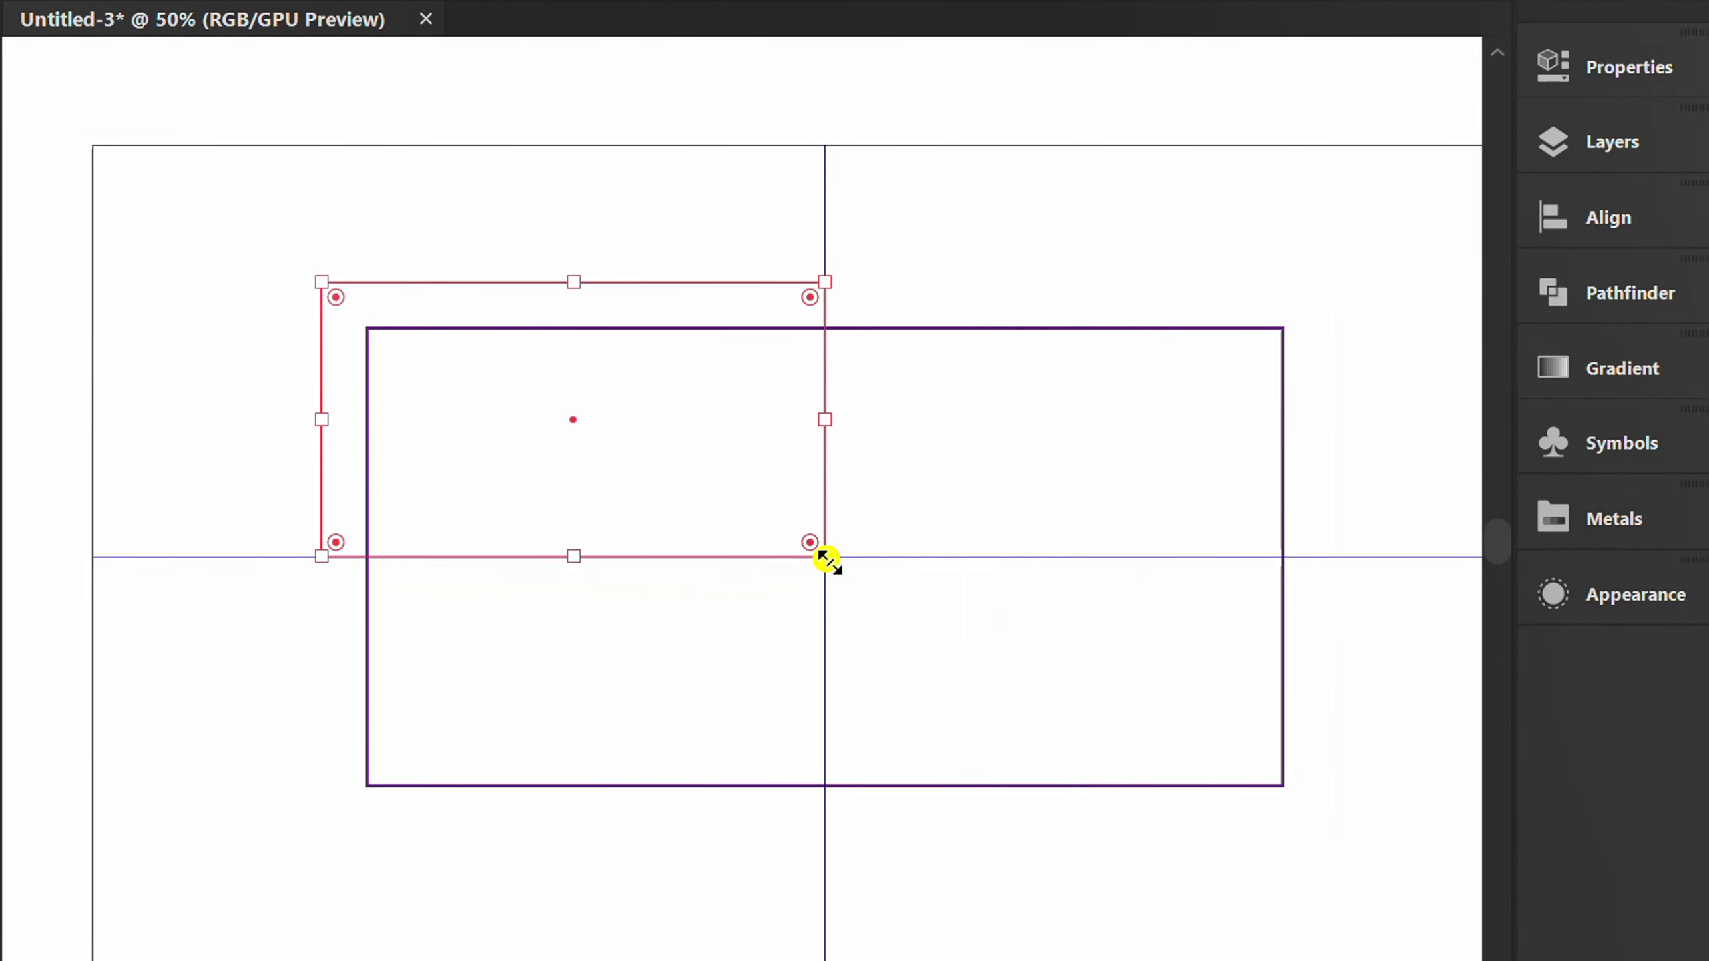
Step: Cut the inner rectangle from the outer one with Minus Front, leaving an L corner
{"action": "left_click", "coordinate": [609, 218]}
{"action": "left_click_drag", "start_coordinate": [783, 192], "coordinate": [589, 412]}
{"action": "left_click", "coordinate": [1597, 300]}
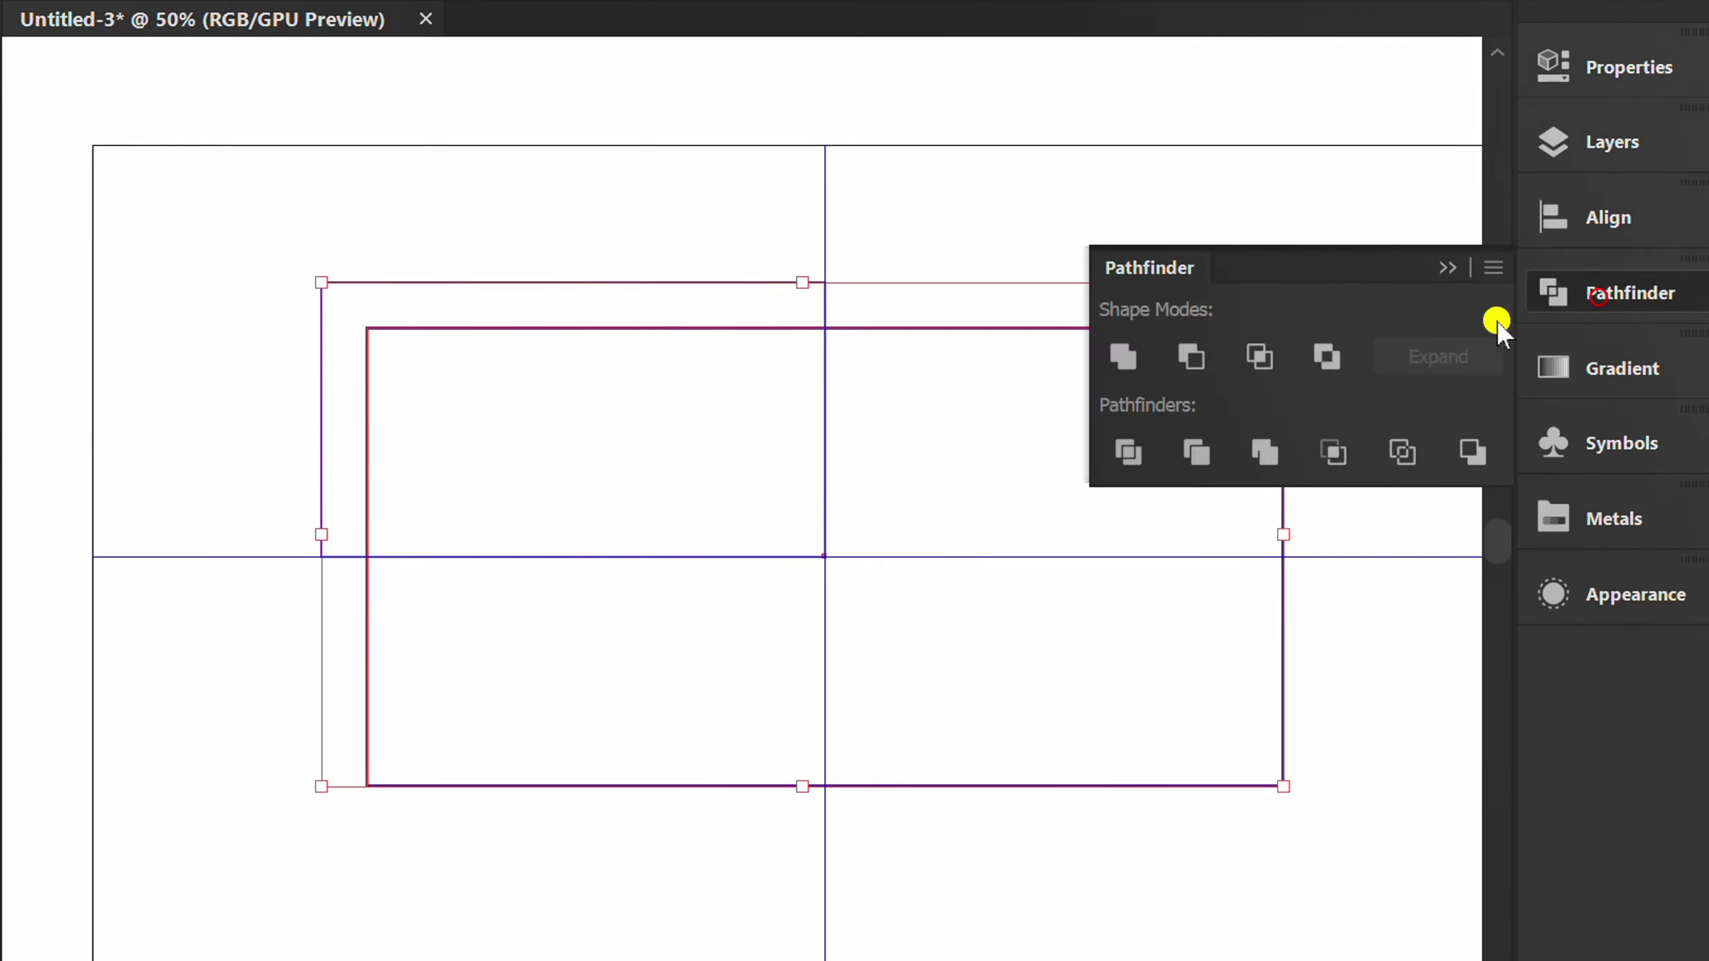
{"action": "left_click", "coordinate": [1194, 359]}
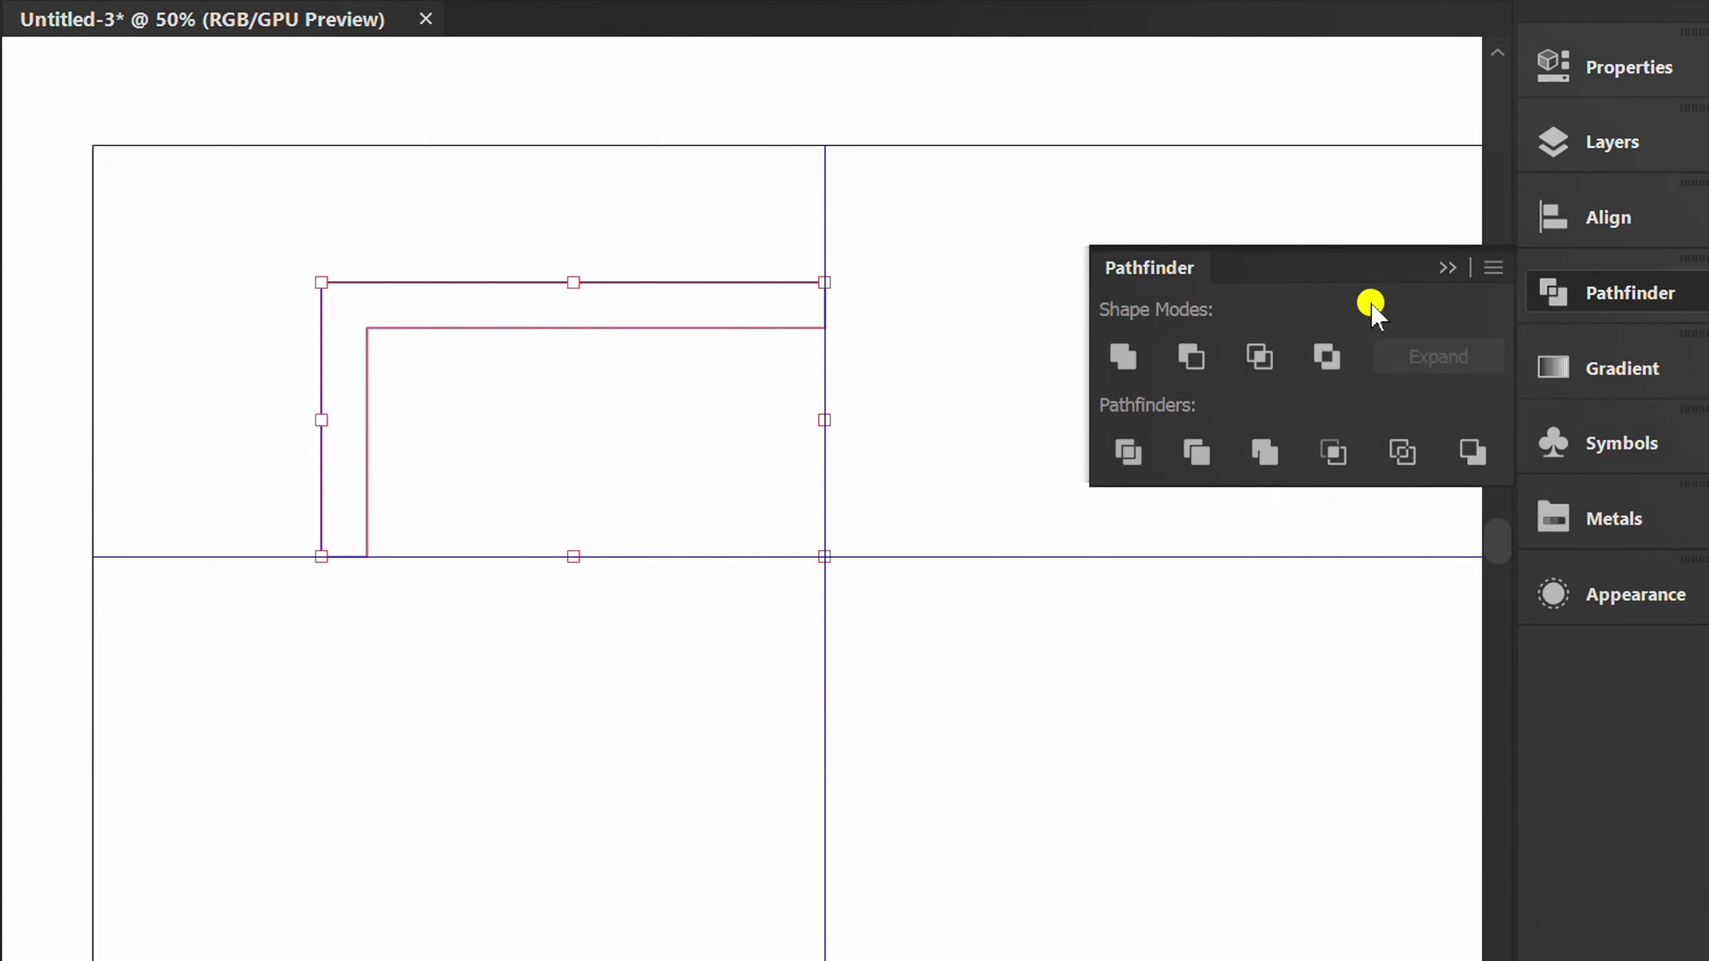
{"action": "left_click", "coordinate": [1451, 268]}
{"action": "left_click", "coordinate": [628, 417]}
{"action": "key", "text": "ctrl+1"}
{"action": "left_click", "coordinate": [37, 168]}
Step: Add two anchor points on the top edge and two on the left edge
{"action": "left_click", "coordinate": [230, 214]}
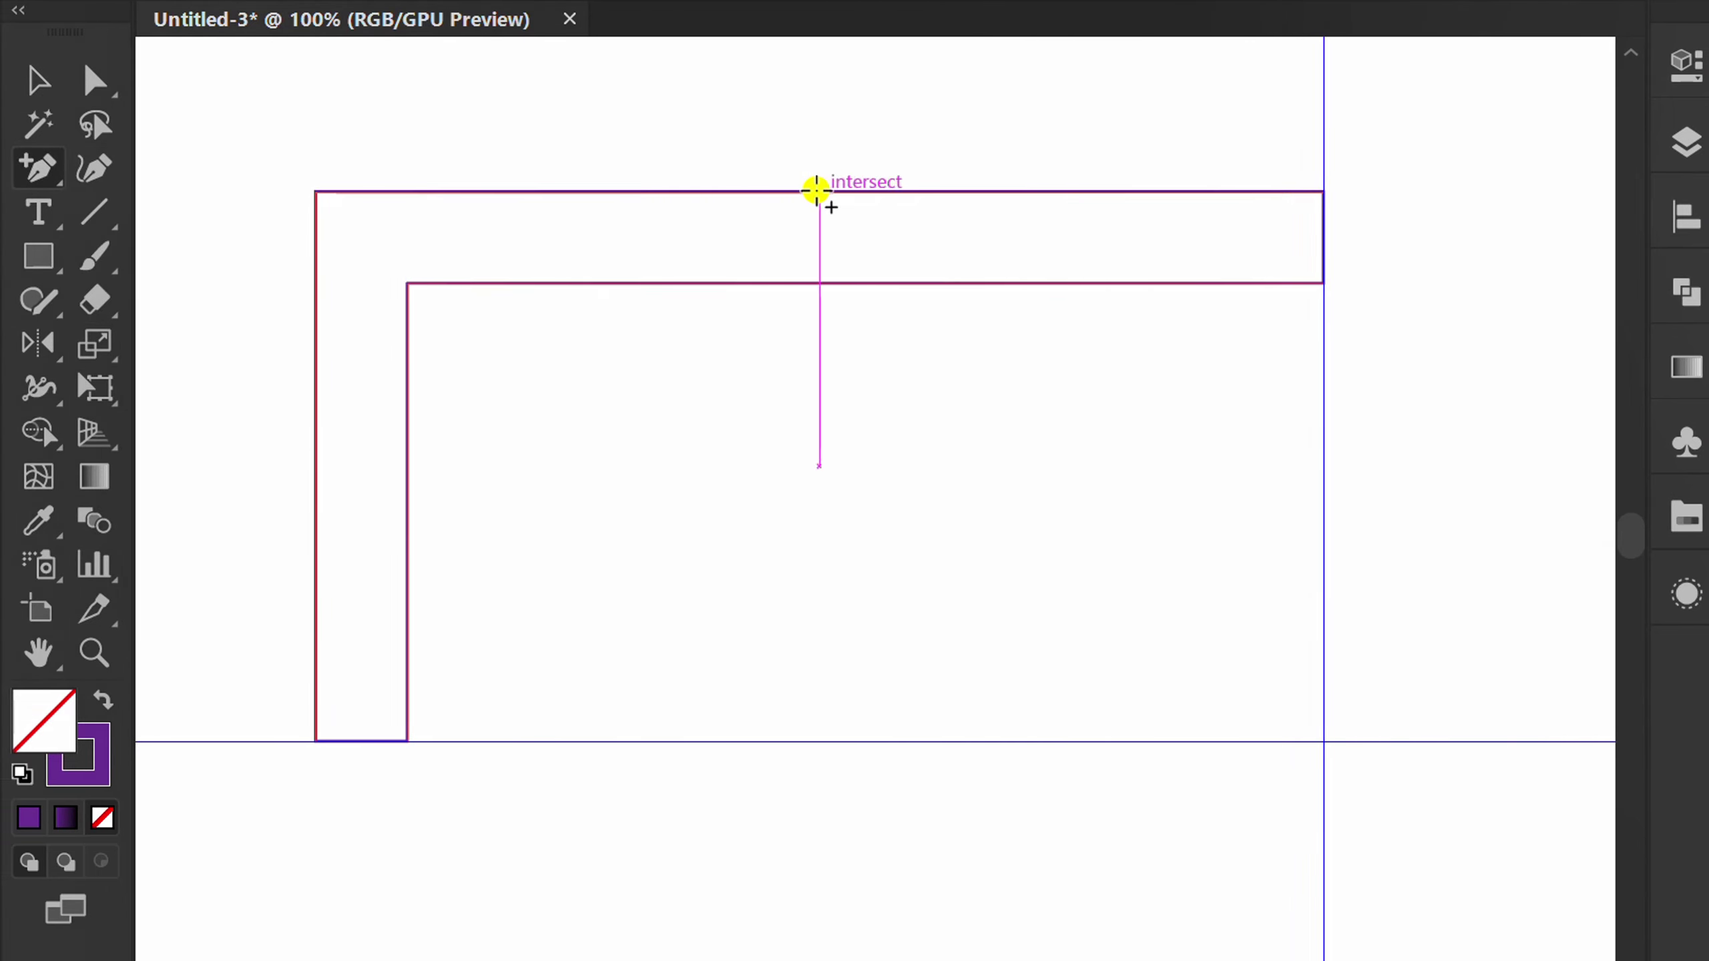
{"action": "left_click", "coordinate": [818, 193]}
{"action": "left_click", "coordinate": [853, 193]}
{"action": "left_click", "coordinate": [316, 466]}
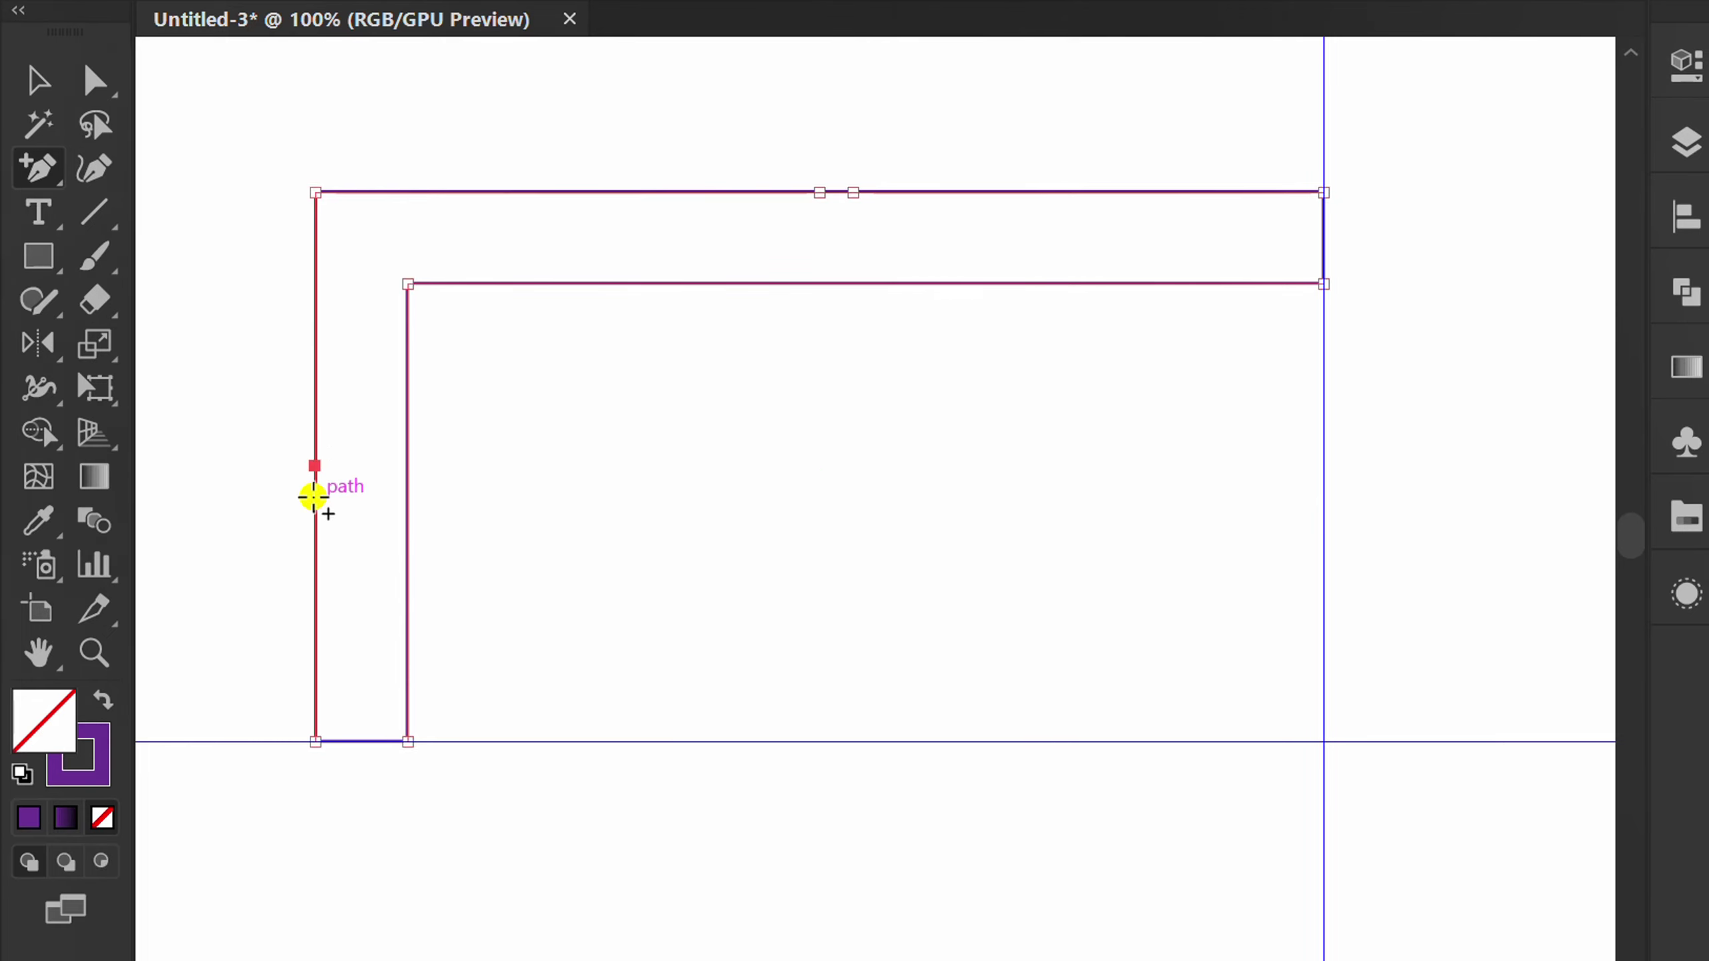
{"action": "left_click", "coordinate": [316, 497]}
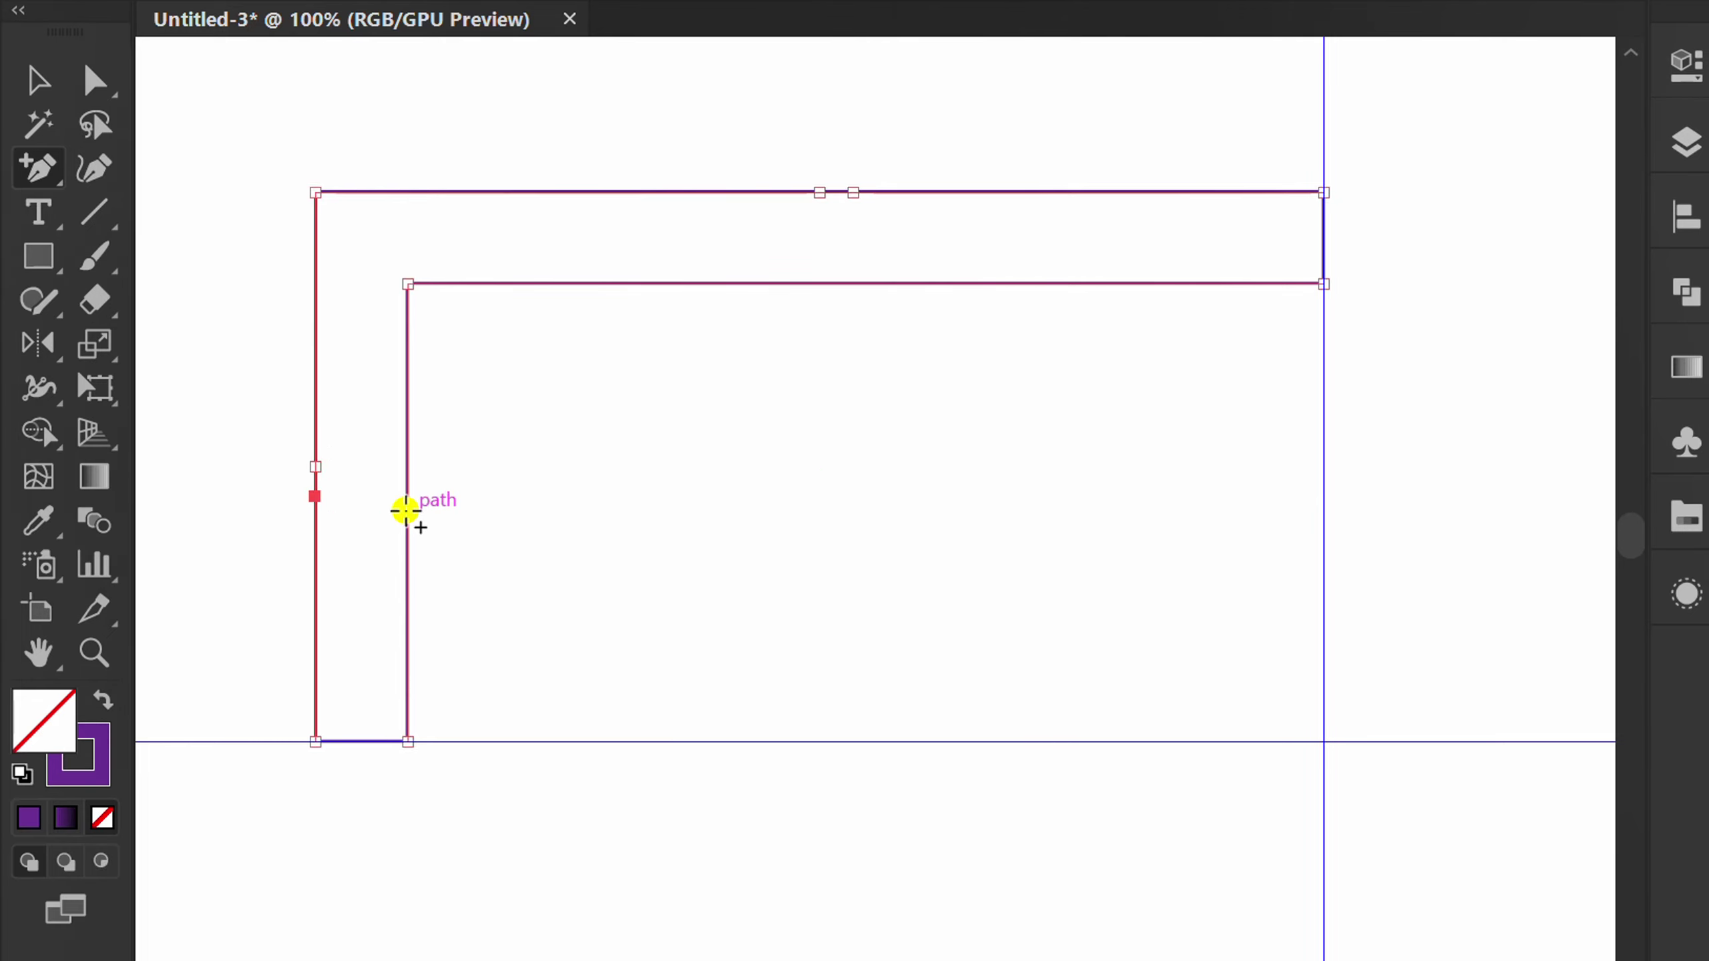
Step: Nudge the right top-edge anchors down and the lower left-edge anchors right to form steps
{"action": "key", "text": "v"}
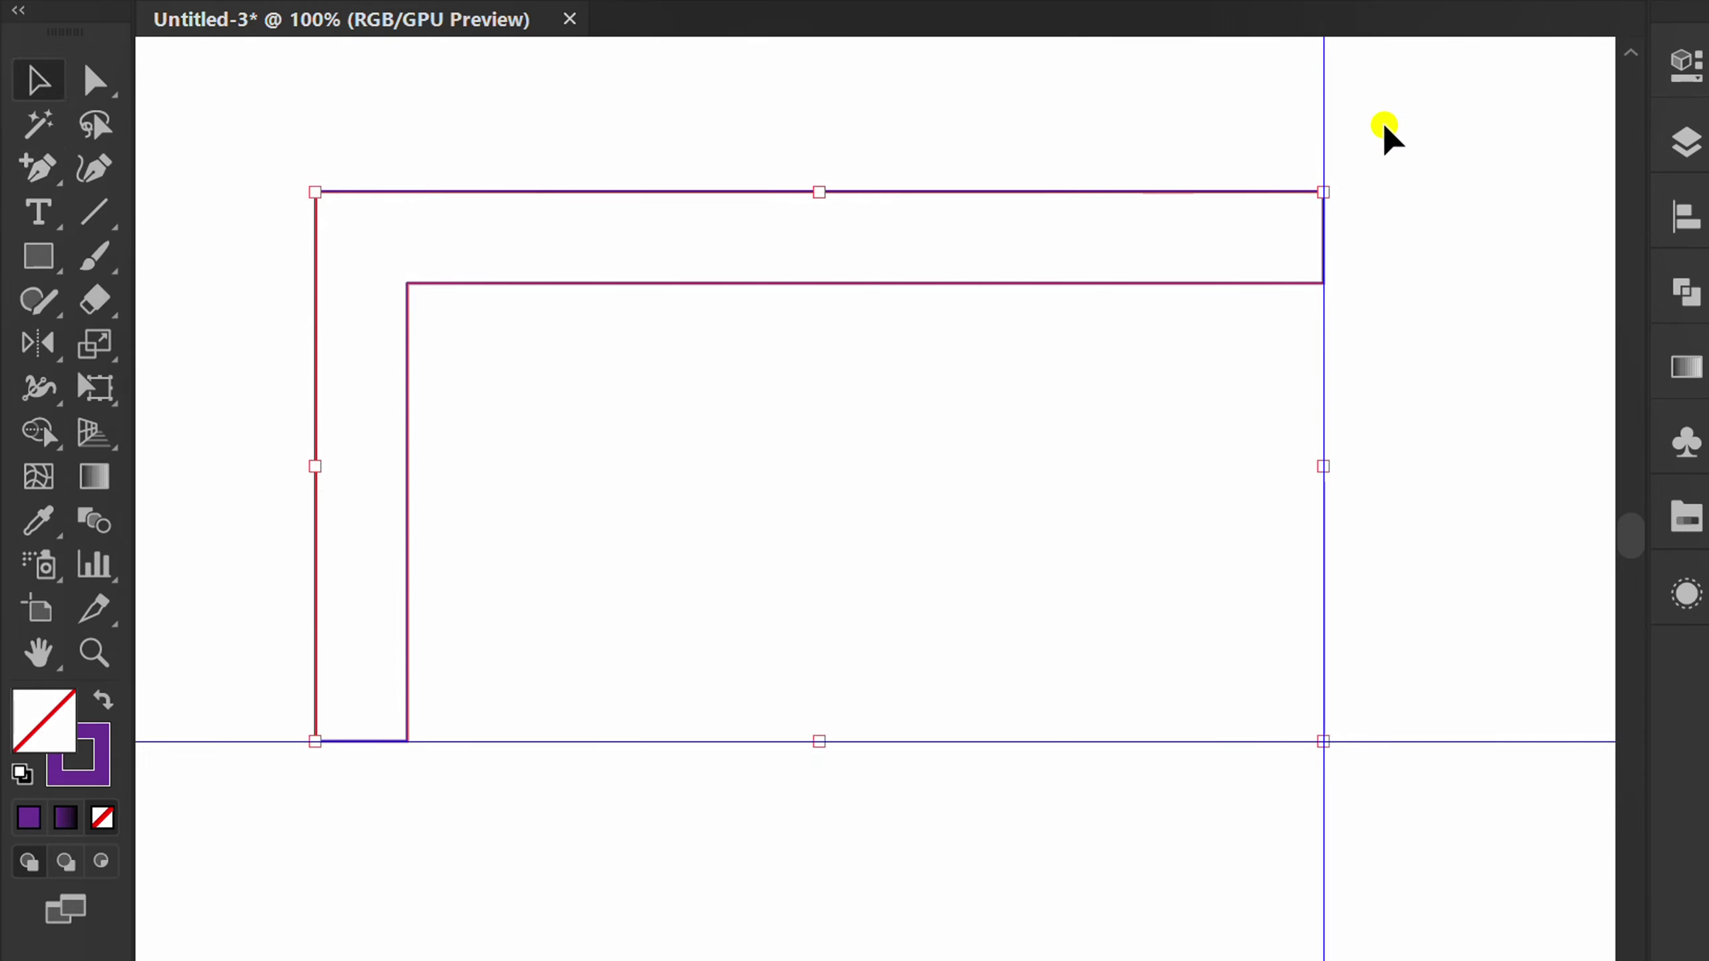
{"action": "left_click", "coordinate": [1270, 115]}
{"action": "left_click", "coordinate": [1202, 197]}
{"action": "key", "text": "a"}
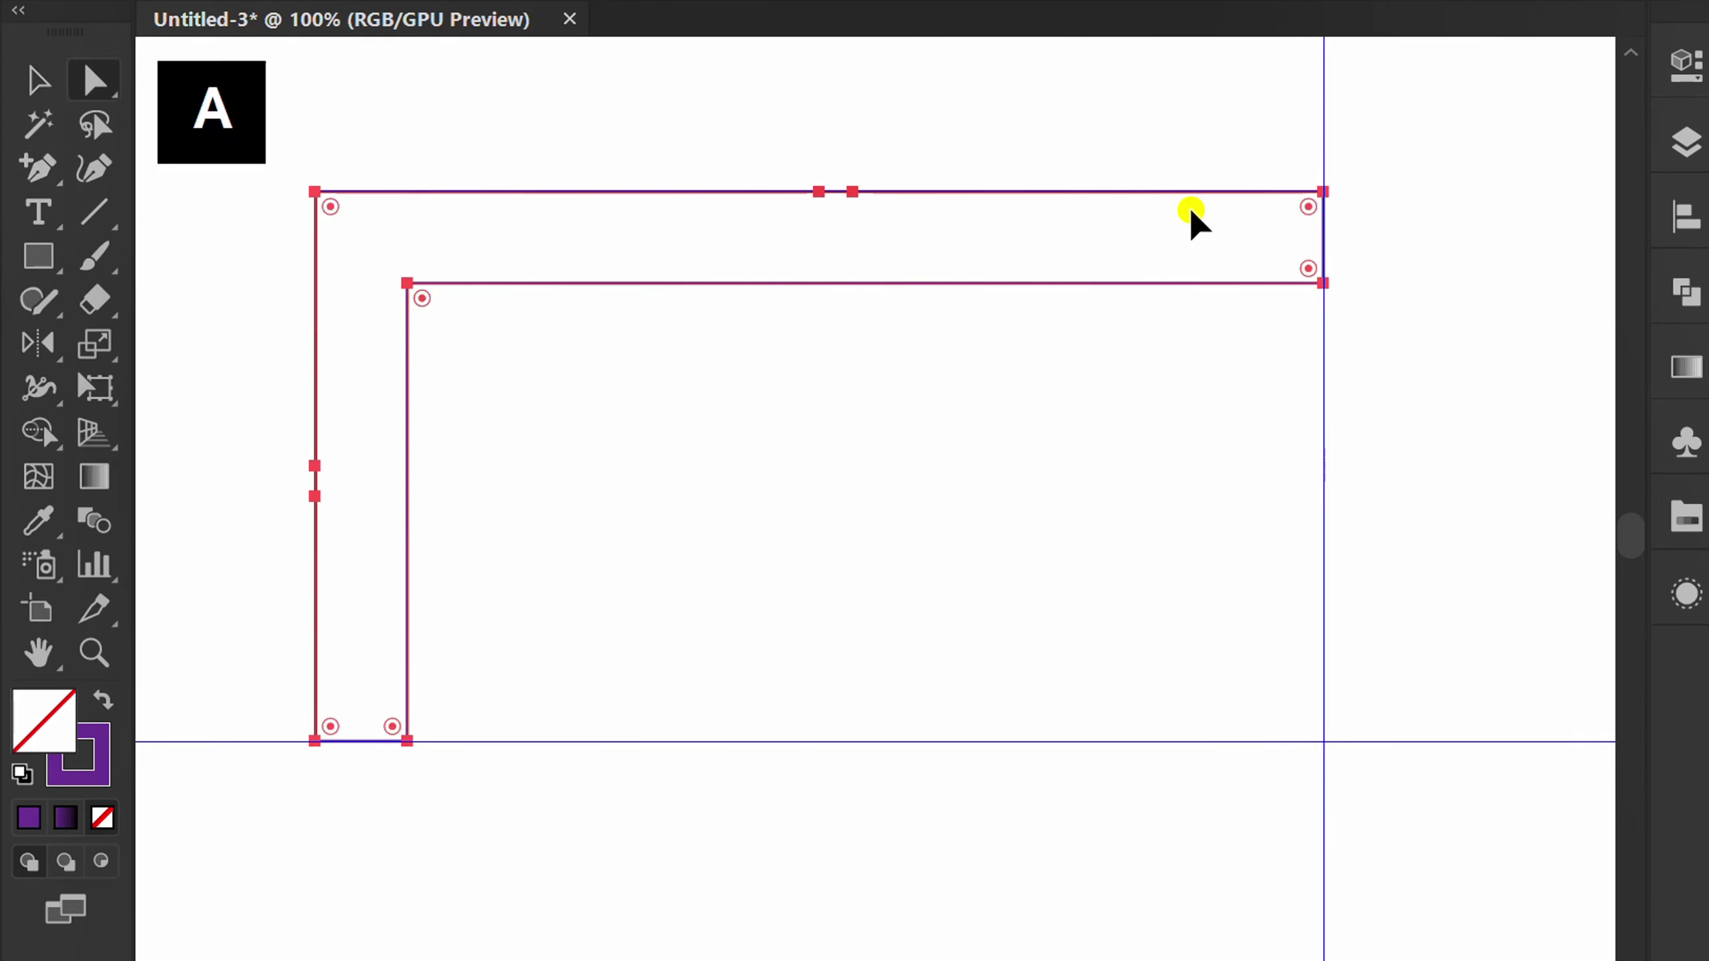
{"action": "left_click_drag", "start_coordinate": [1374, 175], "coordinate": [839, 230]}
{"action": "key", "text": "shift+Down"}
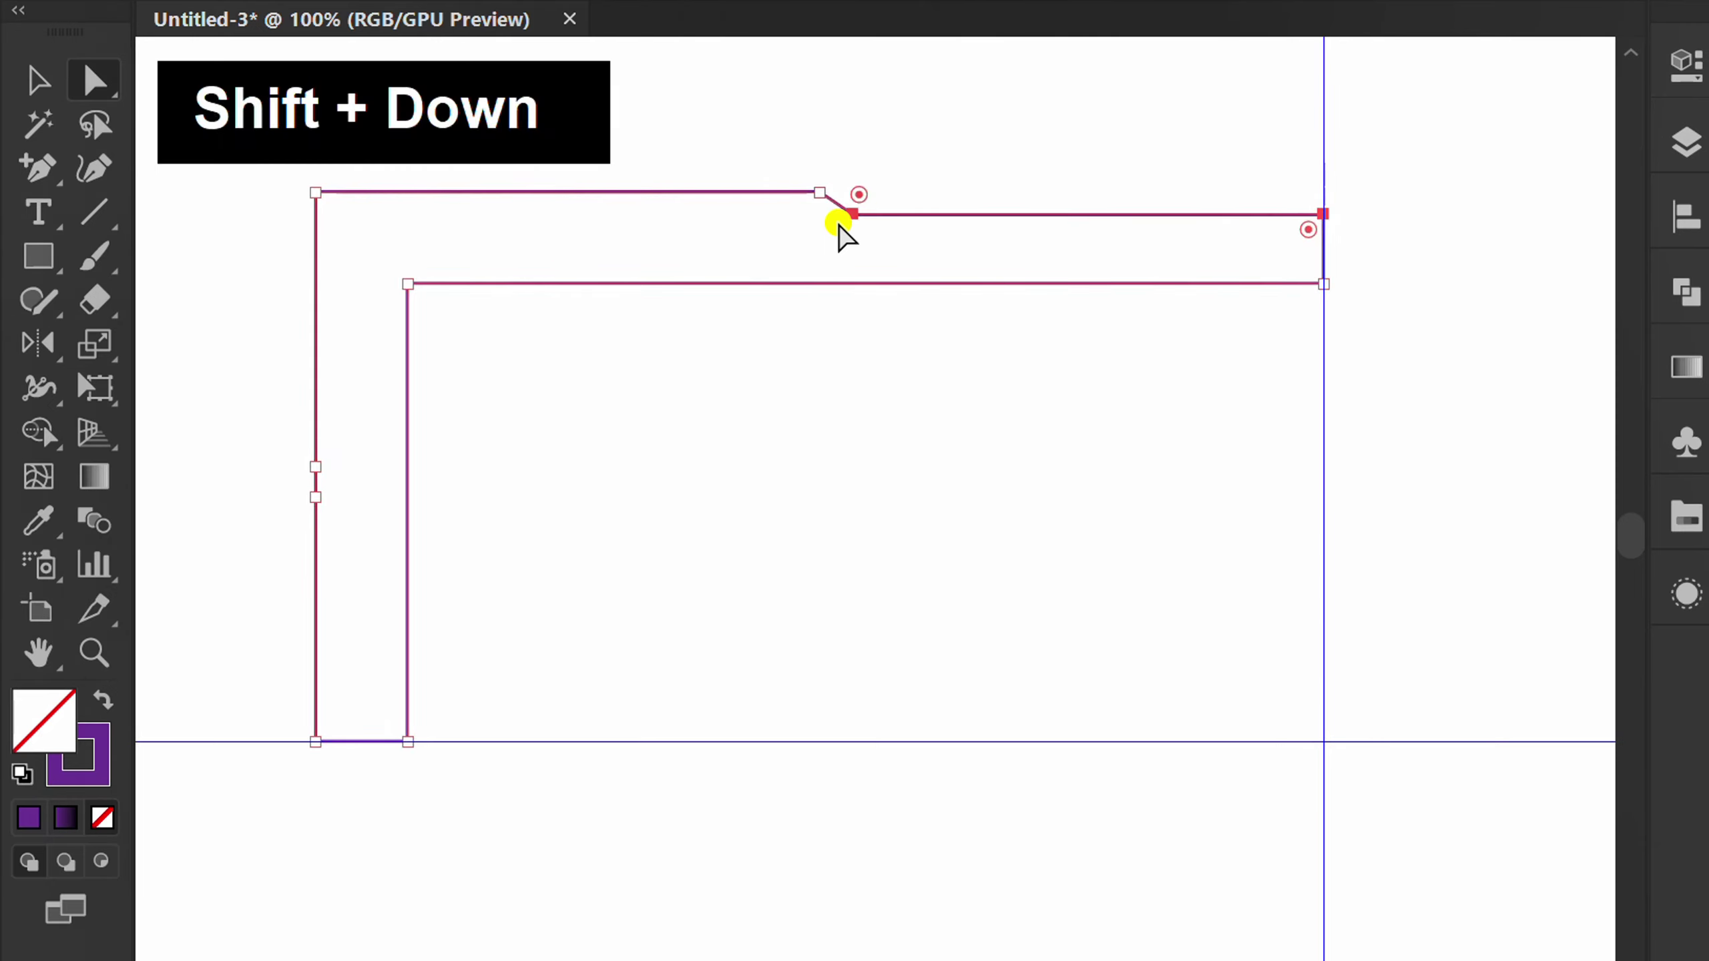
{"action": "key", "text": "shift+Down"}
{"action": "key", "text": "Down"}
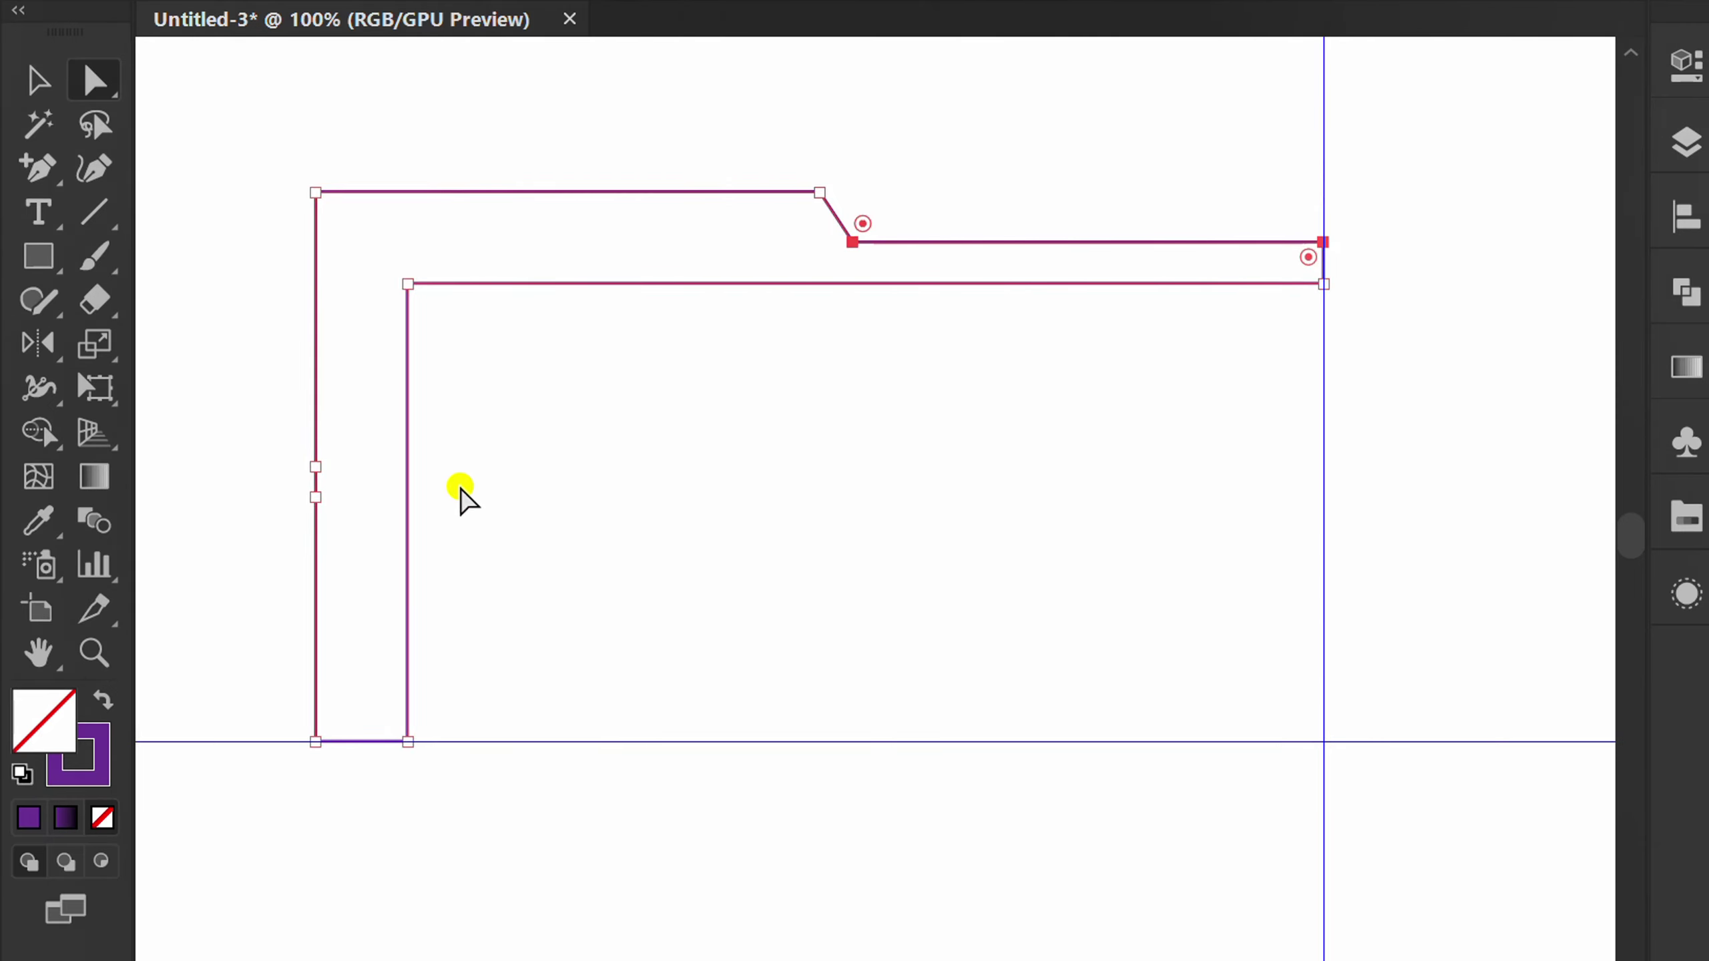
{"action": "mouse_move", "coordinate": [279, 481]}
{"action": "left_mouse_down"}
{"action": "mouse_move", "coordinate": [334, 625]}
{"action": "mouse_move", "coordinate": [347, 779]}
{"action": "left_mouse_up"}
{"action": "key", "text": "shift+Right"}
{"action": "key", "text": "Right"}
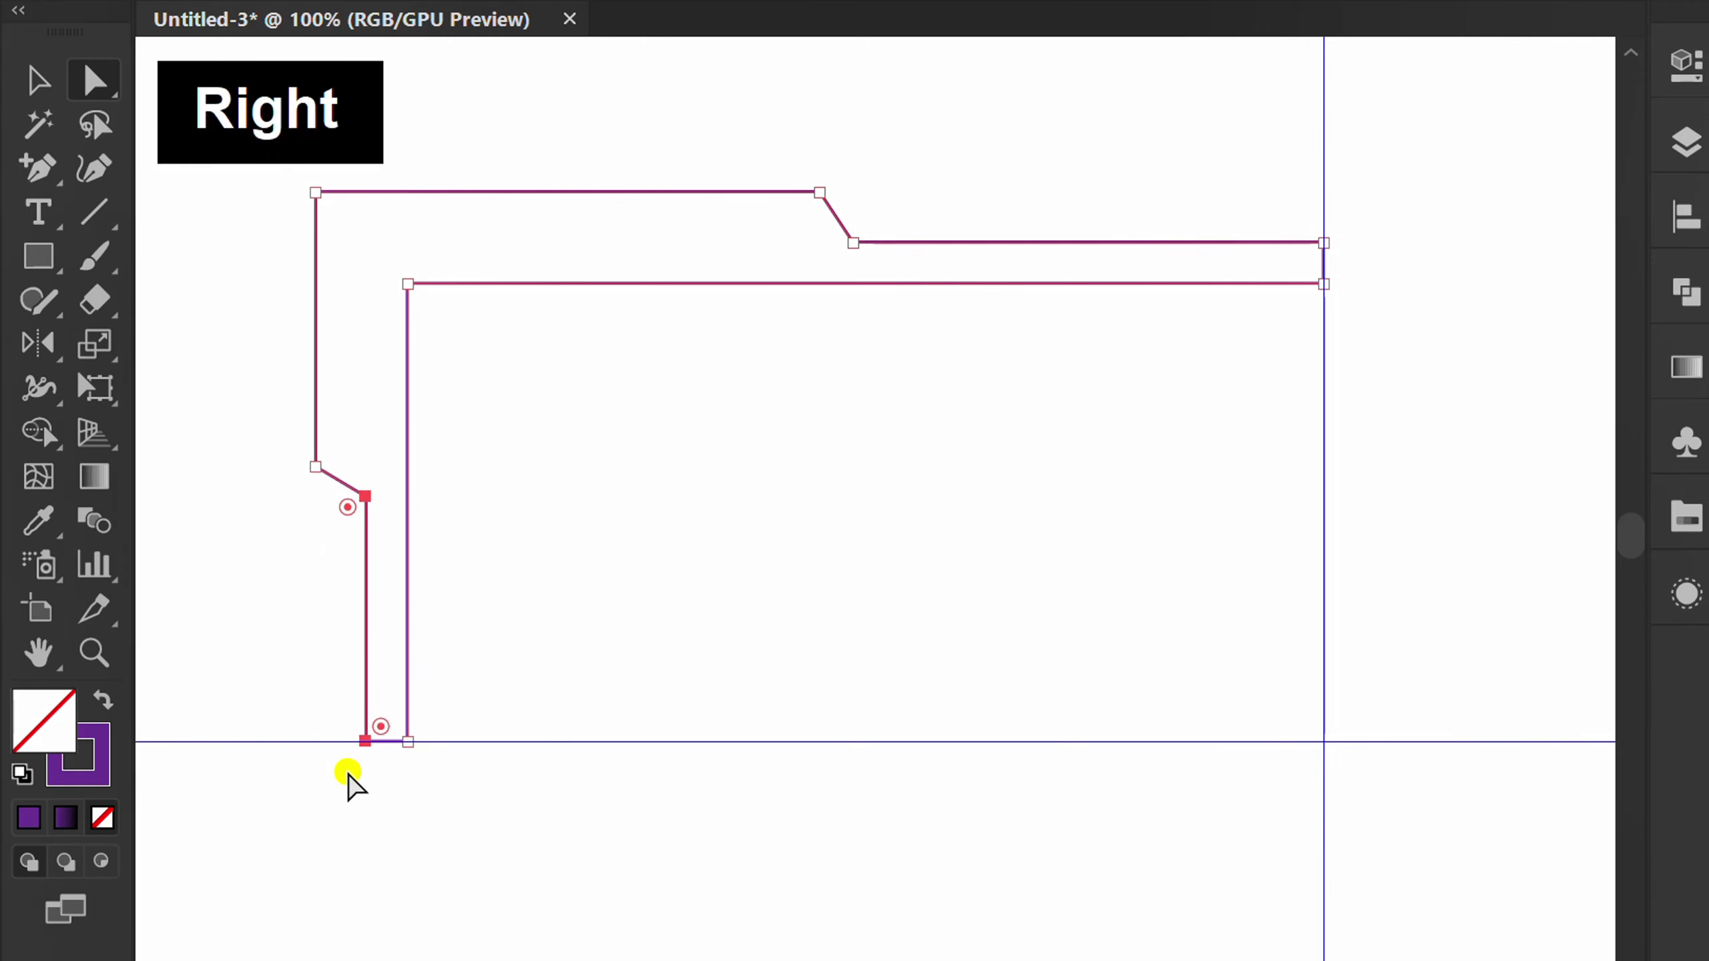
Step: Chamfer the outer top-left corner using the live corner widget
{"action": "left_click", "coordinate": [622, 804]}
{"action": "key", "text": "a"}
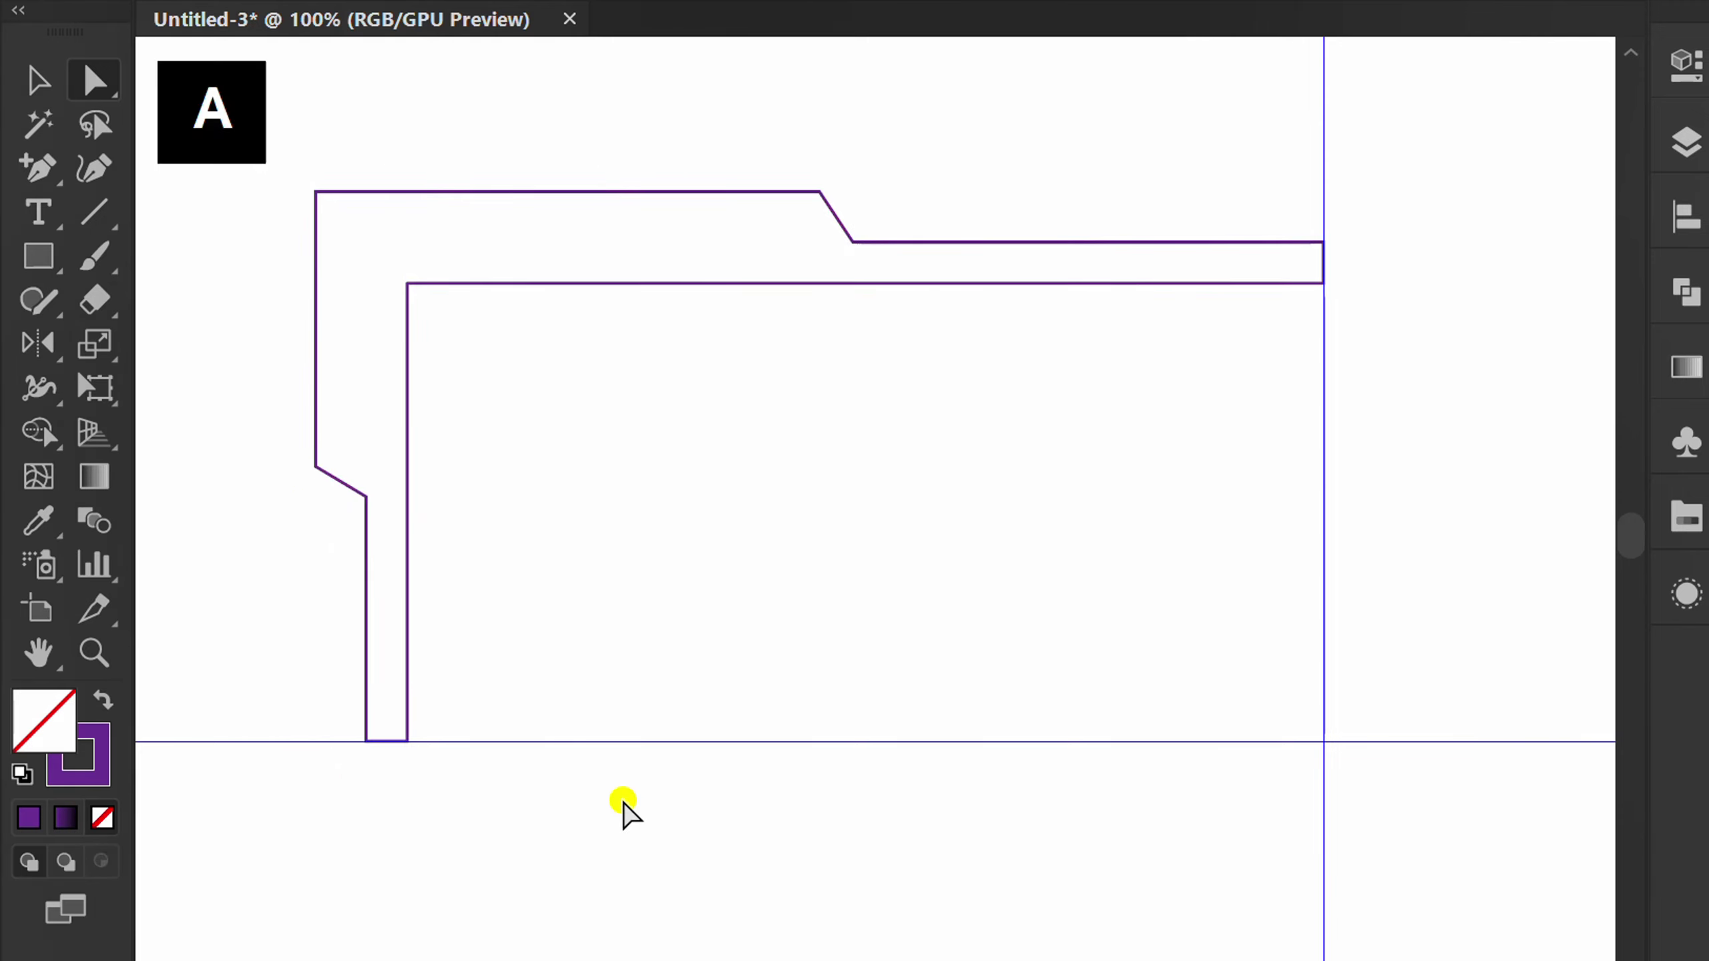
{"action": "scroll", "coordinate": [290, 204], "scroll_direction": "up", "scroll_amount": 3, "text": "alt"}
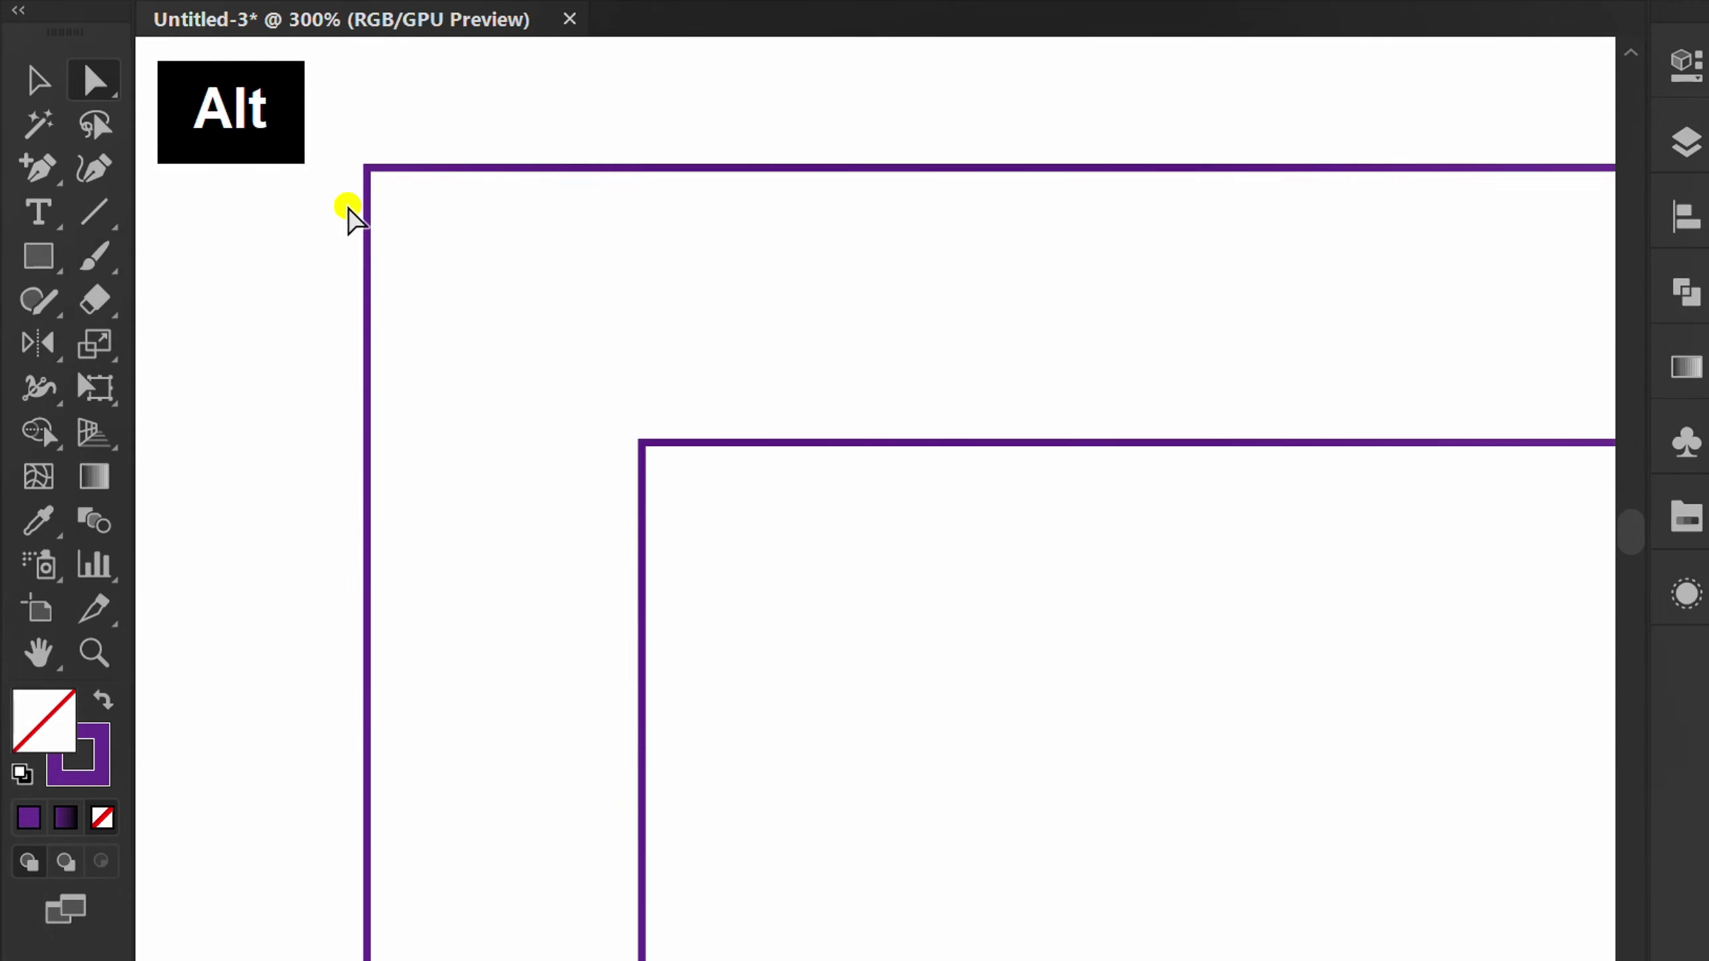
{"action": "left_click", "coordinate": [370, 172]}
{"action": "mouse_move", "coordinate": [383, 196]}
{"action": "left_mouse_down"}
{"action": "mouse_move", "coordinate": [603, 454]}
{"action": "mouse_move", "coordinate": [699, 505]}
{"action": "left_mouse_up"}
{"action": "left_click", "coordinate": [699, 505], "text": "alt"}
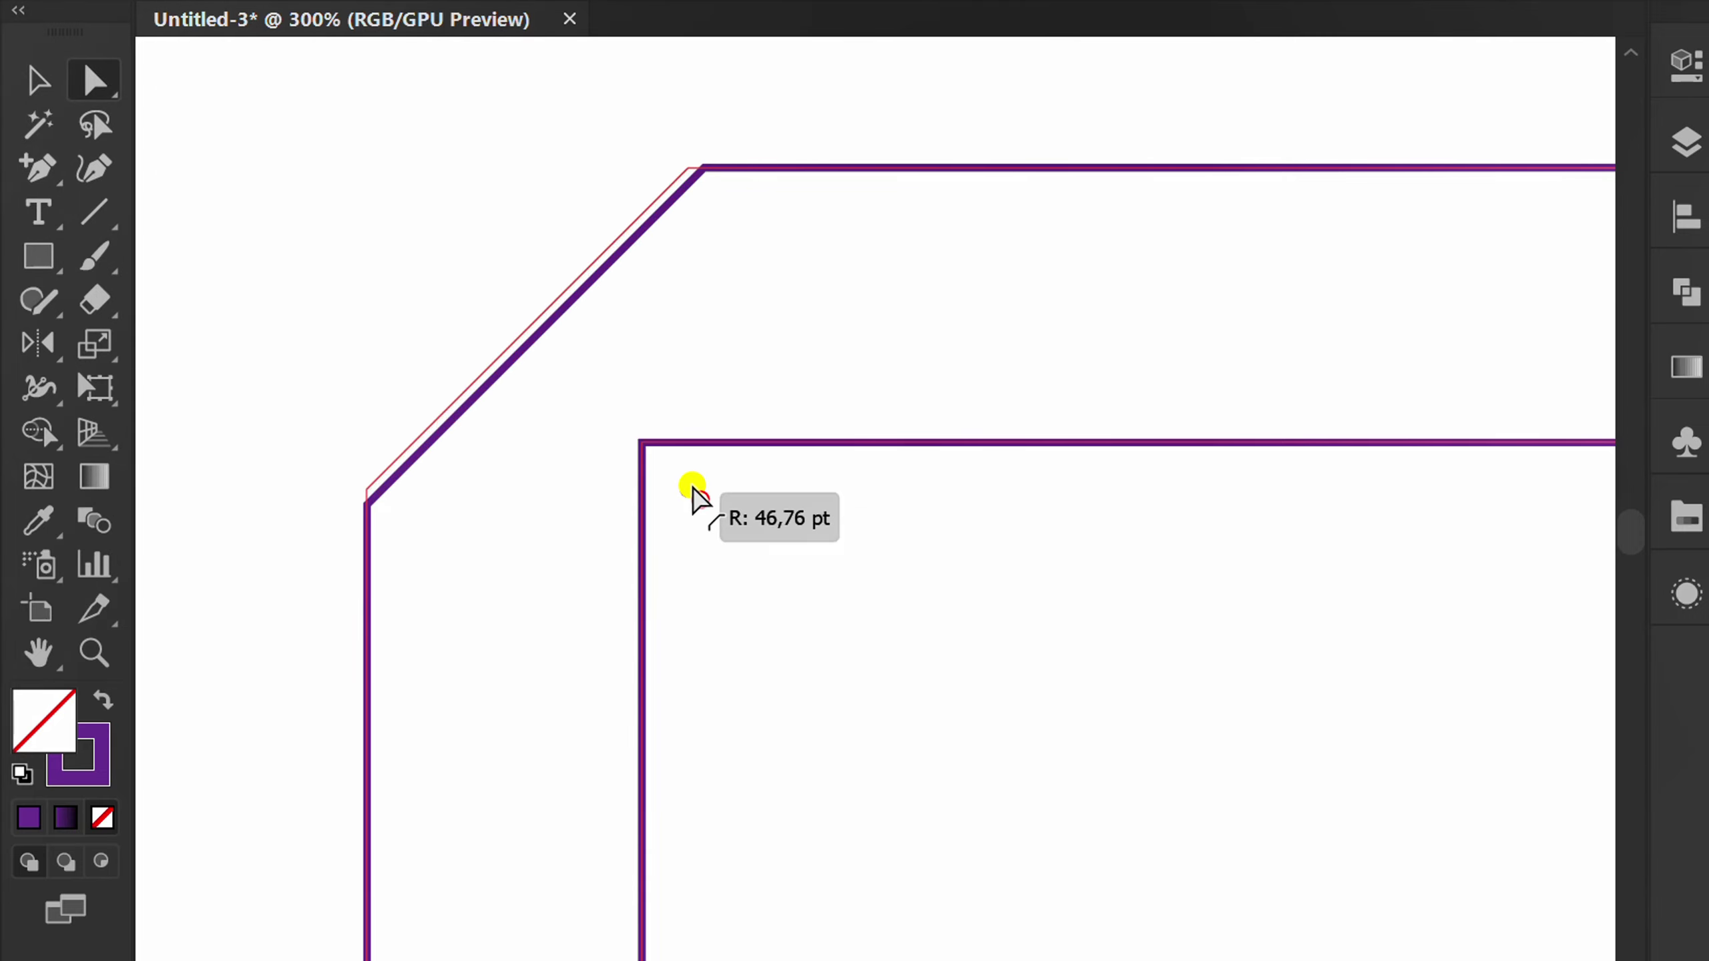
{"action": "scroll", "coordinate": [641, 466], "scroll_direction": "down", "scroll_amount": 3, "text": "alt"}
Step: Reflect a copy of the corner piece to the right side
{"action": "key", "text": "v"}
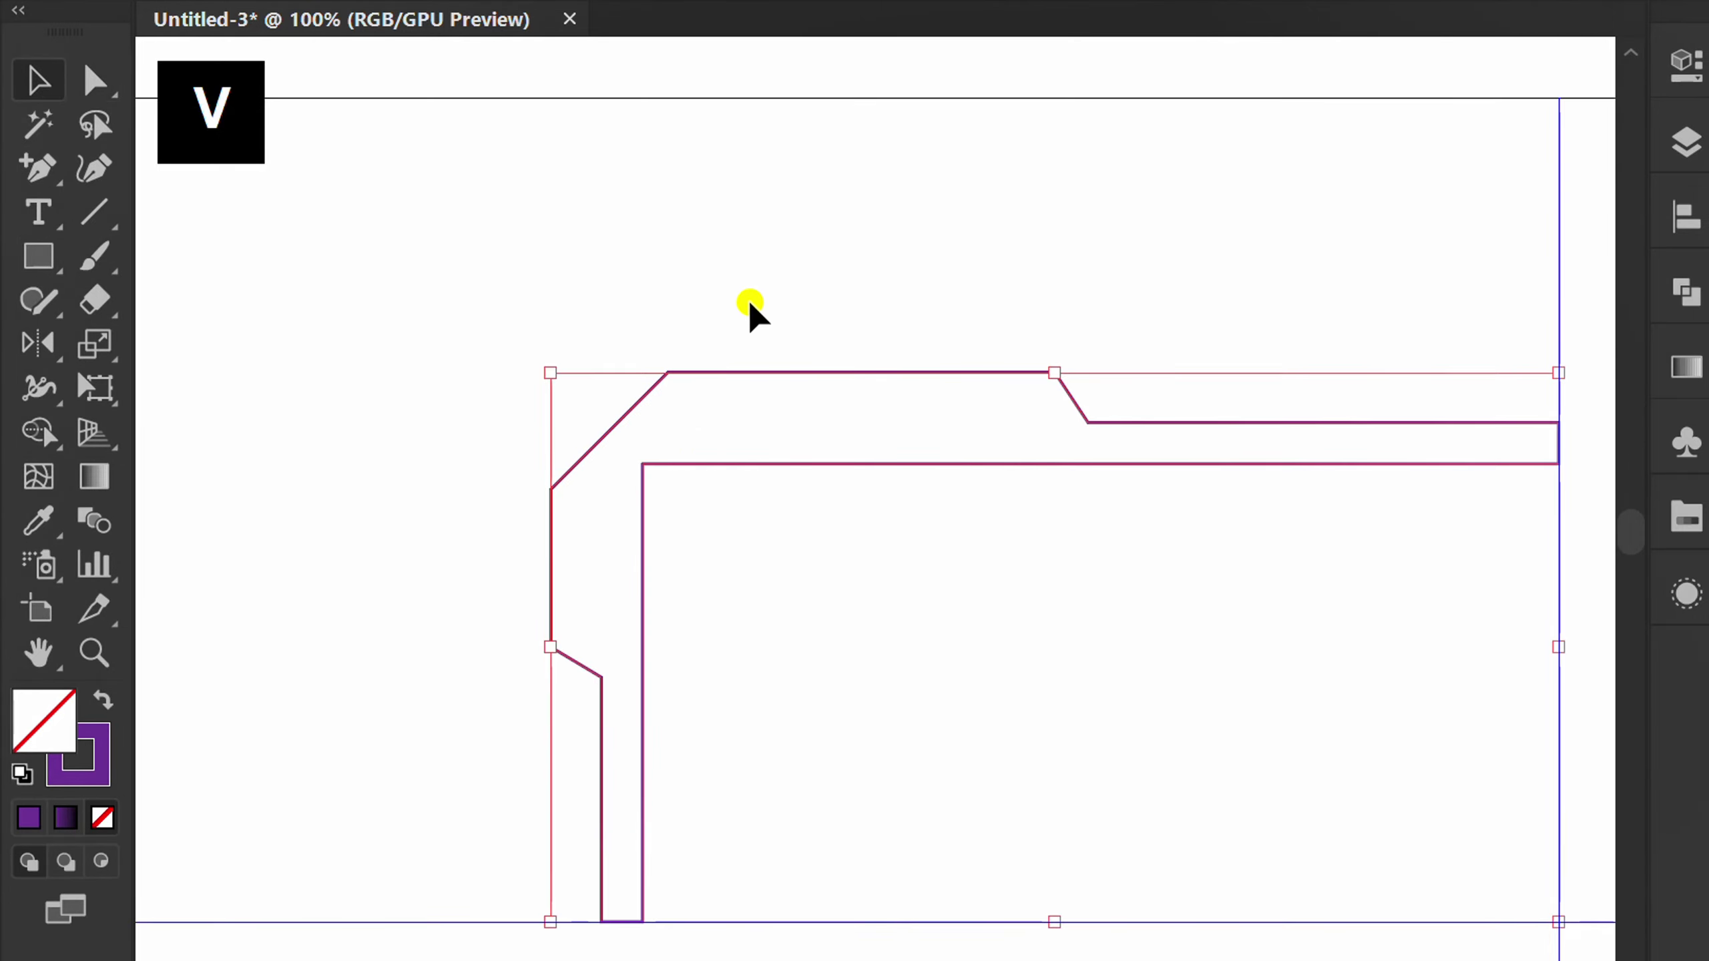
{"action": "left_click", "coordinate": [752, 310]}
{"action": "scroll", "coordinate": [751, 310], "scroll_direction": "down", "scroll_amount": 2, "text": "alt"}
{"action": "left_click", "coordinate": [710, 335]}
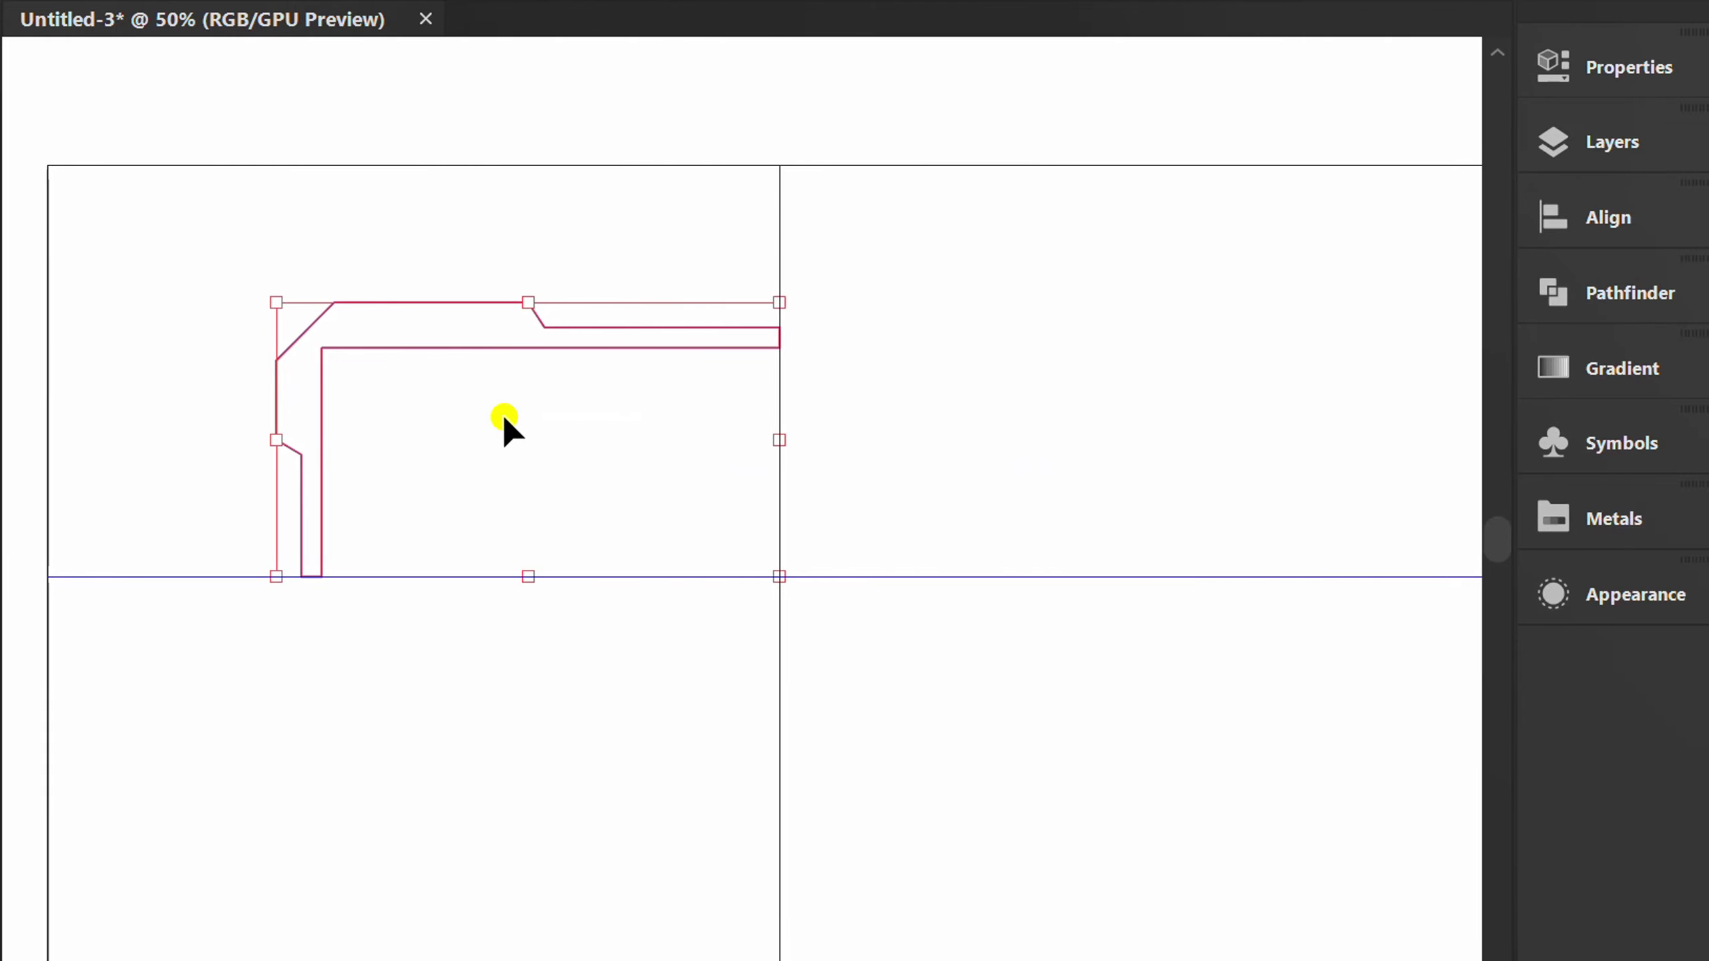
{"action": "key", "text": "o"}
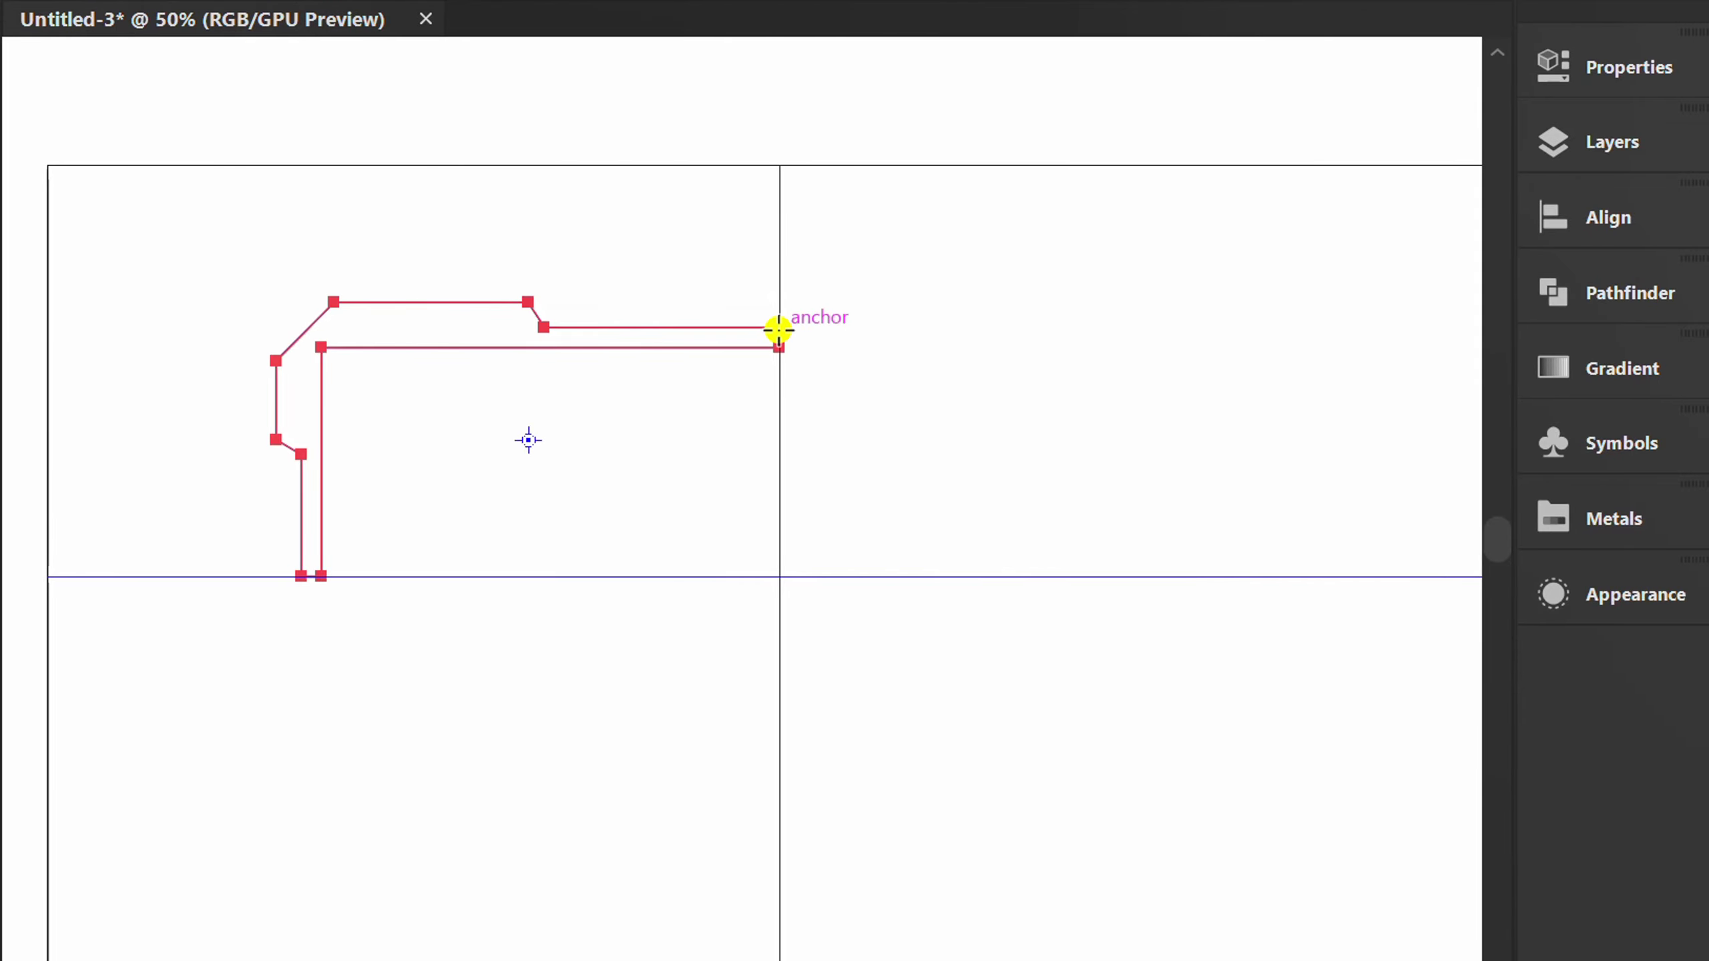
{"action": "left_click", "coordinate": [777, 329]}
{"action": "left_click_drag", "start_coordinate": [557, 458], "coordinate": [887, 478], "text": "alt+shift"}
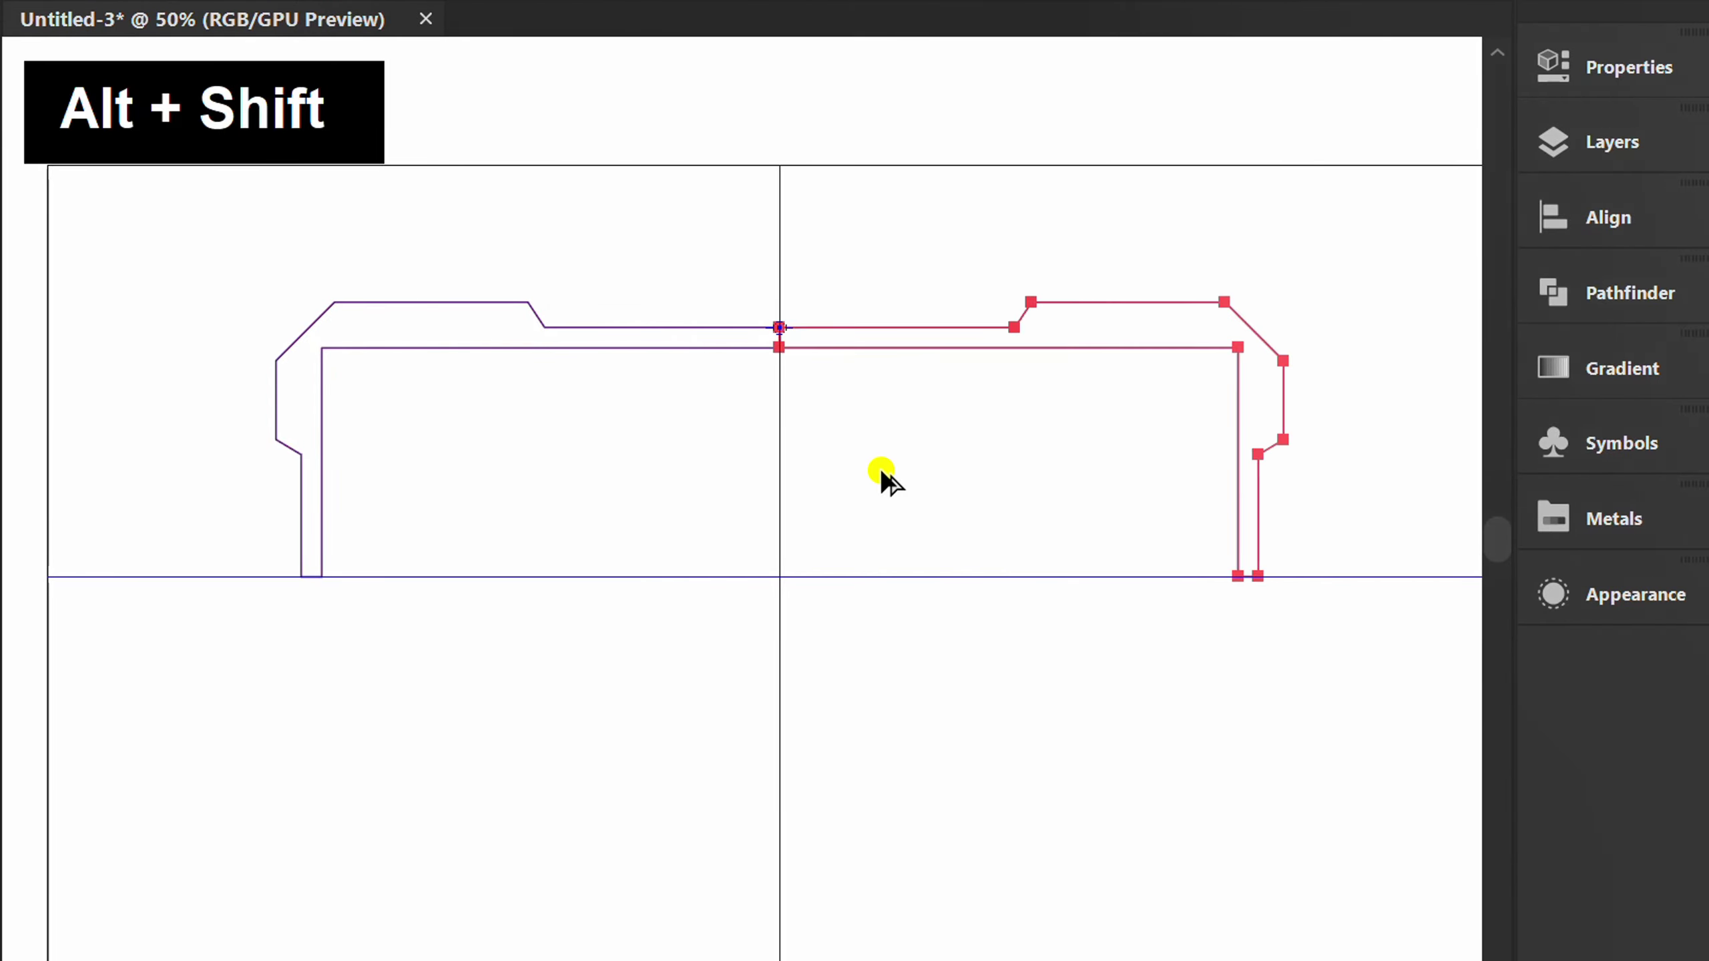
Step: Reflect both top pieces downward across the horizontal guide
{"action": "key", "text": "v"}
{"action": "mouse_move", "coordinate": [1018, 207]}
{"action": "left_mouse_down"}
{"action": "mouse_move", "coordinate": [664, 431]}
{"action": "mouse_move", "coordinate": [660, 417]}
{"action": "left_mouse_up"}
{"action": "key", "text": "o"}
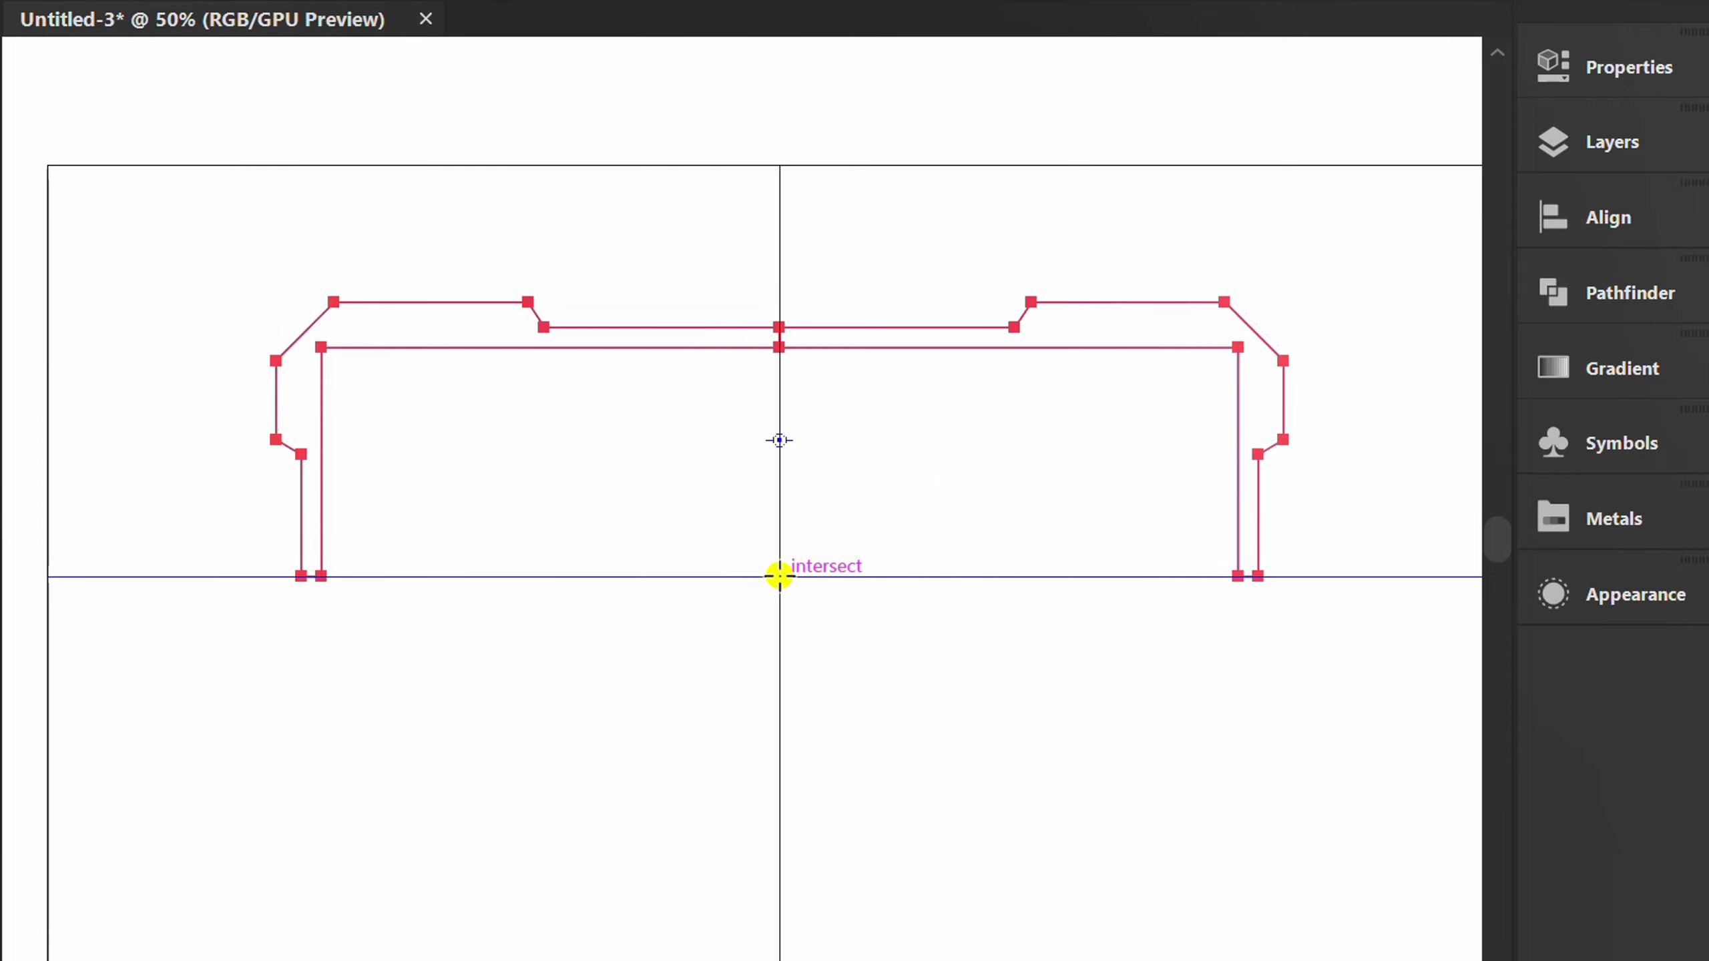
{"action": "left_click", "coordinate": [777, 577]}
{"action": "left_click_drag", "start_coordinate": [818, 443], "coordinate": [828, 663], "text": "alt+shift"}
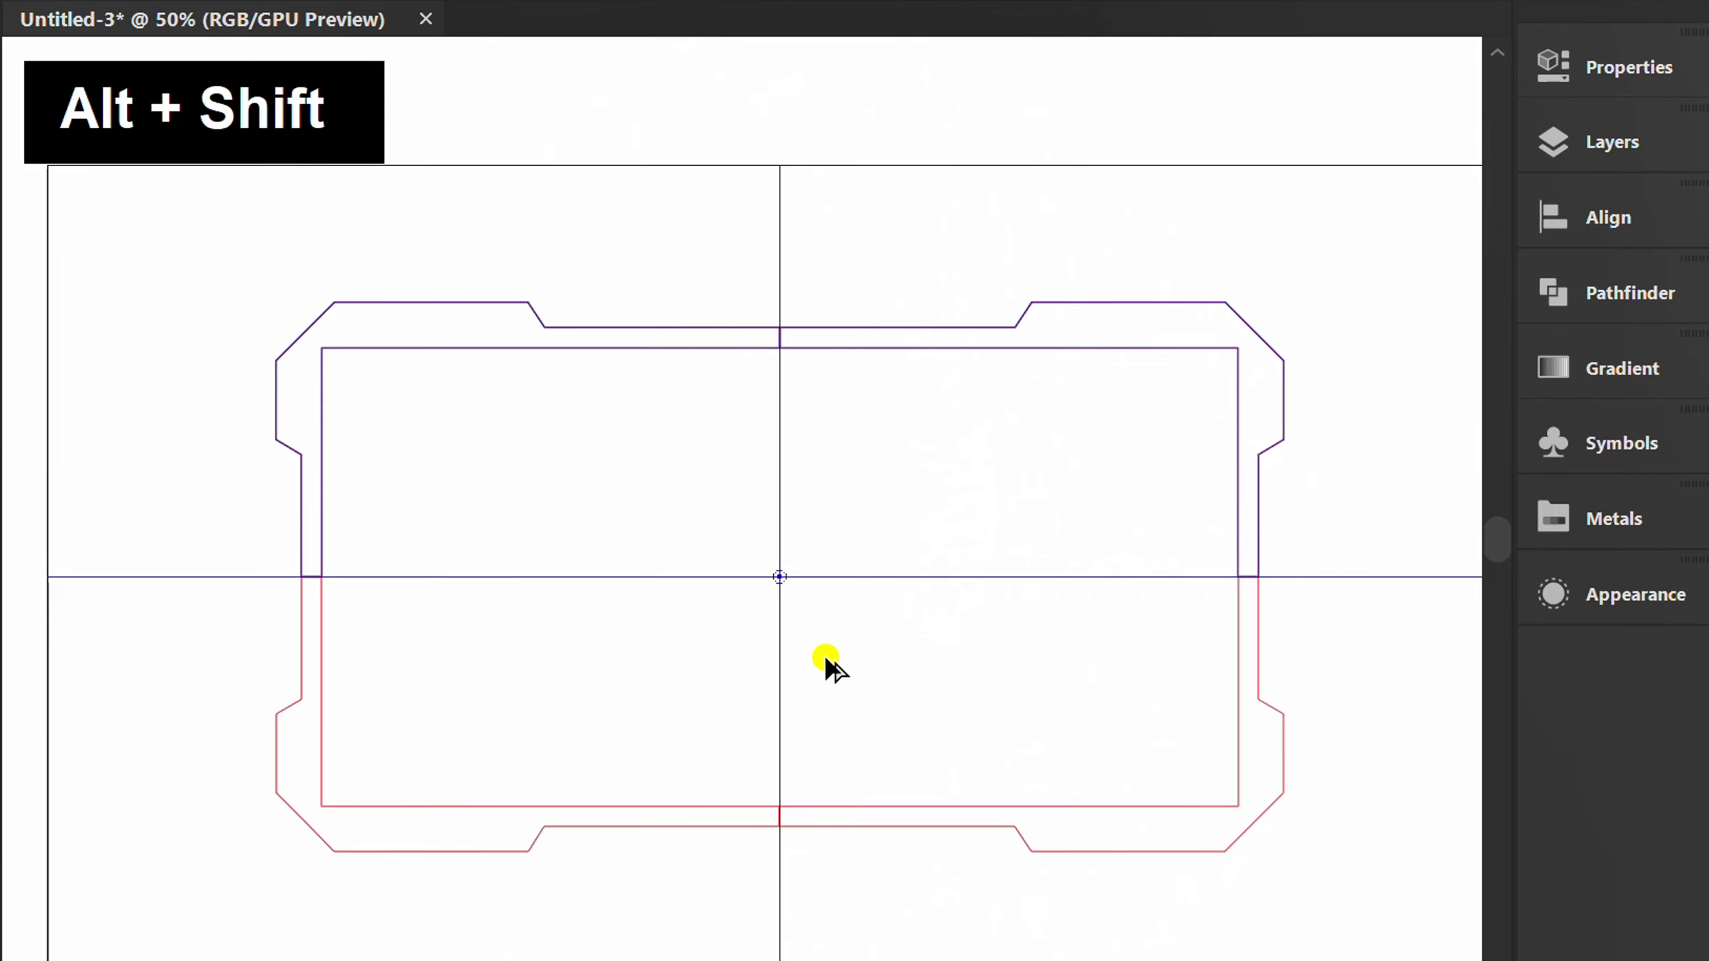
Step: Unite all four corner pieces into one frame shape with Pathfinder
{"action": "key", "text": "v"}
{"action": "left_click", "coordinate": [888, 213]}
{"action": "scroll", "coordinate": [884, 221], "scroll_direction": "down", "scroll_amount": 1}
{"action": "scroll", "coordinate": [884, 221], "scroll_direction": "down", "scroll_amount": 1}
{"action": "left_click_drag", "start_coordinate": [1229, 118], "coordinate": [501, 761]}
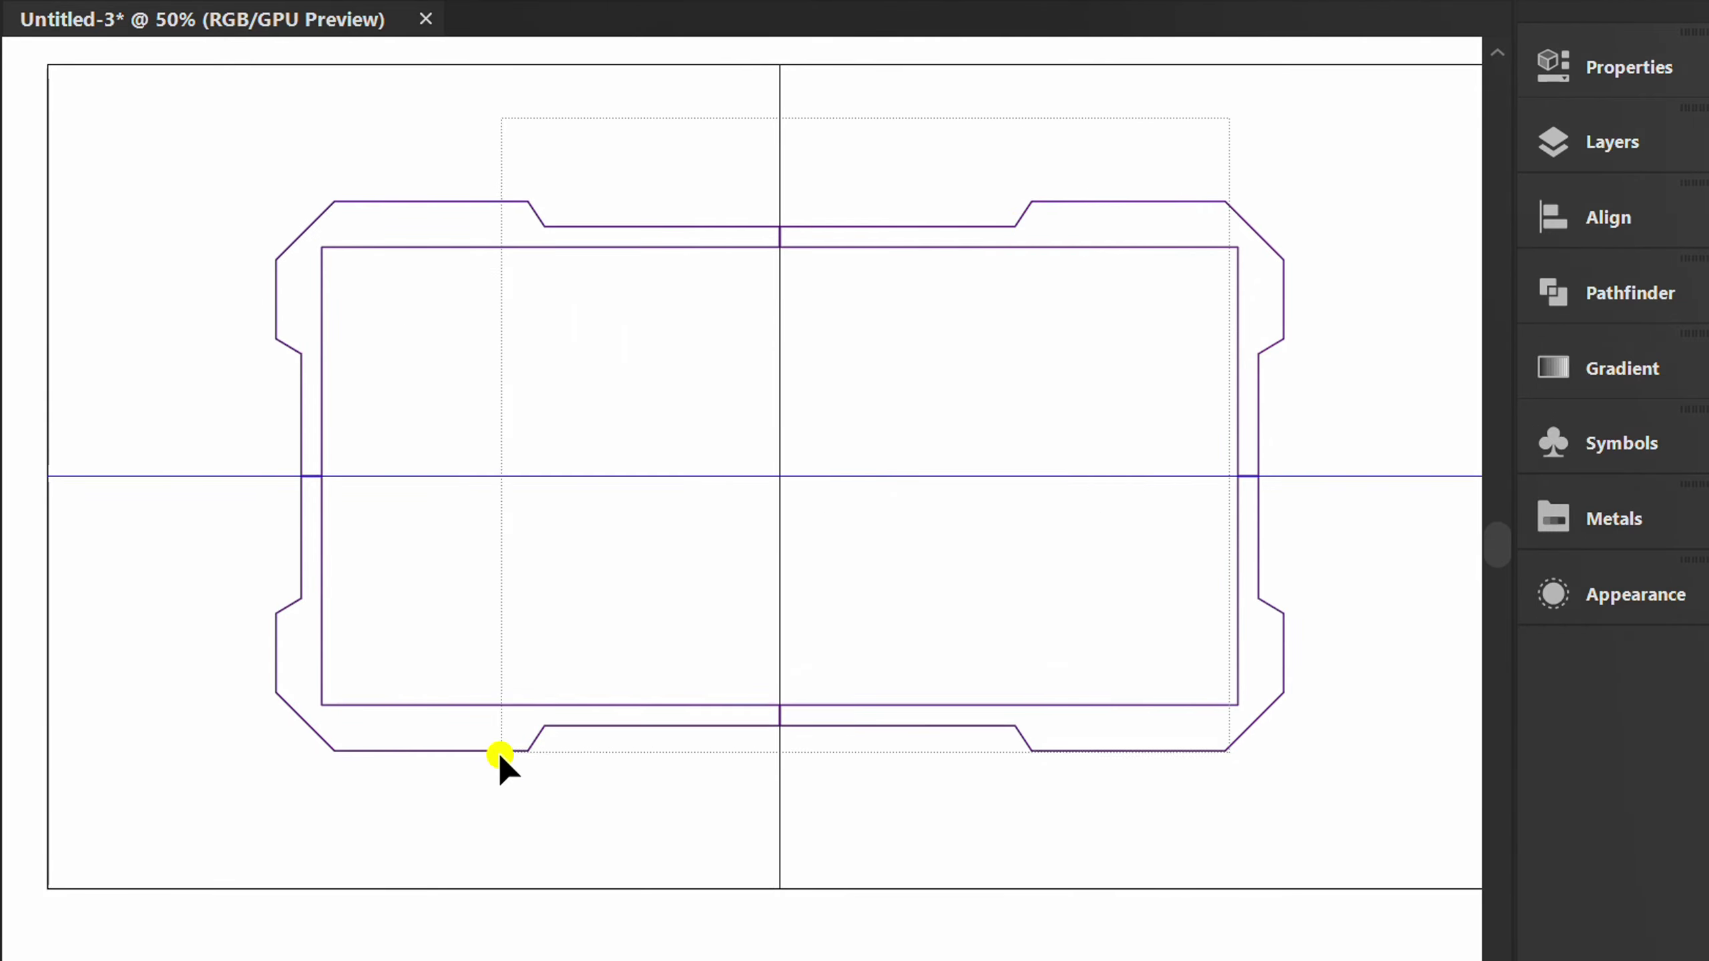
{"action": "left_click", "coordinate": [1600, 297]}
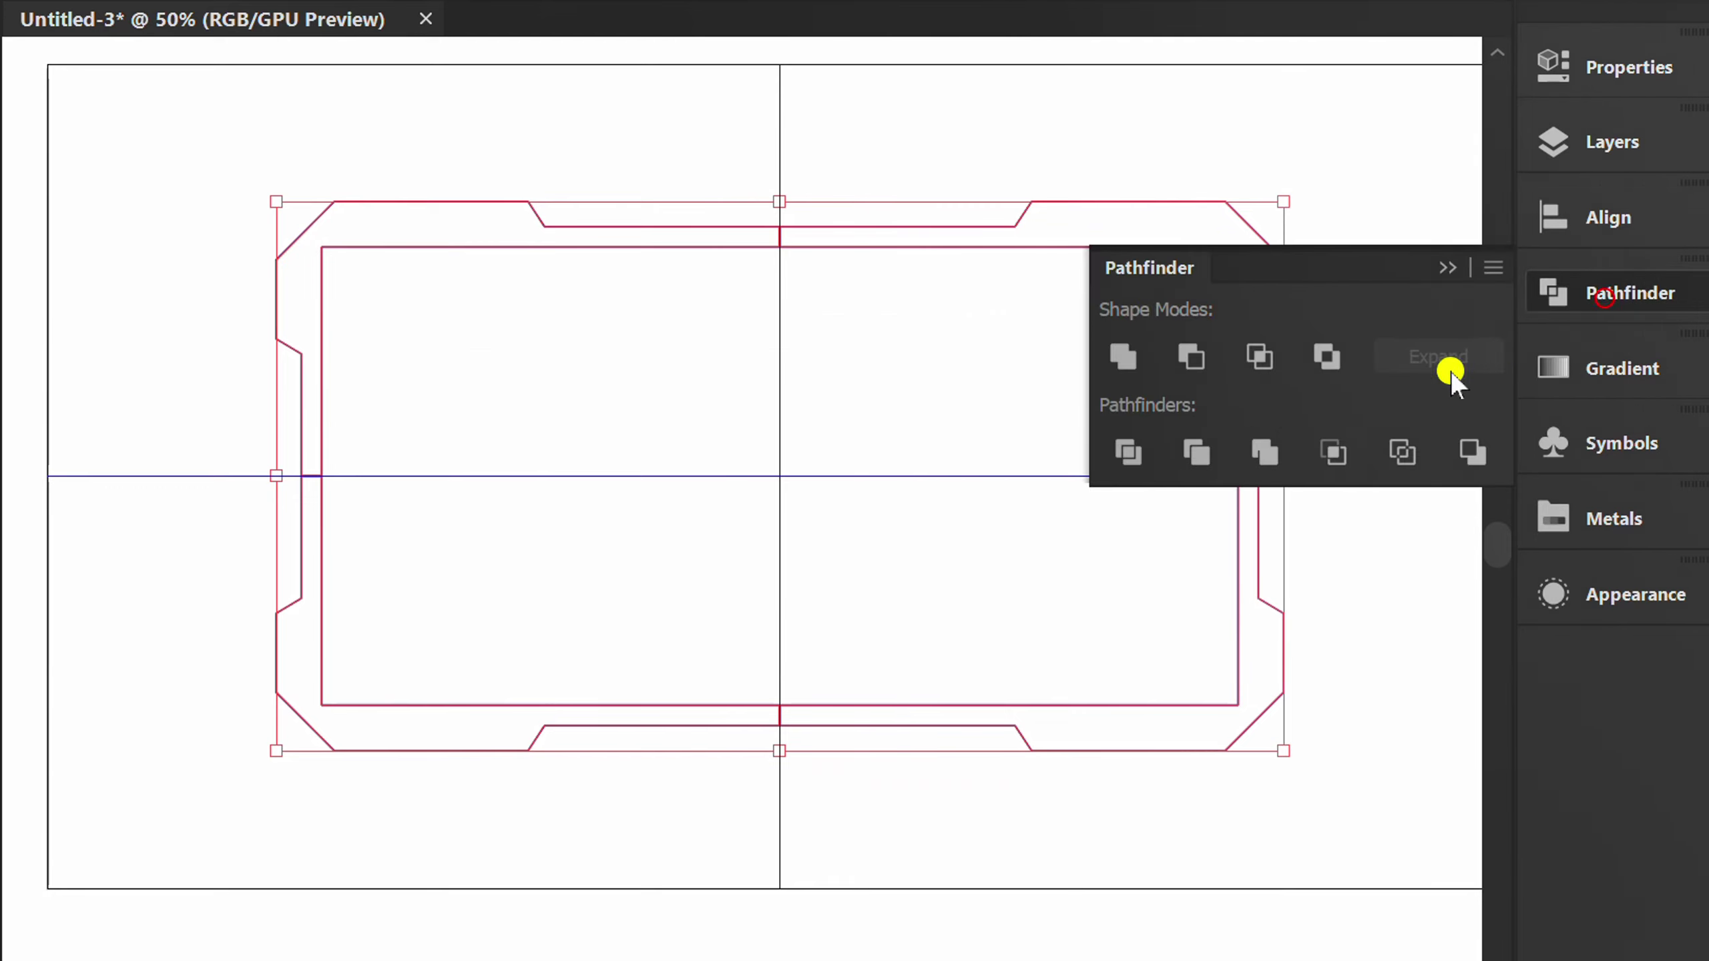
{"action": "left_click", "coordinate": [1130, 360]}
{"action": "left_click", "coordinate": [1448, 264]}
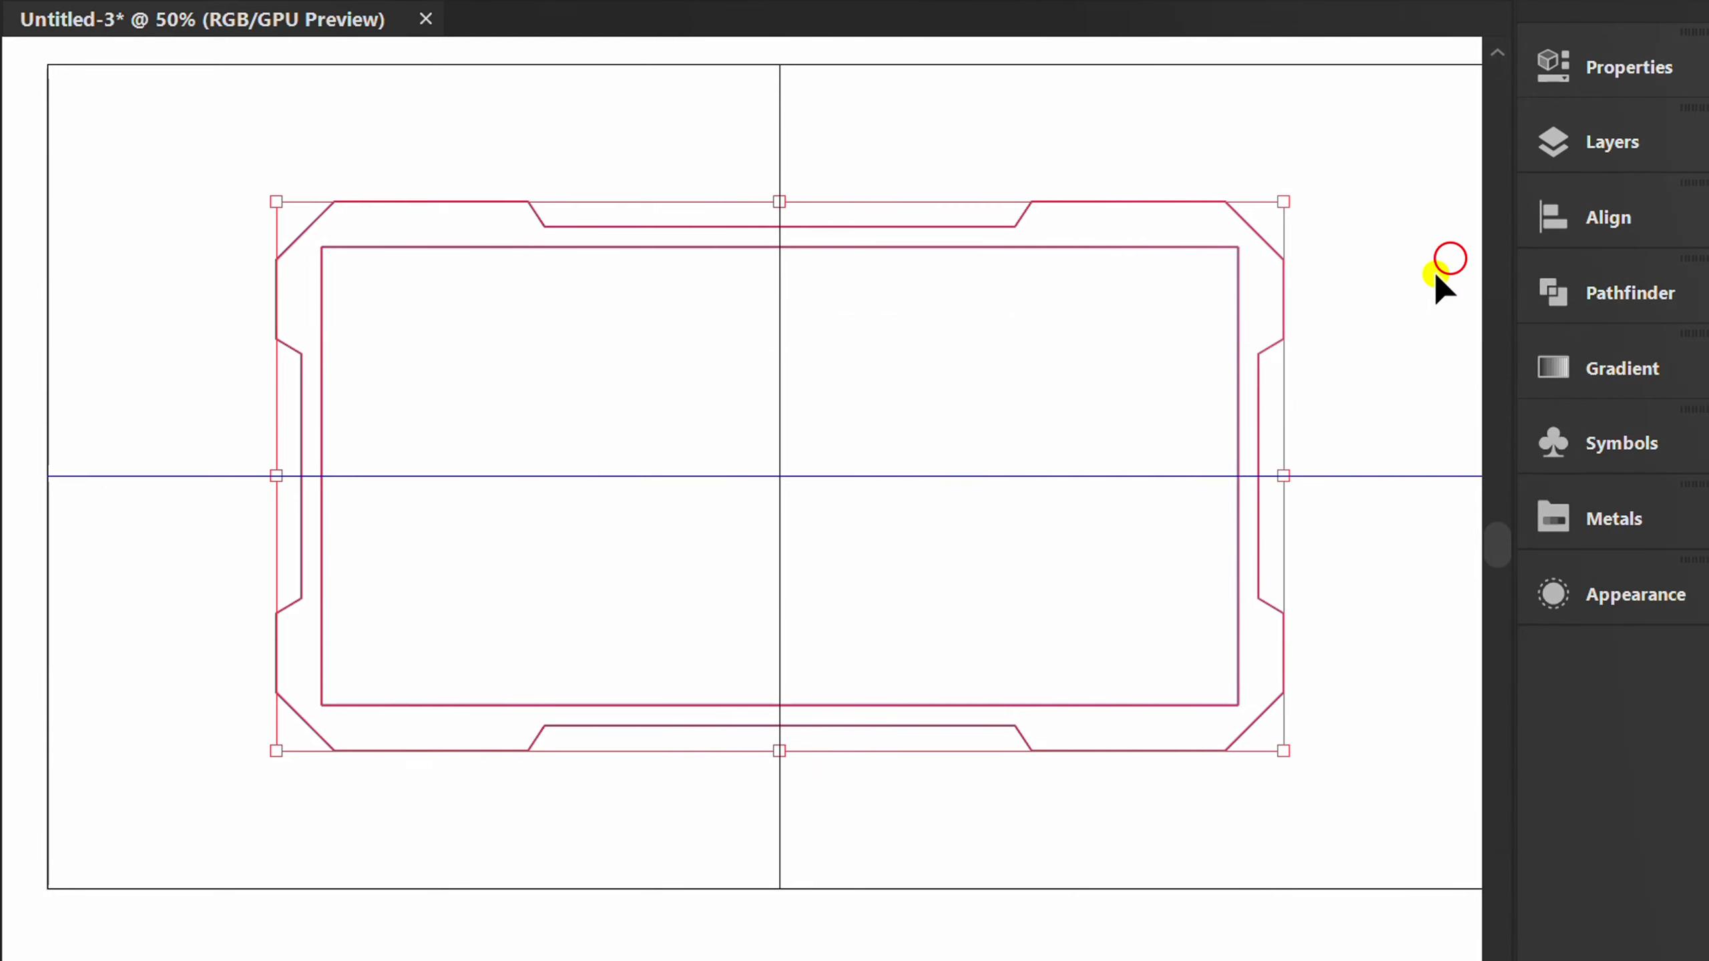
Step: Draw a rectangle over the bottom-centre edge, widening it to a temporary vertical helper line
{"action": "key", "text": "ctrl+1"}
{"action": "key", "text": "m"}
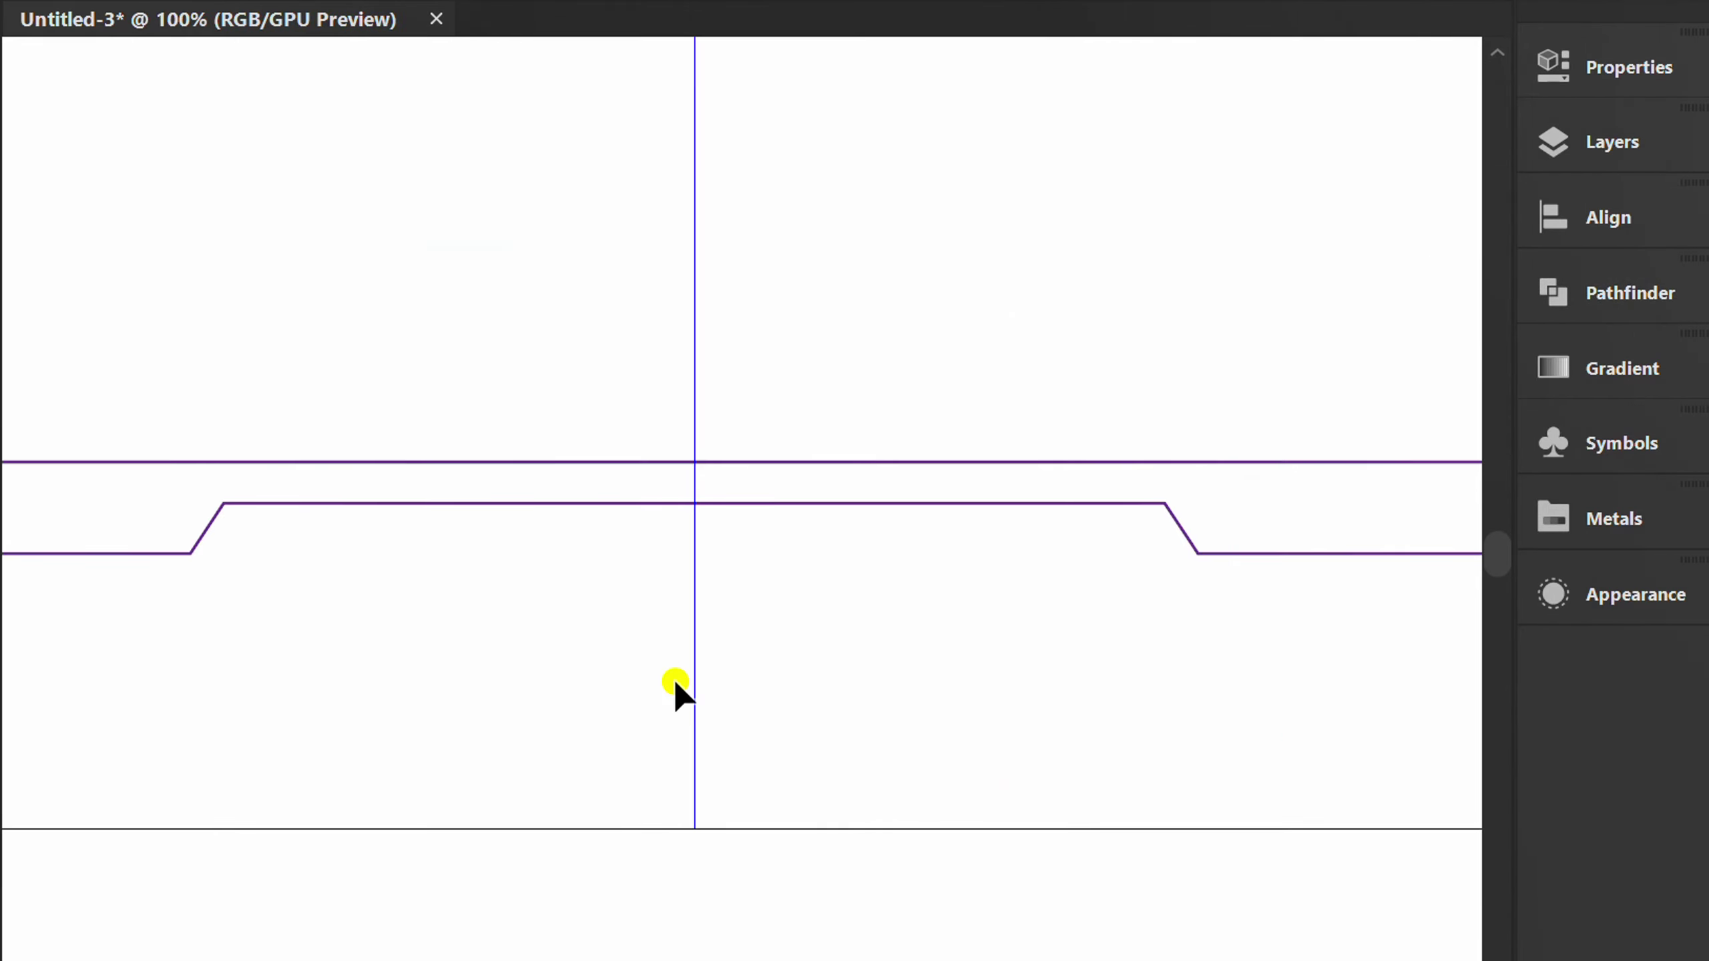
{"action": "left_click_drag", "start_coordinate": [224, 504], "coordinate": [1120, 334]}
{"action": "key", "text": "v"}
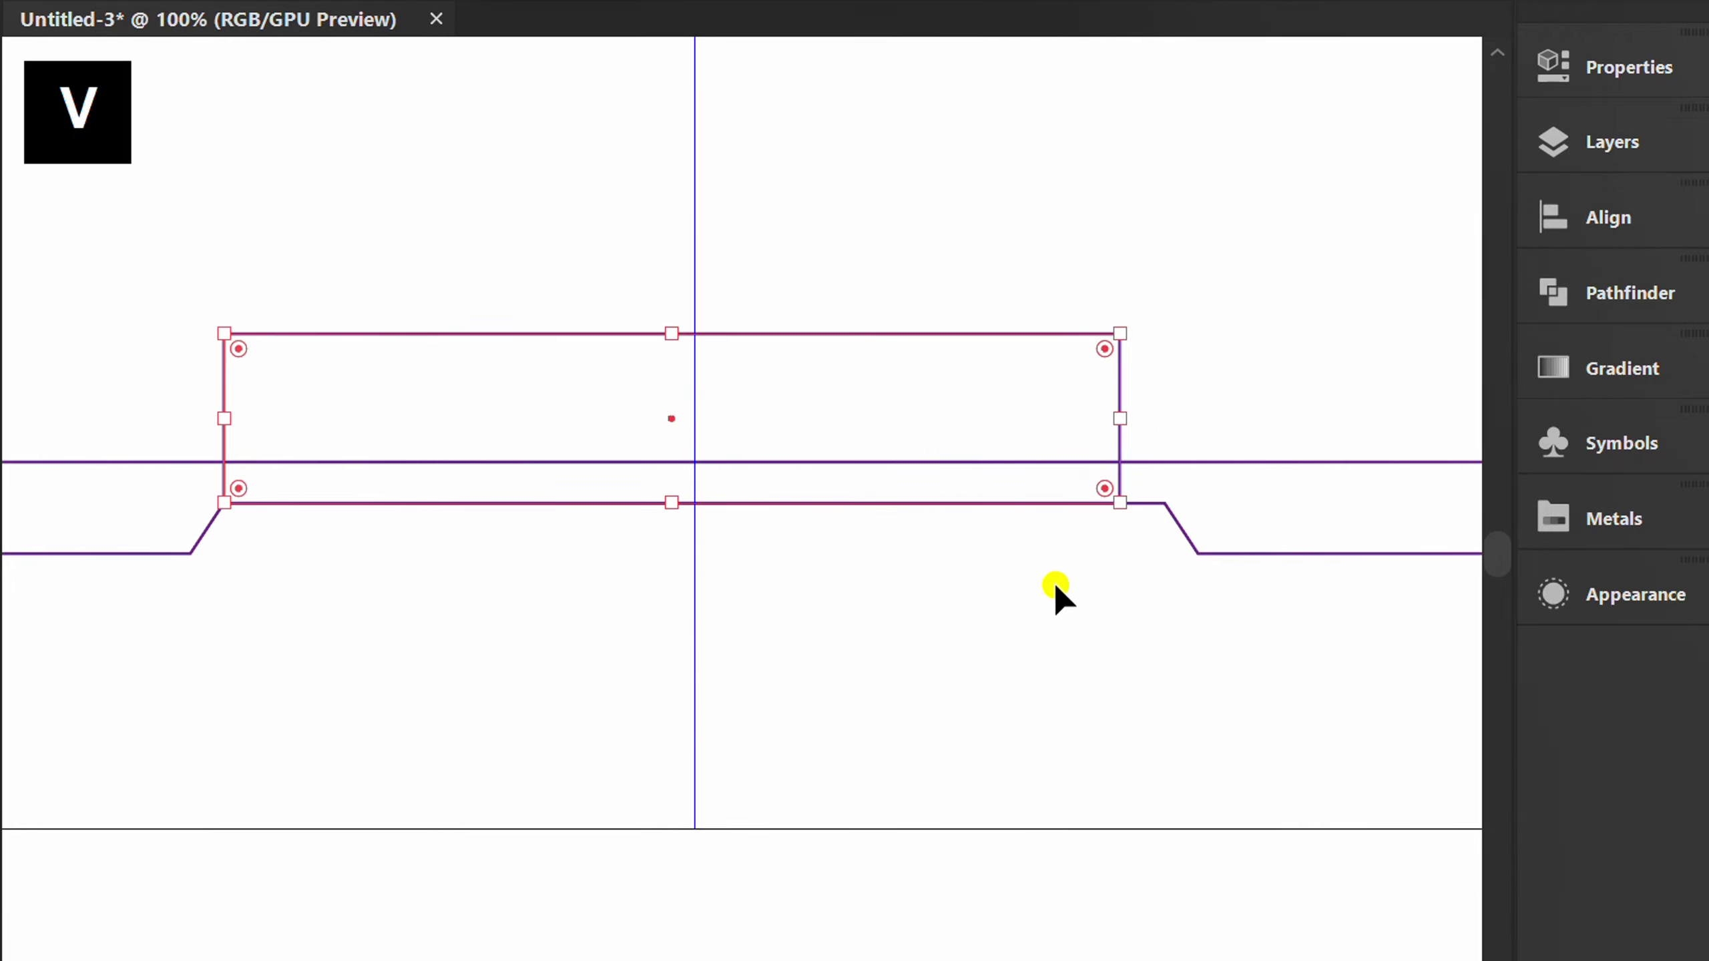
{"action": "key", "text": "backslash"}
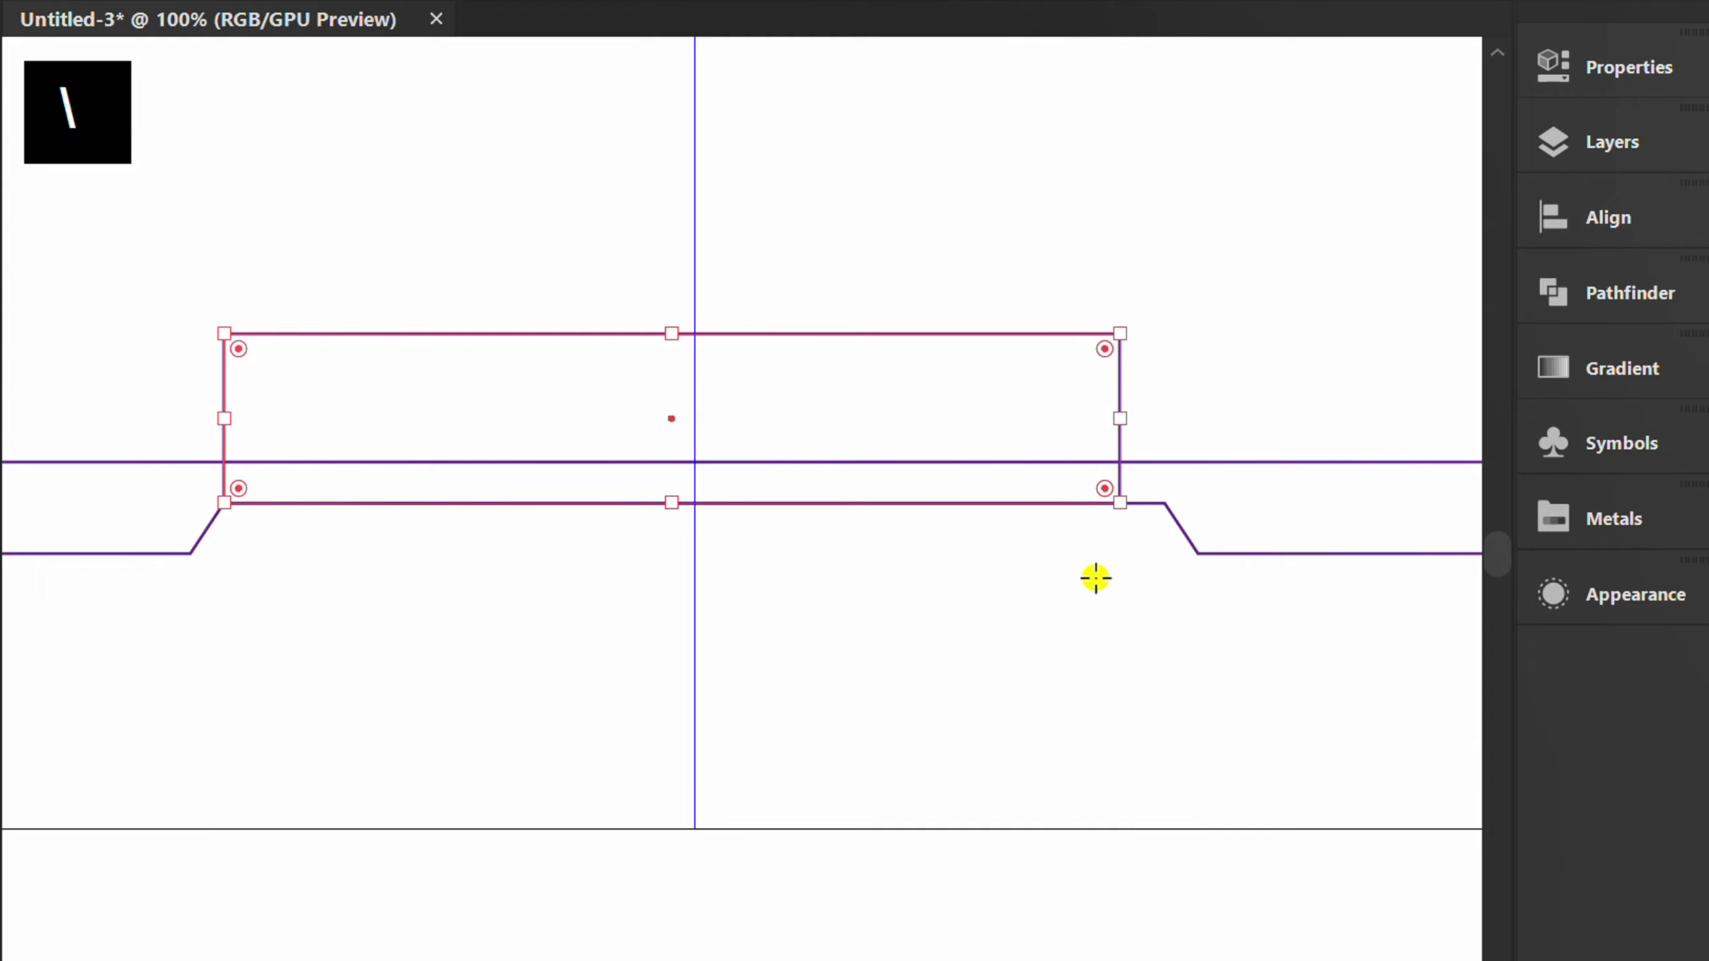
{"action": "left_click_drag", "start_coordinate": [1165, 504], "coordinate": [1167, 199], "text": "shift"}
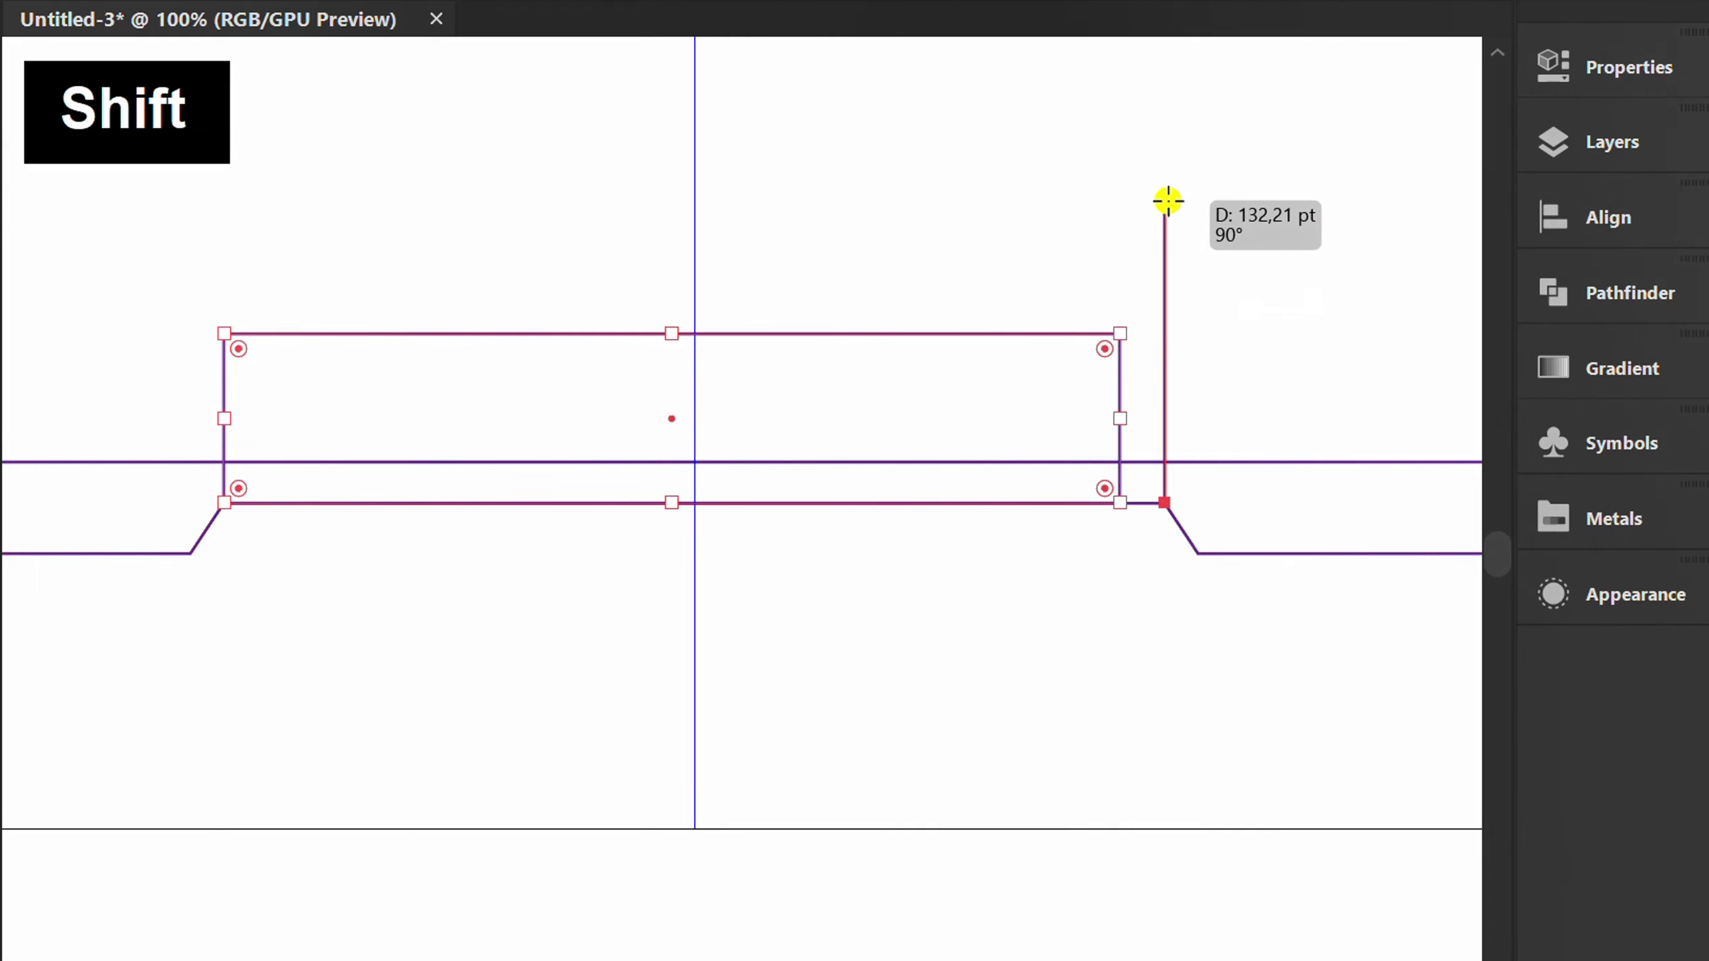
{"action": "key", "text": "v"}
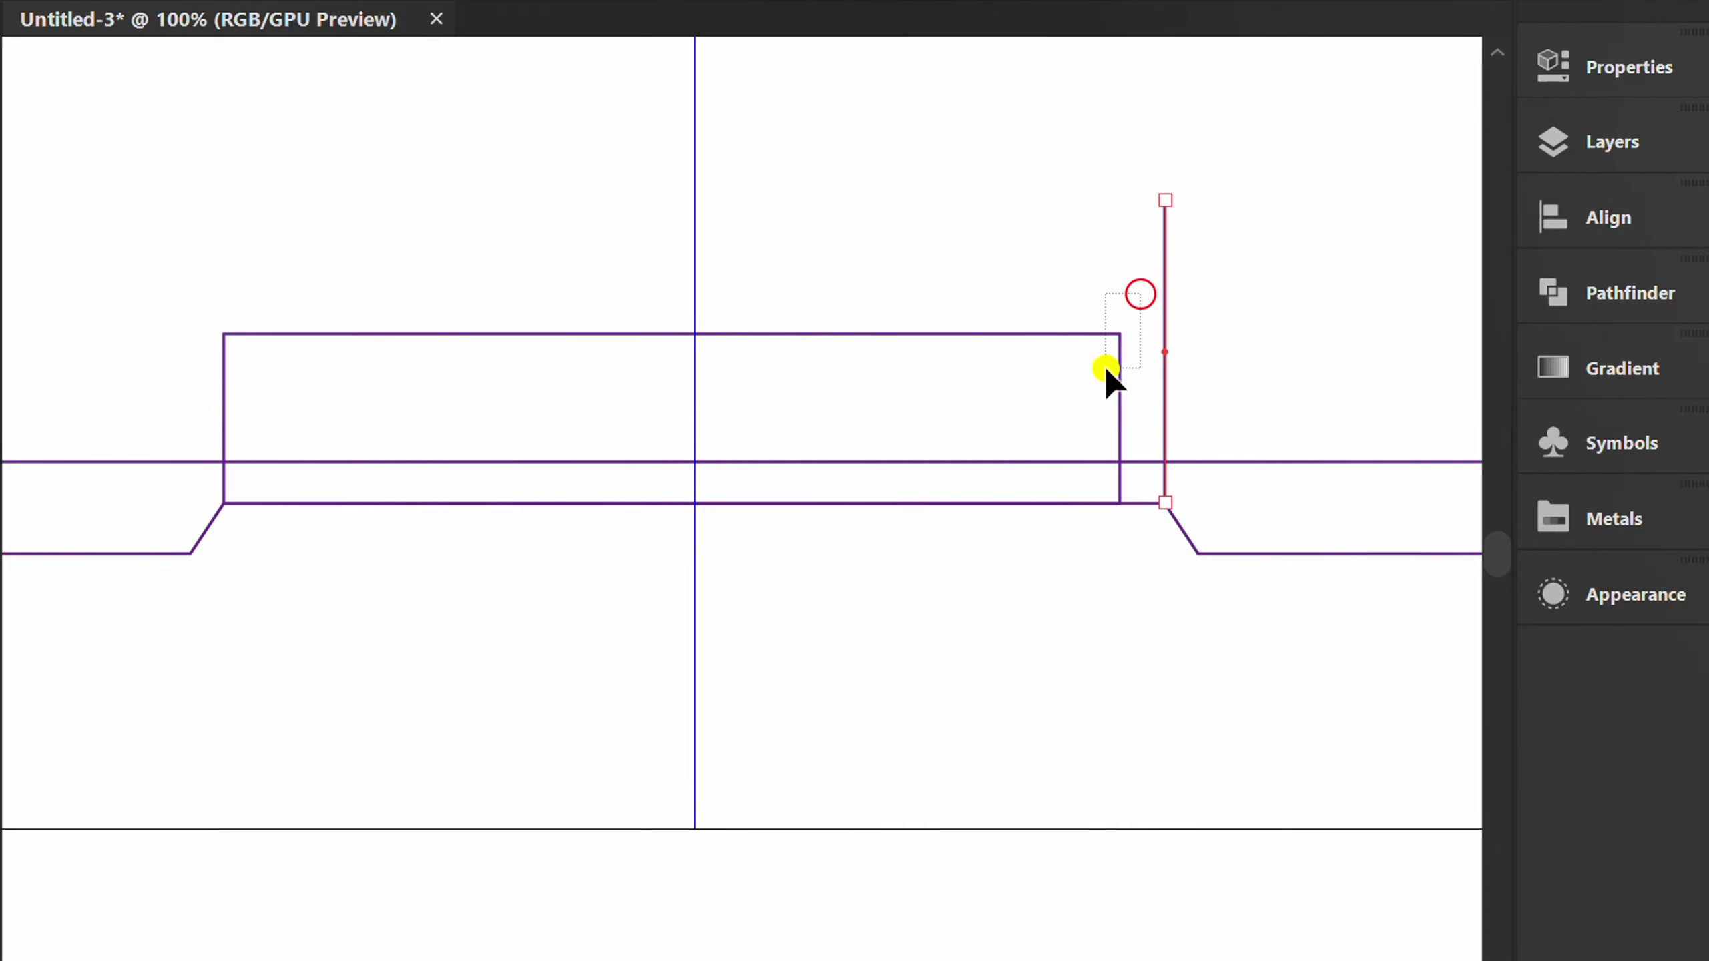
{"action": "left_click", "coordinate": [1119, 410]}
{"action": "left_click_drag", "start_coordinate": [1120, 418], "coordinate": [1166, 421]}
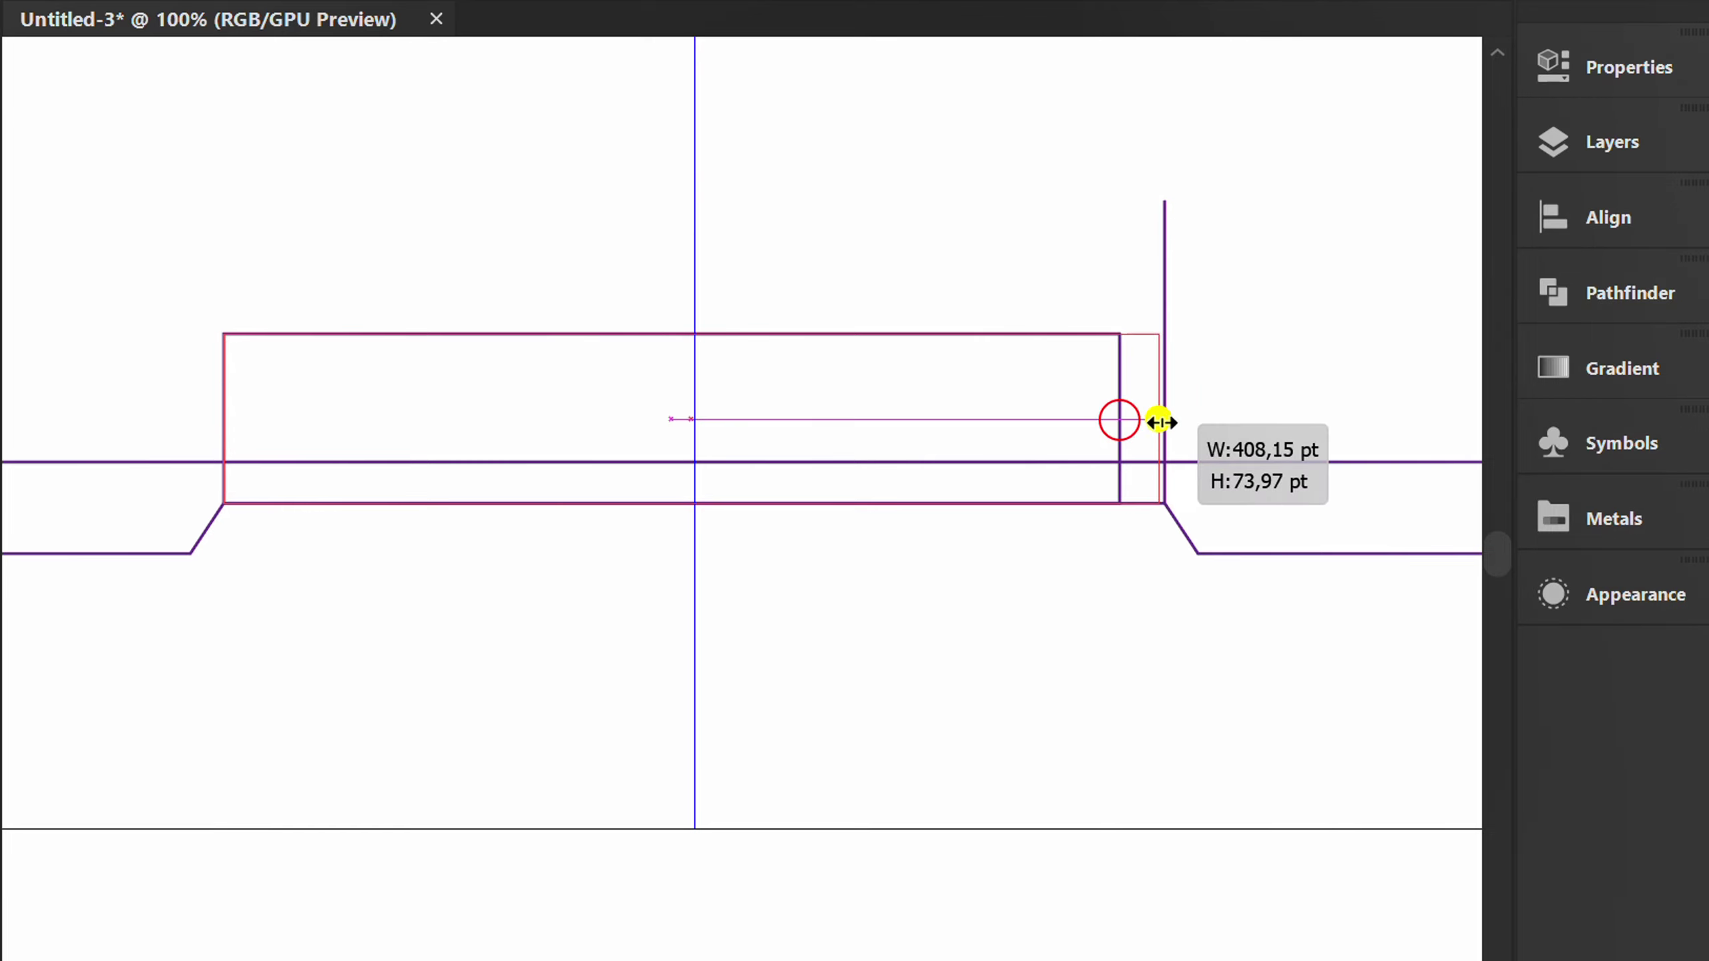
{"action": "left_click", "coordinate": [1216, 244]}
{"action": "left_click_drag", "start_coordinate": [1209, 173], "coordinate": [1114, 227]}
{"action": "key", "text": "Delete"}
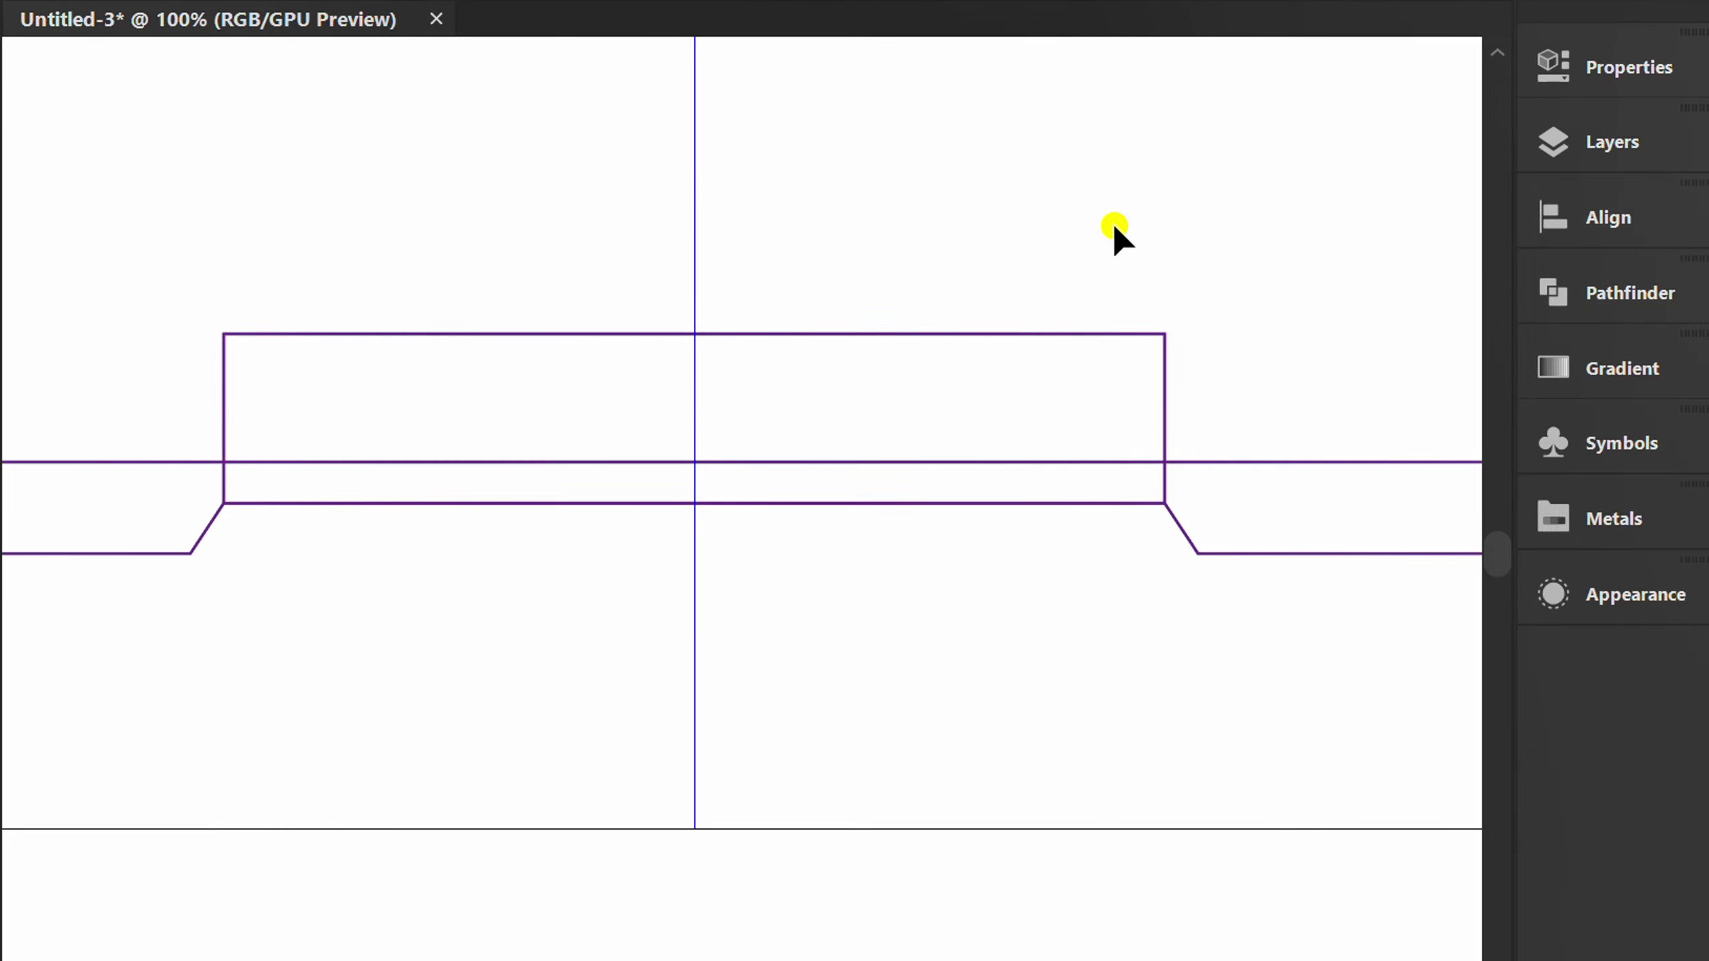
Step: Scale the rectangle's top two anchors inward to form a trapezoid
{"action": "left_click_drag", "start_coordinate": [571, 323], "coordinate": [570, 337]}
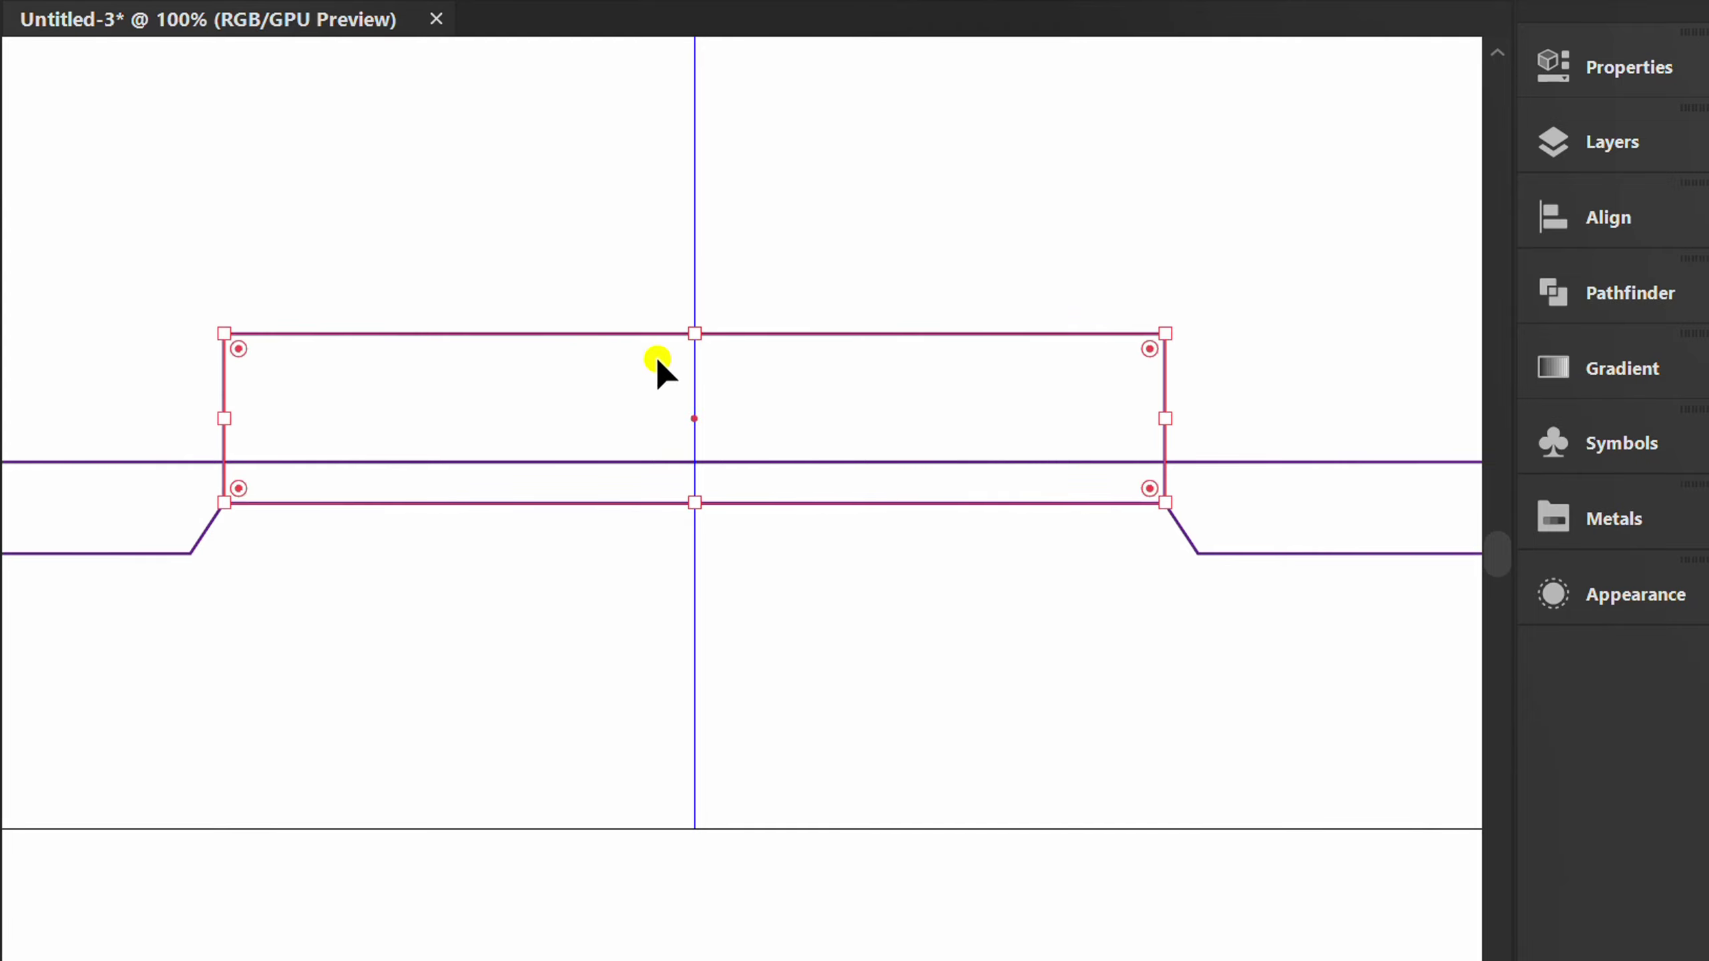
{"action": "left_click_drag", "start_coordinate": [694, 333], "coordinate": [695, 369]}
{"action": "key", "text": "a"}
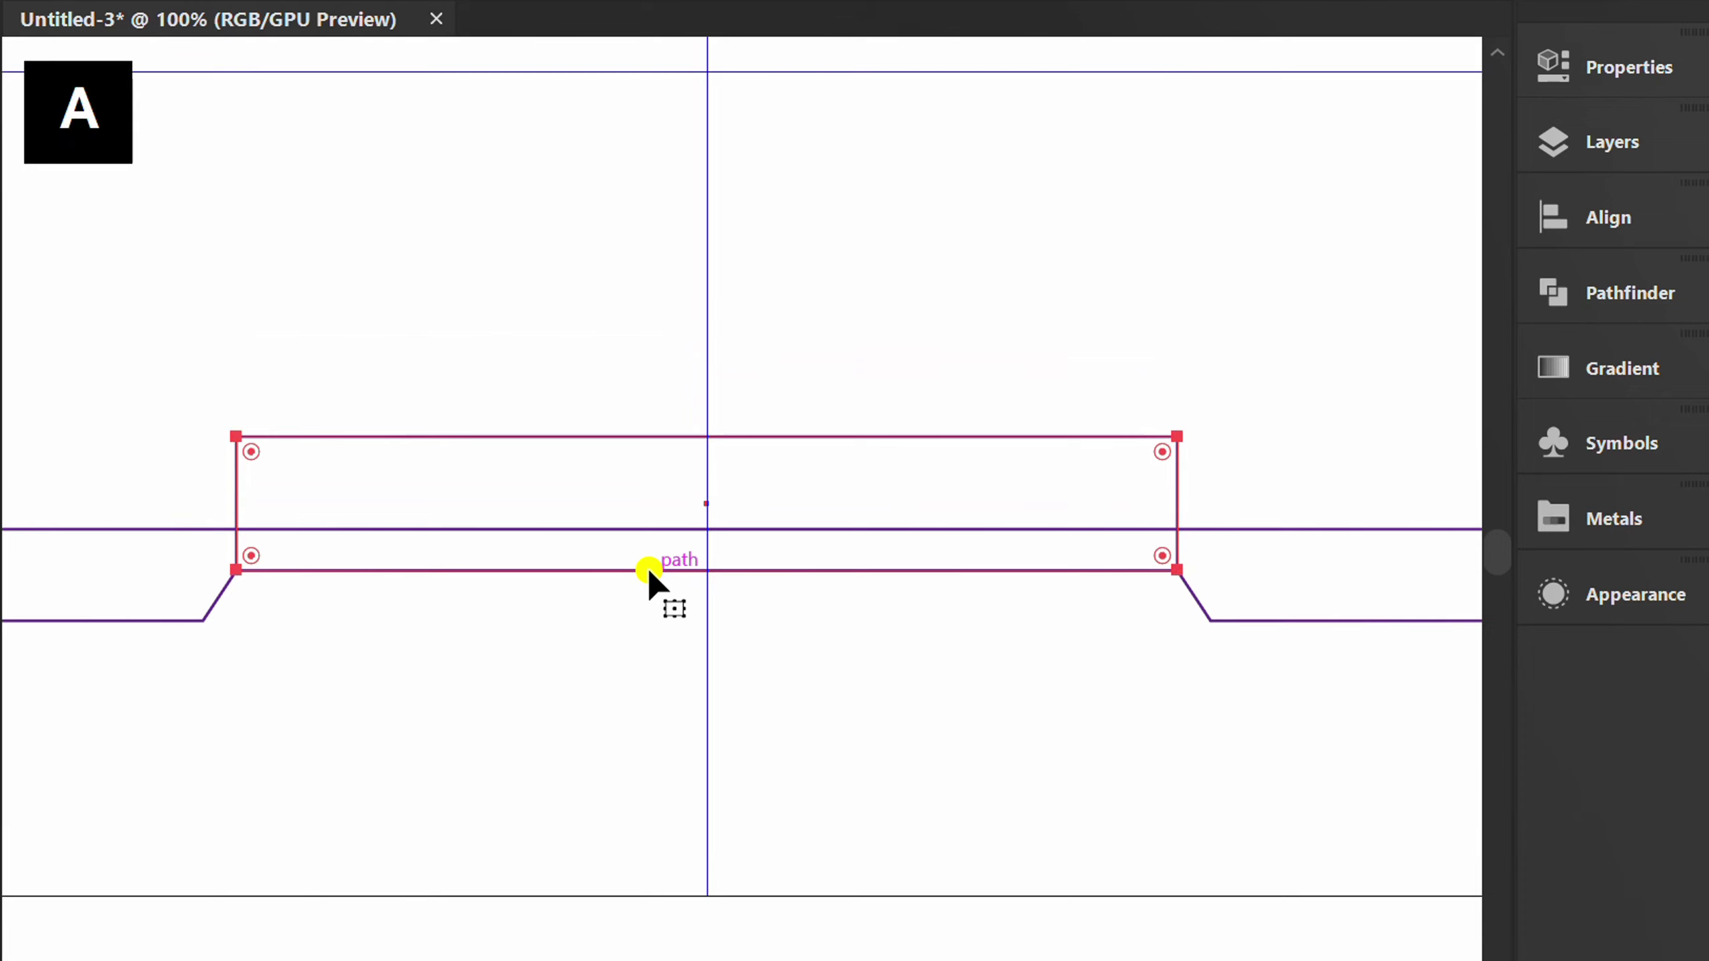
{"action": "left_click_drag", "start_coordinate": [1219, 395], "coordinate": [259, 477]}
{"action": "key", "text": "s"}
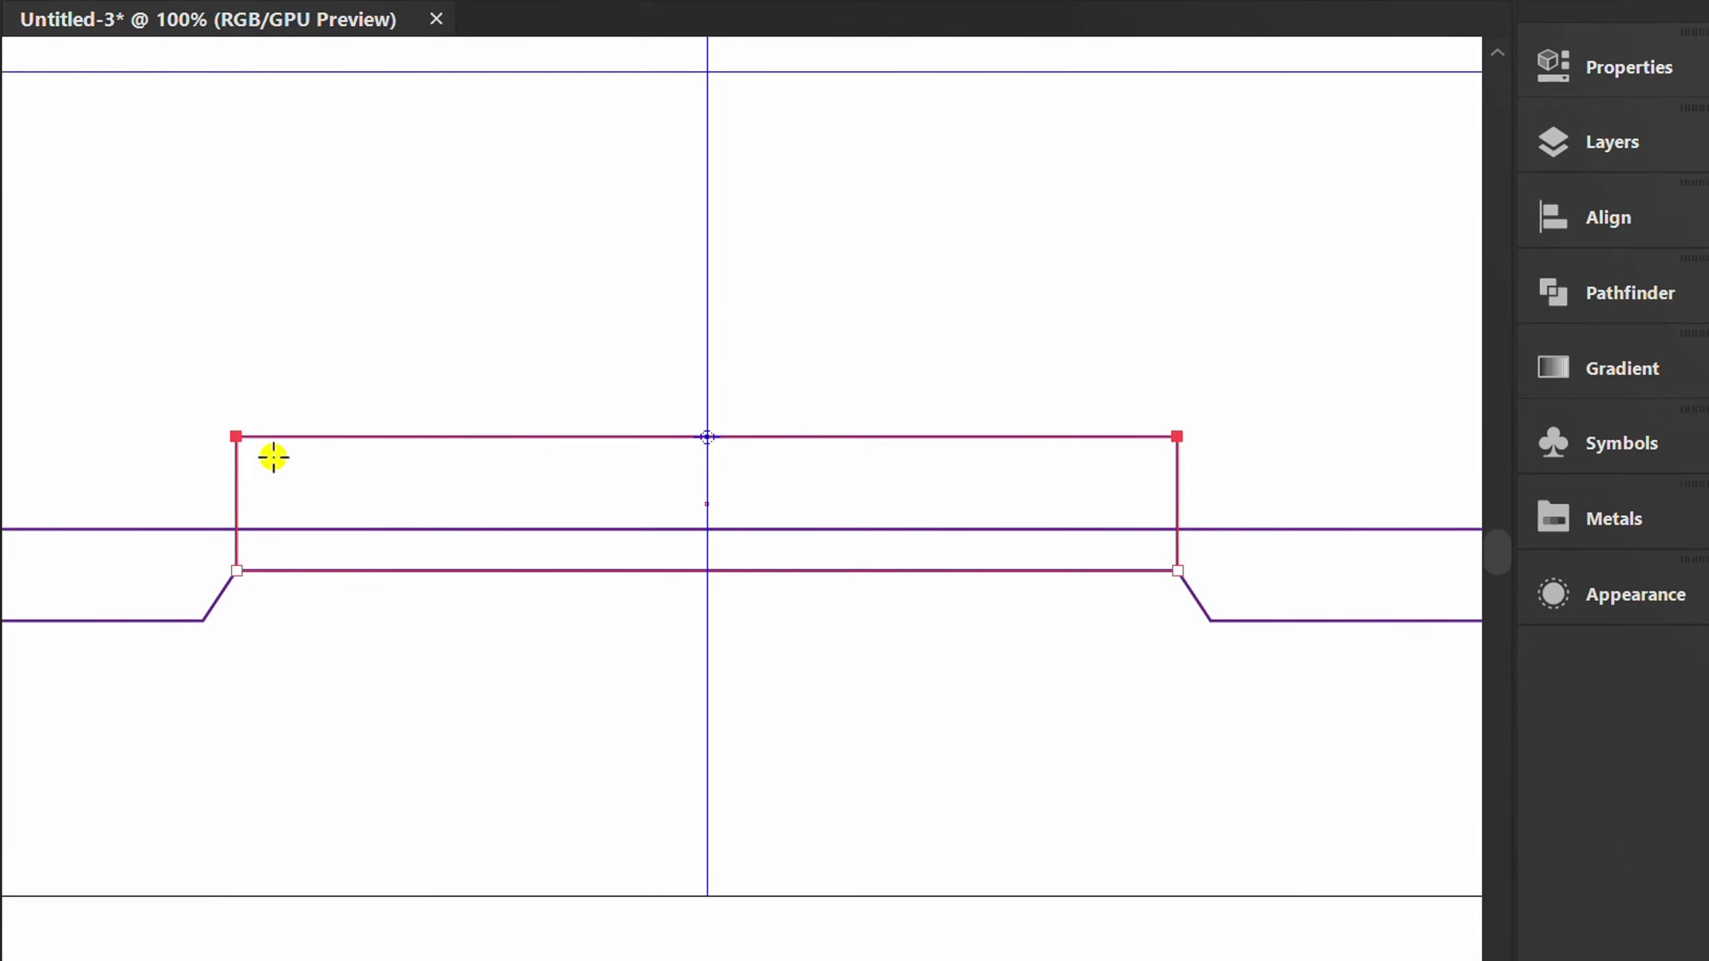
{"action": "left_click_drag", "start_coordinate": [237, 438], "coordinate": [329, 427]}
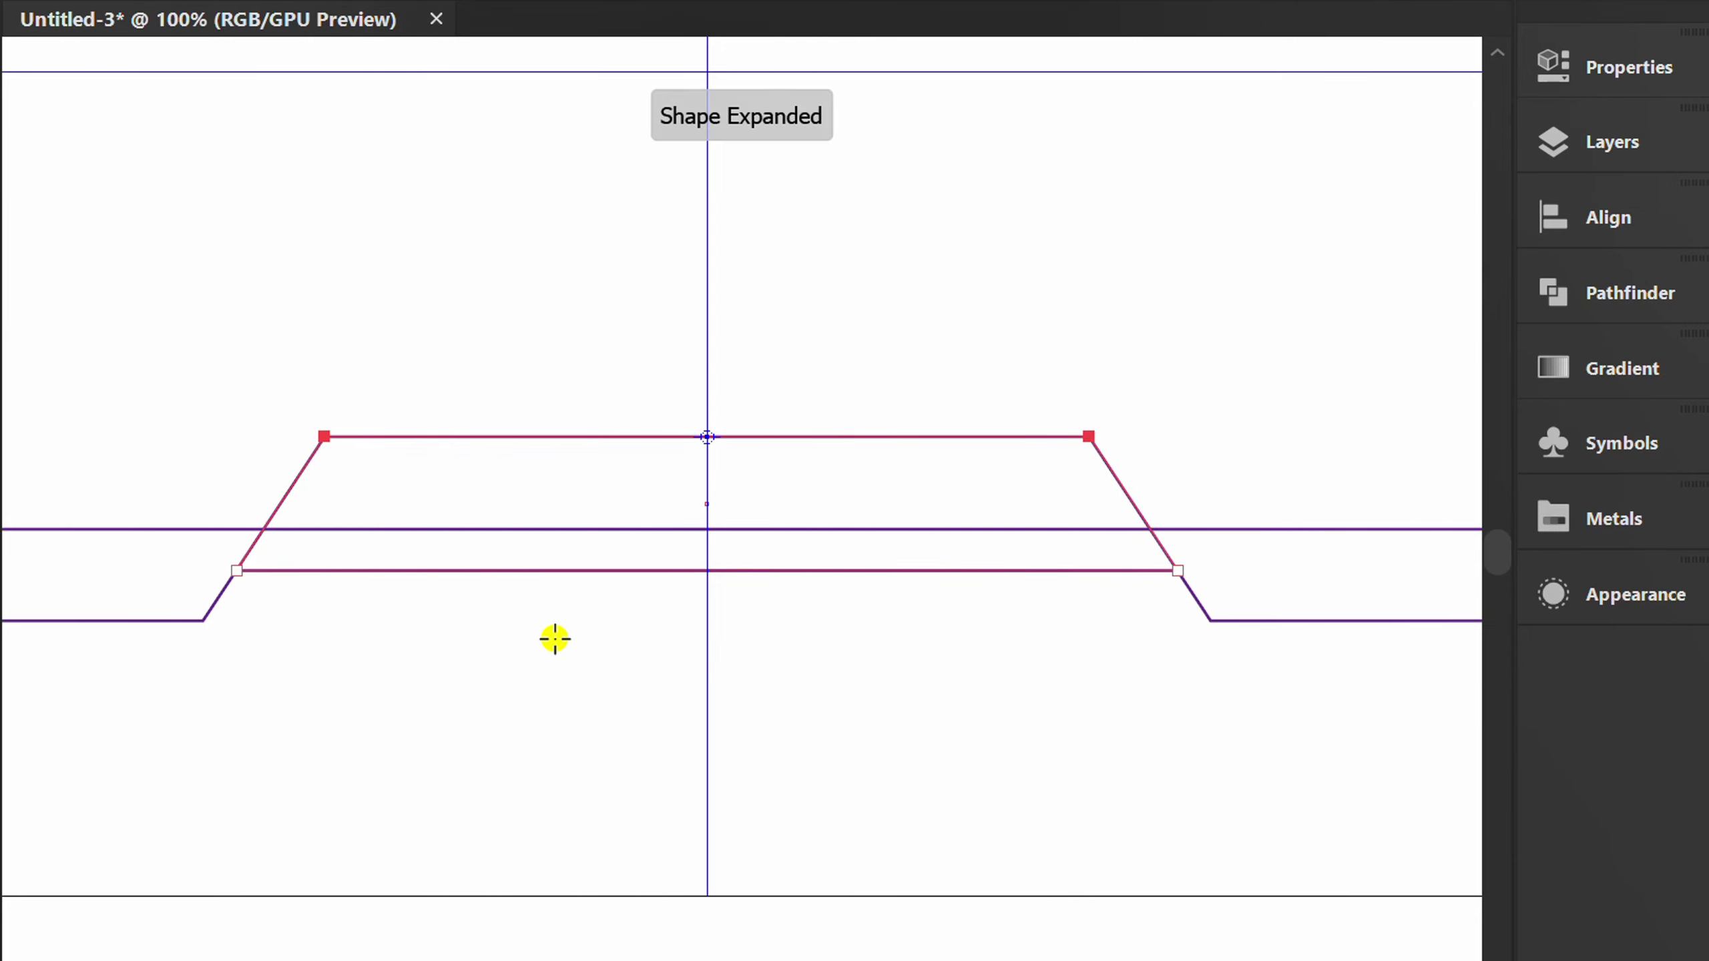
{"action": "scroll", "coordinate": [555, 639], "scroll_direction": "down", "scroll_amount": 2}
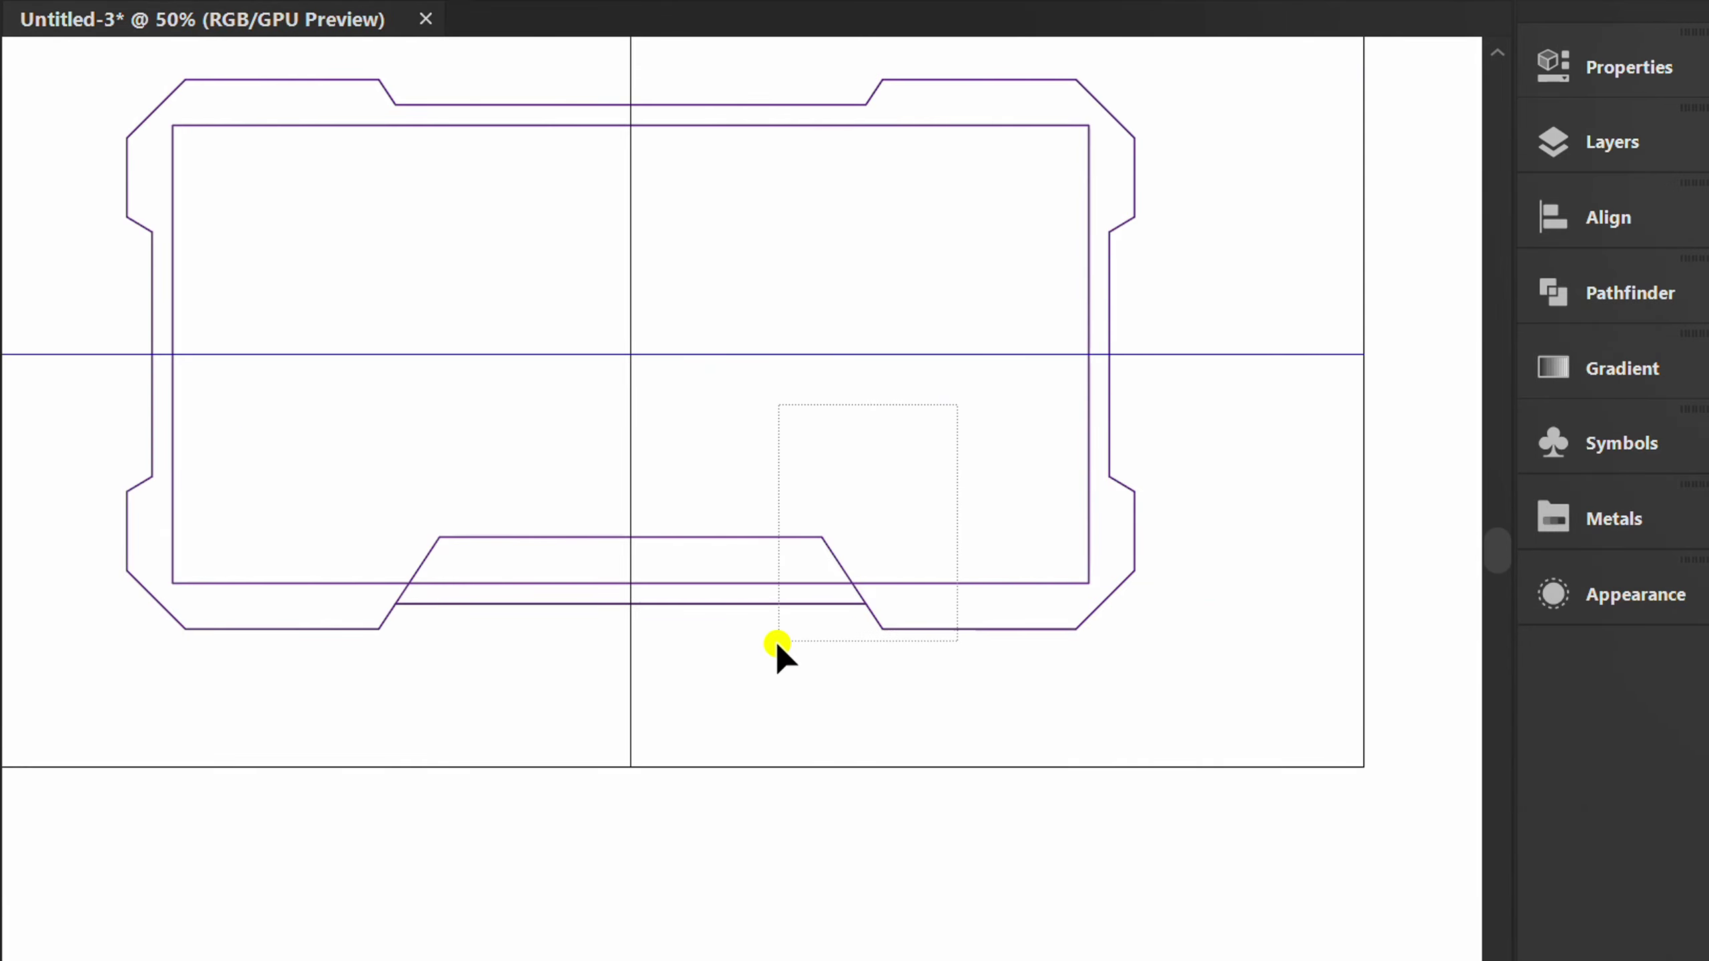
Step: Unite the trapezoid with the frame outline using Pathfinder
{"action": "left_click_drag", "start_coordinate": [880, 516], "coordinate": [775, 641]}
{"action": "left_click", "coordinate": [1571, 321]}
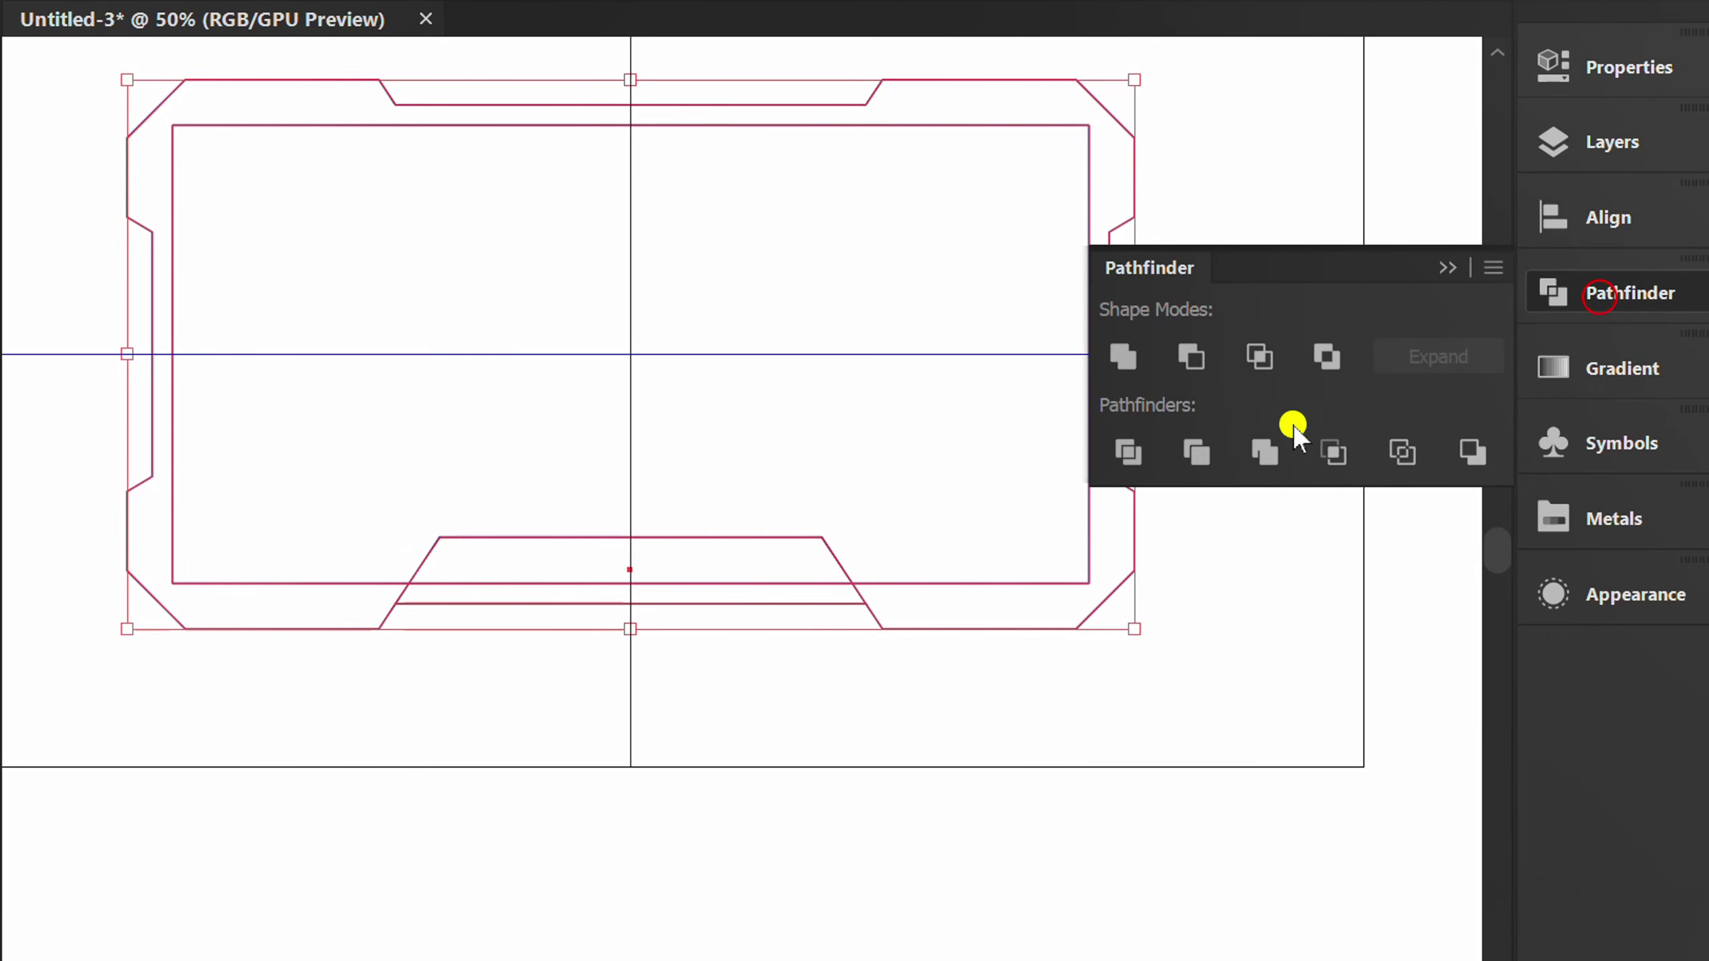
{"action": "left_click", "coordinate": [1130, 358]}
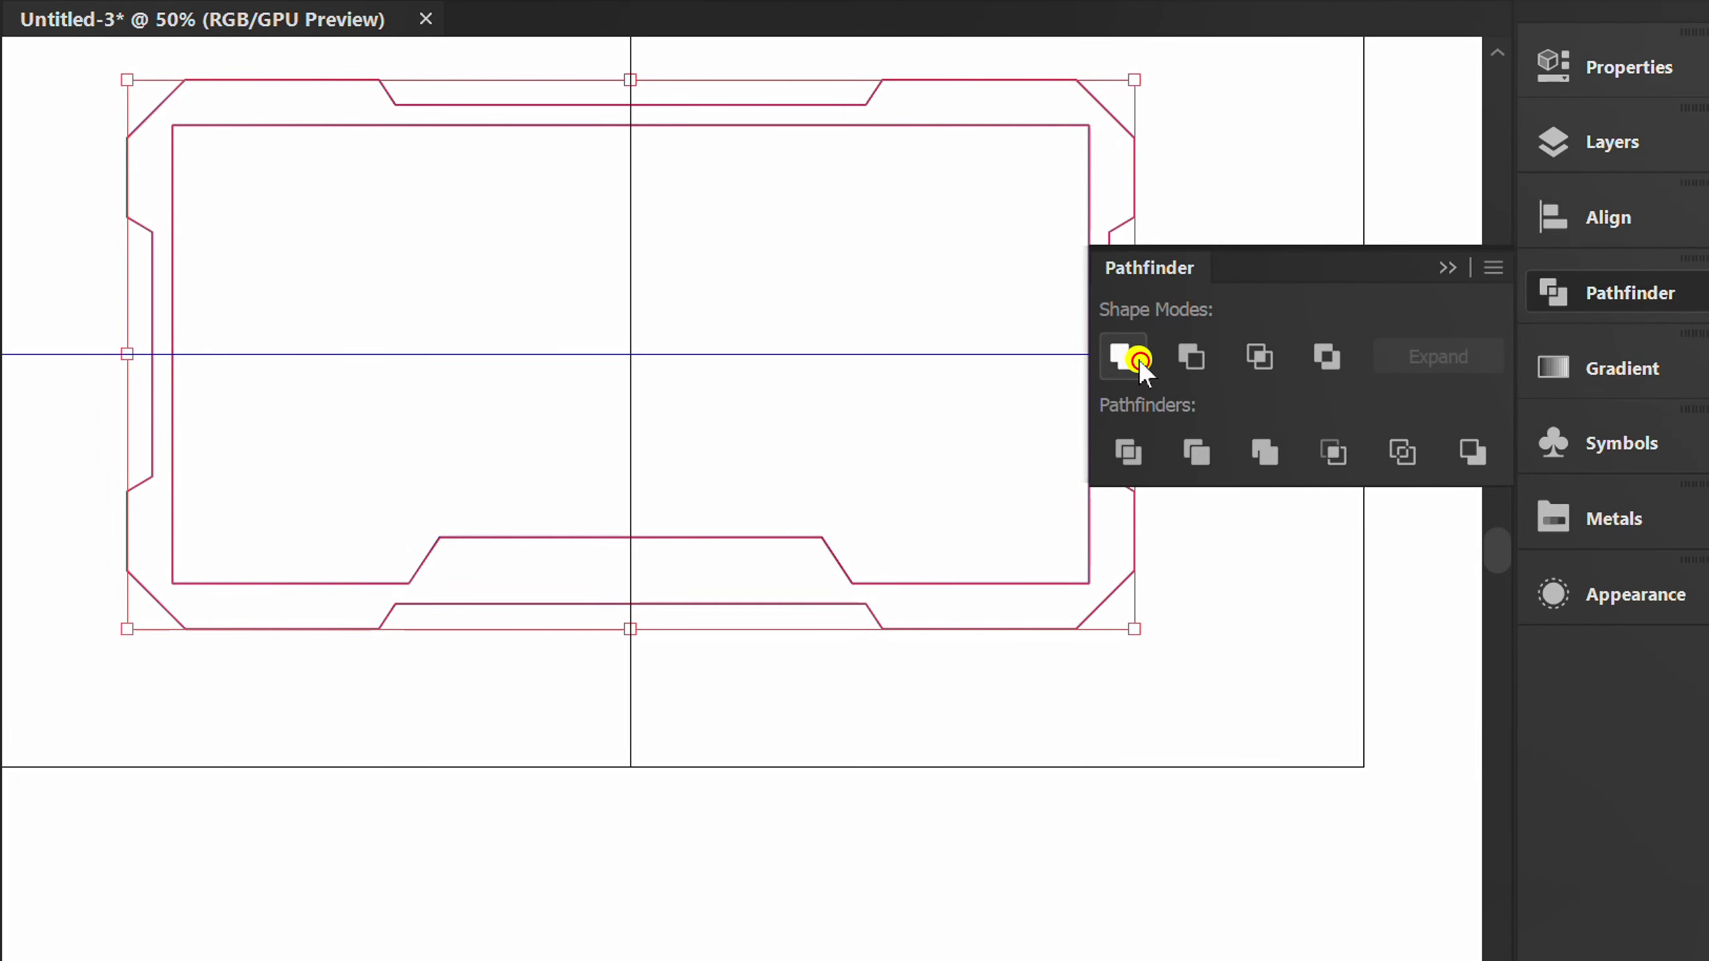
{"action": "left_click", "coordinate": [1448, 268]}
{"action": "key", "text": "backslash"}
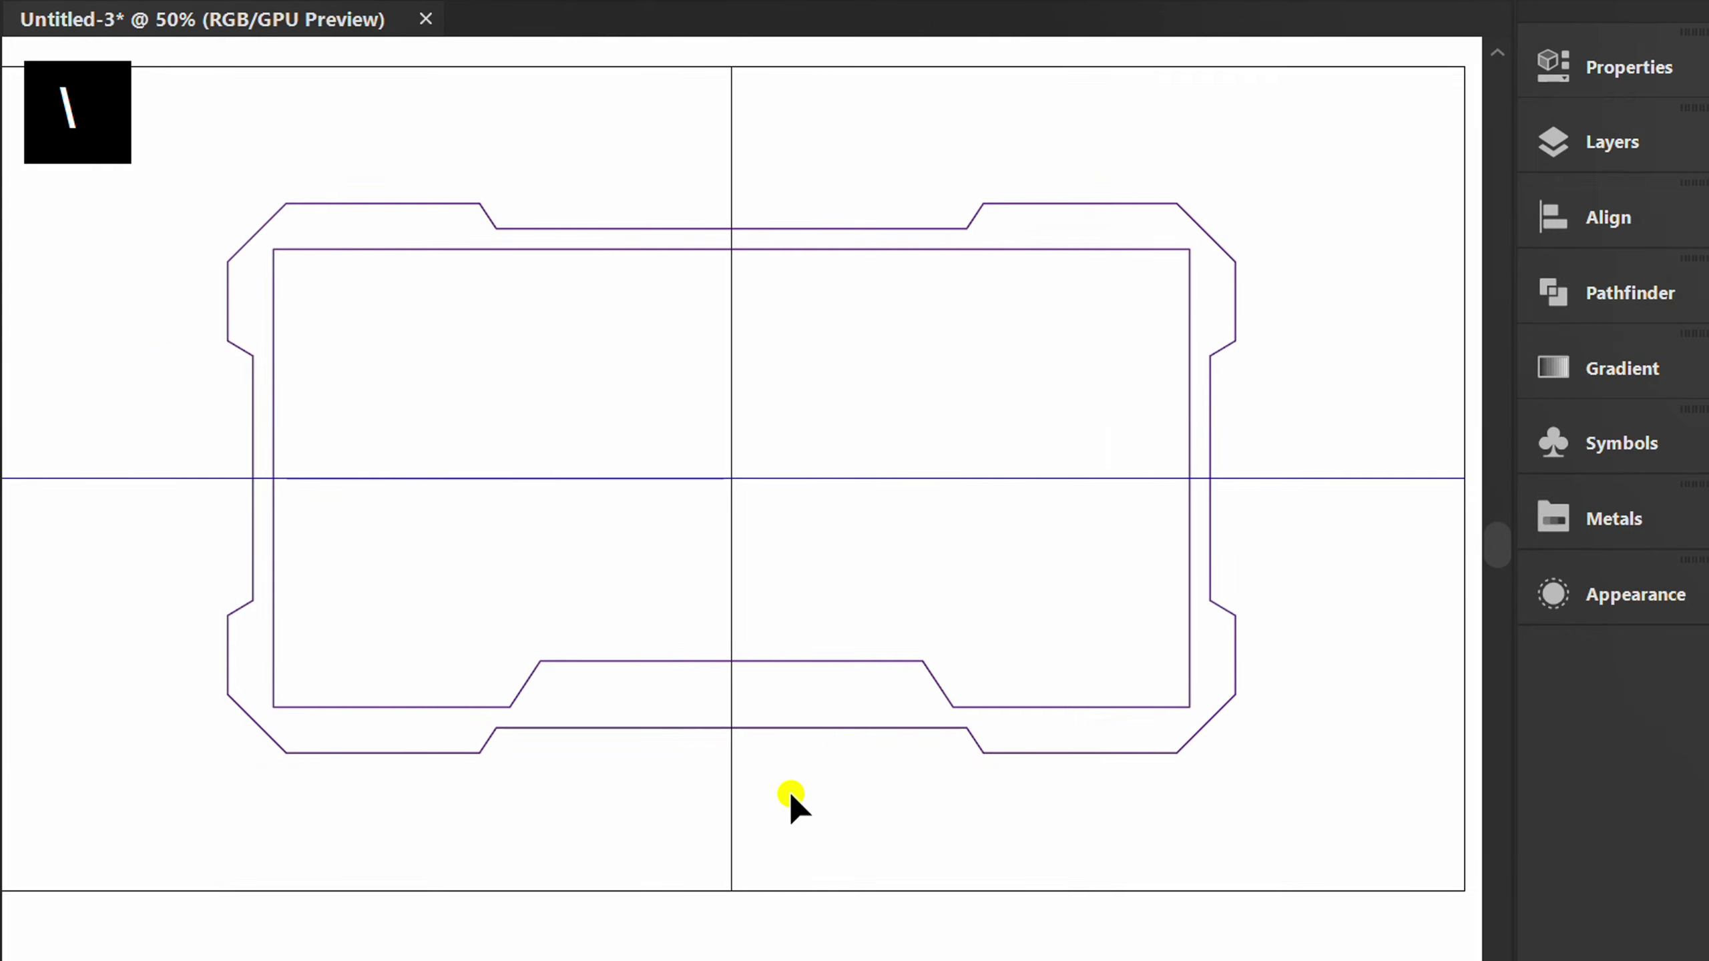
{"action": "scroll", "coordinate": [818, 153], "scroll_direction": "up", "scroll_amount": 2}
Step: Draw a thick line along the frame's top edge, nudge it down and send it to back
{"action": "left_click_drag", "start_coordinate": [139, 254], "coordinate": [1148, 254]}
{"action": "left_click", "coordinate": [1596, 74]}
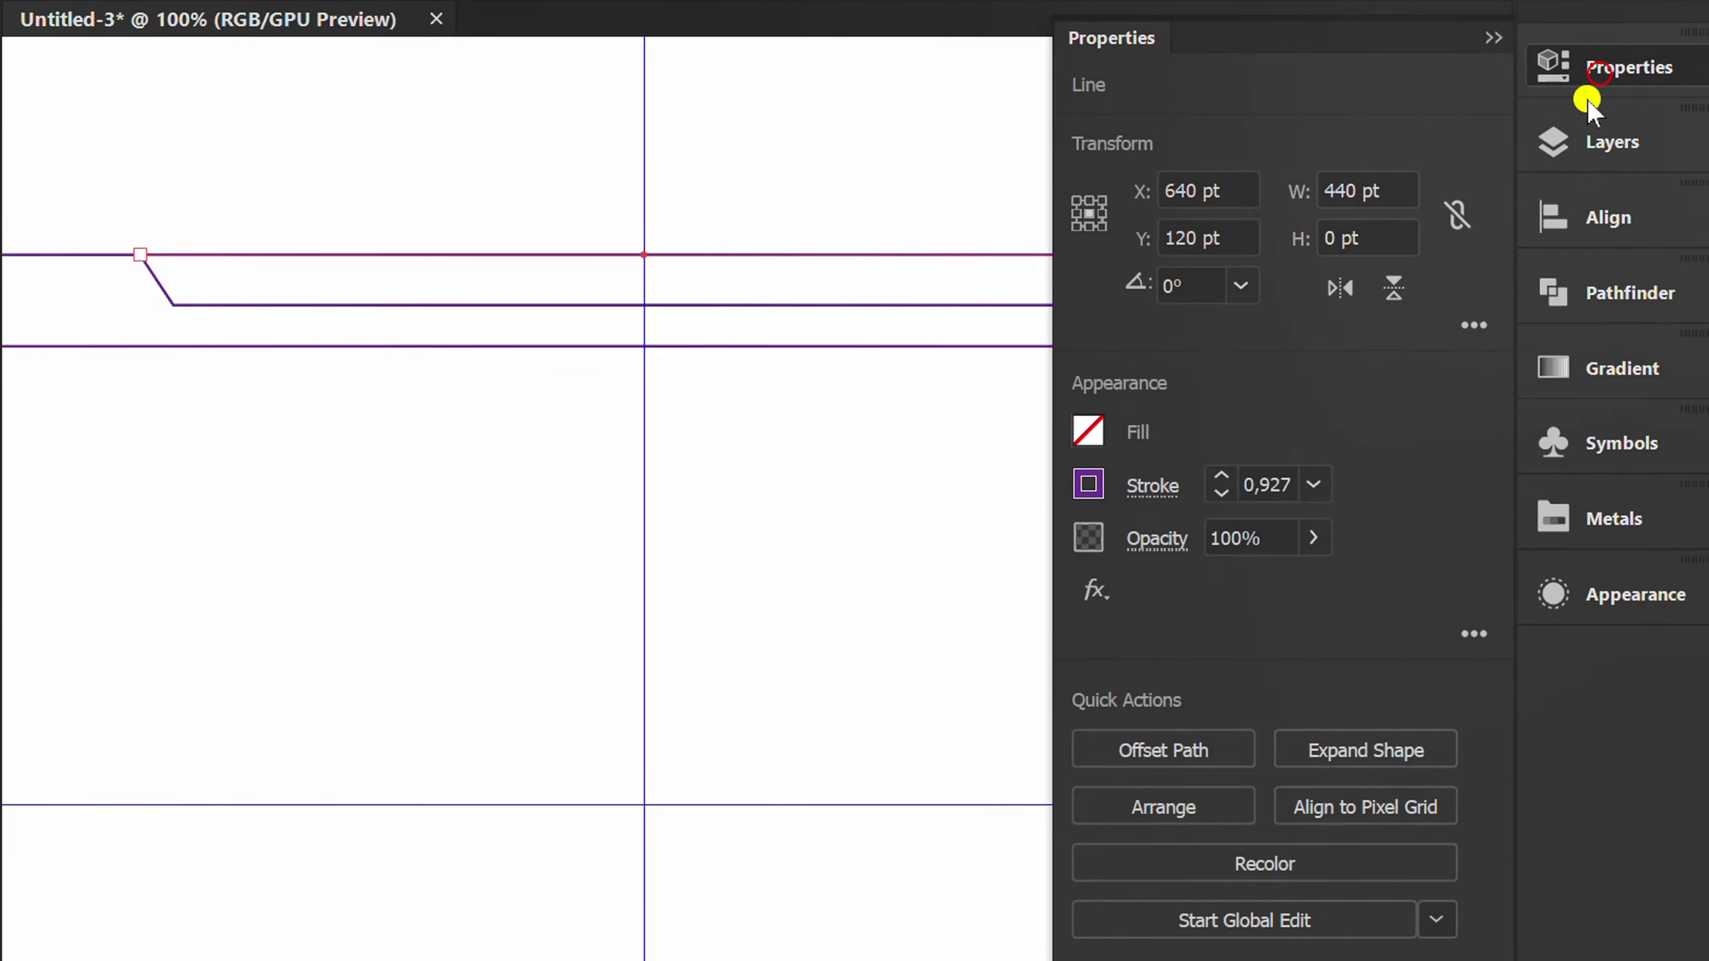
{"action": "scroll", "coordinate": [1283, 489], "scroll_direction": "up", "scroll_amount": 2}
{"action": "scroll", "coordinate": [1283, 489], "scroll_direction": "up", "scroll_amount": 1}
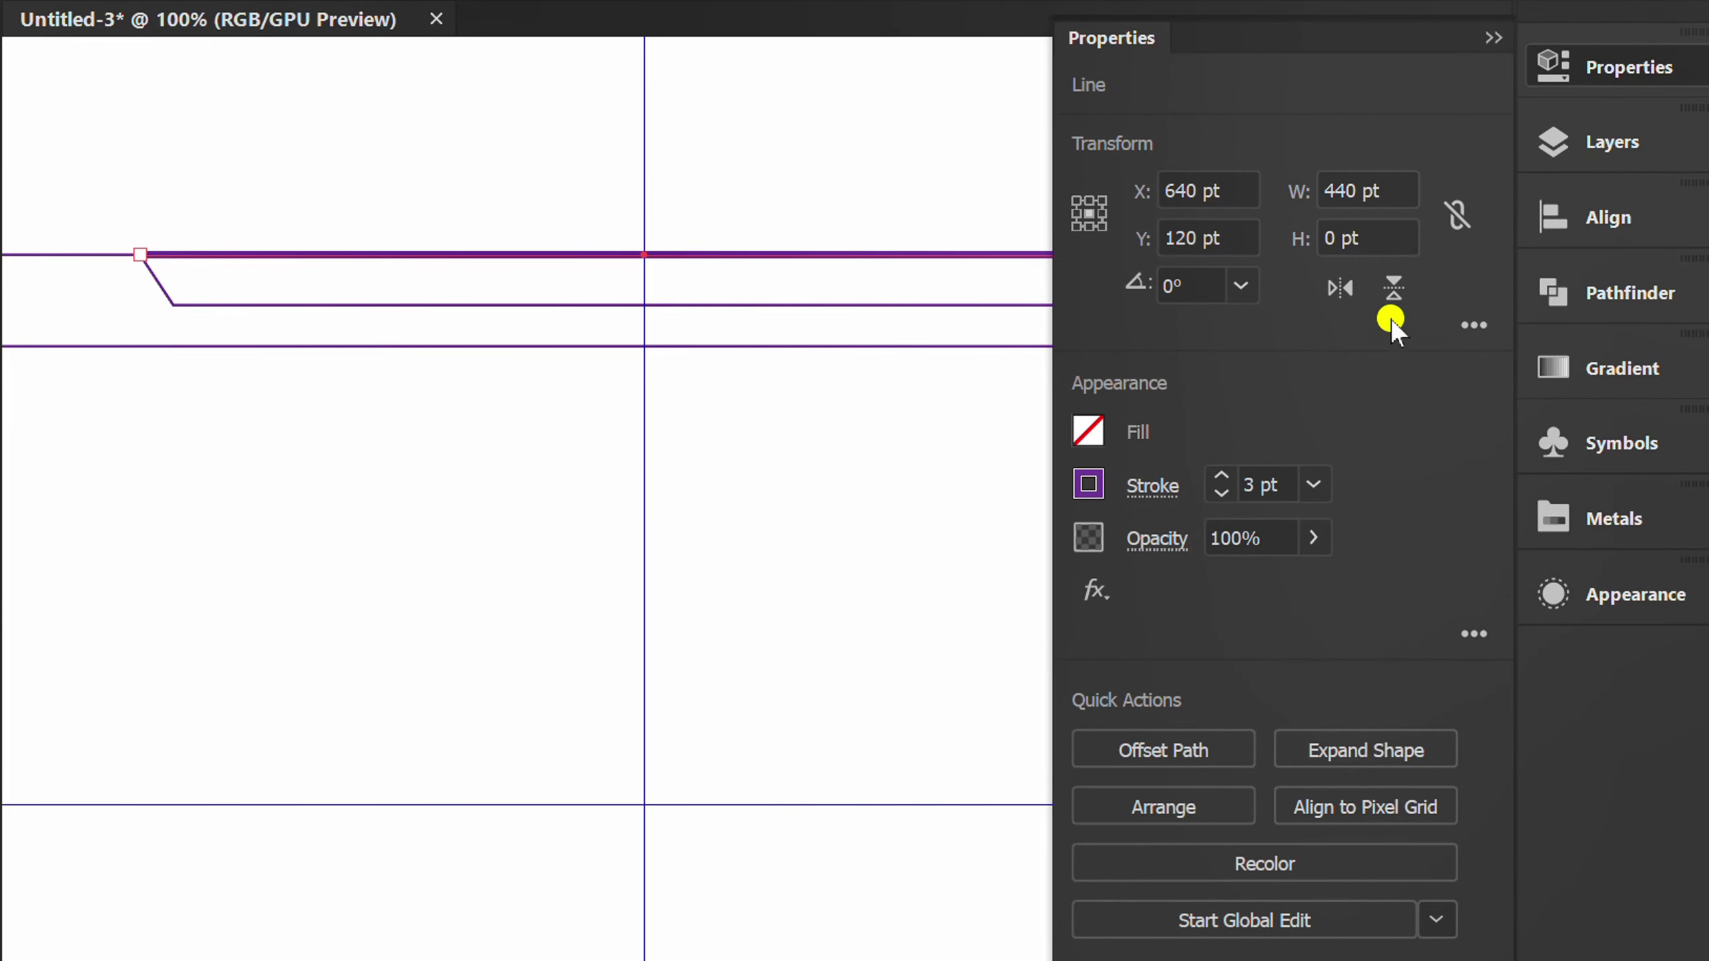
{"action": "left_click", "coordinate": [1488, 38]}
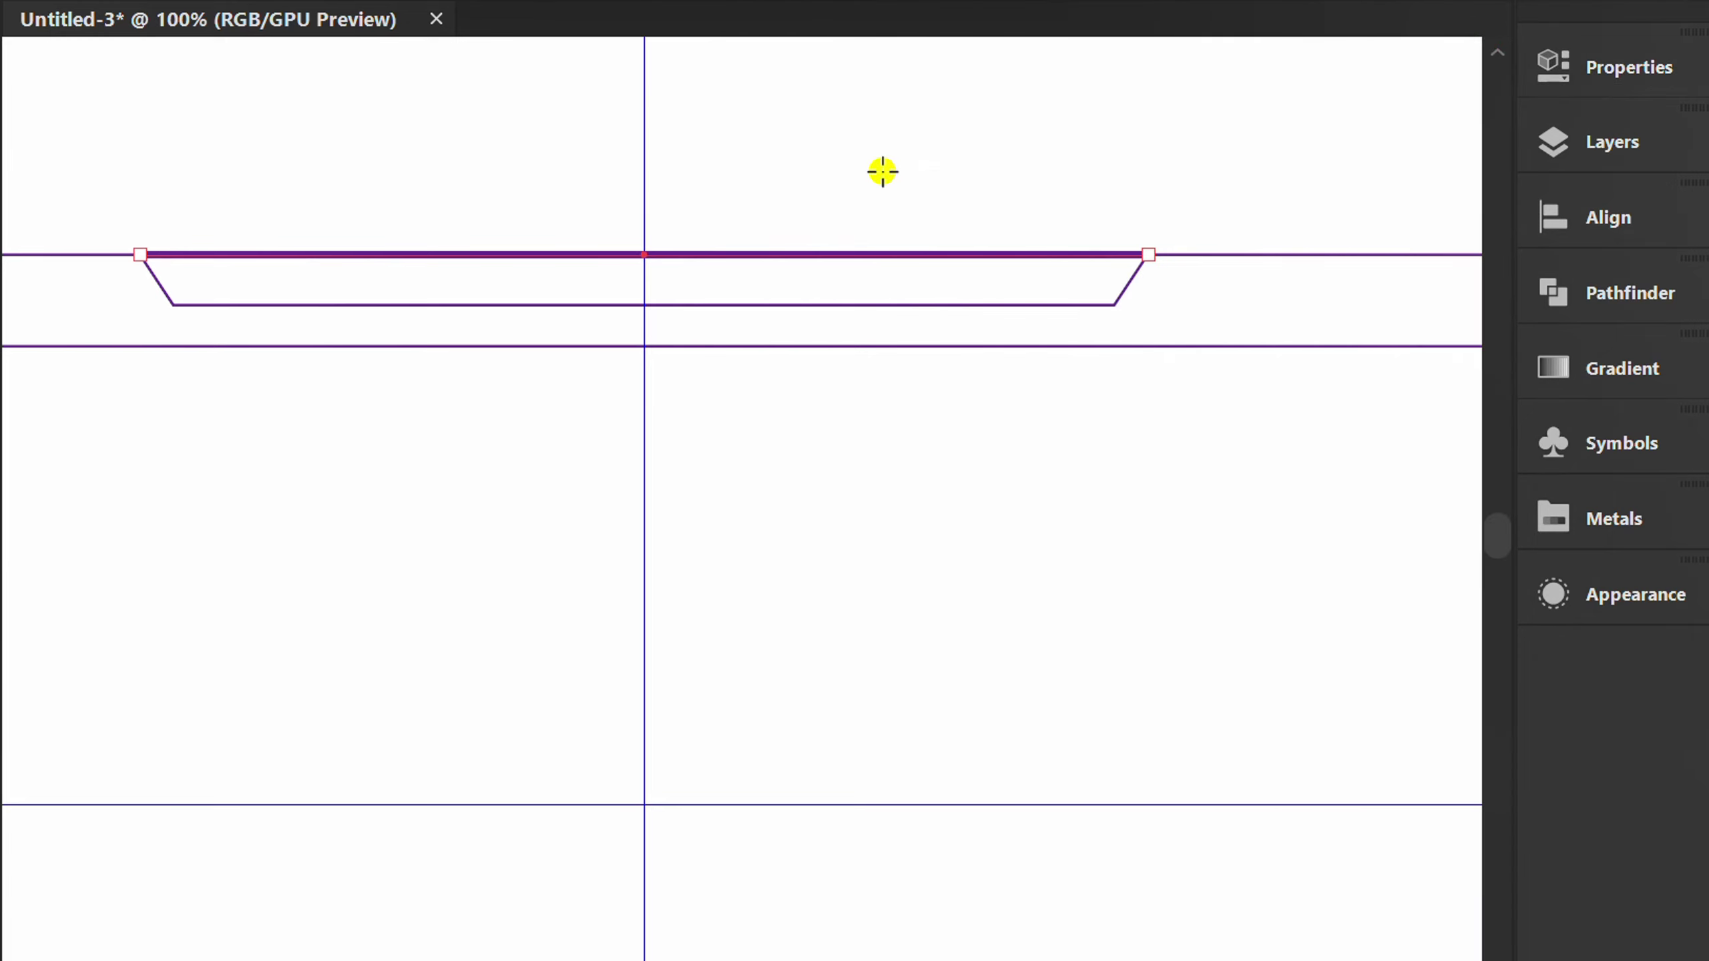
{"action": "key", "text": "shift+Down"}
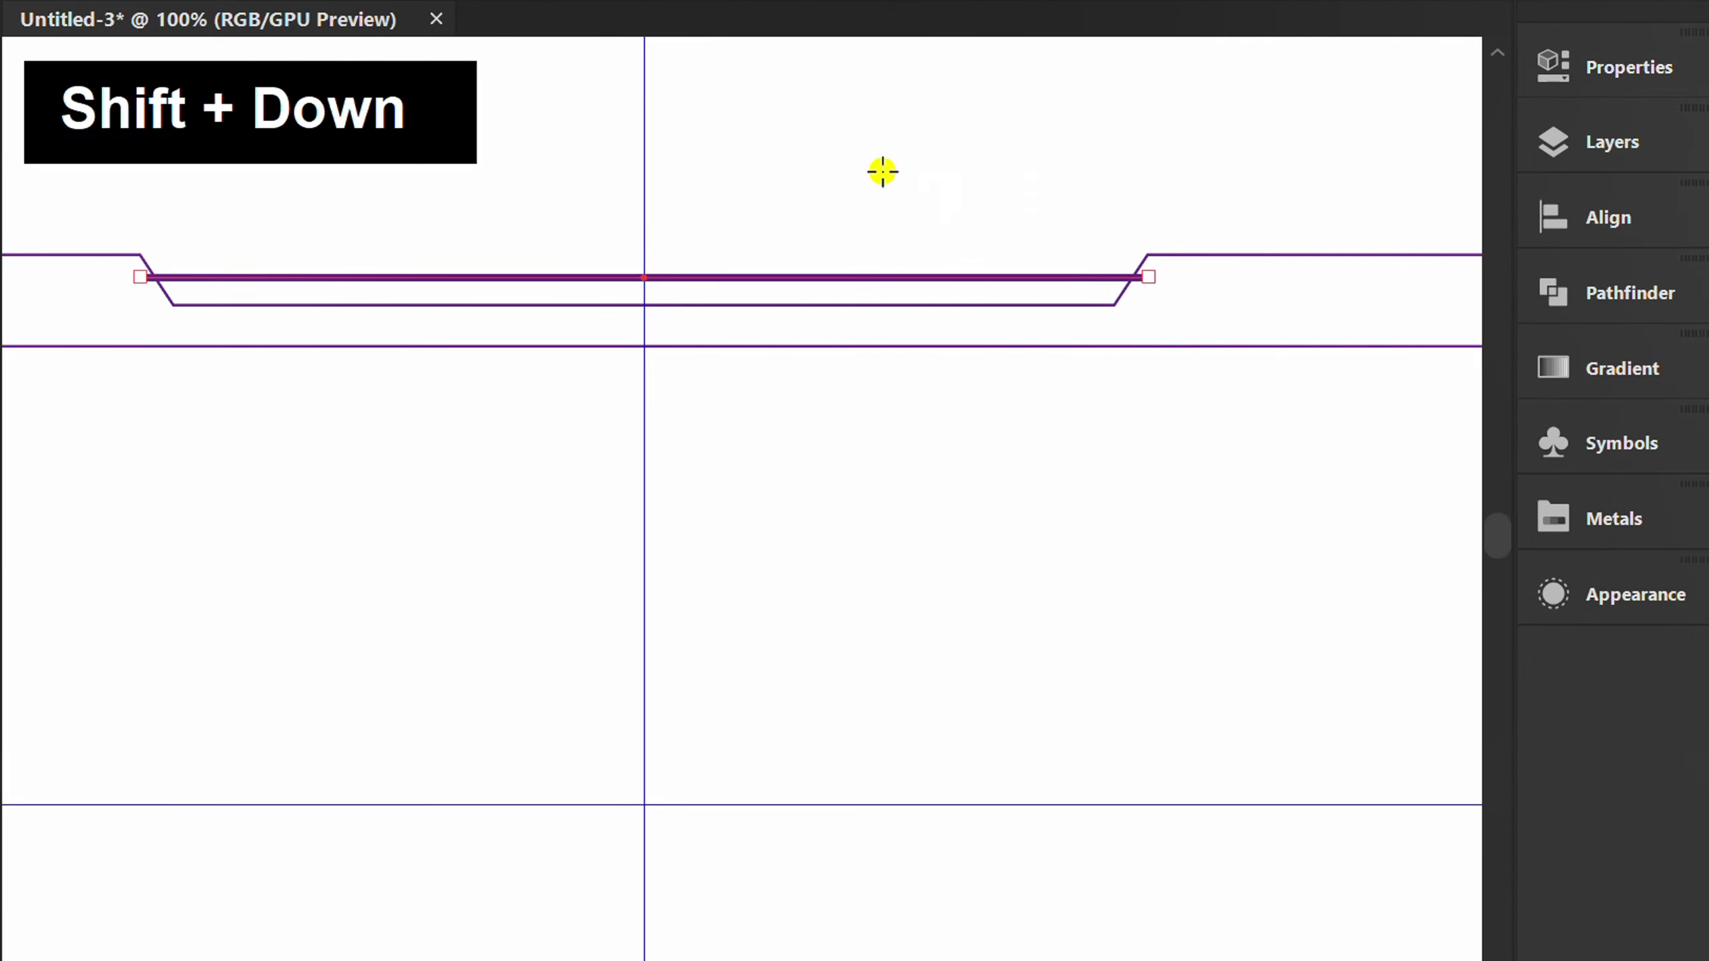
{"action": "right_click", "coordinate": [470, 215]}
{"action": "mouse_move", "coordinate": [571, 788]}
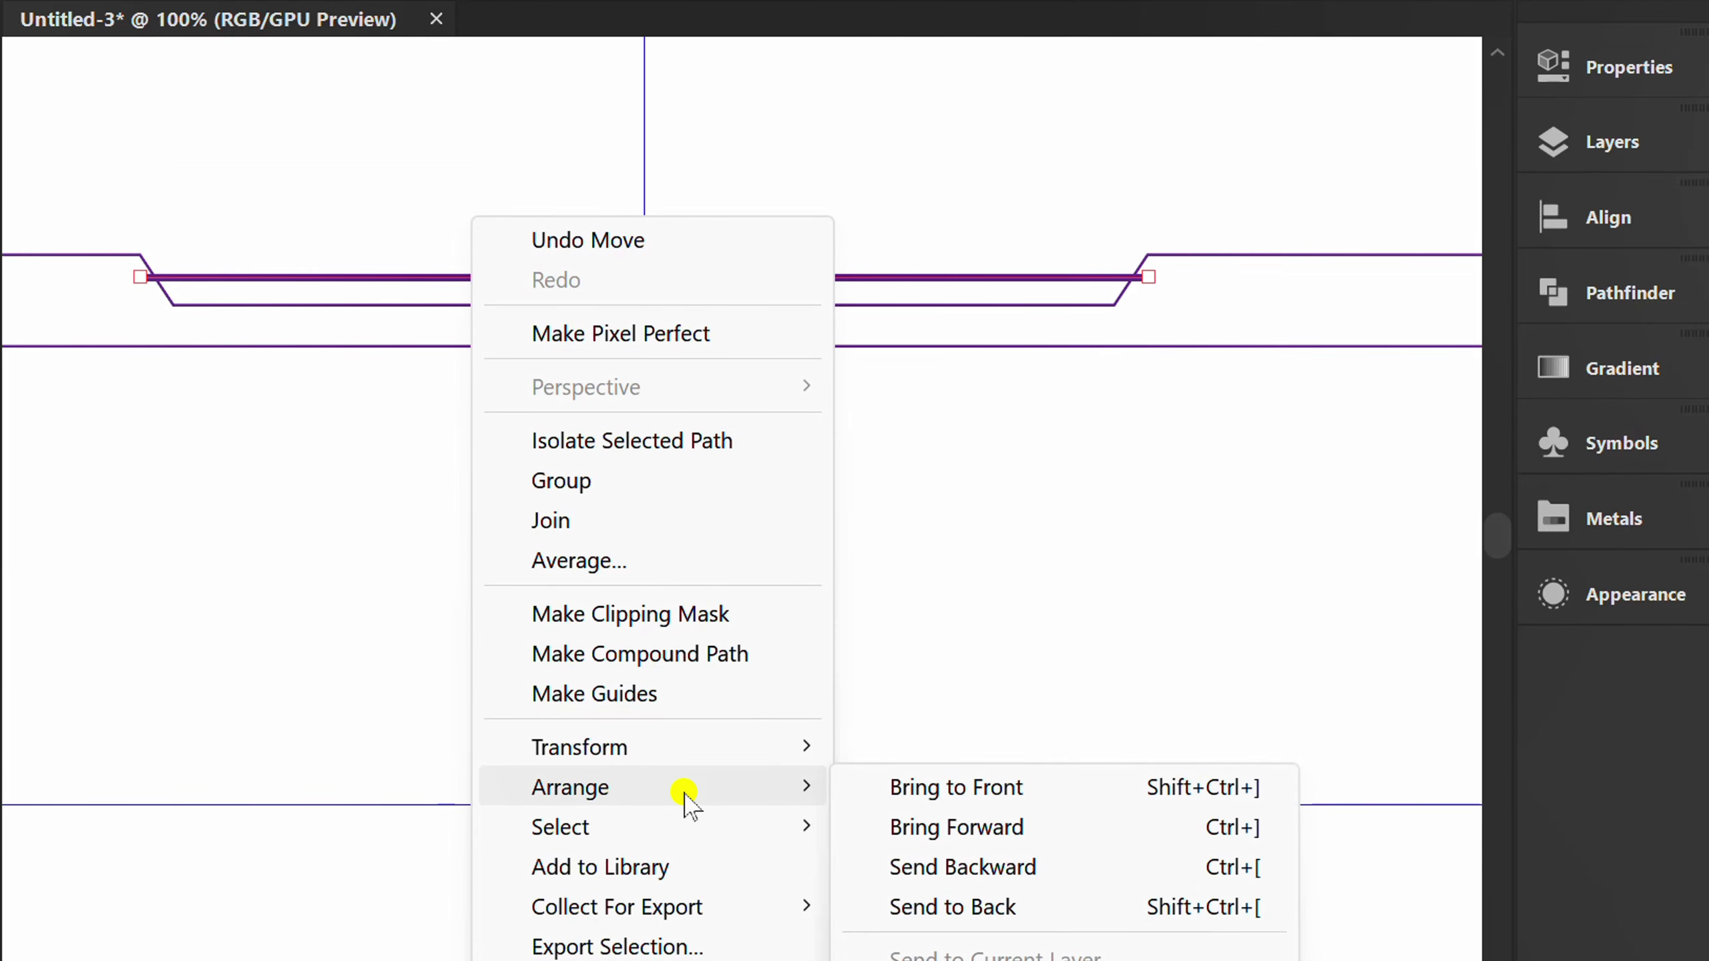
{"action": "left_click", "coordinate": [956, 906]}
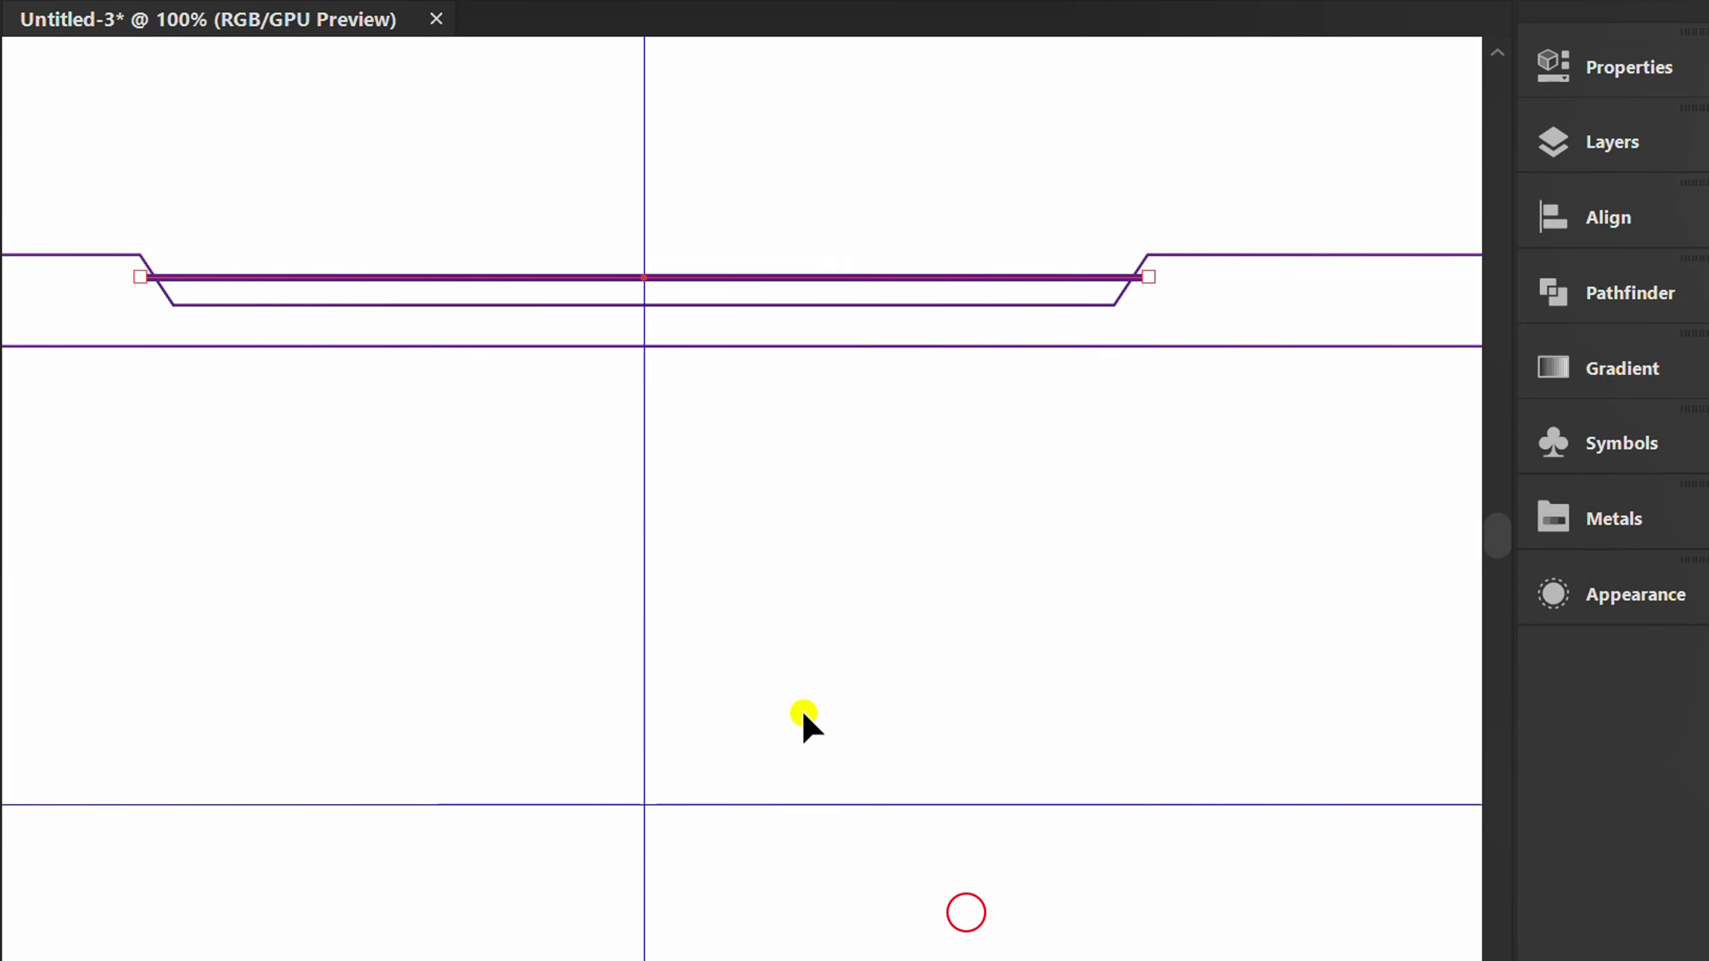
Step: Set the top accent line's stroke colour to cyan
{"action": "key", "text": "ctrl+minus"}
{"action": "left_click", "coordinate": [612, 286]}
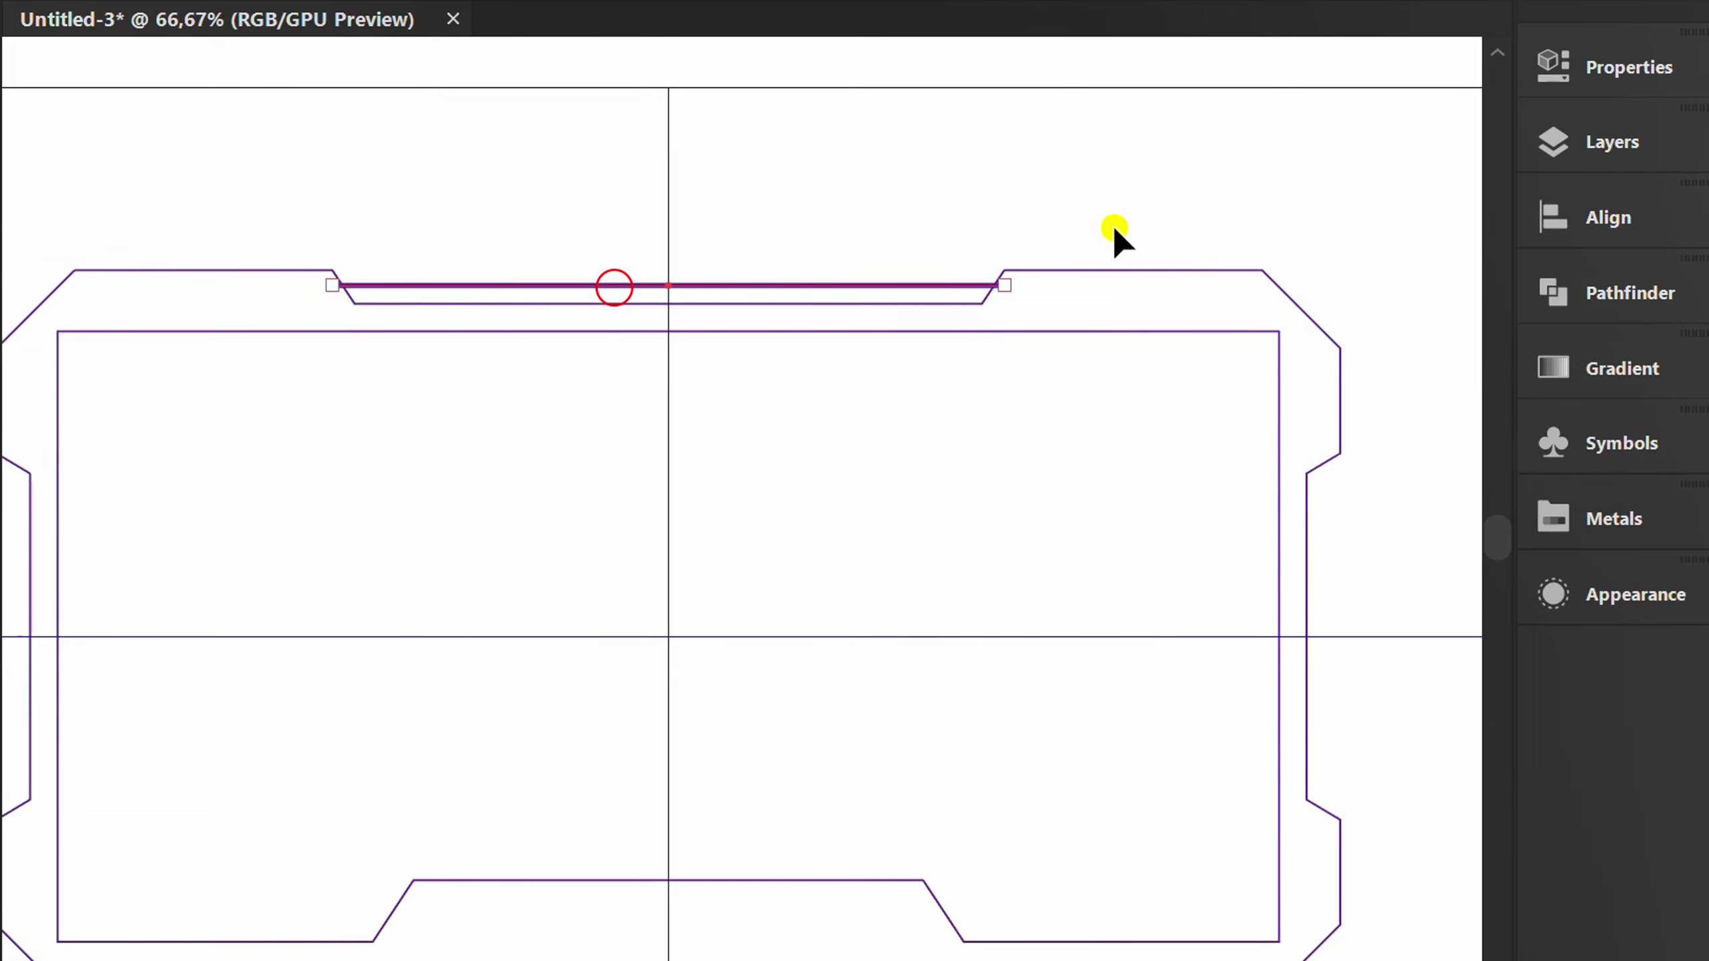
{"action": "left_click", "coordinate": [1600, 78]}
{"action": "left_click", "coordinate": [1089, 489]}
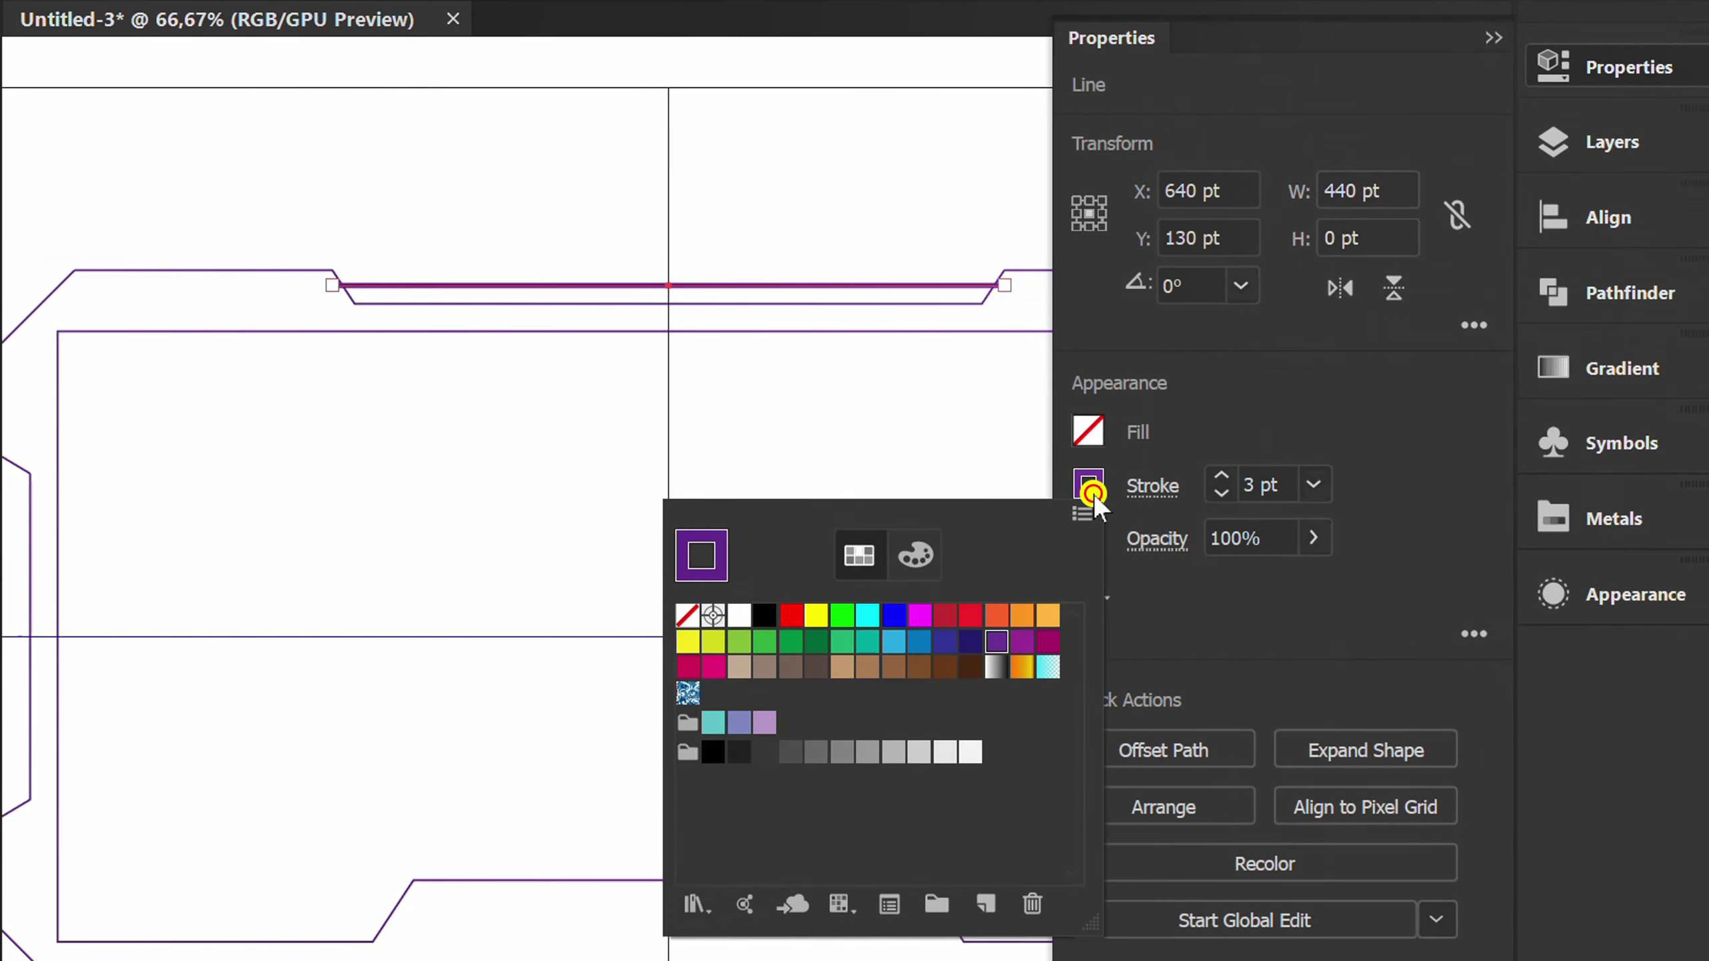
{"action": "left_click", "coordinate": [870, 617]}
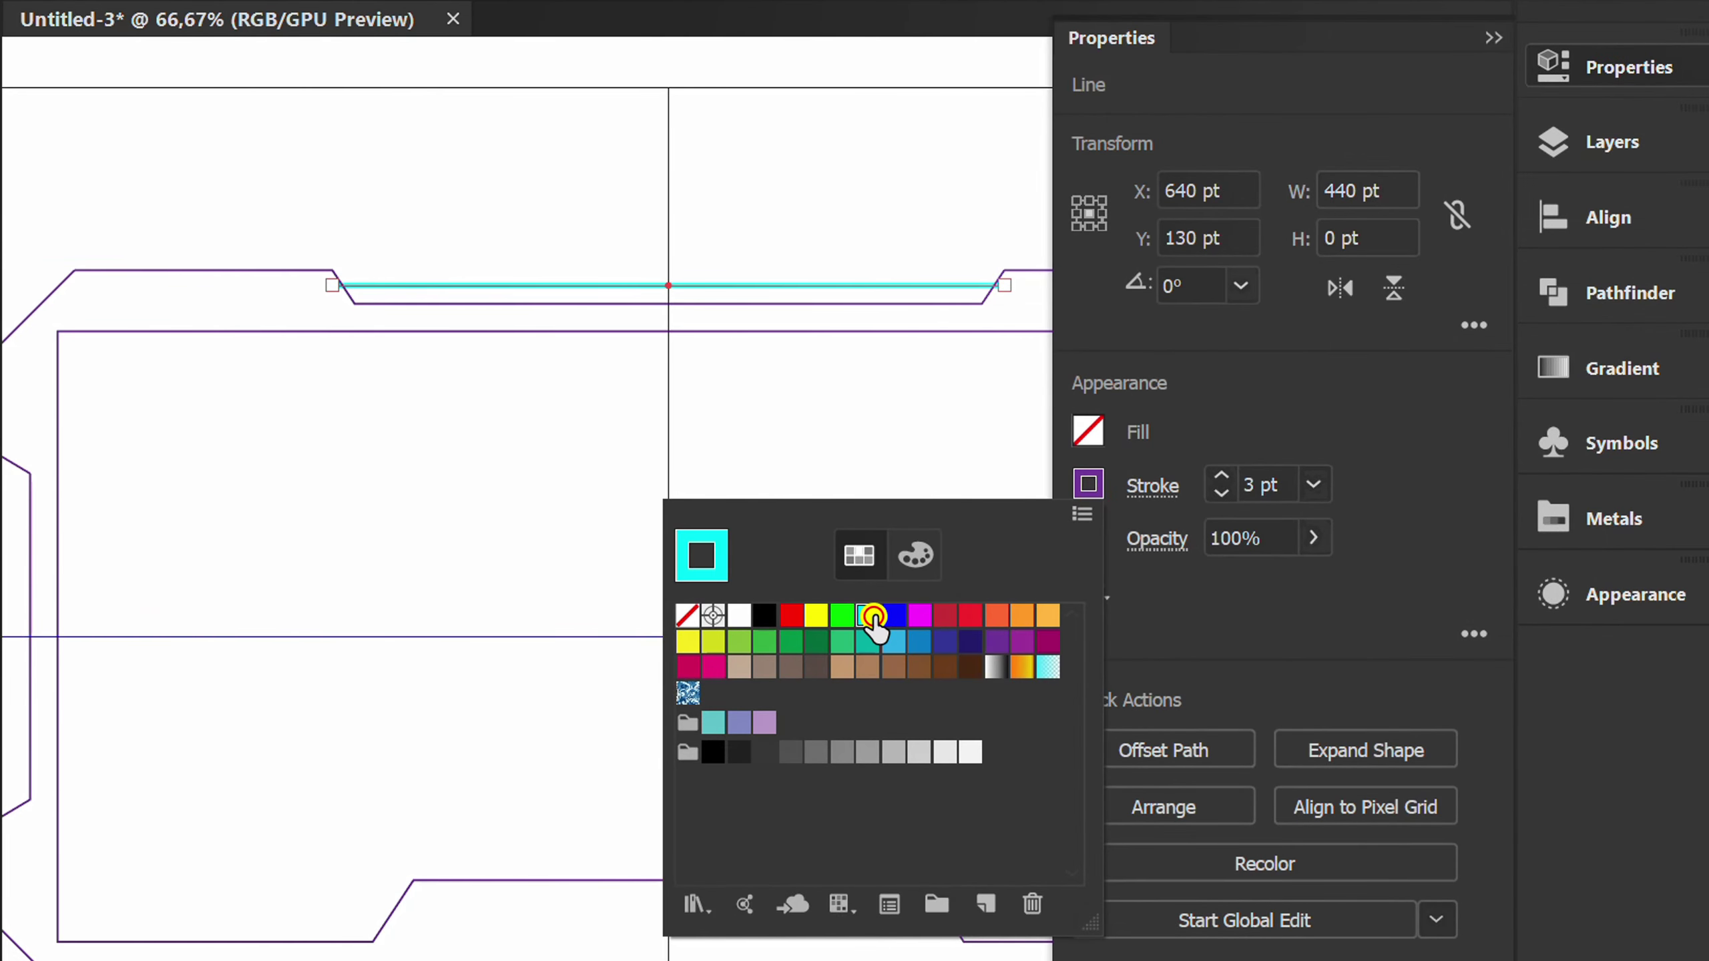
{"action": "left_click", "coordinate": [534, 537]}
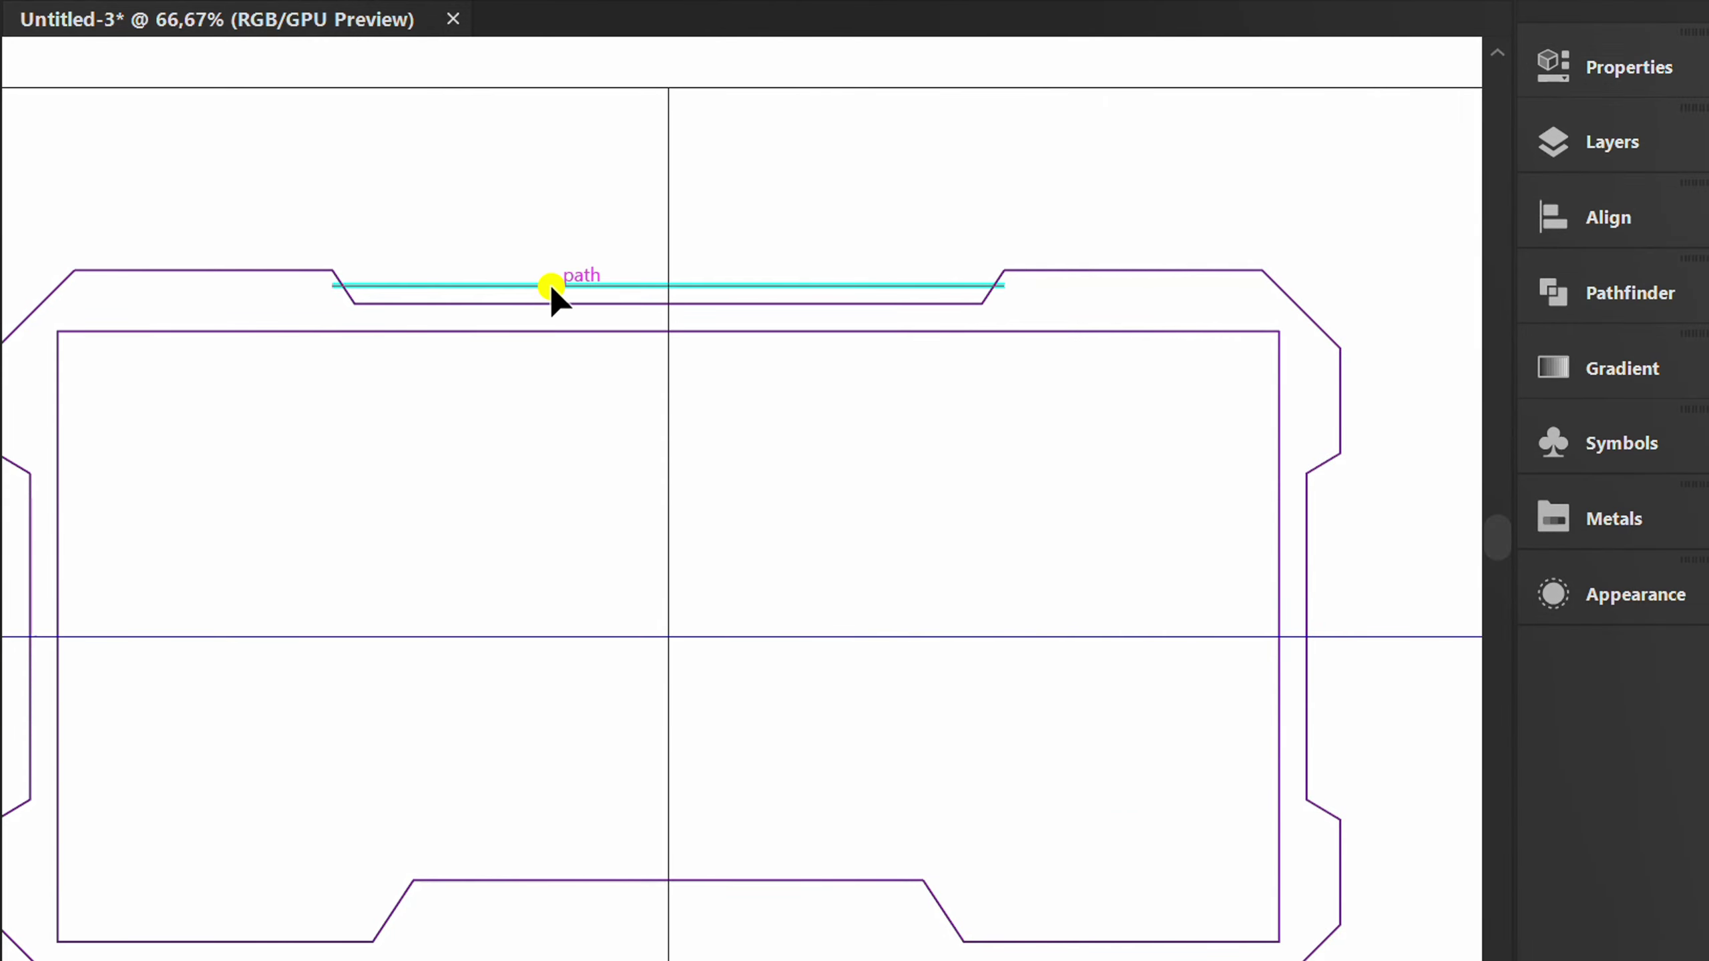
Step: Reflect a copy of the cyan line down to the frame's bottom edge
{"action": "key", "text": "o"}
{"action": "scroll", "coordinate": [559, 268], "scroll_direction": "down", "scroll_amount": 1}
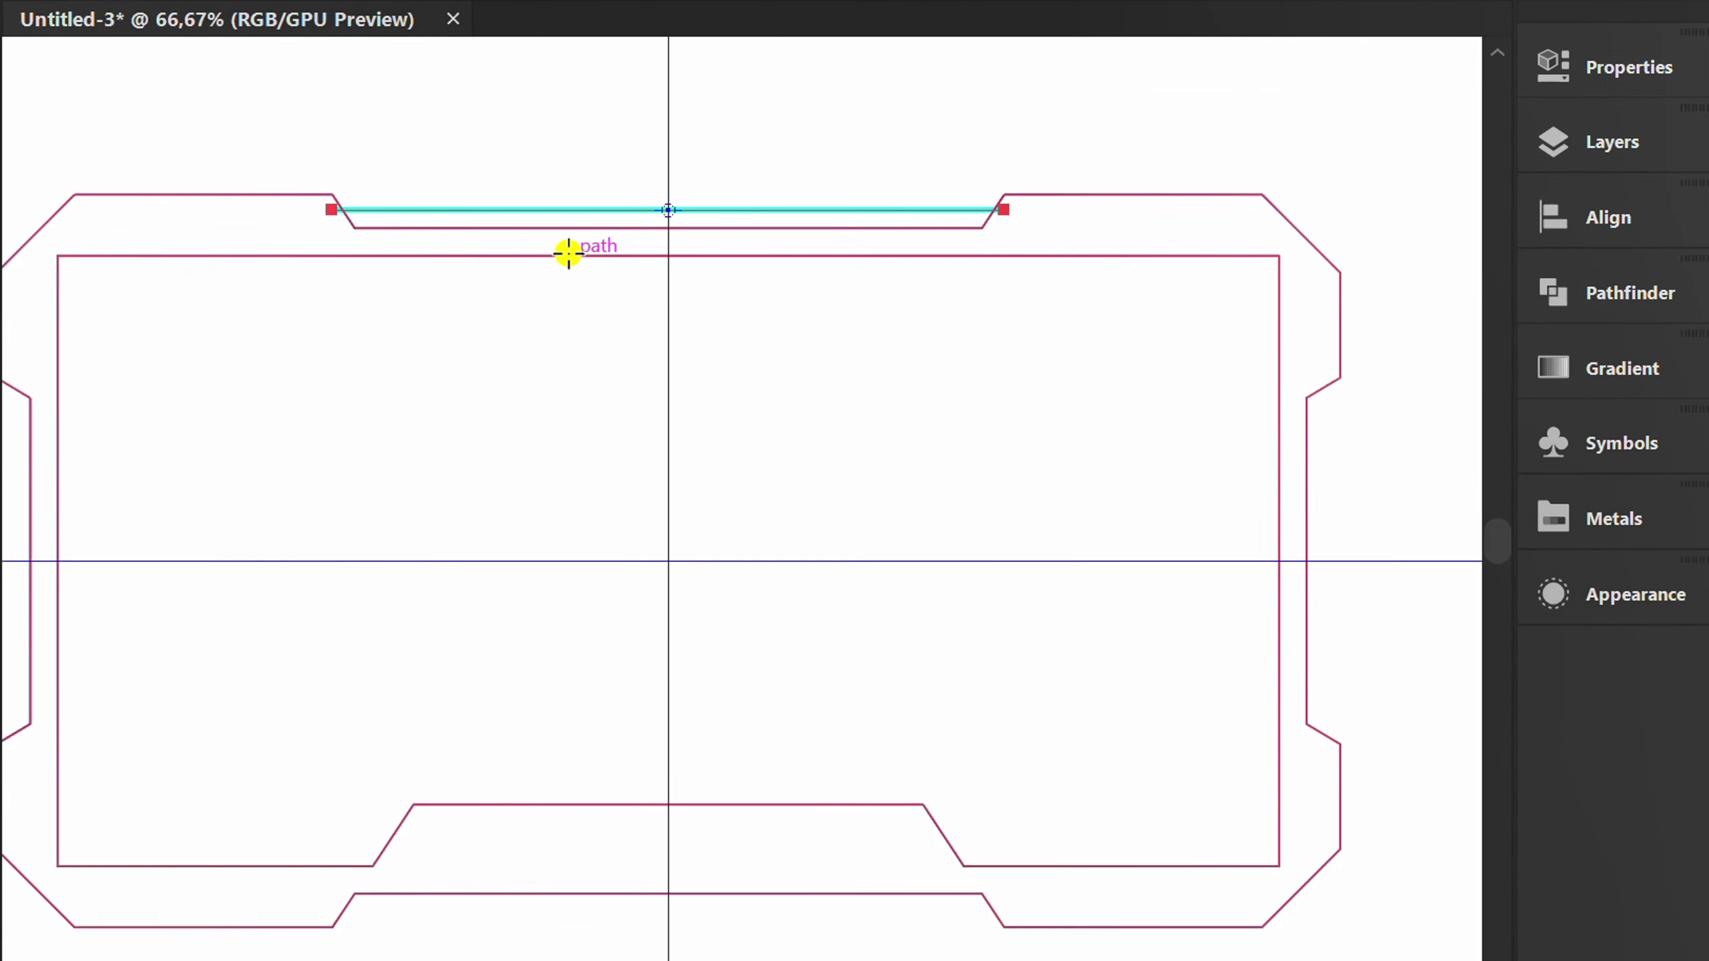
{"action": "left_click_drag", "start_coordinate": [689, 495], "coordinate": [751, 663]}
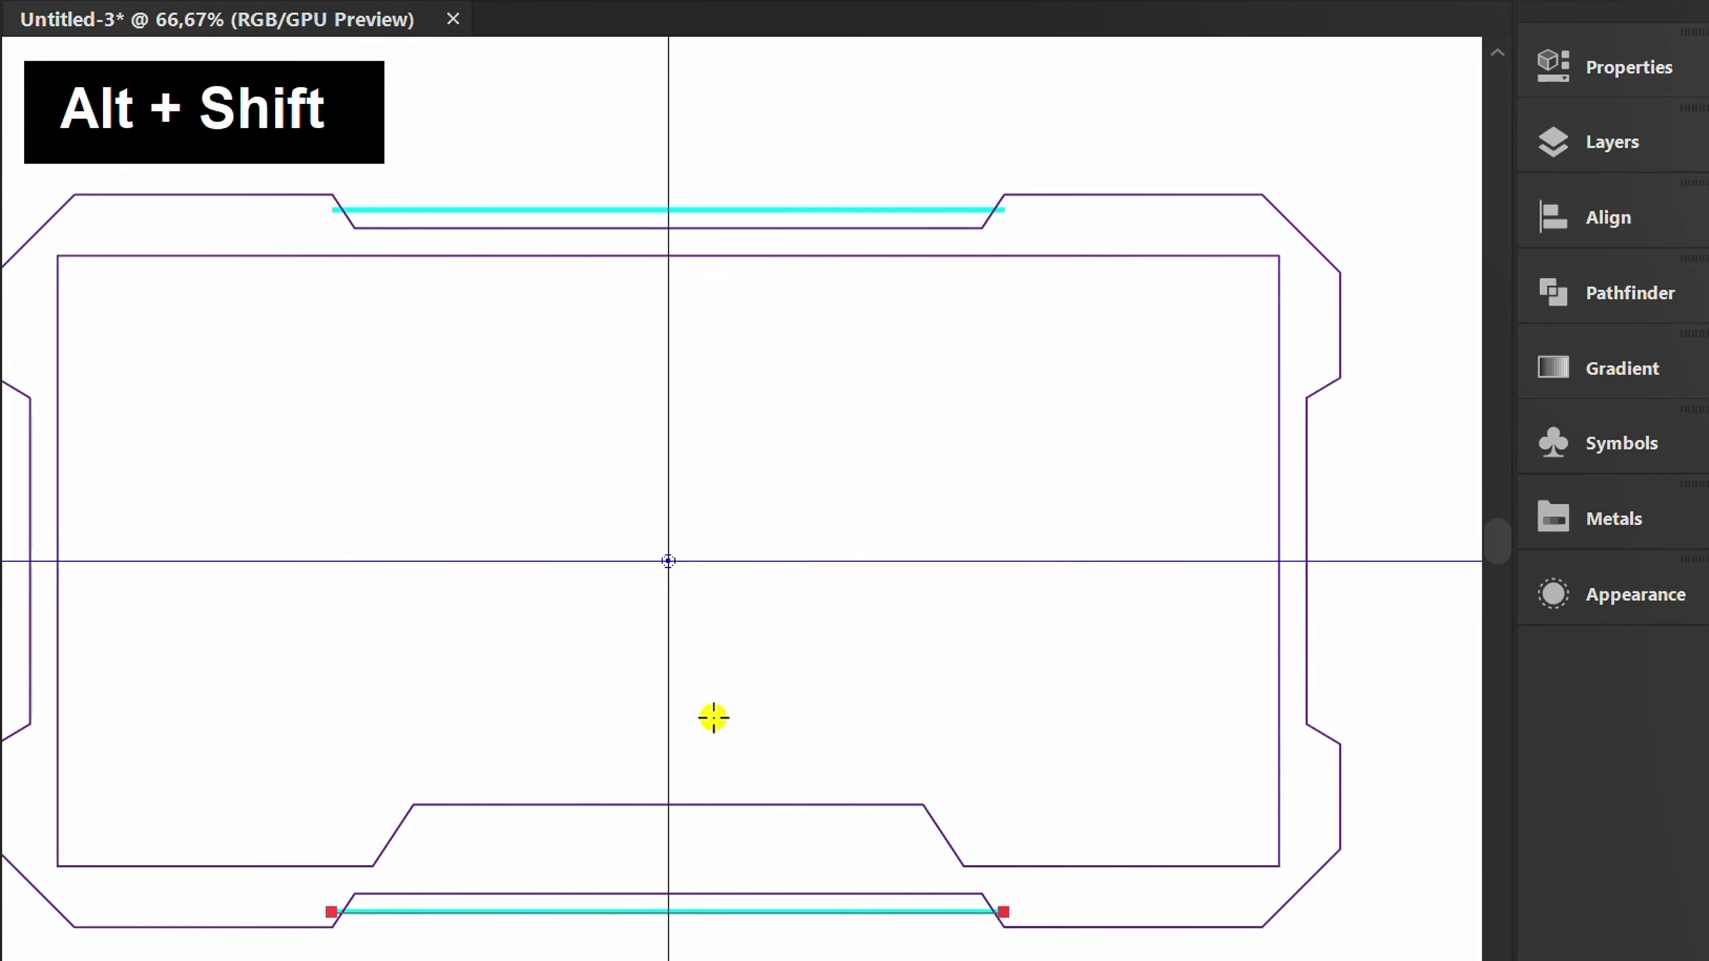
{"action": "key", "text": "v"}
{"action": "scroll", "coordinate": [1292, 158], "scroll_direction": "down", "scroll_amount": 1}
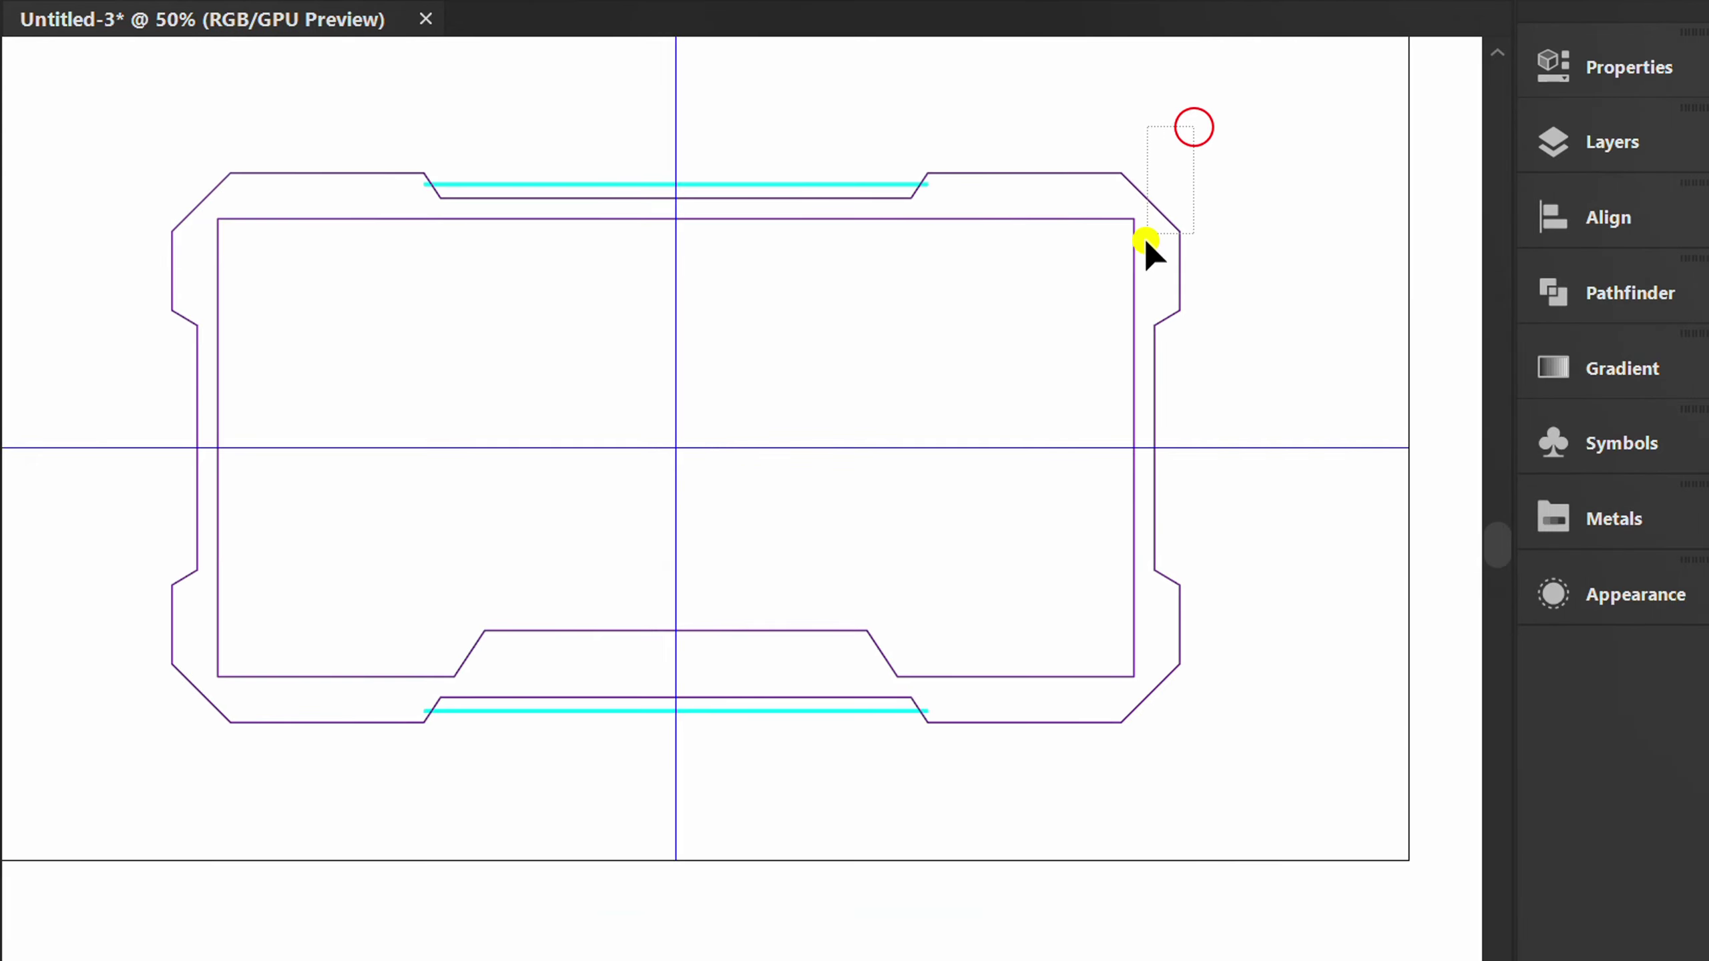
Step: Fill the whole frame with the Chrome gradient from the Metals swatch library
{"action": "left_click_drag", "start_coordinate": [1194, 128], "coordinate": [1145, 238]}
{"action": "left_click", "coordinate": [1558, 64]}
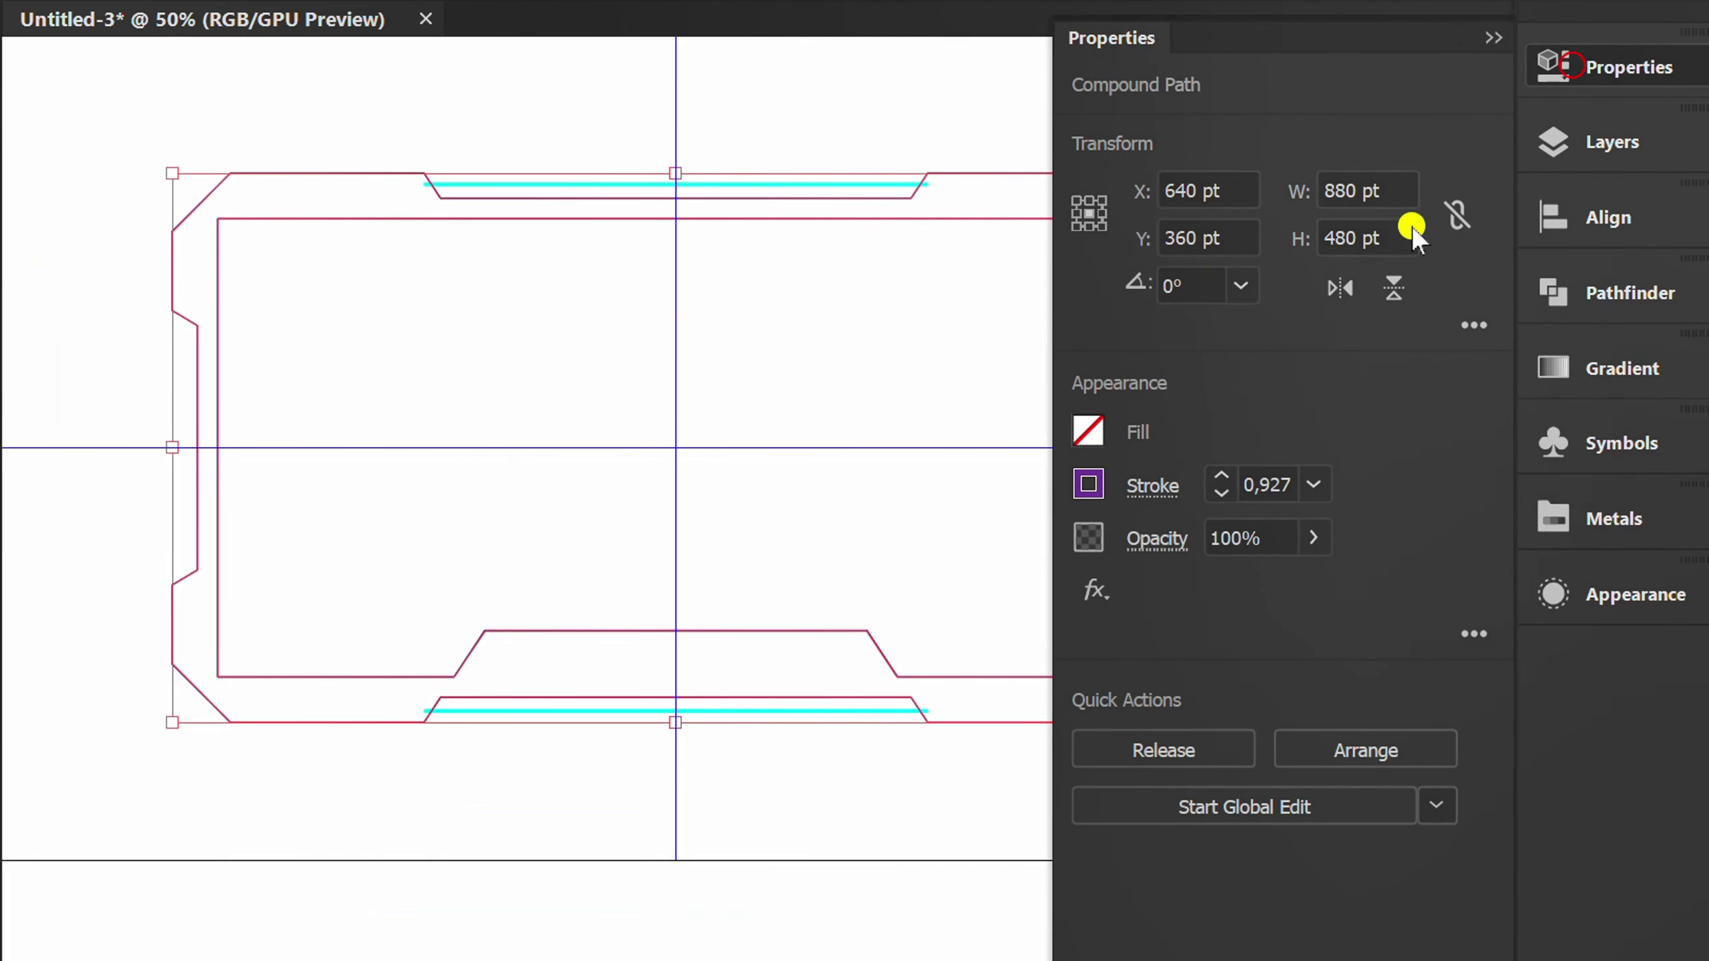
{"action": "left_click", "coordinate": [1087, 430]}
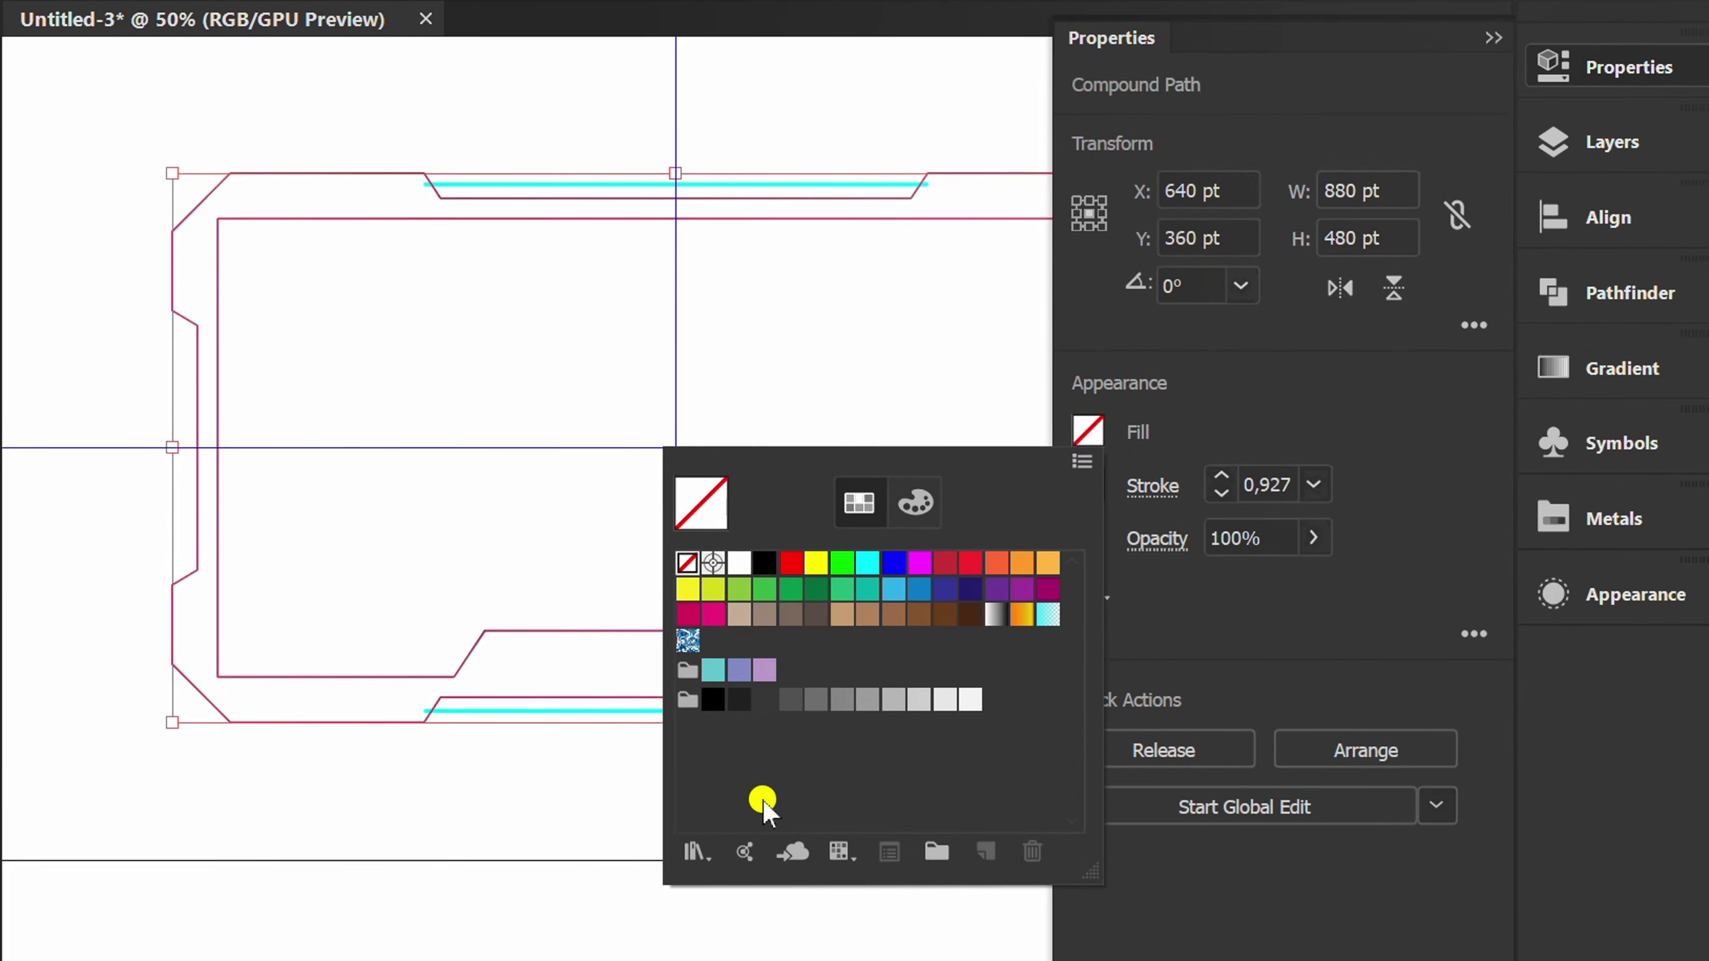
{"action": "left_click", "coordinate": [693, 852]}
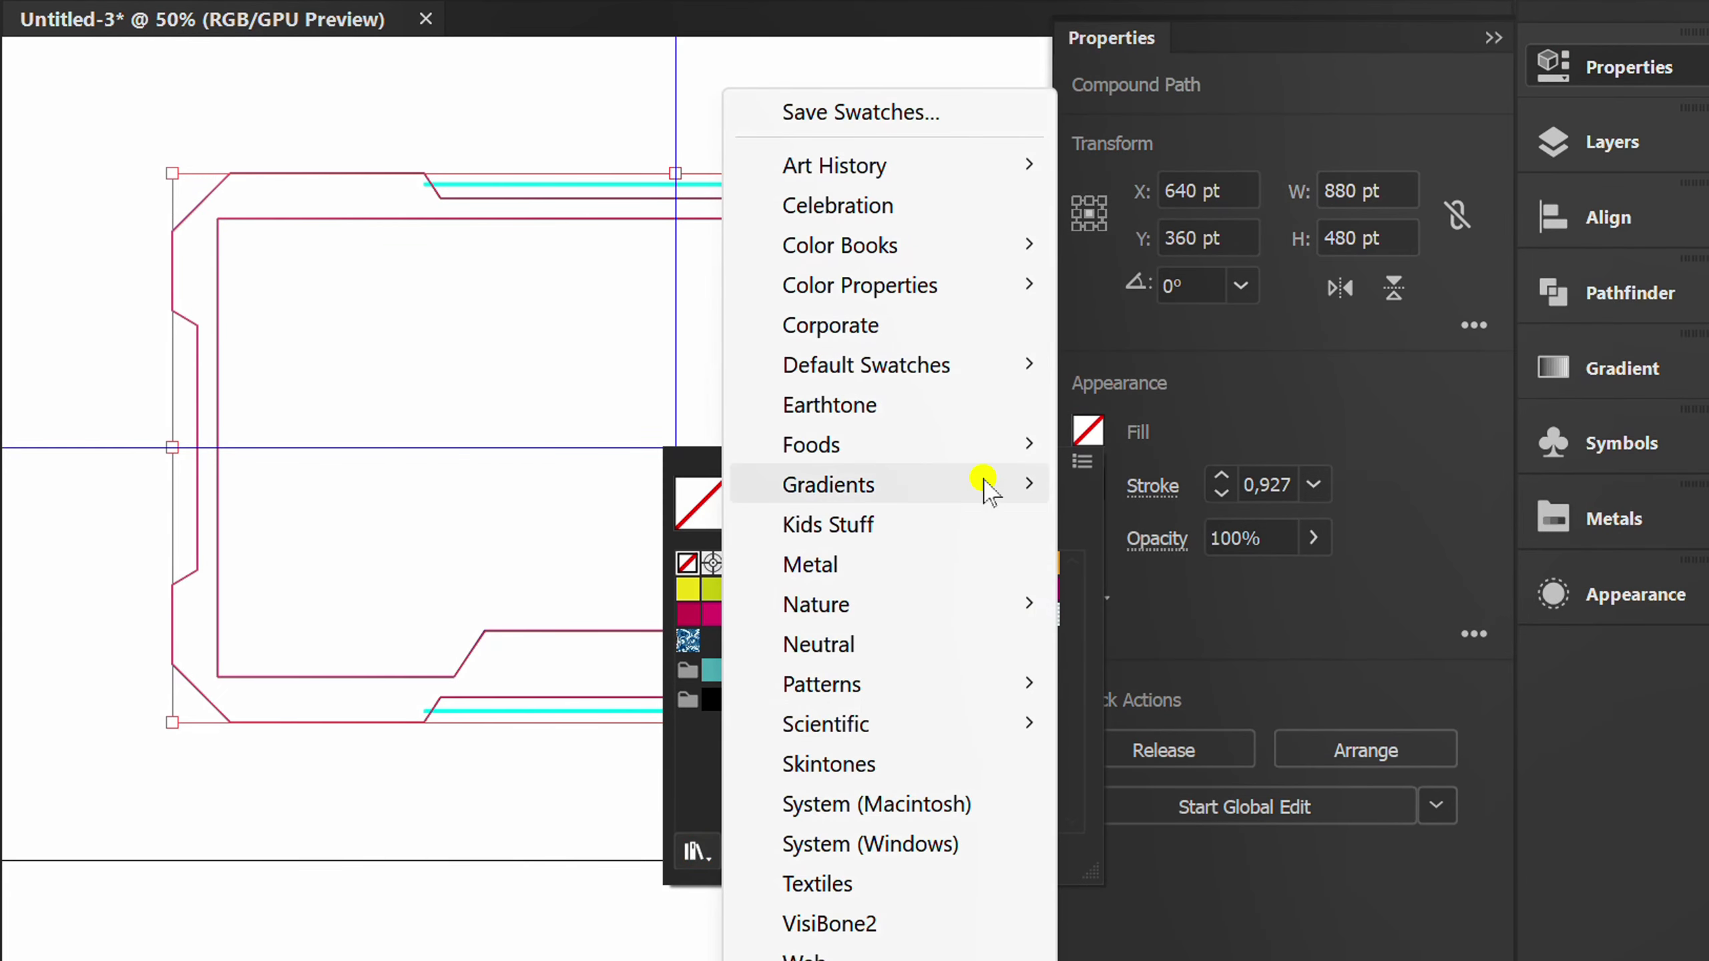
{"action": "mouse_move", "coordinate": [828, 484]}
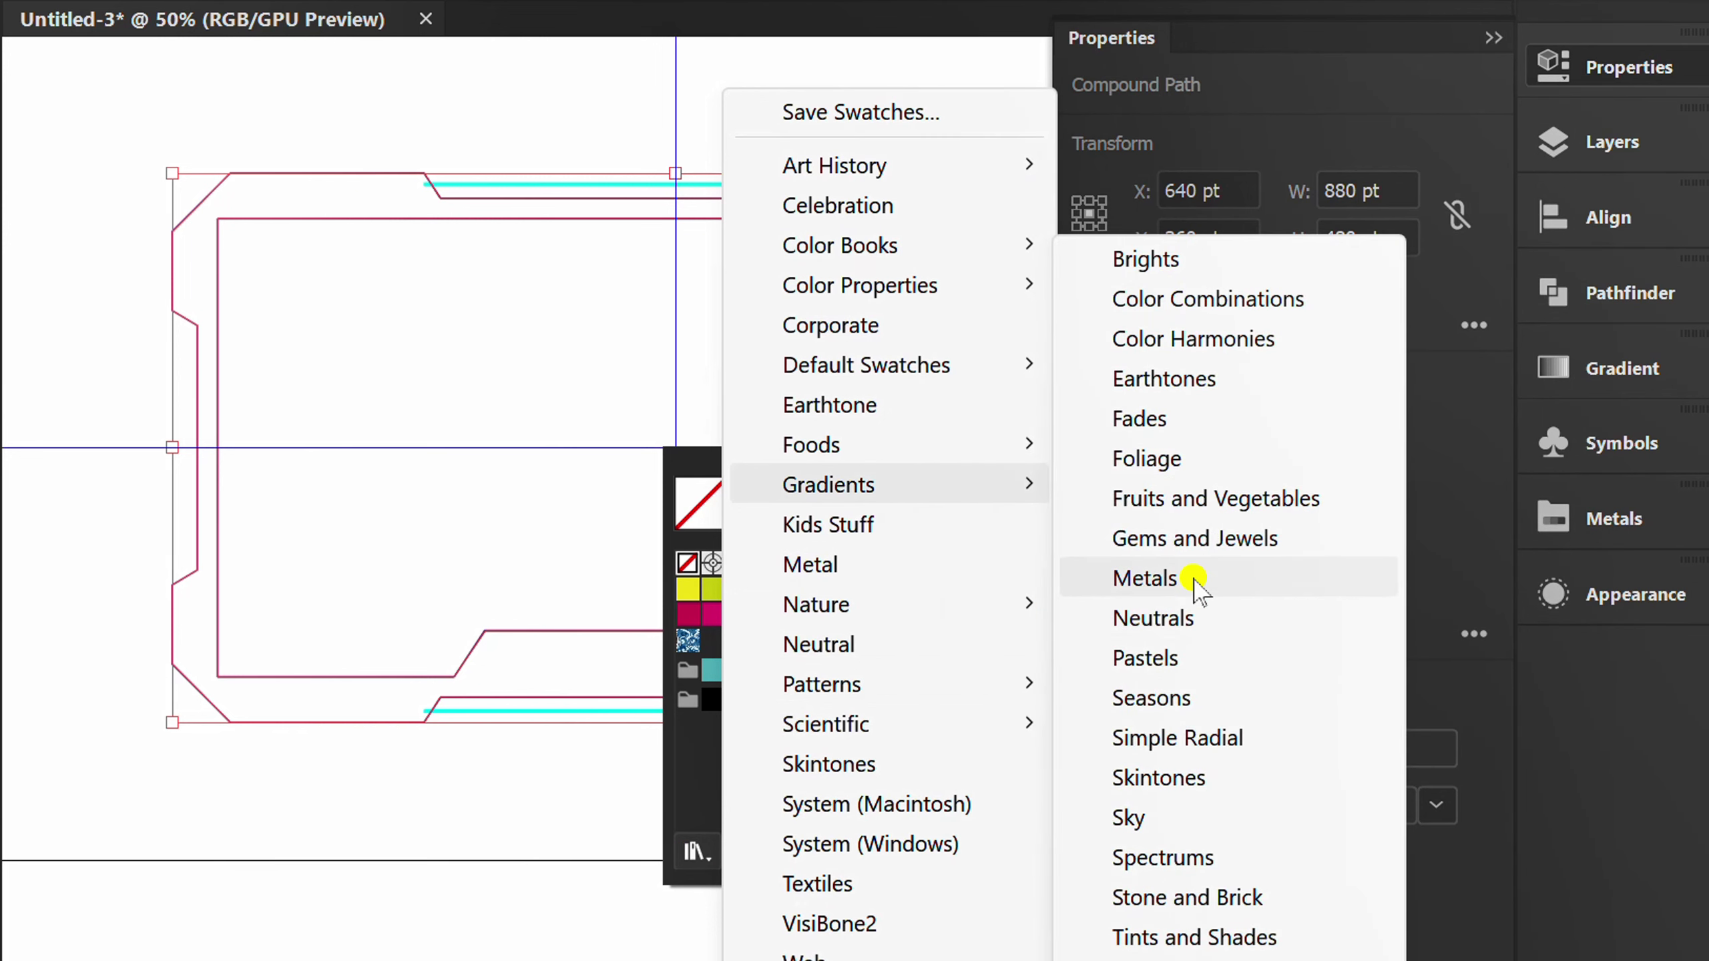
{"action": "left_click", "coordinate": [1194, 584]}
{"action": "mouse_move", "coordinate": [1281, 502]}
{"action": "left_mouse_down"}
{"action": "mouse_move", "coordinate": [1277, 424]}
{"action": "mouse_move", "coordinate": [1205, 289]}
{"action": "left_mouse_up"}
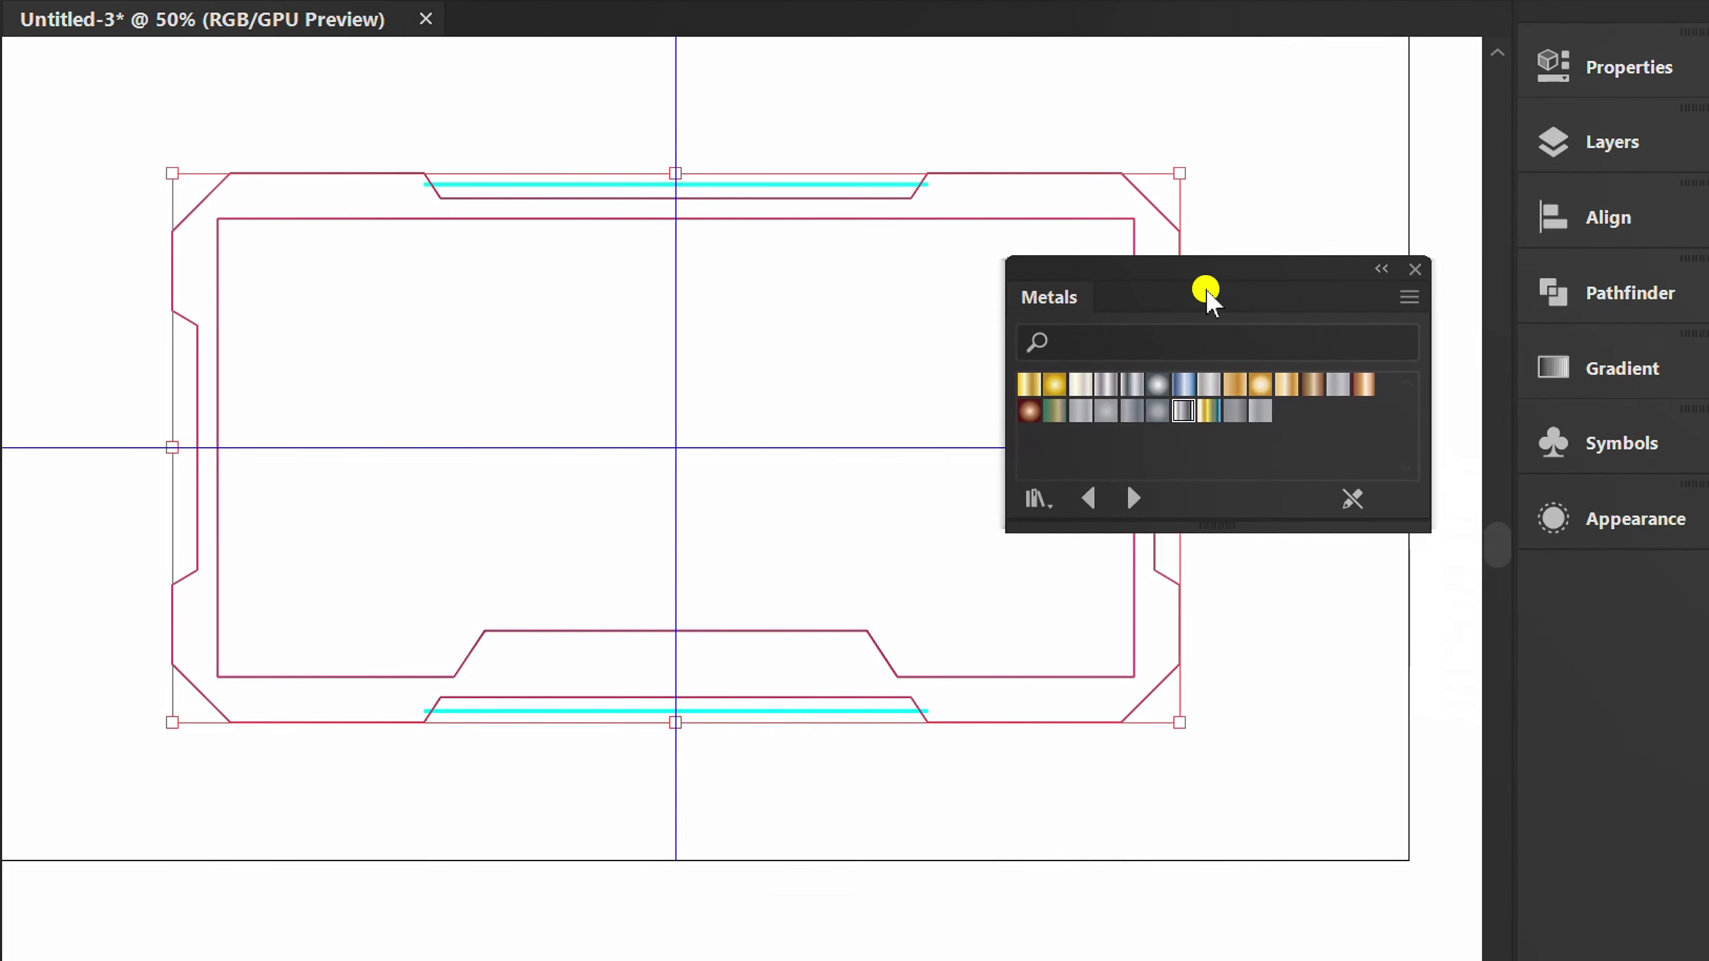
{"action": "left_click", "coordinate": [1185, 415]}
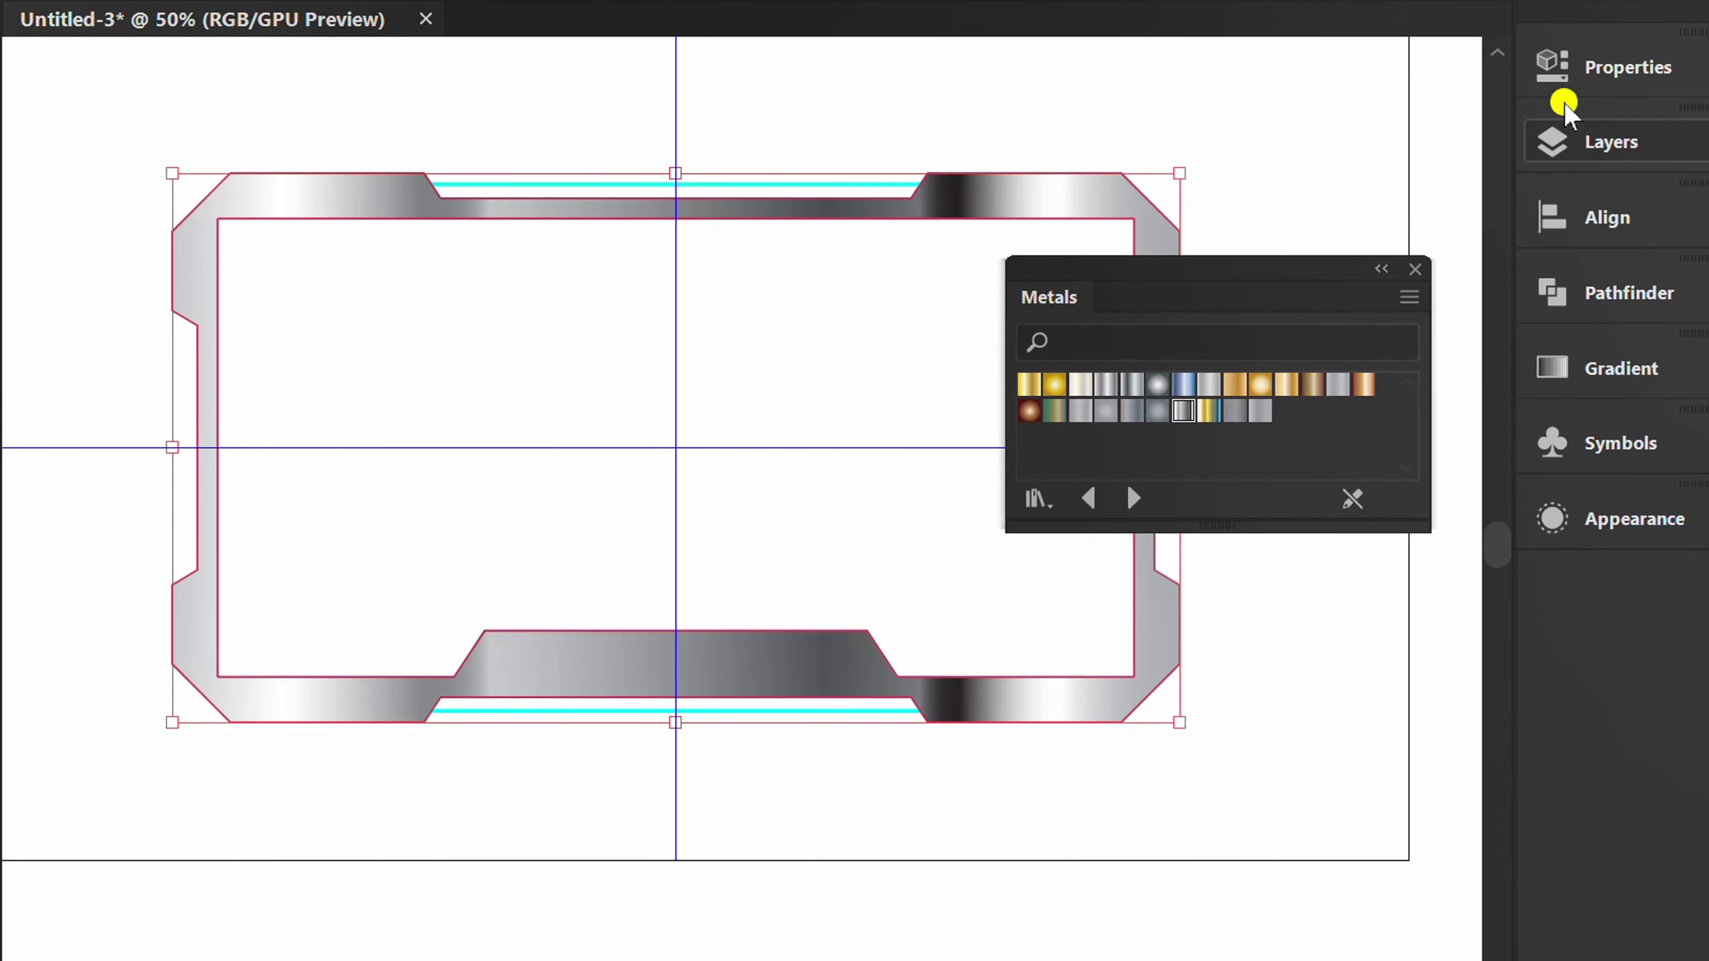
Step: Set the frame's stroke to None and bring up the Gradient panel
{"action": "left_click", "coordinate": [1571, 69]}
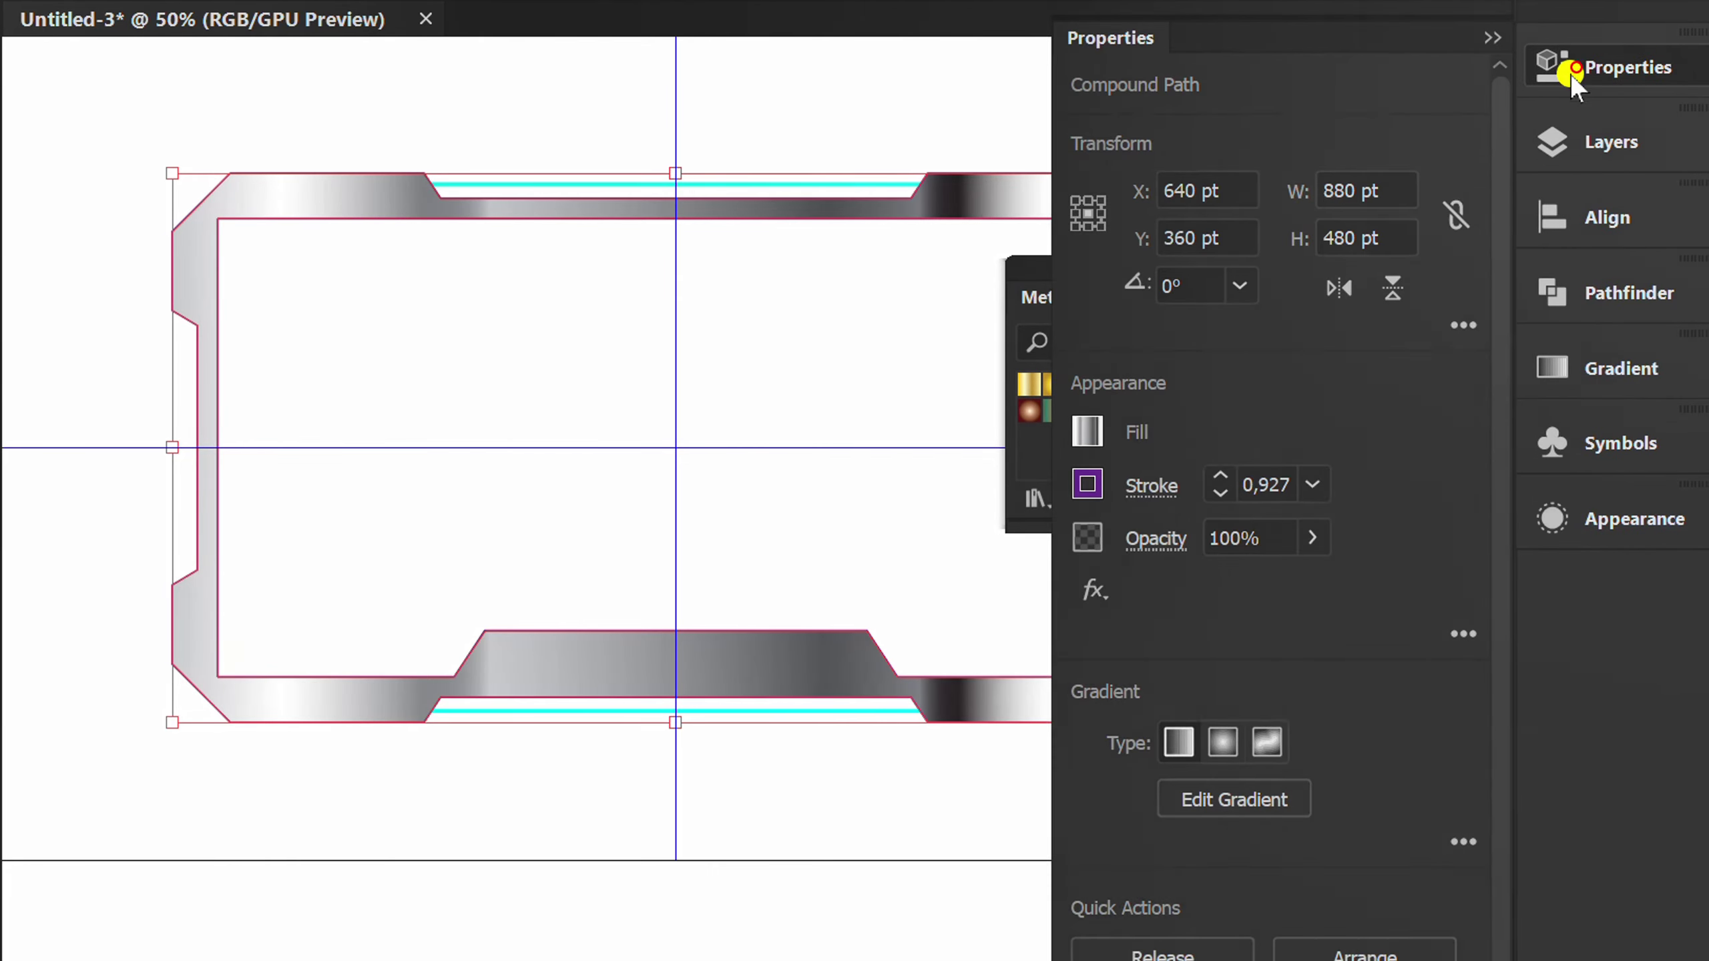
{"action": "left_click", "coordinate": [1086, 489]}
{"action": "left_click", "coordinate": [683, 618]}
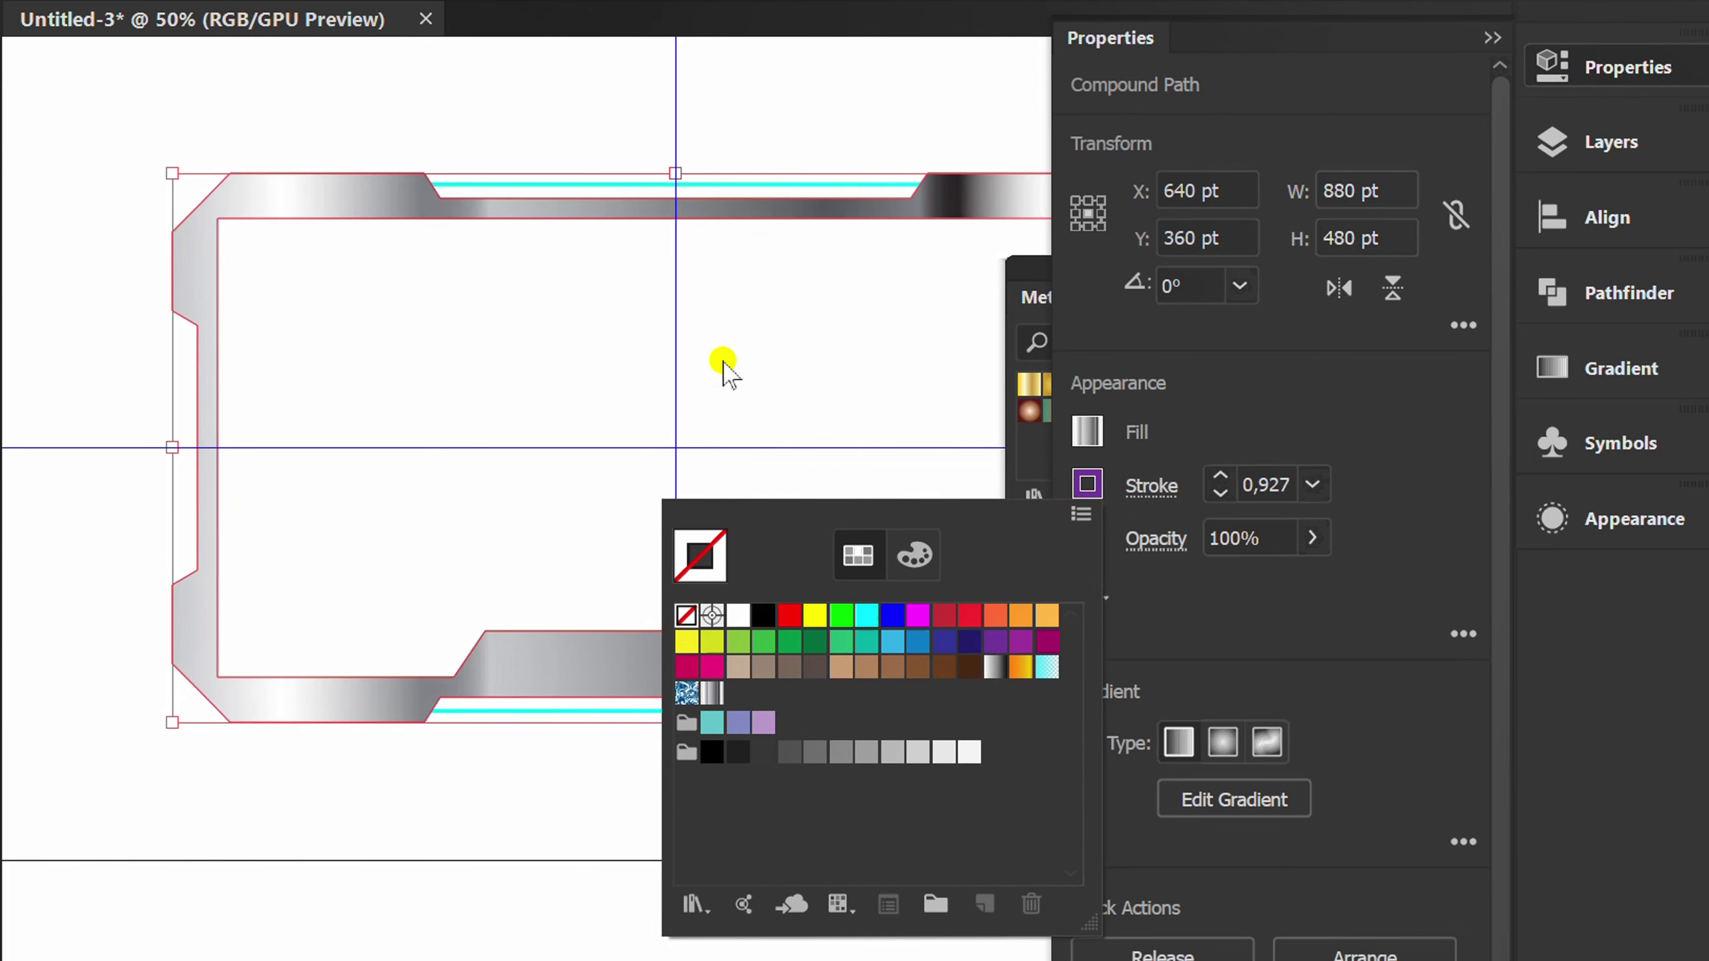
{"action": "key", "text": "Escape"}
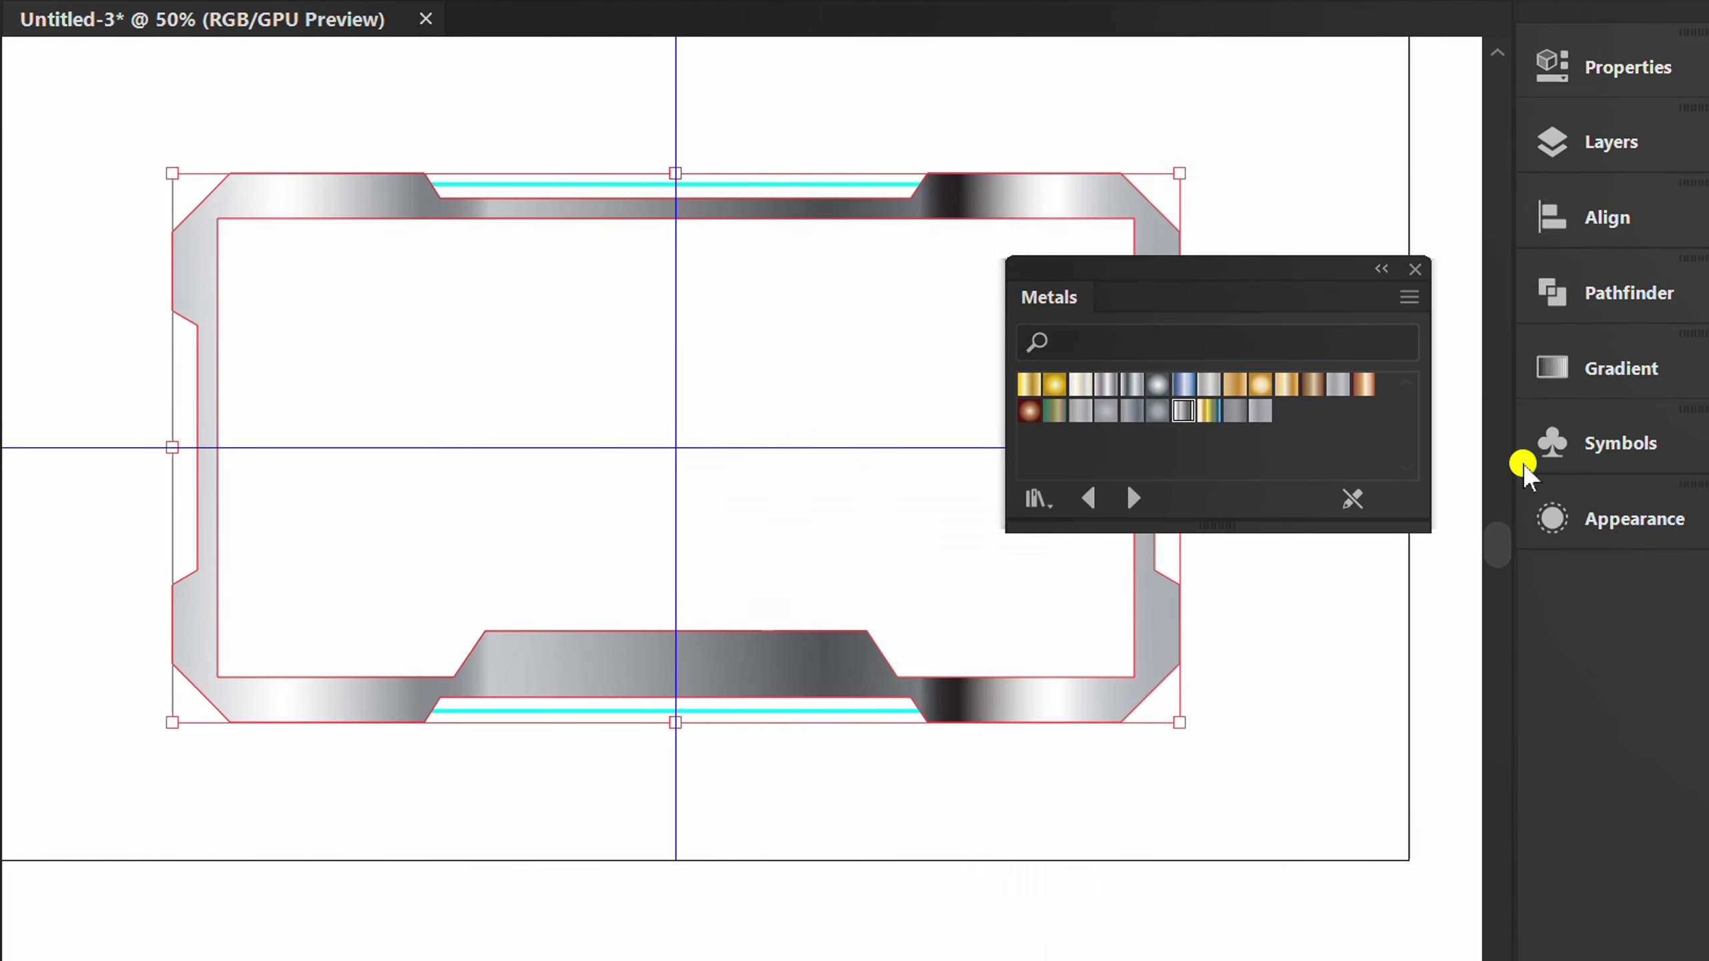
{"action": "left_click", "coordinate": [1612, 378]}
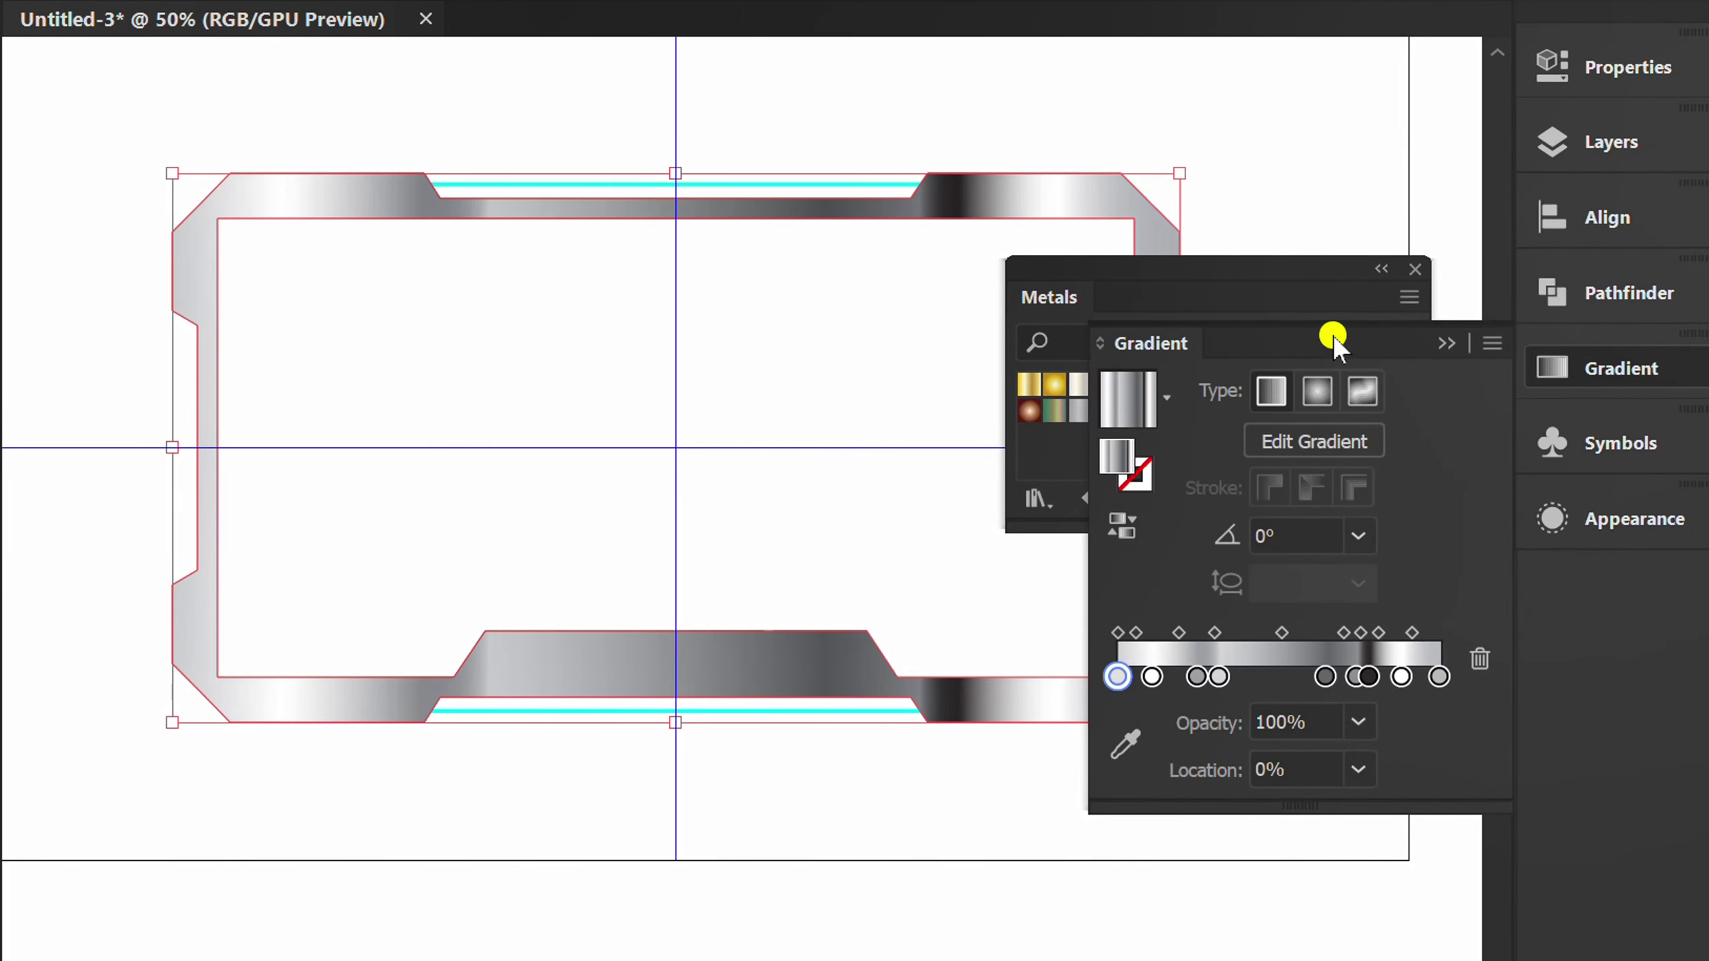
Step: Place the Gradient panel beside the frame and set the gradient angle to 90°
{"action": "left_click_drag", "start_coordinate": [1336, 335], "coordinate": [1228, 369]}
{"action": "left_click_drag", "start_coordinate": [1209, 279], "coordinate": [1640, 542]}
{"action": "scroll", "coordinate": [801, 428], "scroll_direction": "right", "scroll_amount": 2}
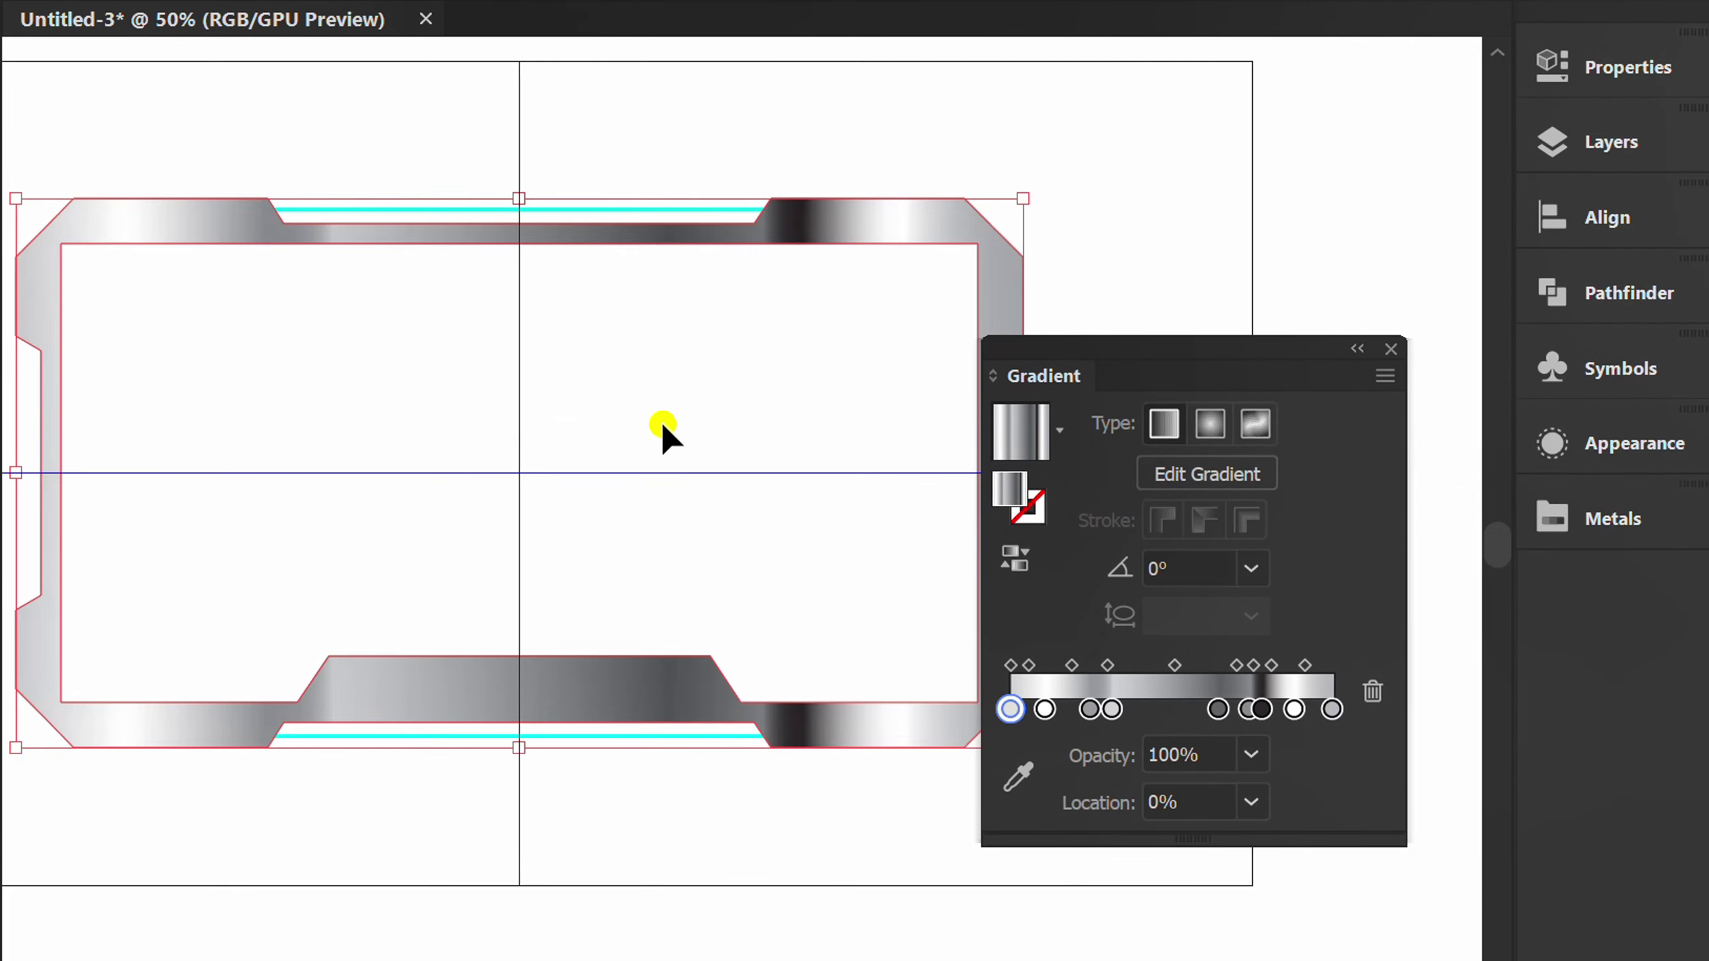
{"action": "left_click_drag", "start_coordinate": [1132, 350], "coordinate": [1289, 240]}
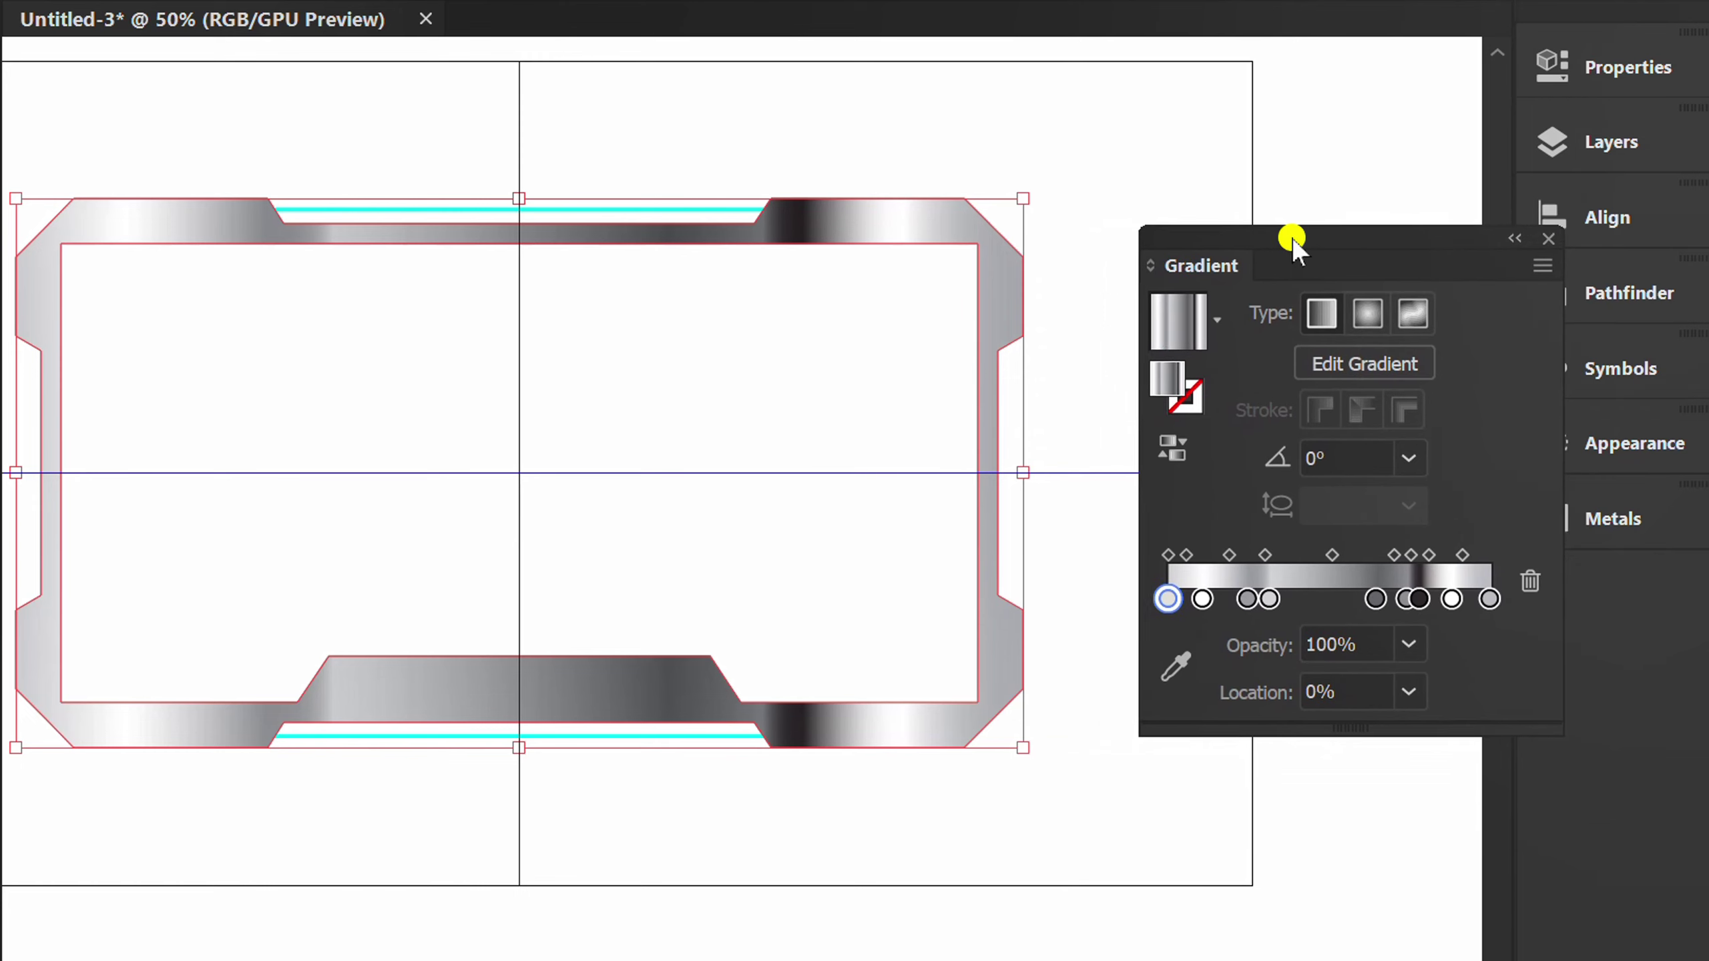
{"action": "left_click", "coordinate": [1409, 461]}
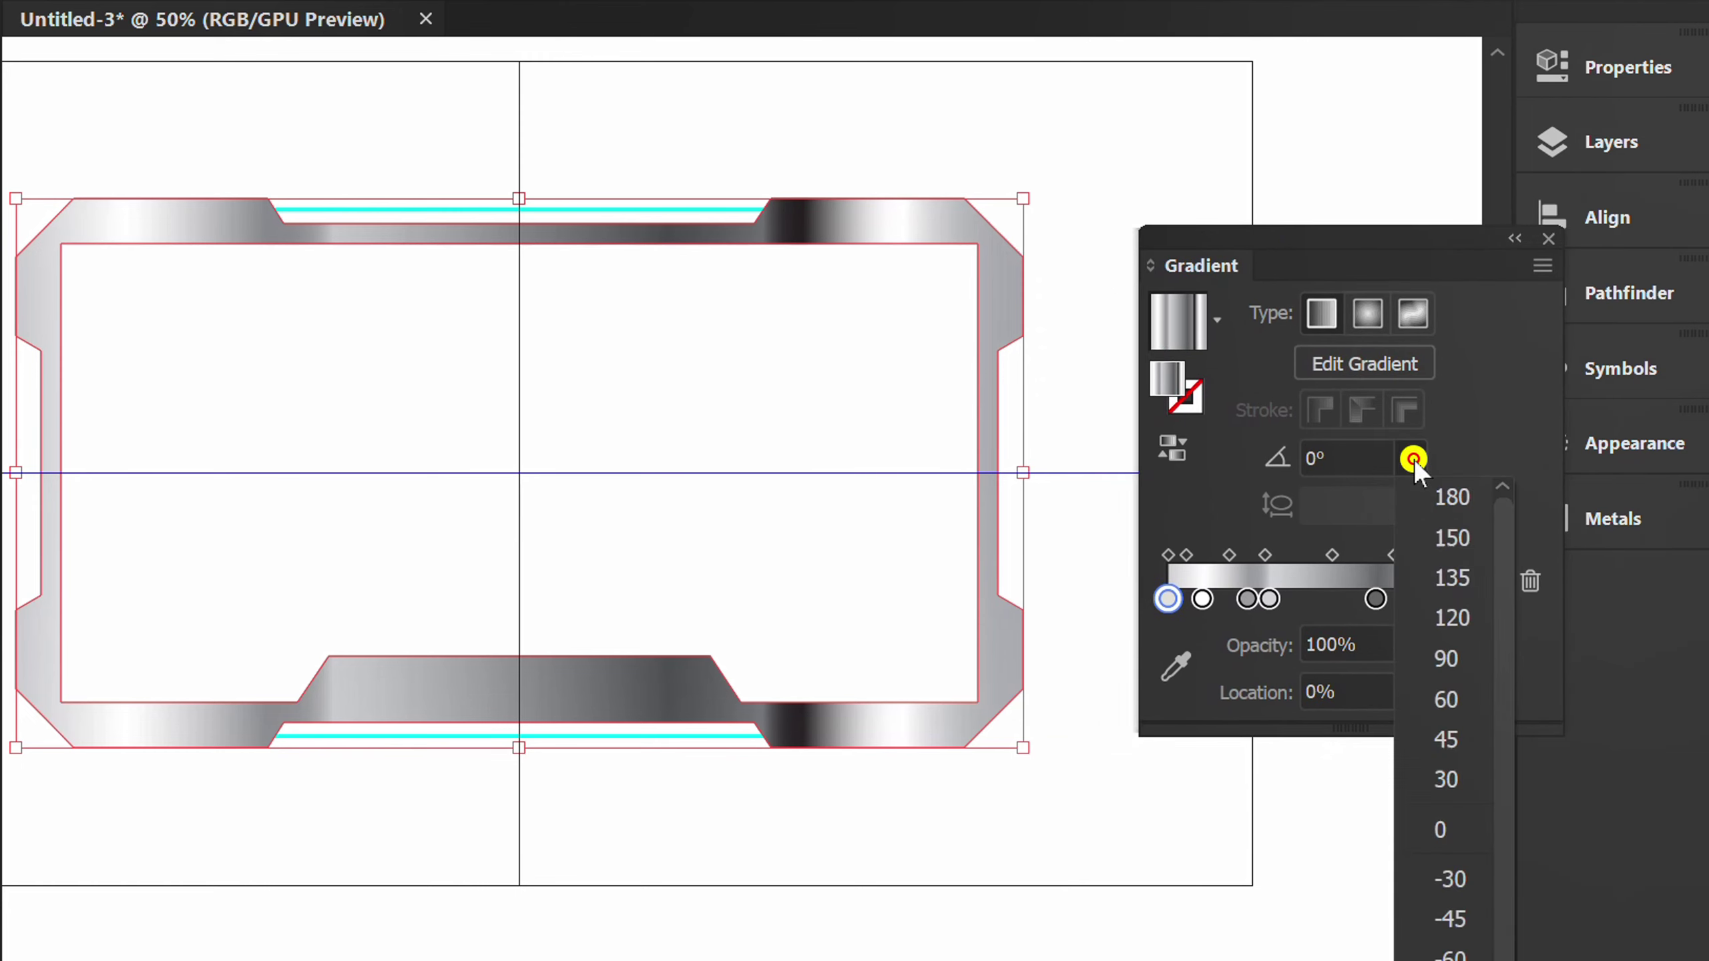
{"action": "left_click", "coordinate": [1453, 650]}
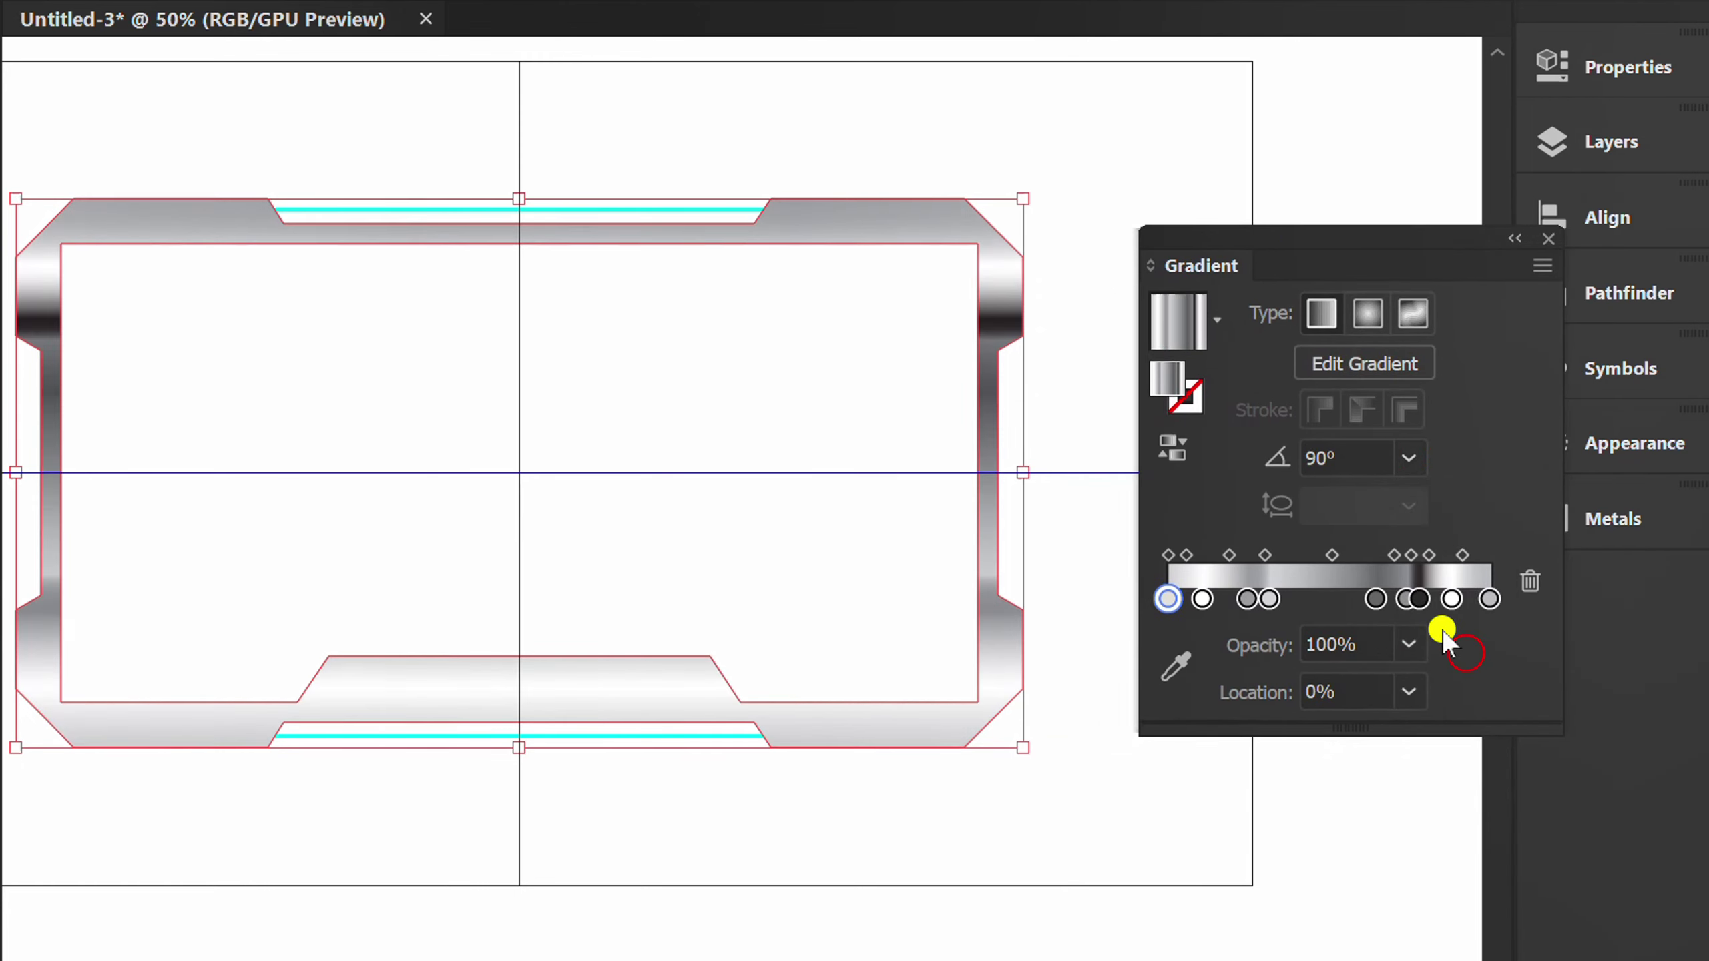
Step: Delete a dark stop, reposition the stops, raise the angle to 130°, and dock the panel
{"action": "left_click_drag", "start_coordinate": [1418, 599], "coordinate": [1457, 682]}
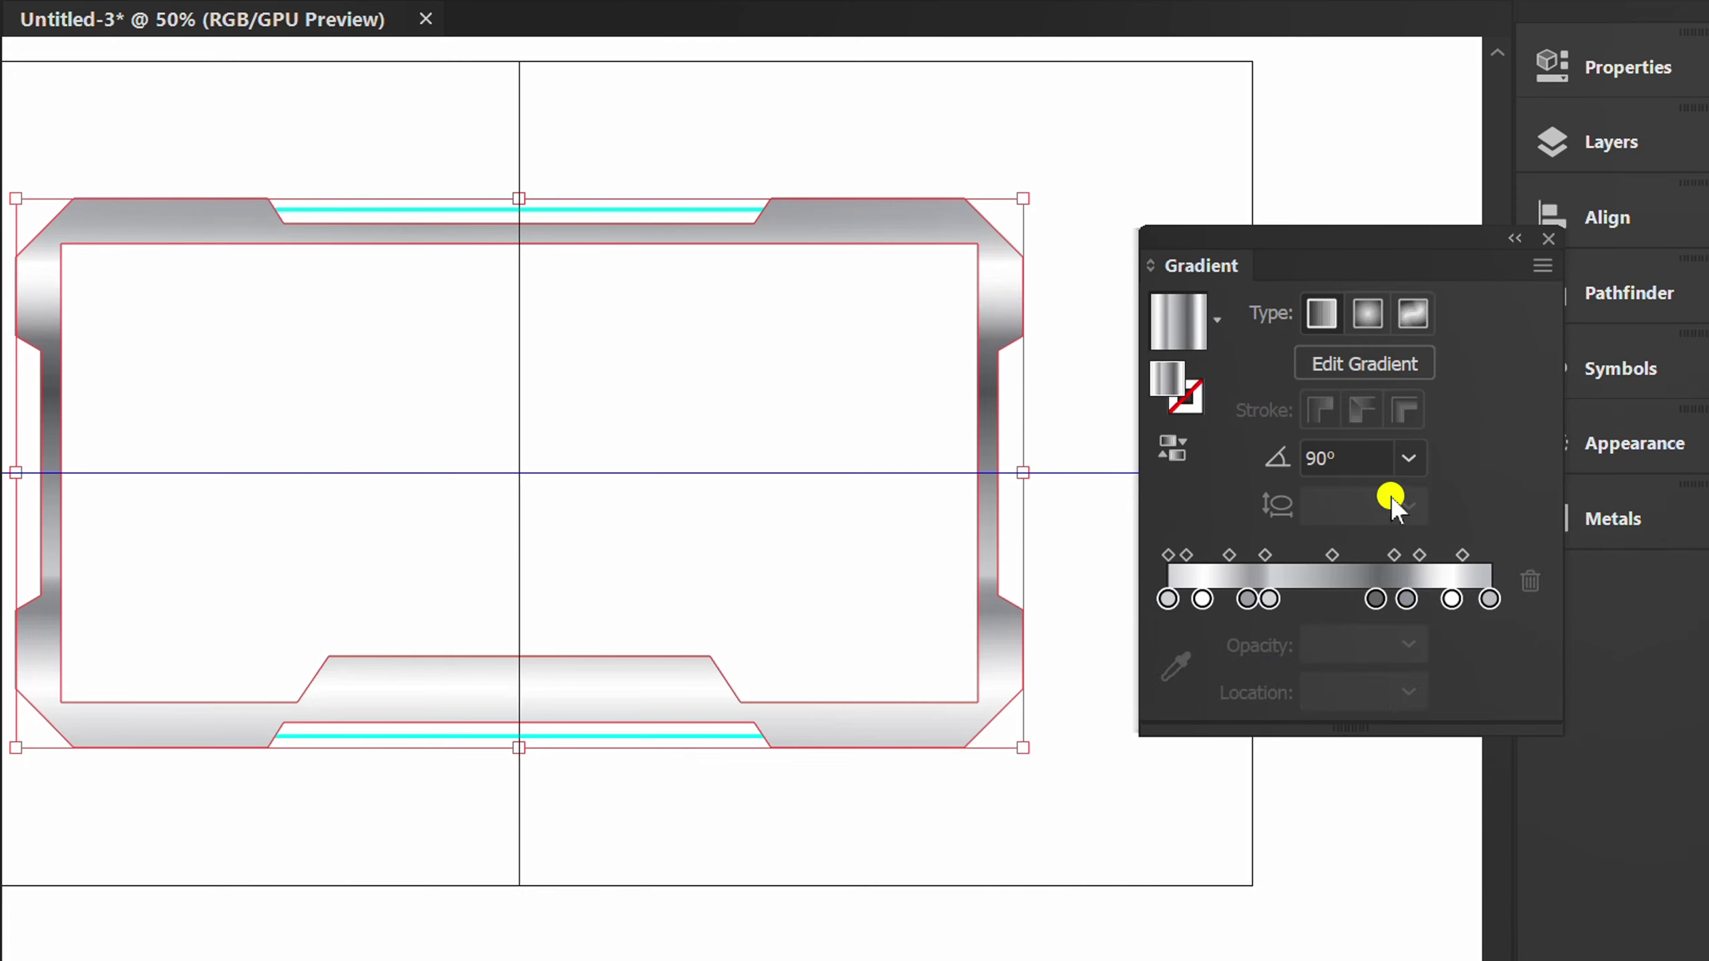
{"action": "scroll", "coordinate": [1359, 461], "scroll_direction": "up", "scroll_amount": 5}
{"action": "scroll", "coordinate": [1359, 461], "scroll_direction": "up", "scroll_amount": 5}
{"action": "scroll", "coordinate": [1360, 461], "scroll_direction": "up", "scroll_amount": 2}
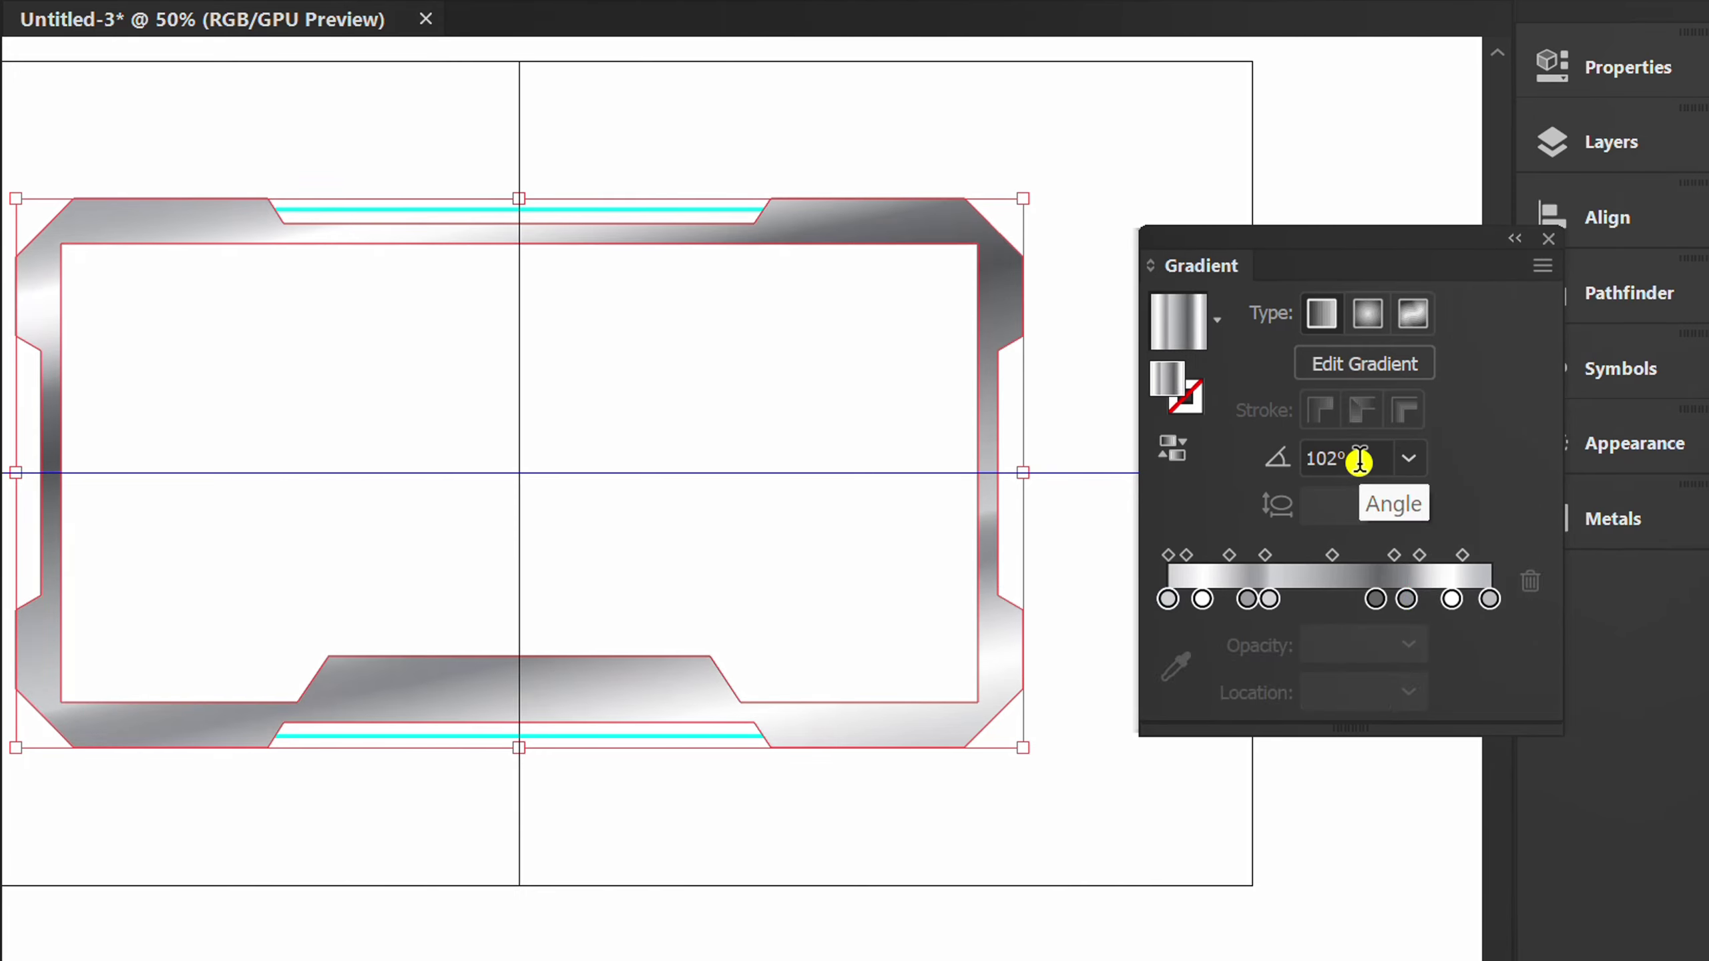
{"action": "mouse_move", "coordinate": [1371, 599]}
{"action": "left_mouse_down"}
{"action": "mouse_move", "coordinate": [1208, 599]}
{"action": "mouse_move", "coordinate": [1398, 600]}
{"action": "left_mouse_up"}
{"action": "left_click", "coordinate": [1201, 598]}
{"action": "scroll", "coordinate": [1363, 461], "scroll_direction": "up", "scroll_amount": 3}
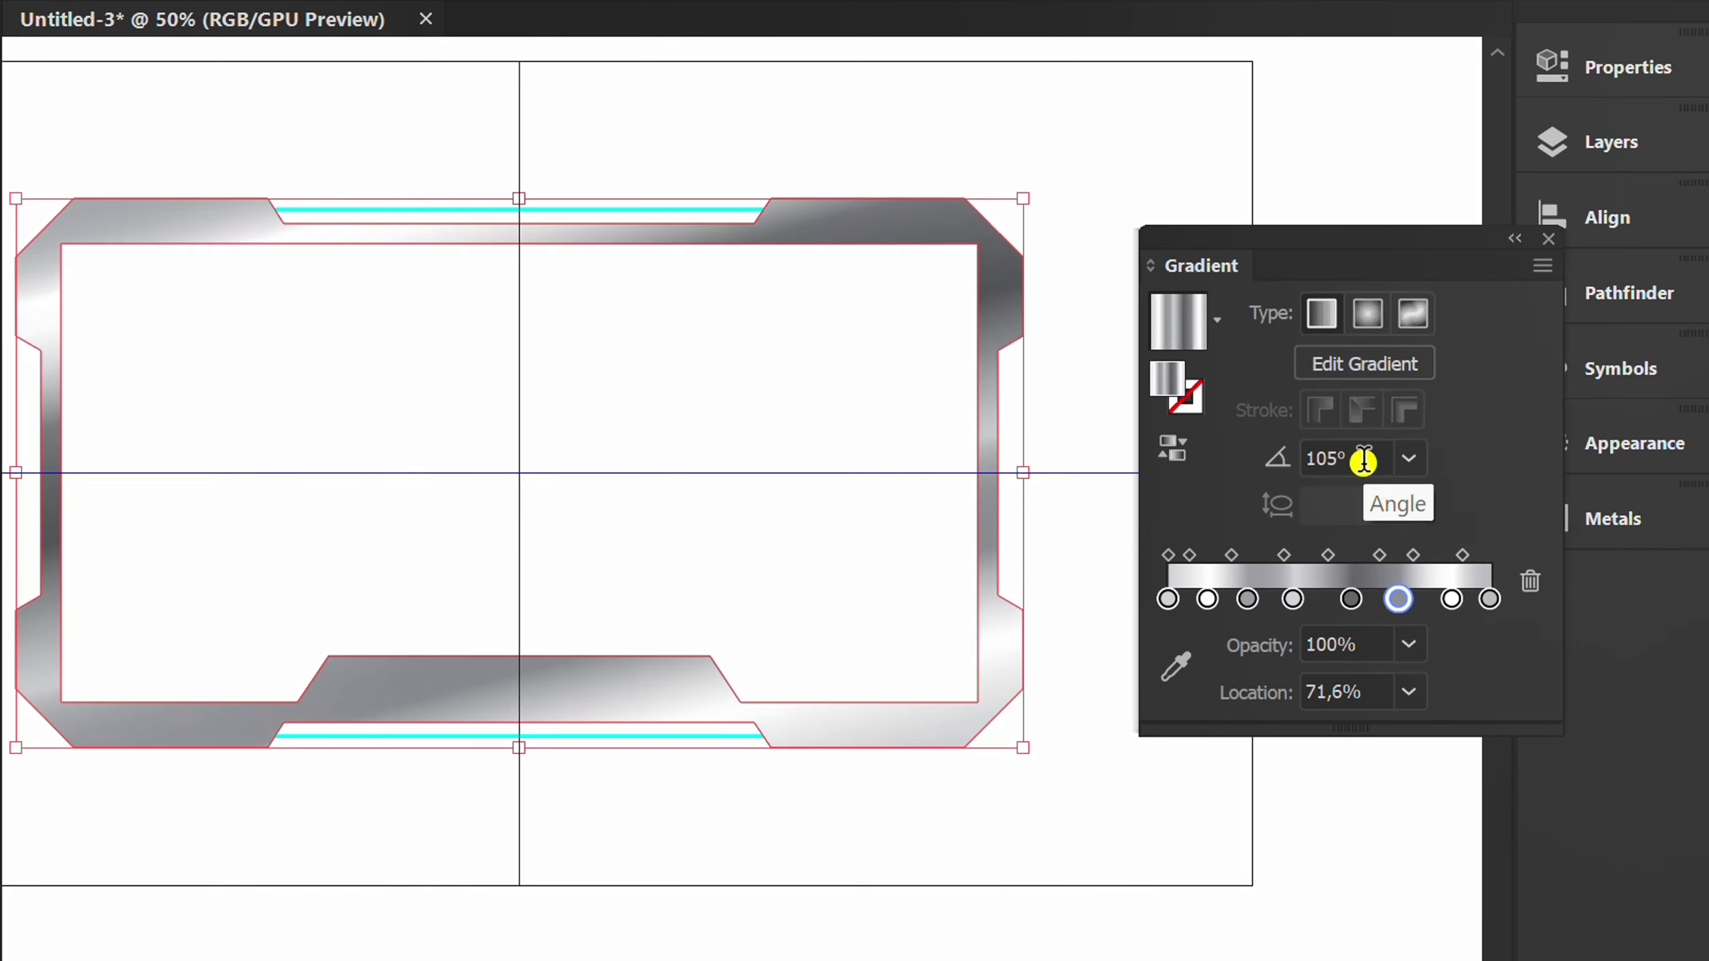
{"action": "scroll", "coordinate": [1363, 461], "scroll_direction": "up", "scroll_amount": 2}
{"action": "scroll", "coordinate": [1362, 460], "scroll_direction": "up", "scroll_amount": 3}
{"action": "scroll", "coordinate": [1363, 461], "scroll_direction": "up", "scroll_amount": 3}
{"action": "scroll", "coordinate": [1363, 461], "scroll_direction": "up", "scroll_amount": 1}
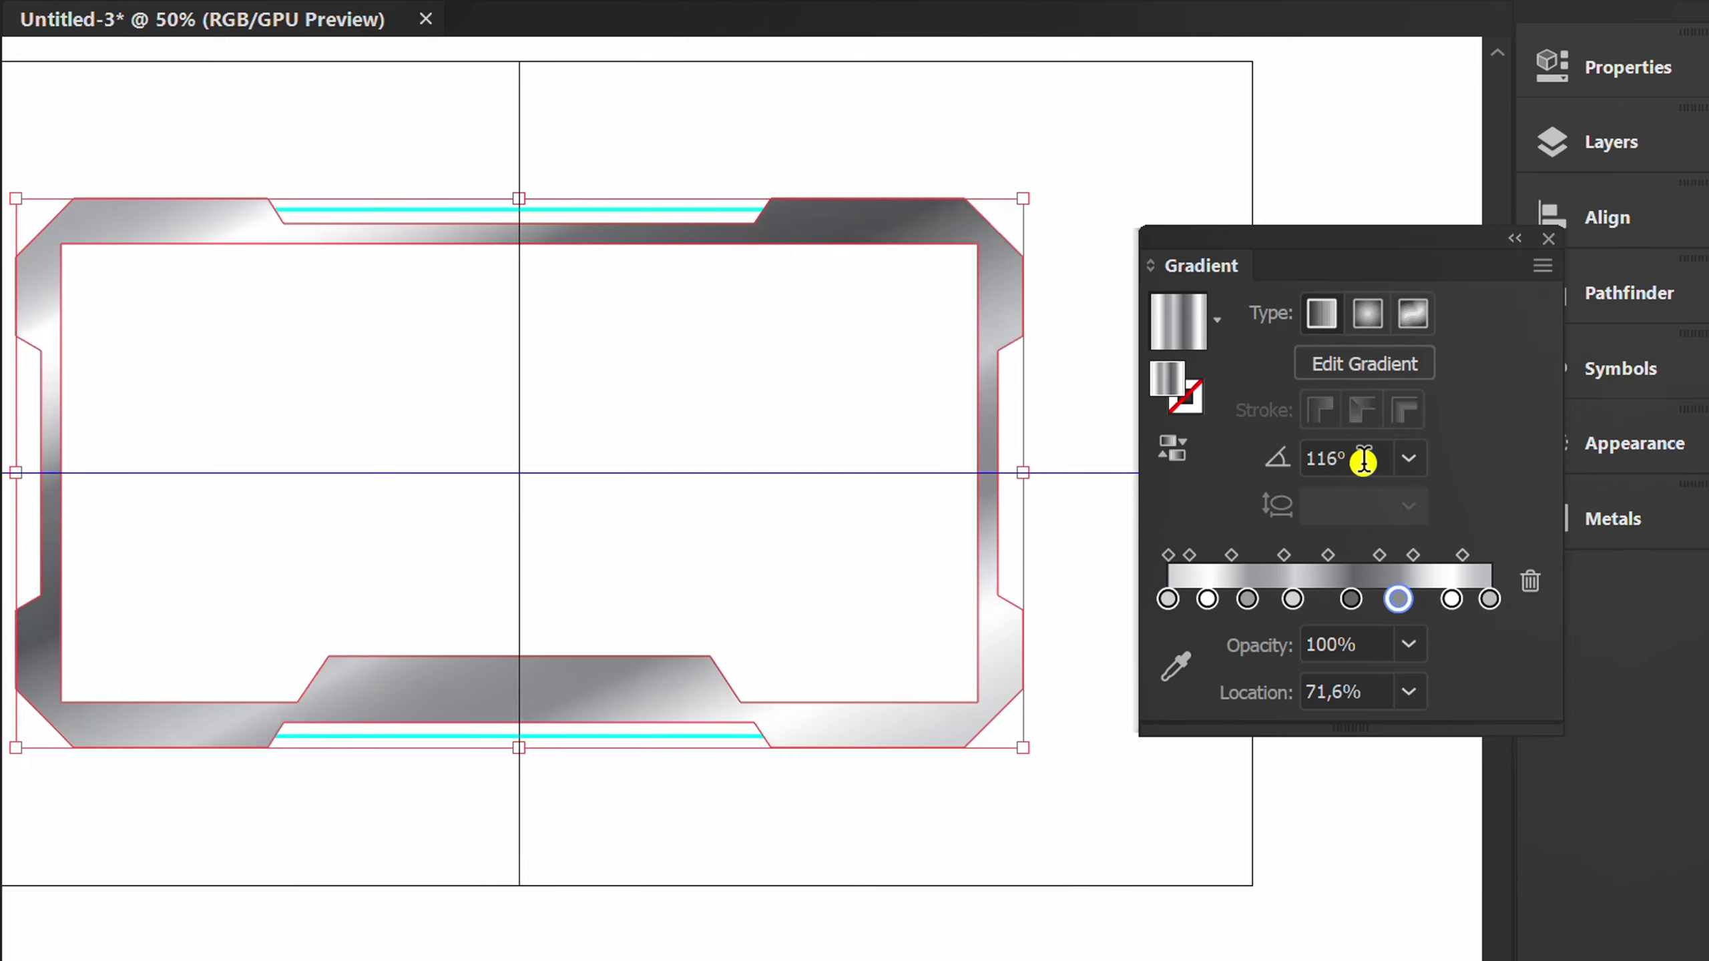
{"action": "scroll", "coordinate": [1362, 461], "scroll_direction": "down", "scroll_amount": 4}
{"action": "scroll", "coordinate": [1362, 461], "scroll_direction": "down", "scroll_amount": 1}
{"action": "scroll", "coordinate": [1363, 460], "scroll_direction": "up", "scroll_amount": 6}
{"action": "scroll", "coordinate": [1363, 461], "scroll_direction": "up", "scroll_amount": 6}
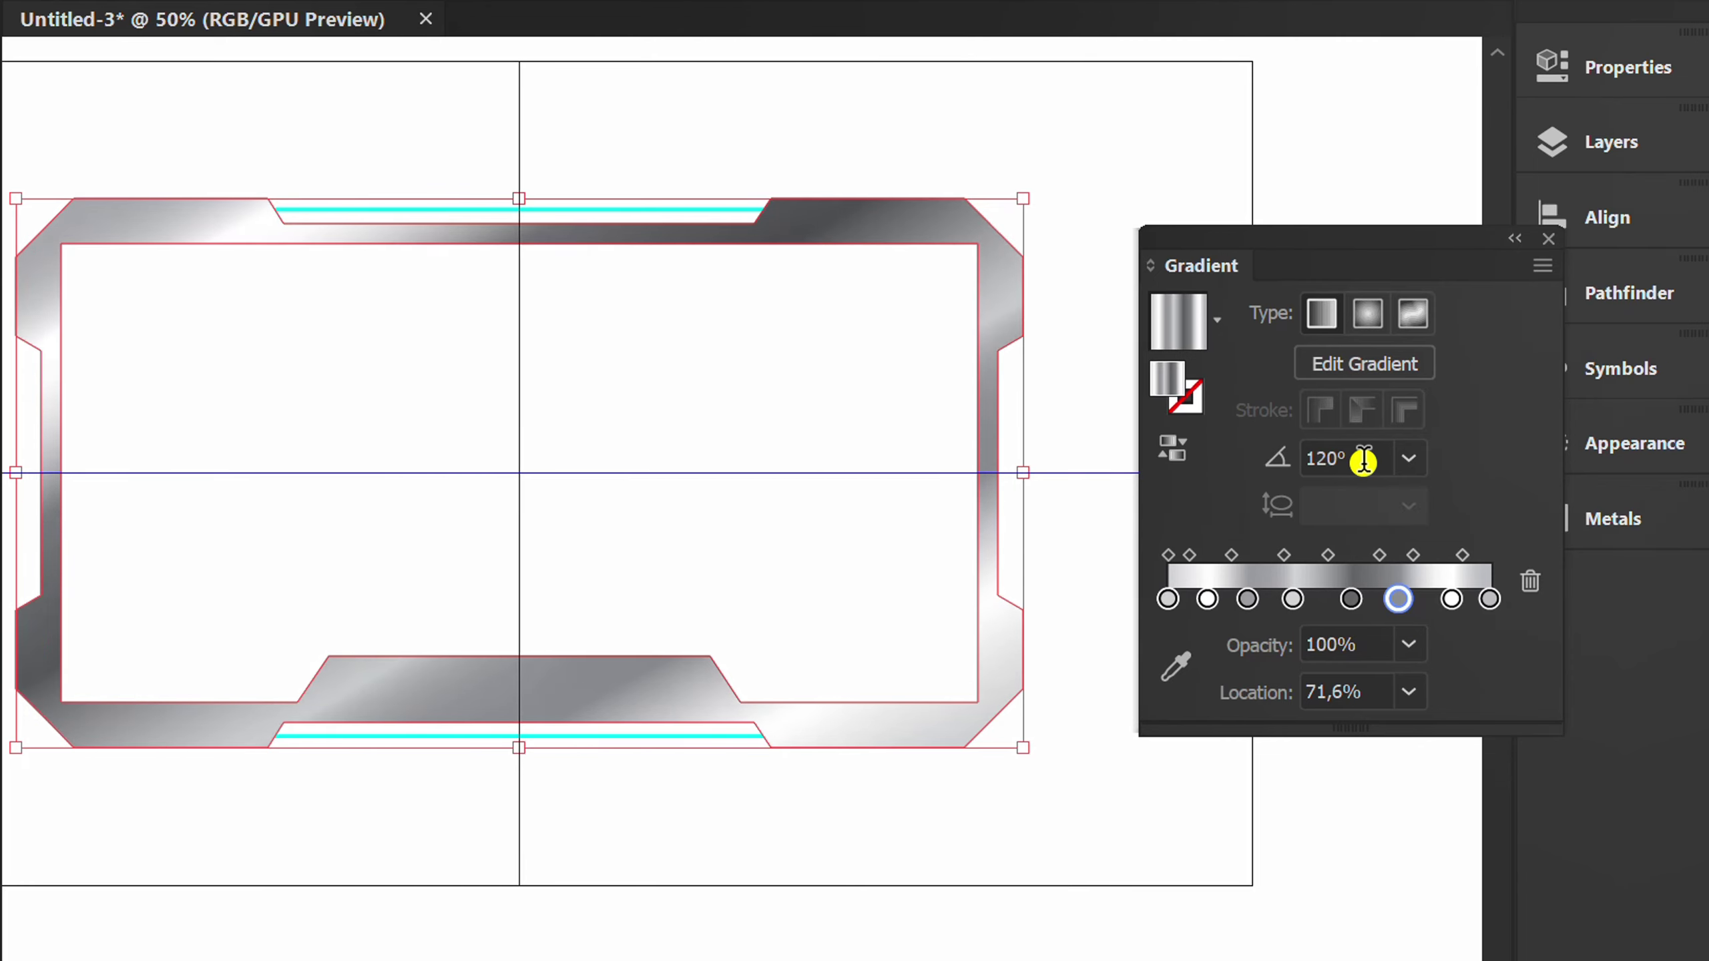
{"action": "scroll", "coordinate": [1362, 461], "scroll_direction": "up", "scroll_amount": 5}
{"action": "scroll", "coordinate": [1362, 460], "scroll_direction": "up", "scroll_amount": 2}
{"action": "scroll", "coordinate": [1363, 461], "scroll_direction": "up", "scroll_amount": 2}
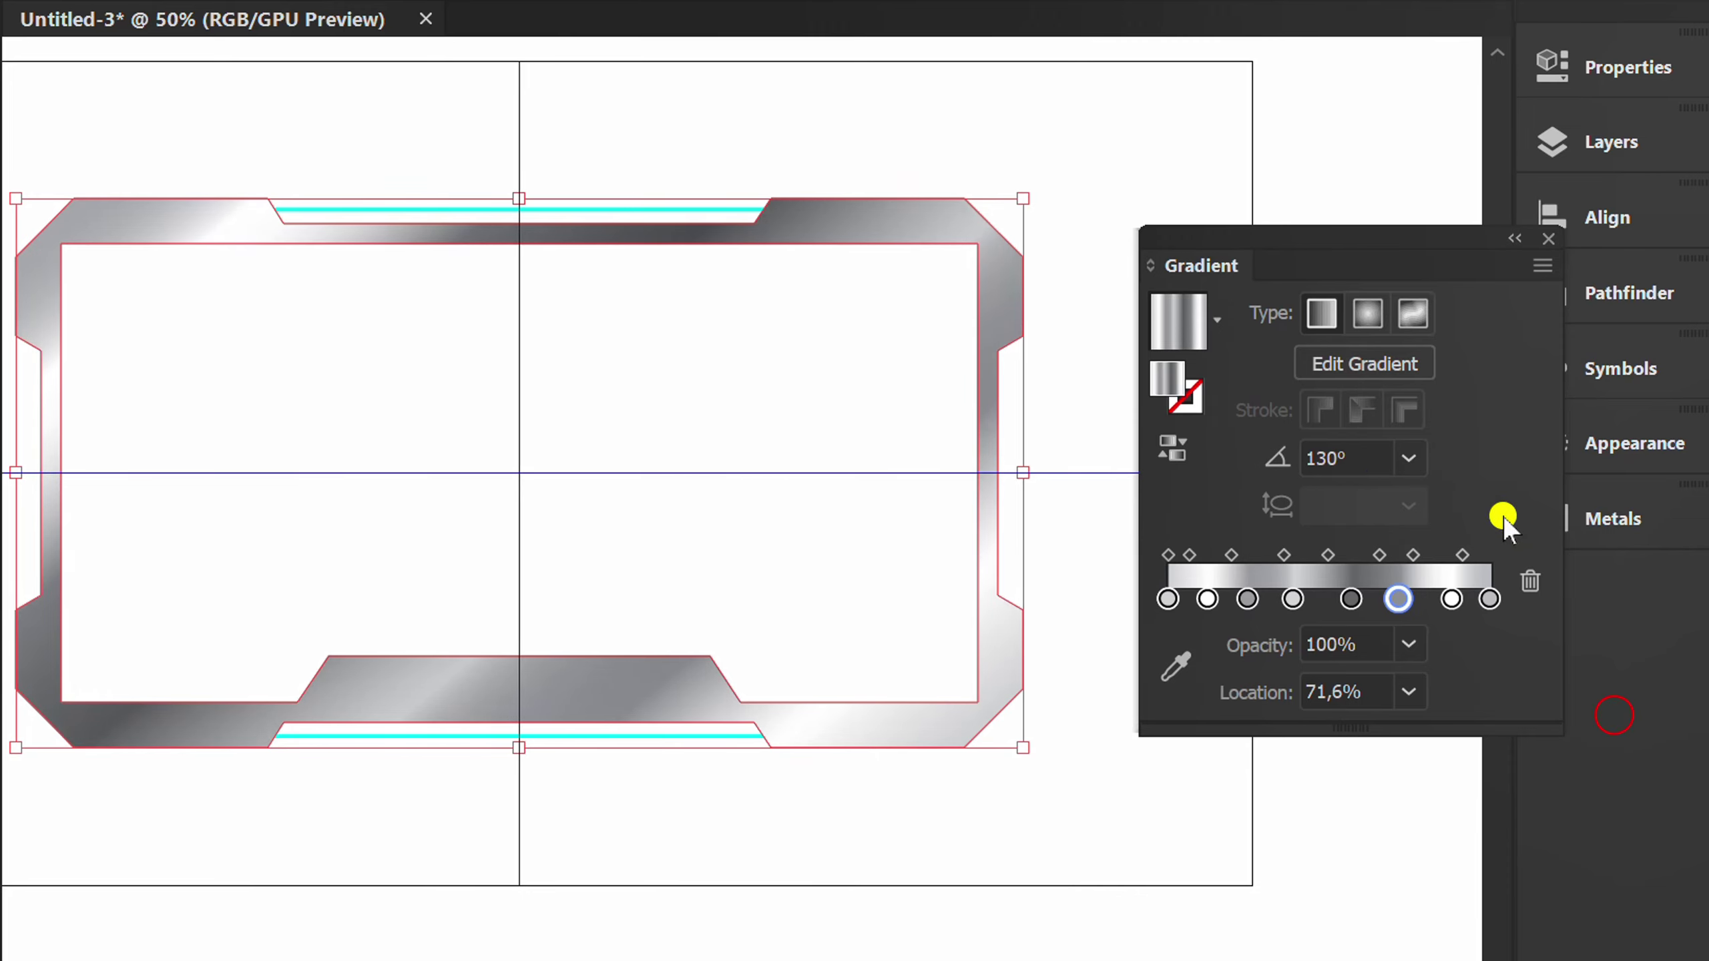
{"action": "left_click_drag", "start_coordinate": [1340, 245], "coordinate": [1584, 596]}
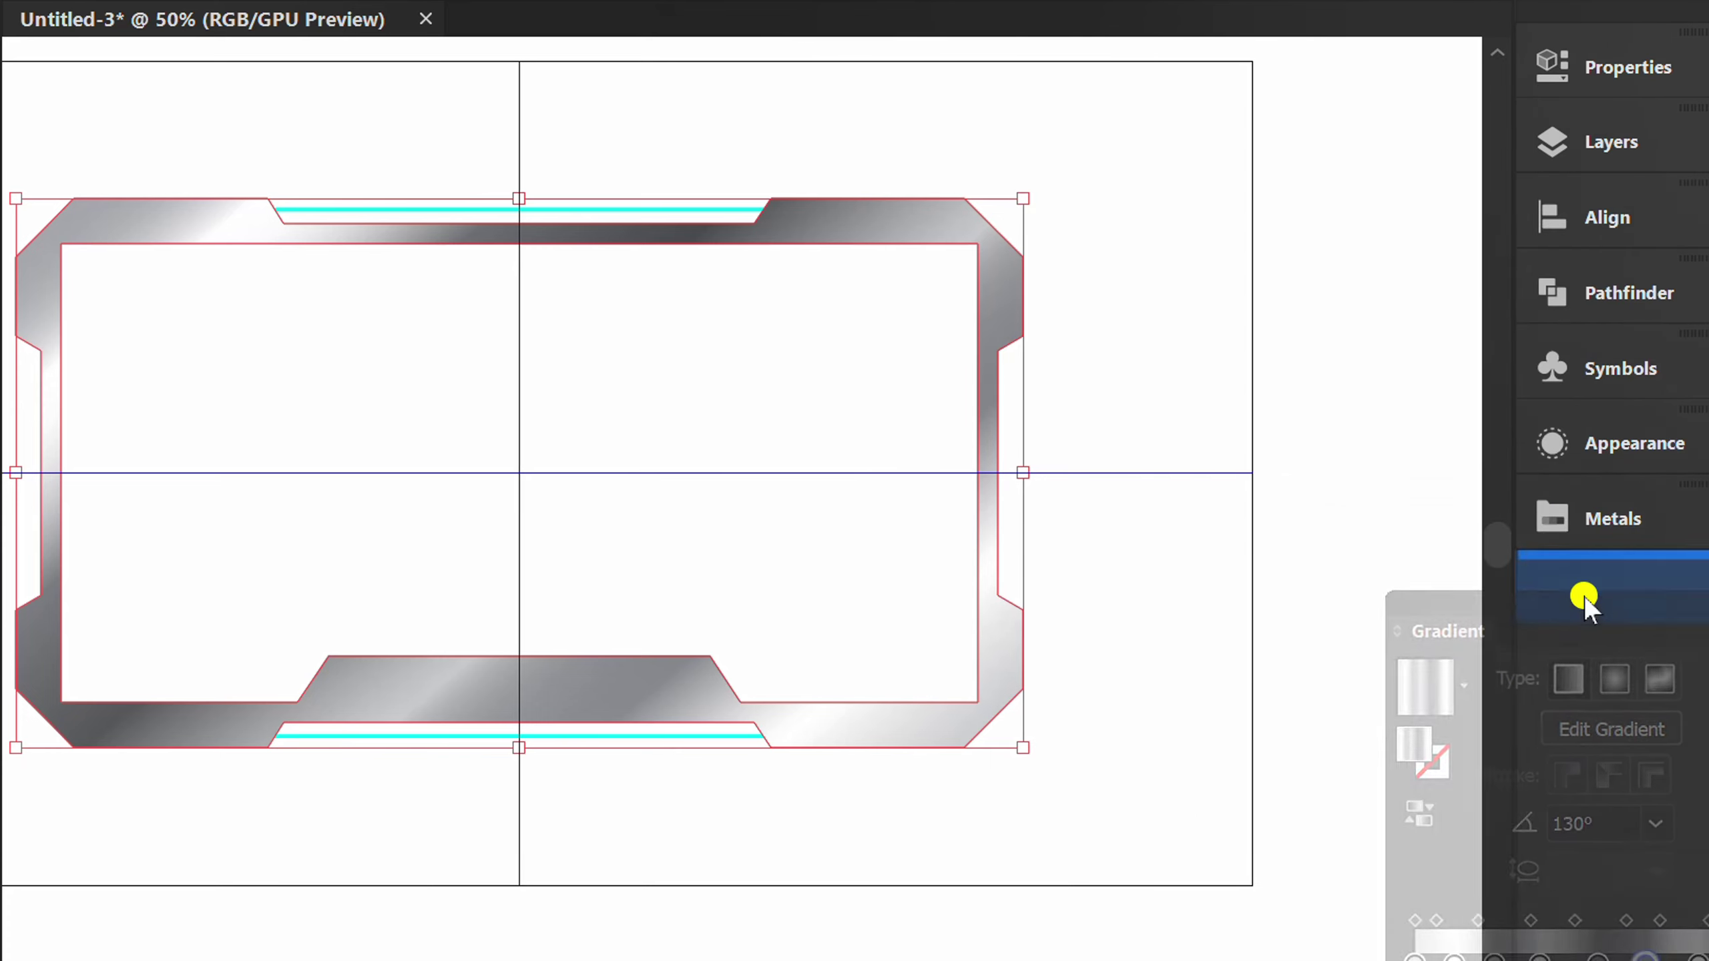
{"action": "left_click", "coordinate": [1338, 659]}
{"action": "scroll", "coordinate": [751, 503], "scroll_direction": "left", "scroll_amount": 2}
{"action": "key", "text": "m"}
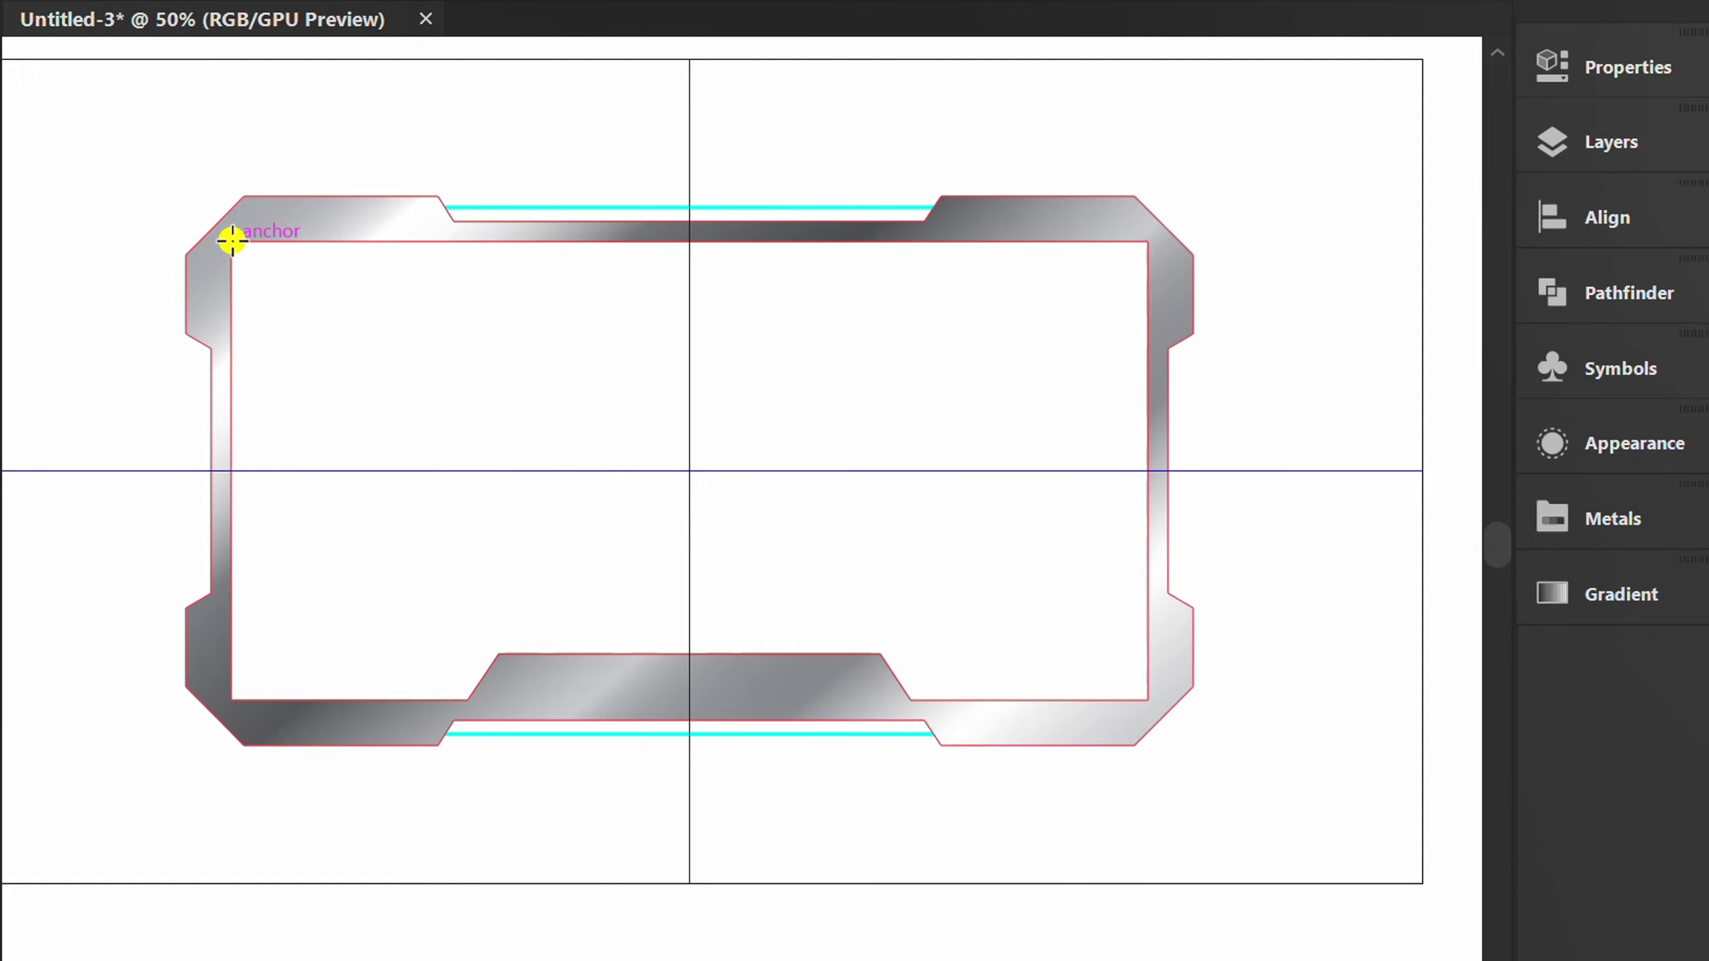
Step: Draw a rectangle over the frame's inner opening, fill it black, and send it backward
{"action": "mouse_move", "coordinate": [231, 241]}
{"action": "left_mouse_down"}
{"action": "mouse_move", "coordinate": [1142, 715]}
{"action": "mouse_move", "coordinate": [1151, 701]}
{"action": "left_mouse_up"}
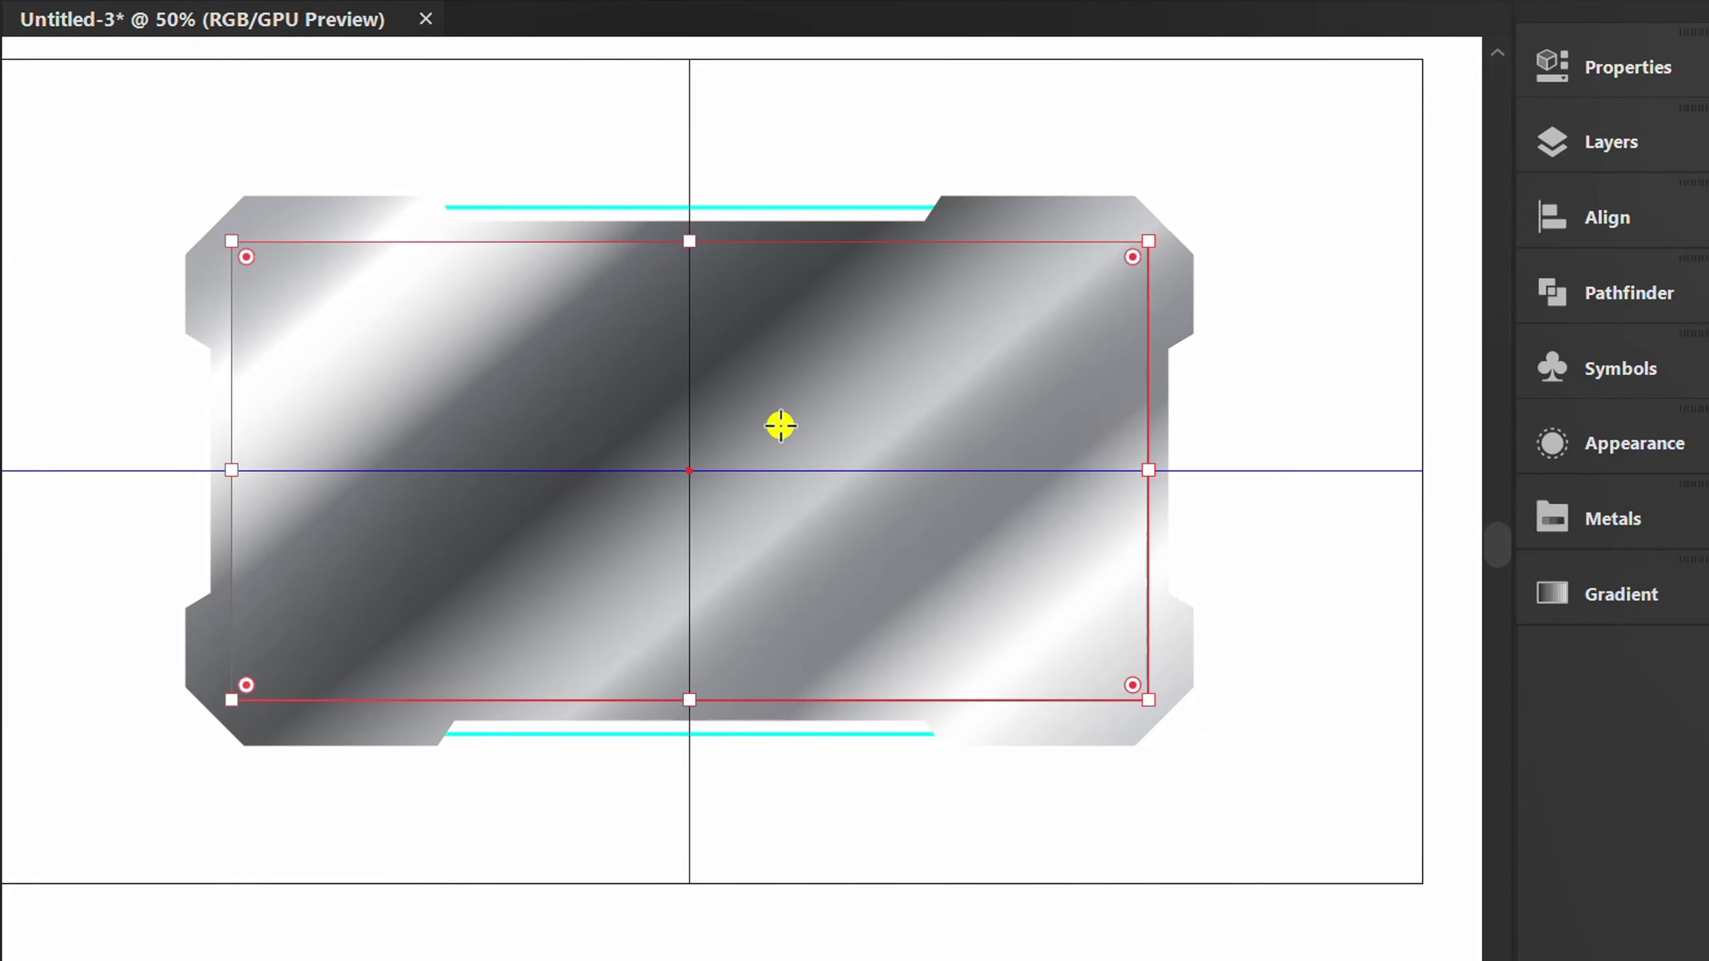
{"action": "left_click", "coordinate": [1609, 67]}
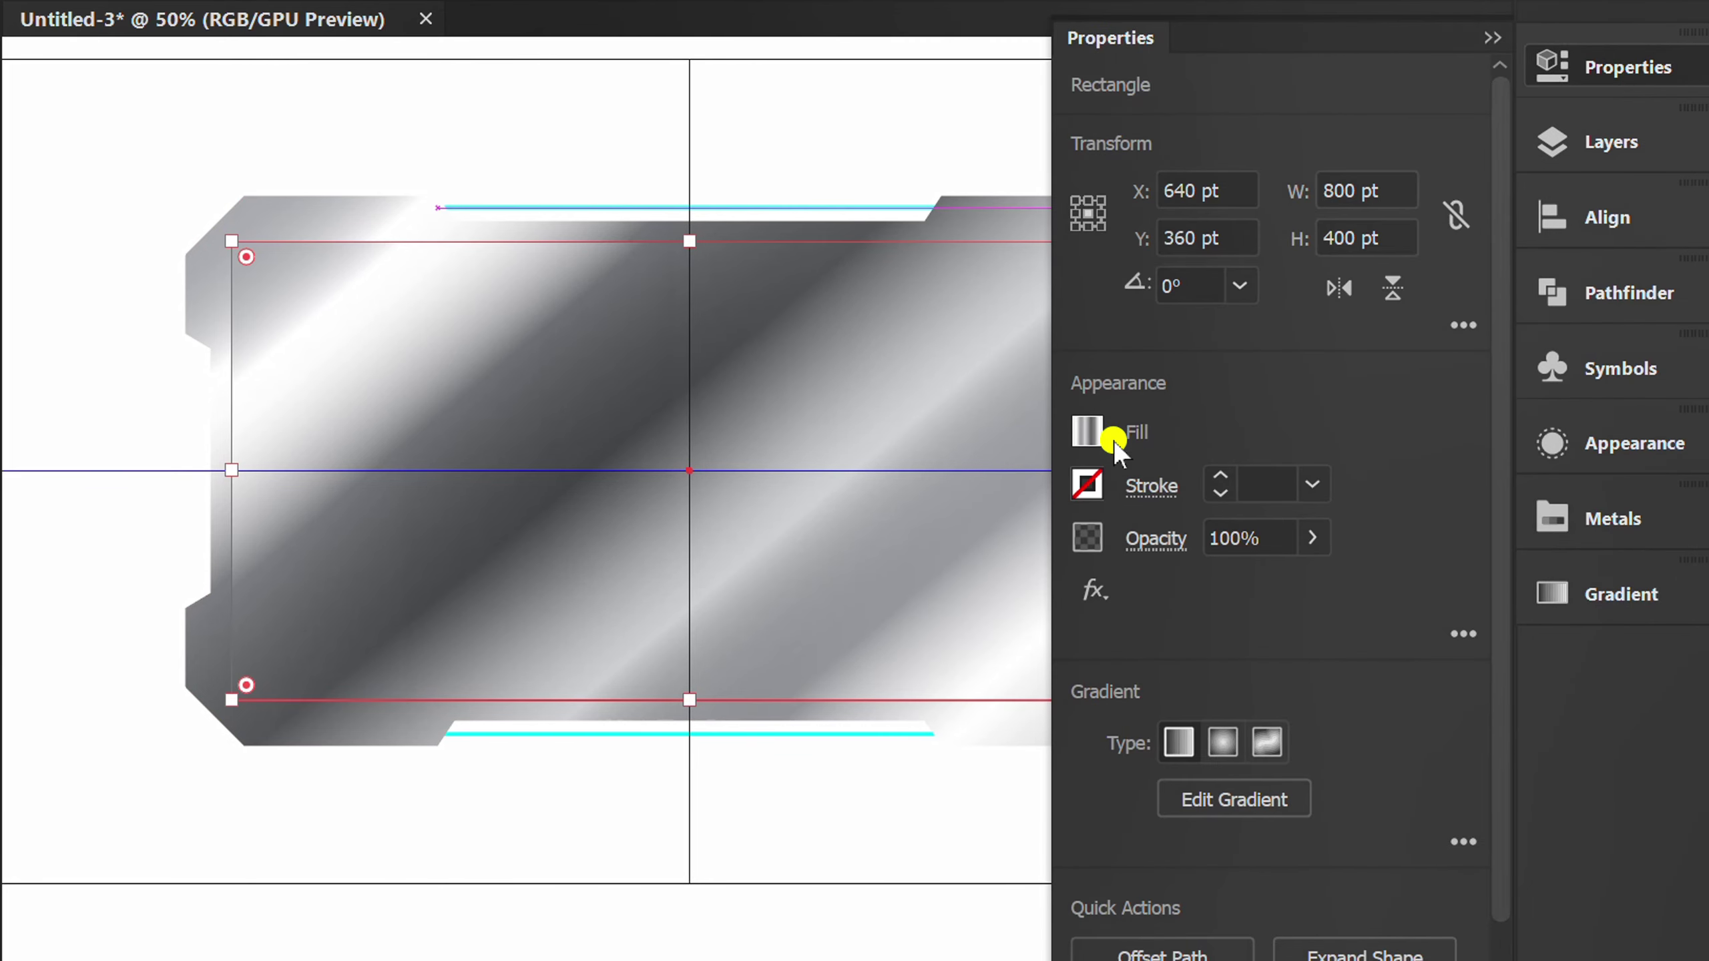
{"action": "left_click", "coordinate": [1092, 433]}
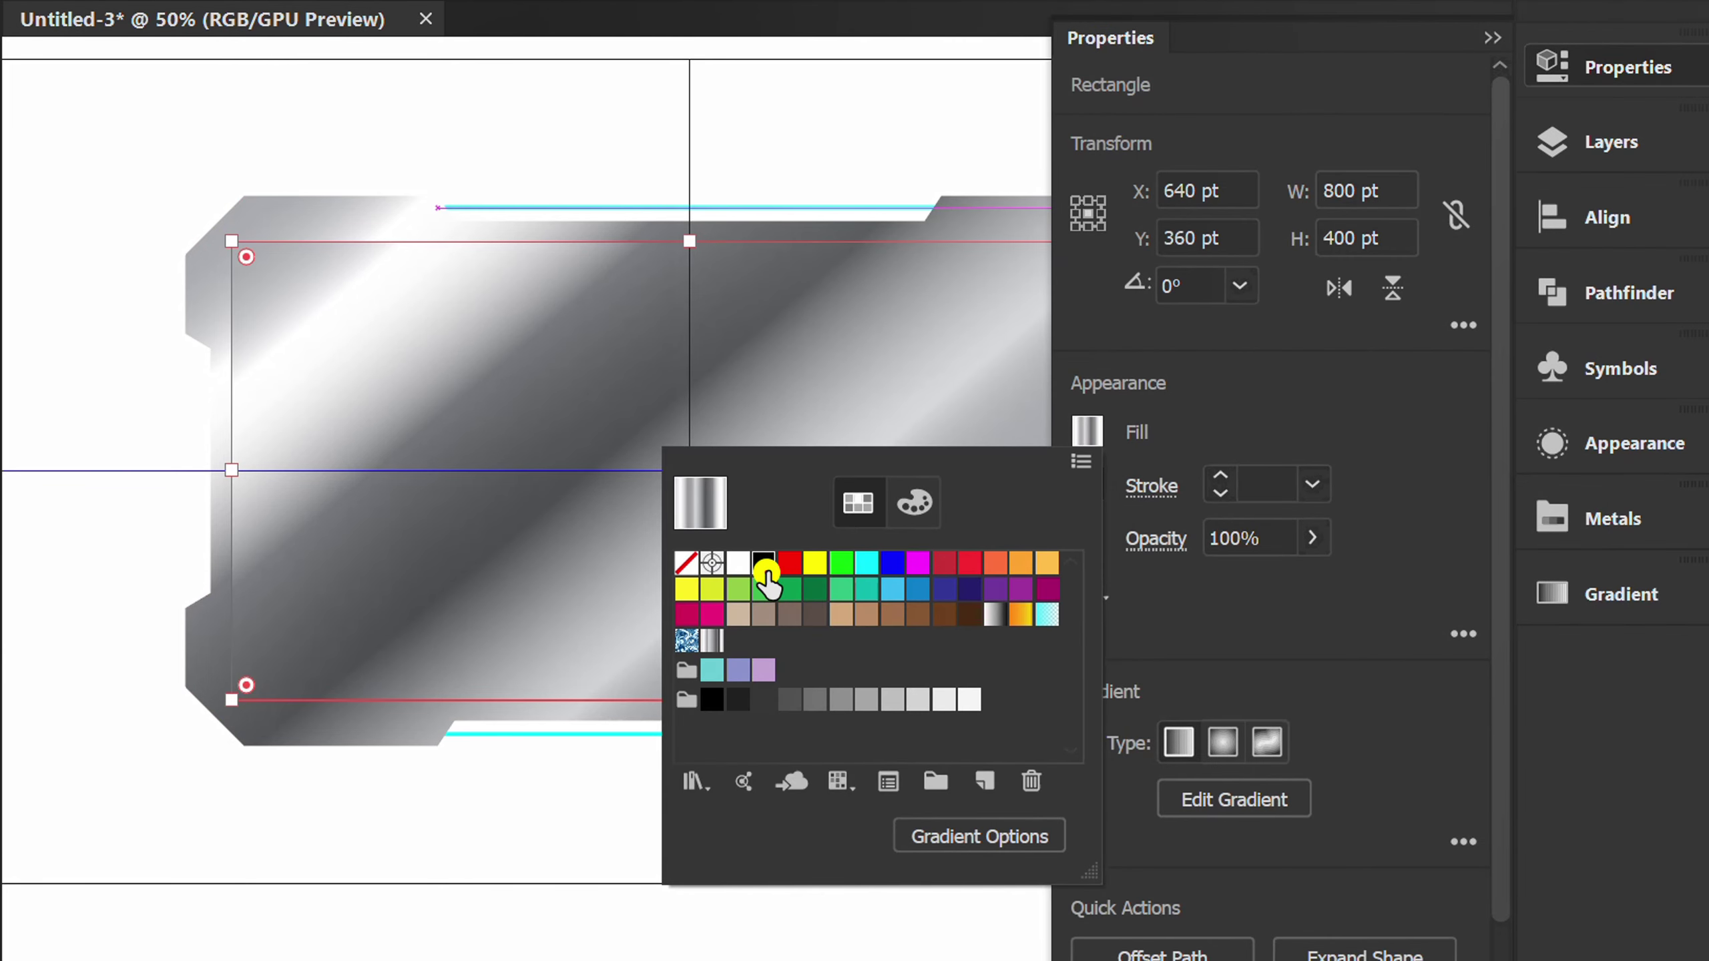
{"action": "left_click", "coordinate": [765, 565]}
{"action": "left_click", "coordinate": [1312, 415]}
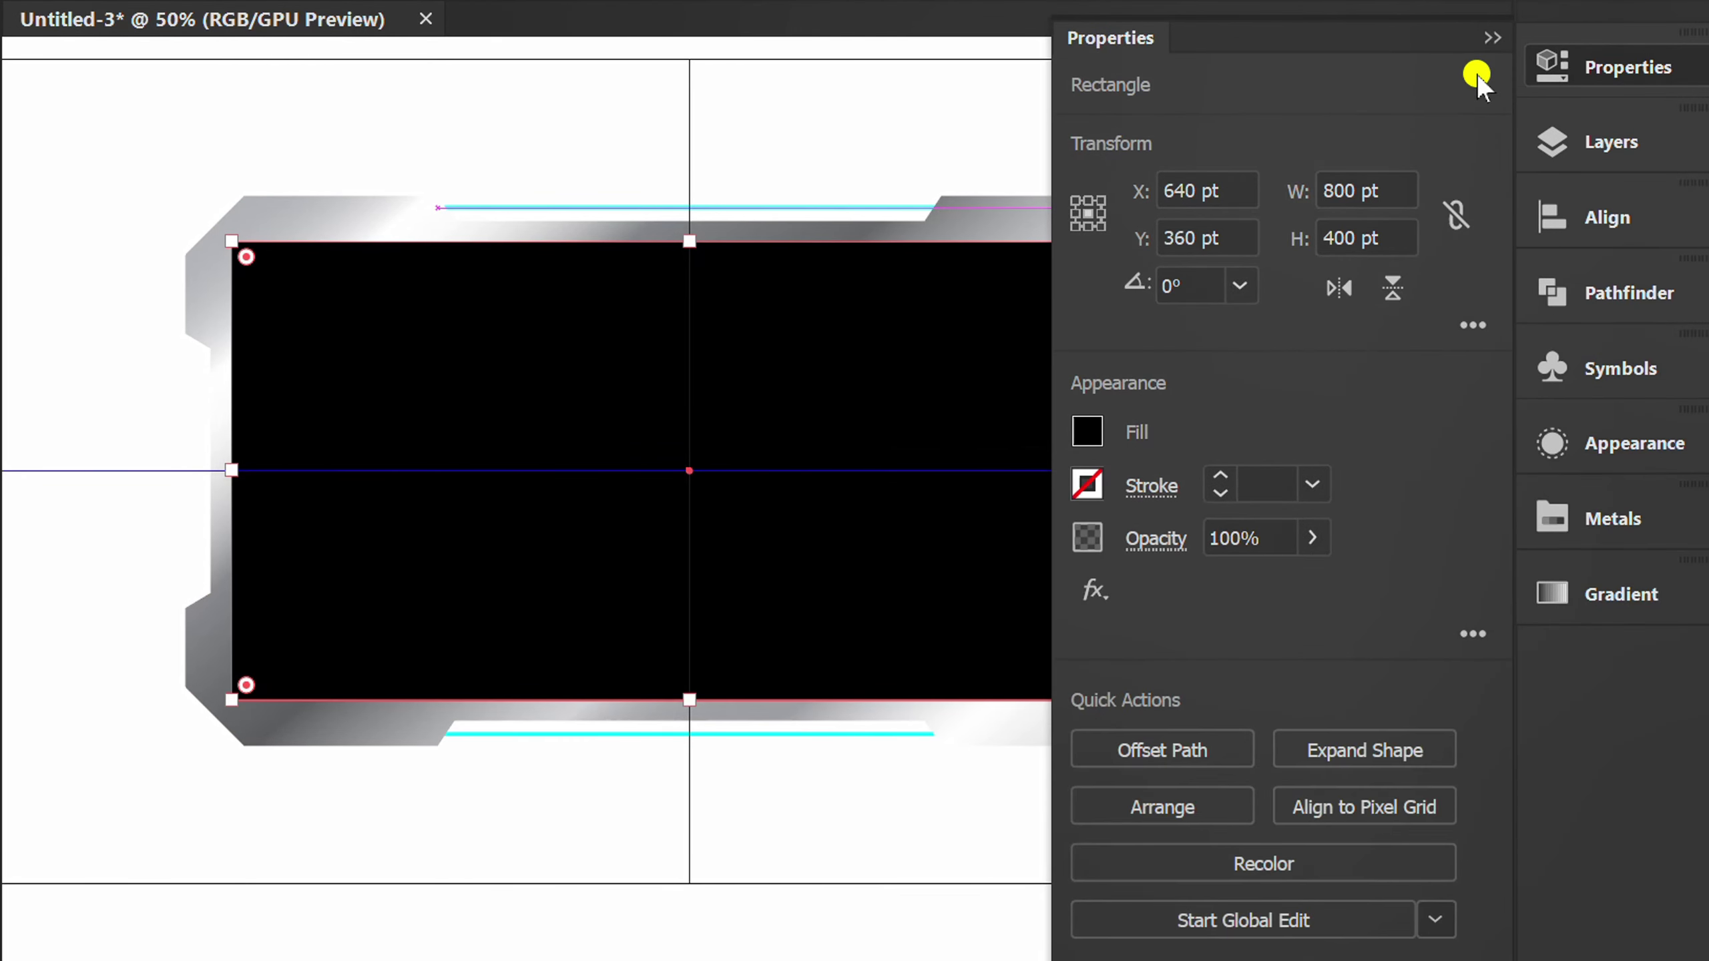
{"action": "left_click", "coordinate": [1492, 41]}
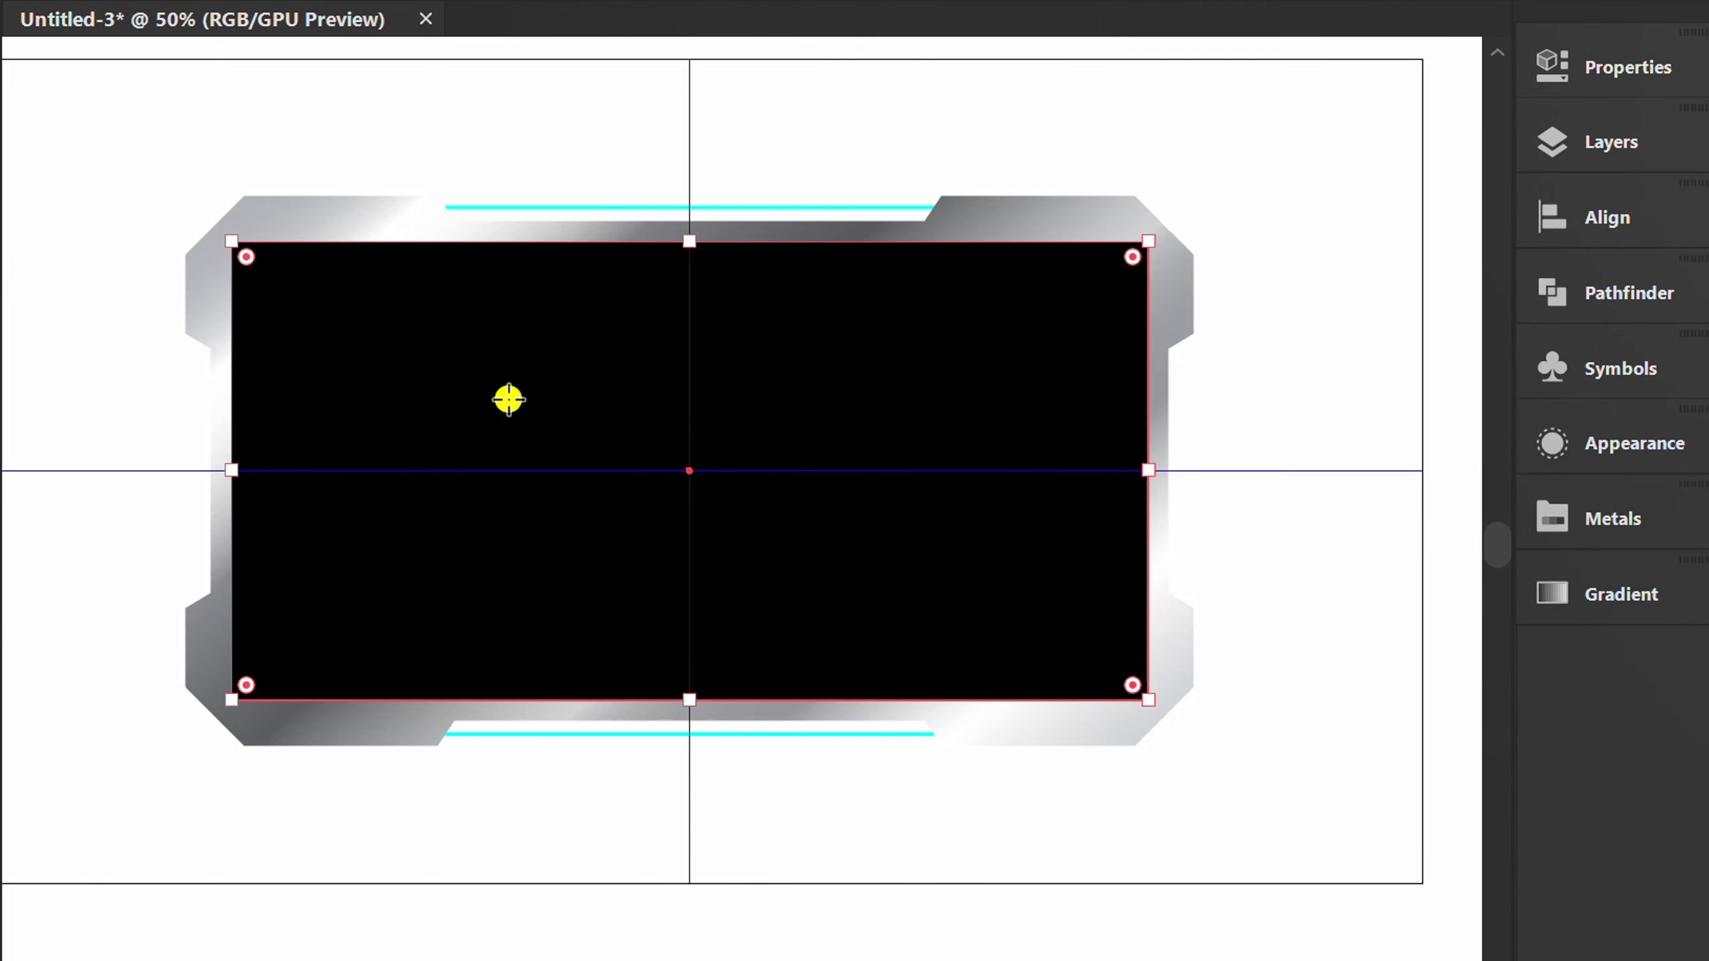
{"action": "key", "text": "ctrl+bracketleft"}
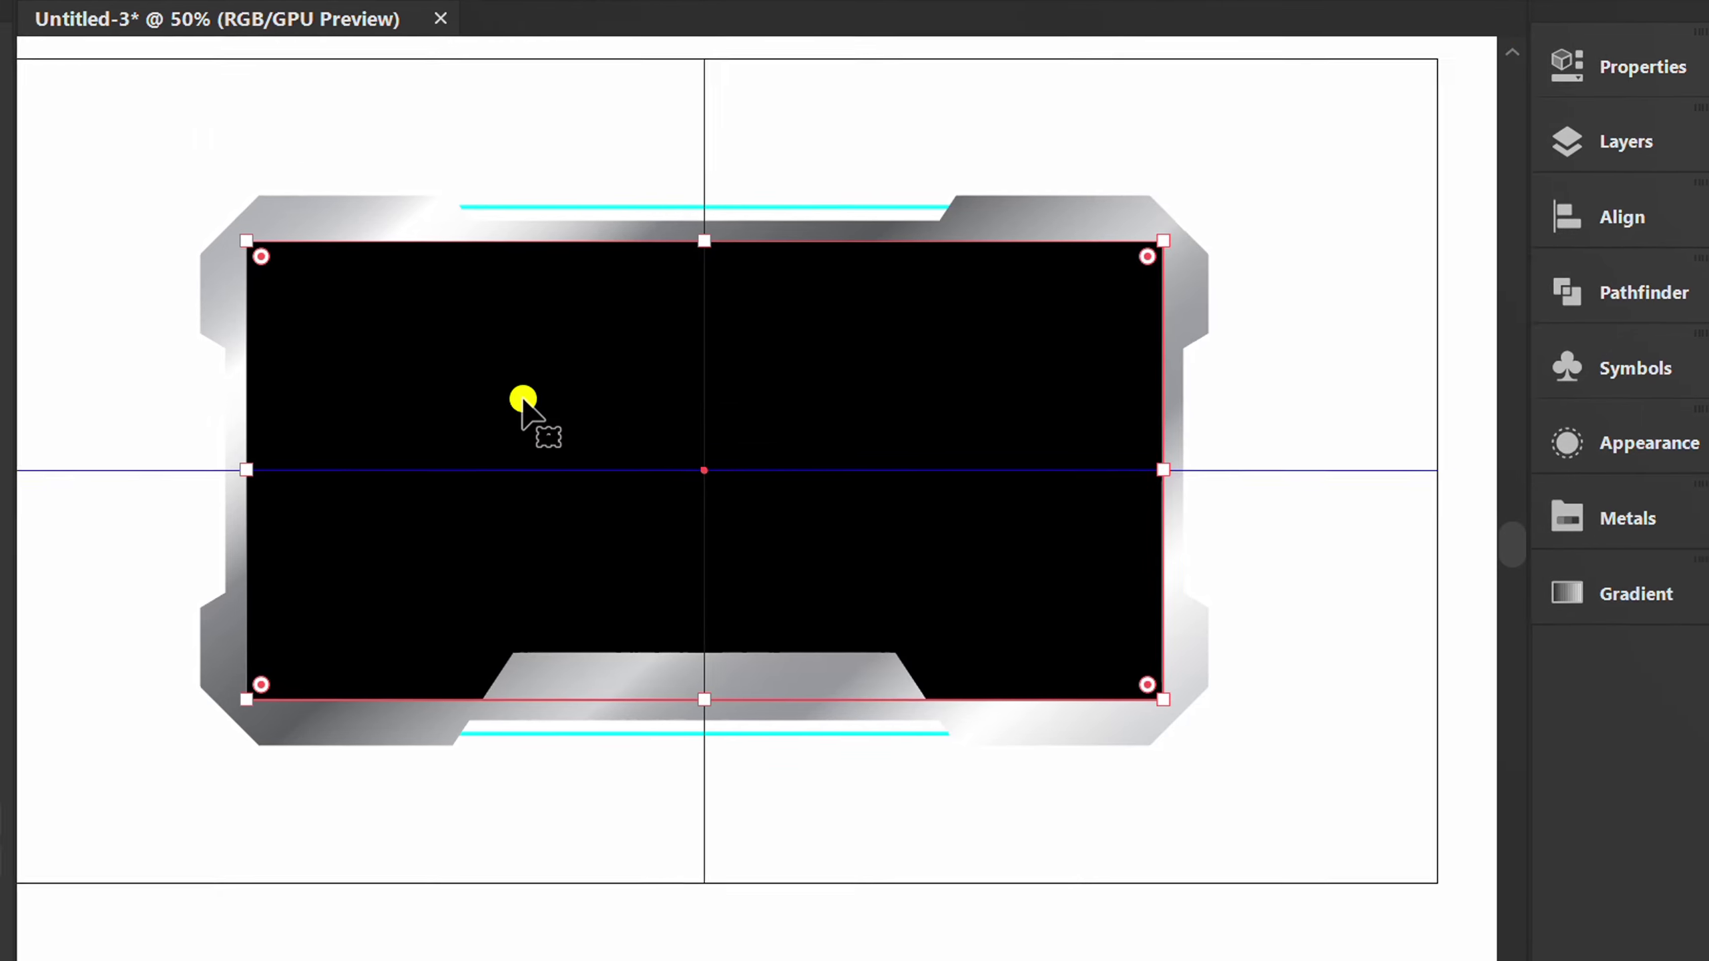
Step: Type a USERNAME label on the grey tab in Bank Gothic Medium BT at 35 pt
{"action": "key", "text": "ctrl+plus"}
{"action": "key", "text": "ctrl+plus"}
{"action": "key", "text": "ctrl+plus"}
{"action": "left_click_drag", "start_coordinate": [37, 210], "coordinate": [205, 219]}
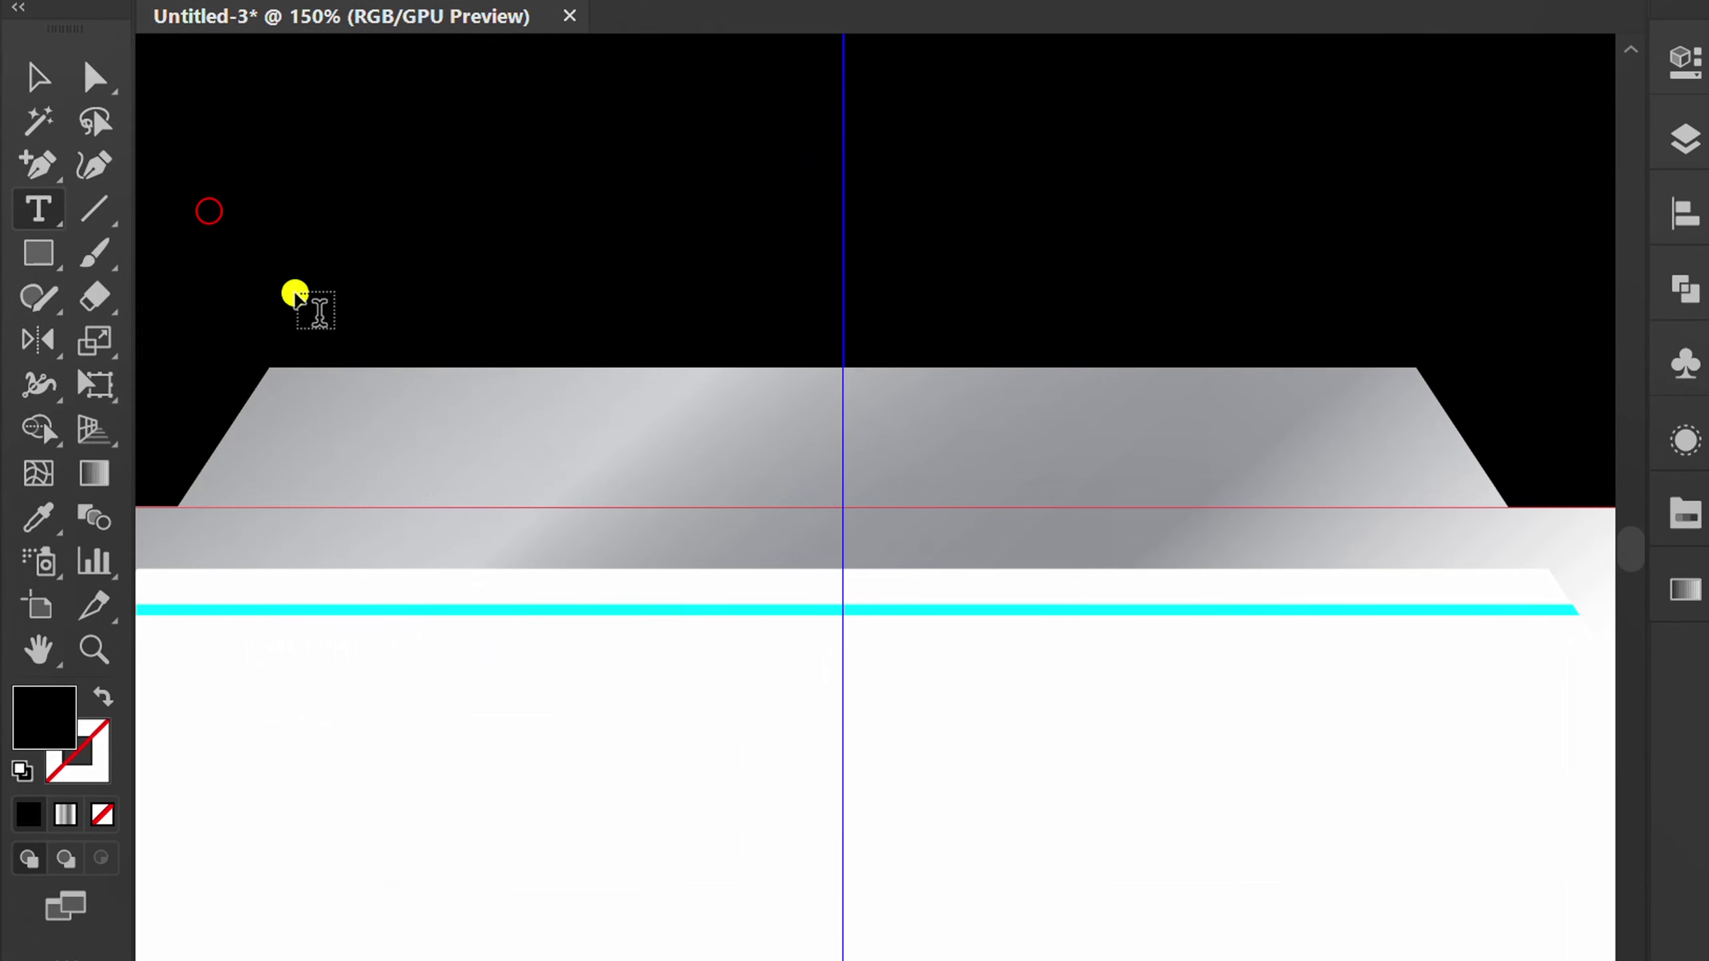
{"action": "left_click", "coordinate": [392, 463]}
{"action": "type", "text": "USERNA"}
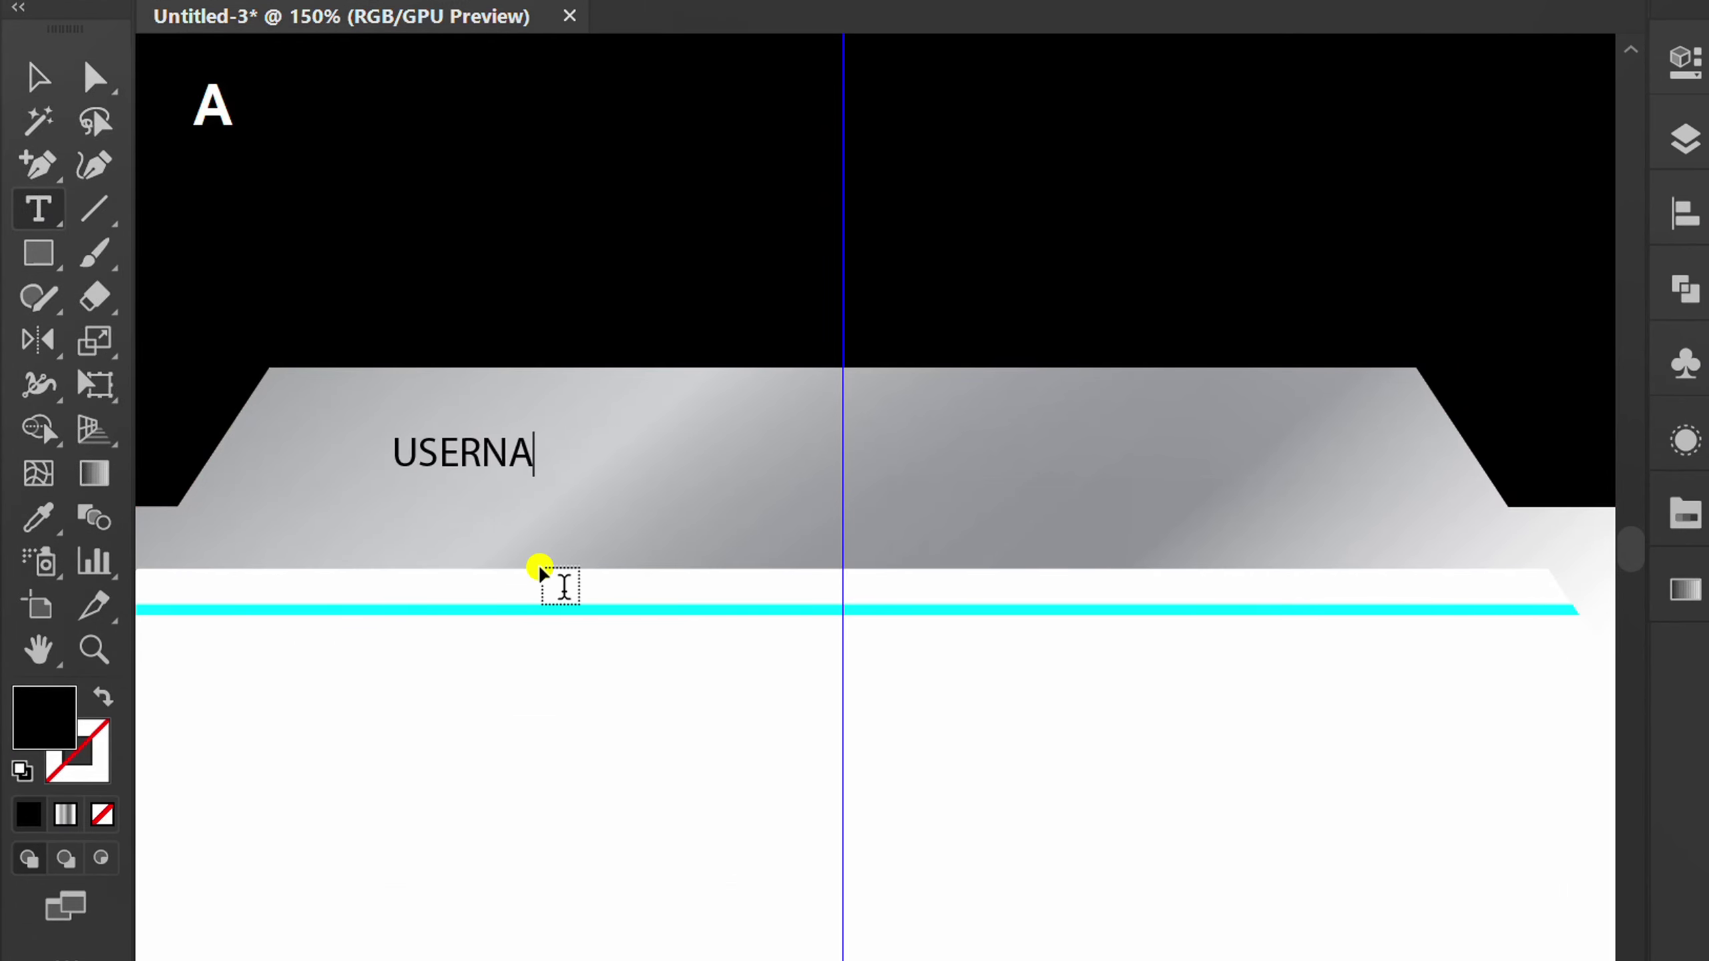
{"action": "type", "text": "ME"}
{"action": "key", "text": "Escape"}
{"action": "left_click", "coordinate": [1603, 61]}
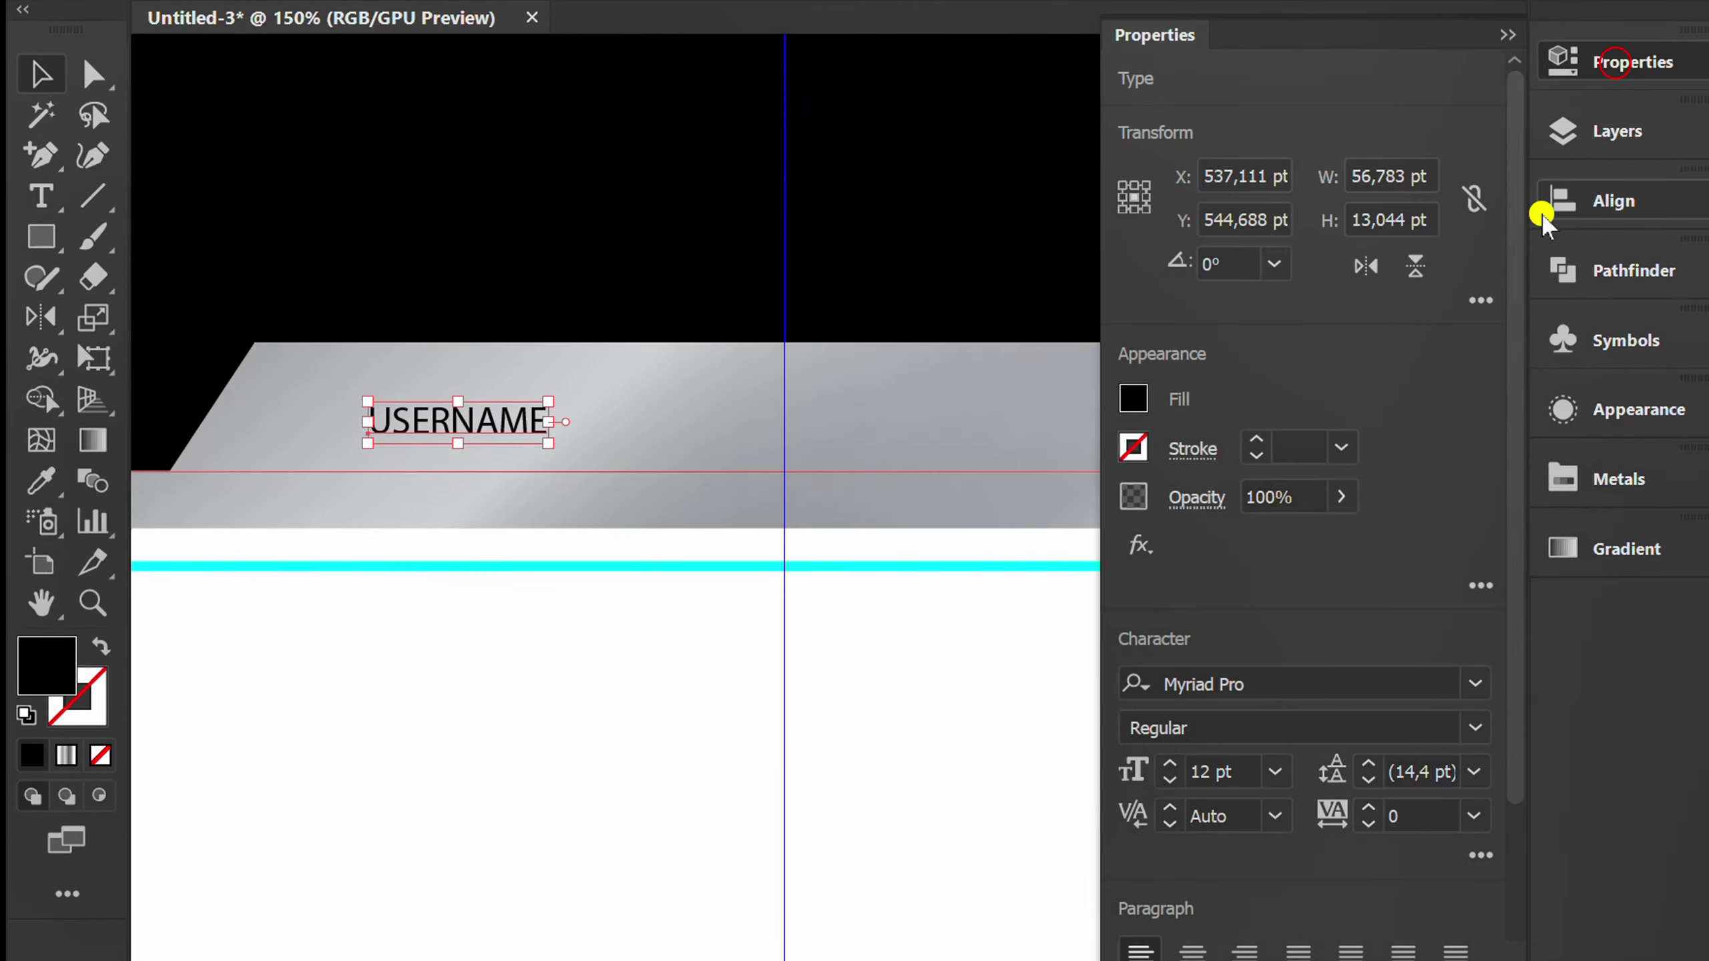
{"action": "left_click", "coordinate": [1282, 685]}
{"action": "type", "text": "BAN"}
{"action": "left_click", "coordinate": [1514, 903]}
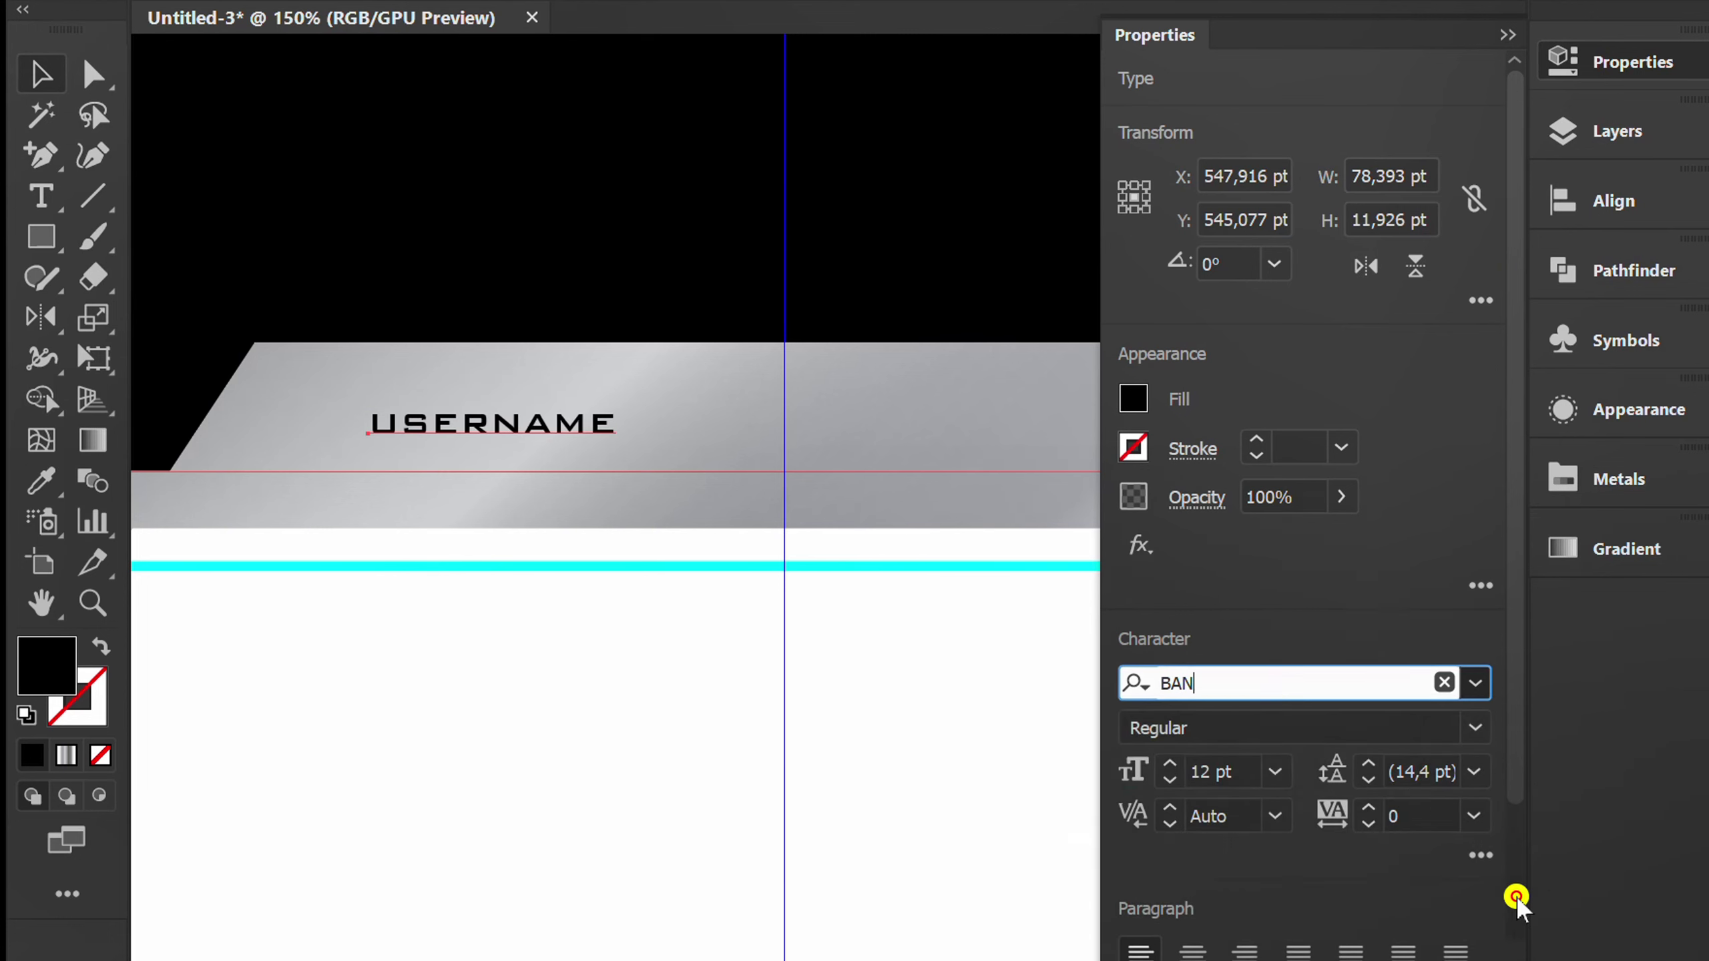
{"action": "scroll", "coordinate": [1247, 771], "scroll_direction": "up", "scroll_amount": 7}
{"action": "scroll", "coordinate": [1247, 771], "scroll_direction": "up", "scroll_amount": 4}
{"action": "scroll", "coordinate": [1247, 771], "scroll_direction": "up", "scroll_amount": 4}
{"action": "scroll", "coordinate": [1248, 770], "scroll_direction": "up", "scroll_amount": 4}
{"action": "scroll", "coordinate": [1247, 771], "scroll_direction": "up", "scroll_amount": 2}
{"action": "scroll", "coordinate": [1247, 771], "scroll_direction": "up", "scroll_amount": 2}
{"action": "scroll", "coordinate": [1247, 770], "scroll_direction": "up", "scroll_amount": 1}
{"action": "left_click", "coordinate": [1508, 35]}
Step: Nudge the USERNAME label down and centre it horizontally
{"action": "key", "text": "Down"}
{"action": "key", "text": "Down"}
{"action": "key", "text": "Down"}
{"action": "key", "text": "Down"}
{"action": "key", "text": "Down"}
{"action": "key", "text": "Down"}
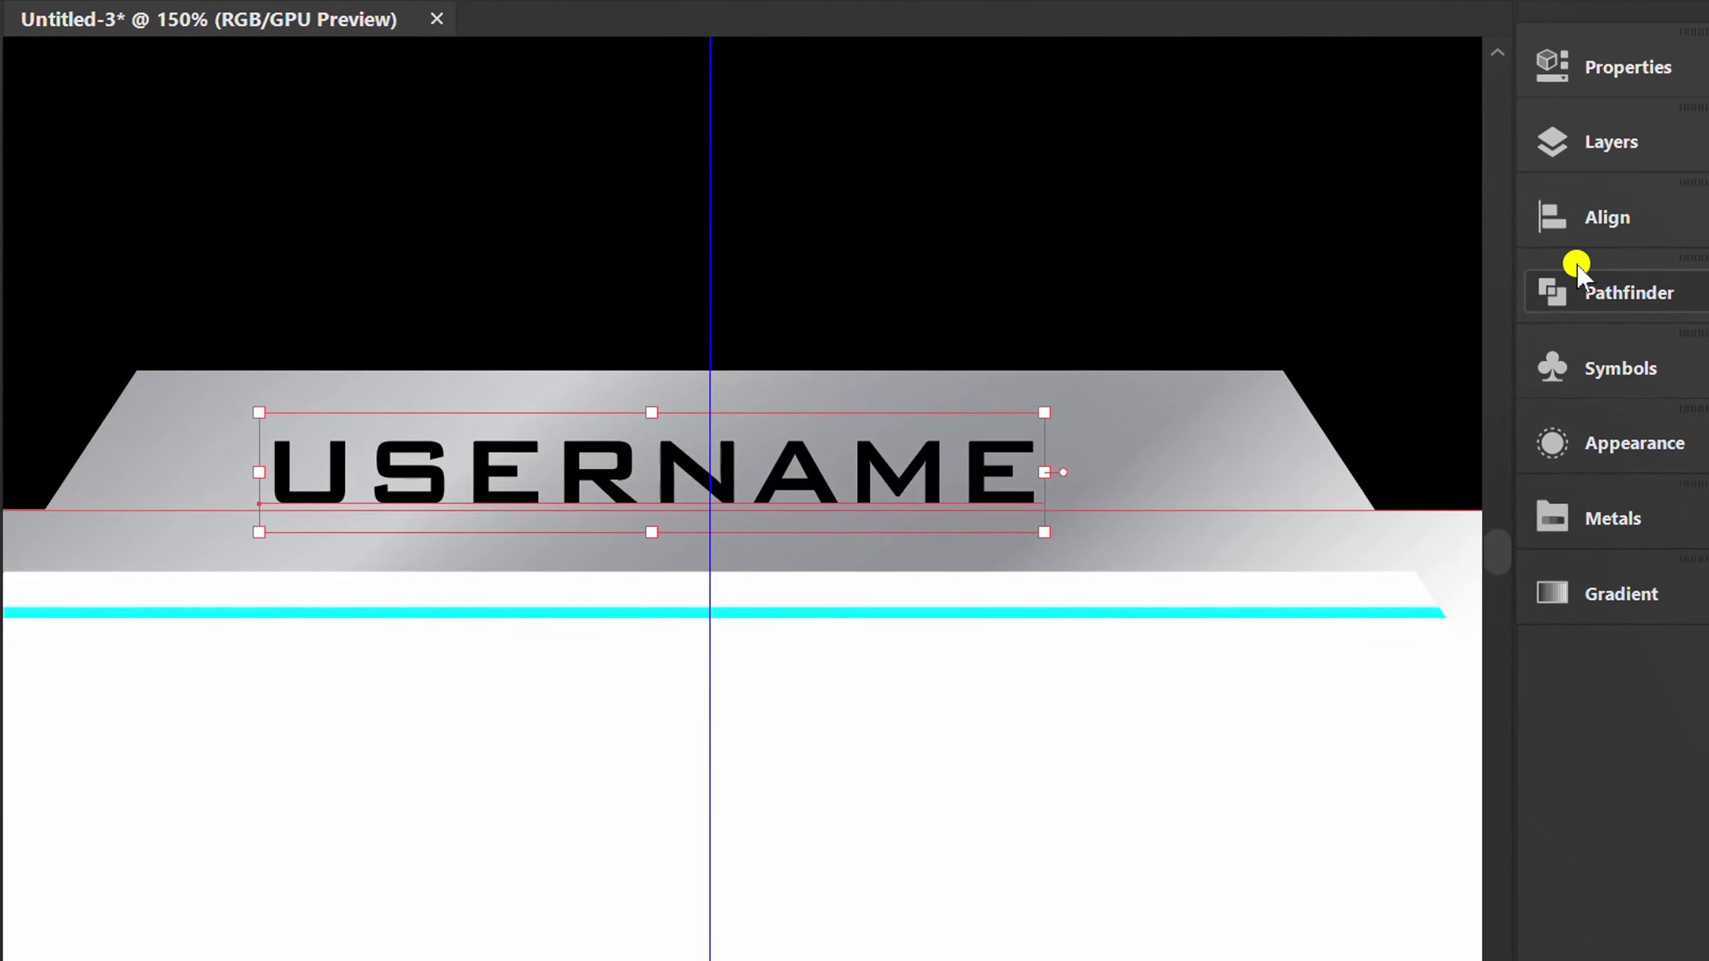
{"action": "left_click", "coordinate": [1600, 218]}
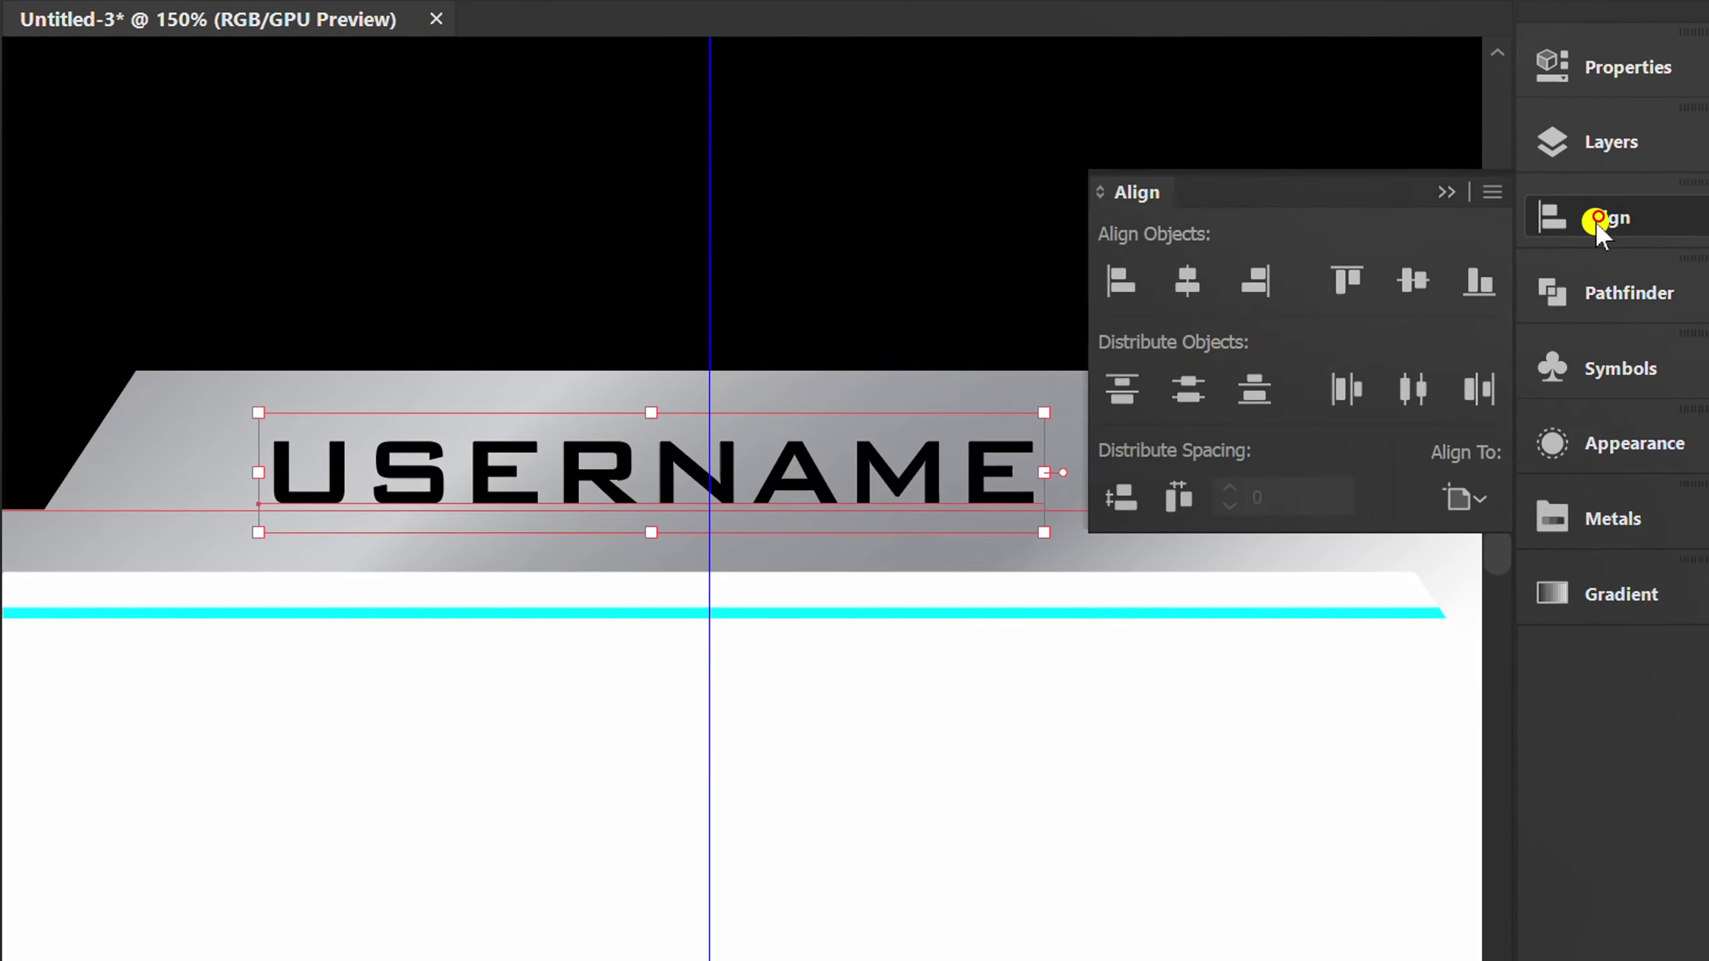
{"action": "left_click", "coordinate": [1190, 283]}
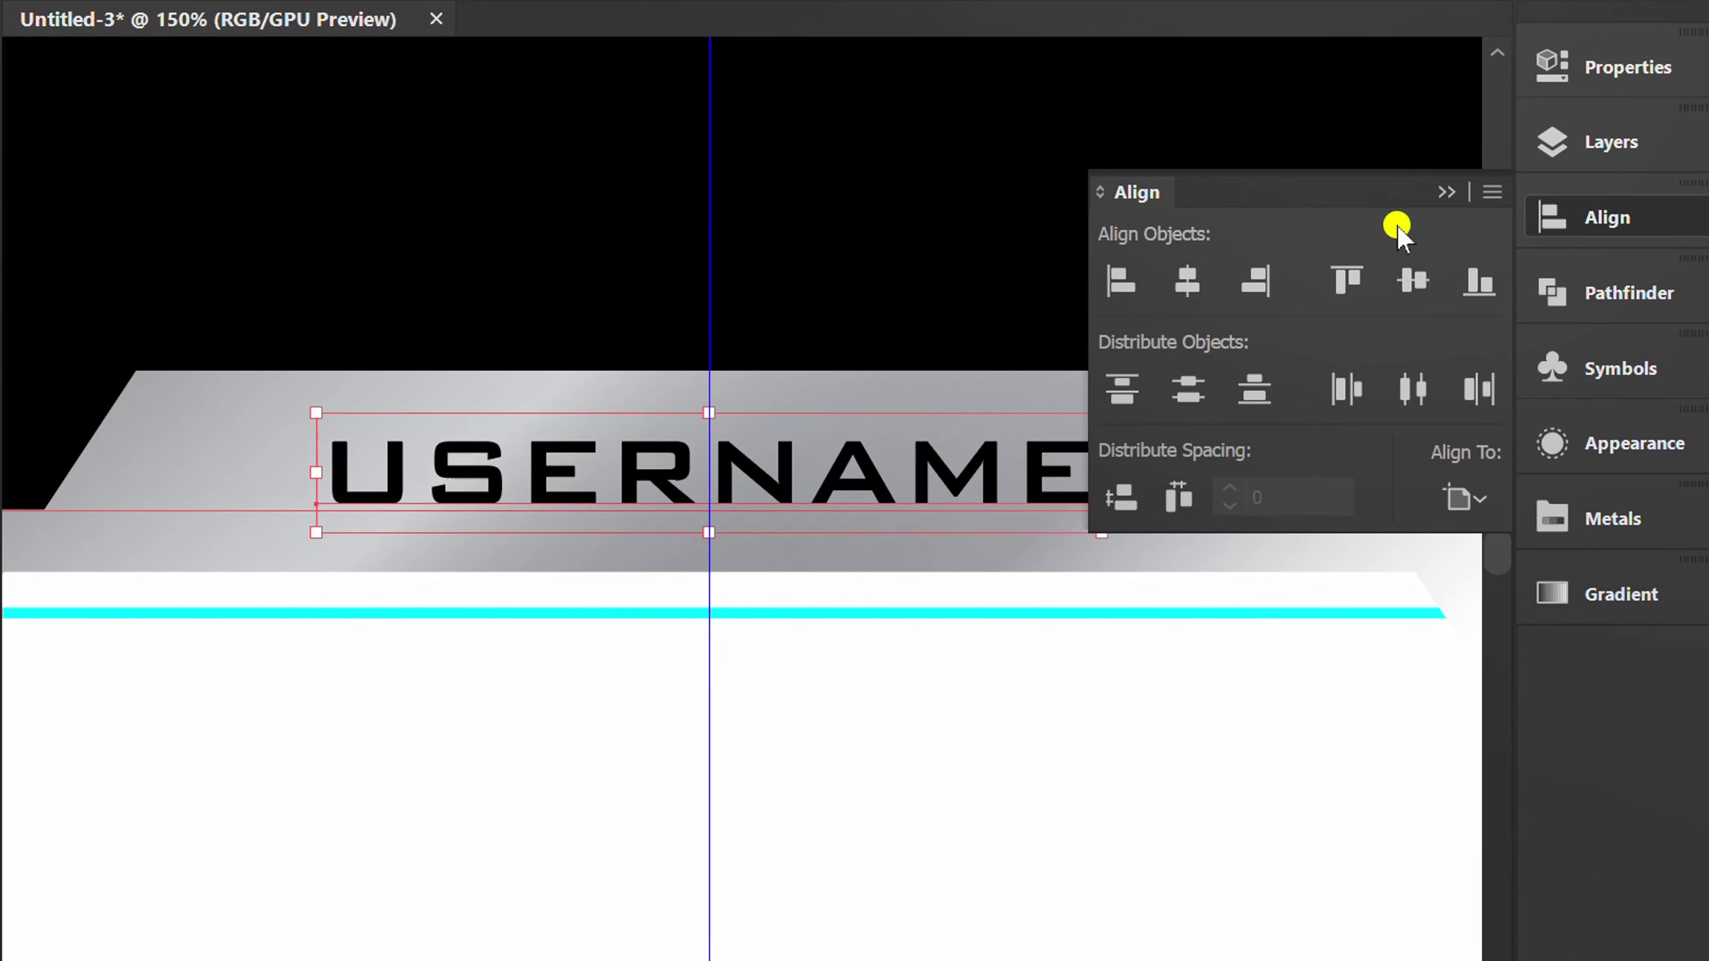
{"action": "left_click", "coordinate": [1446, 192]}
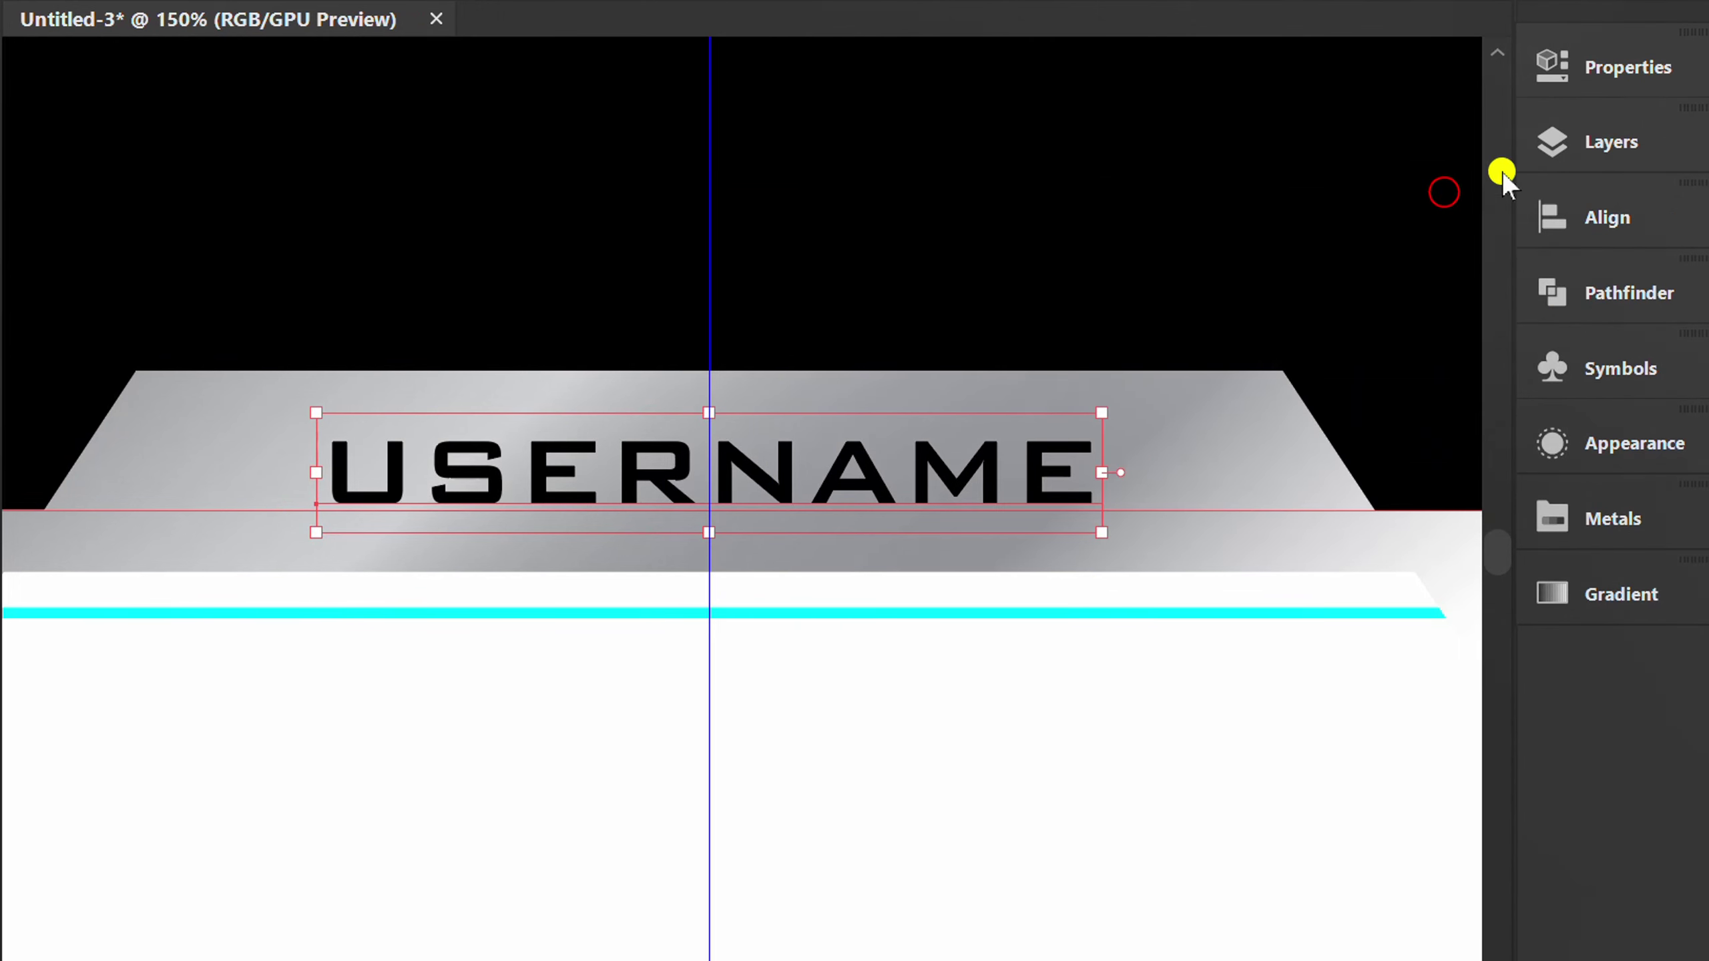
Step: Set the USERNAME label's blend mode to Overlay
{"action": "left_click", "coordinate": [1616, 65]}
{"action": "left_click", "coordinate": [1157, 542]}
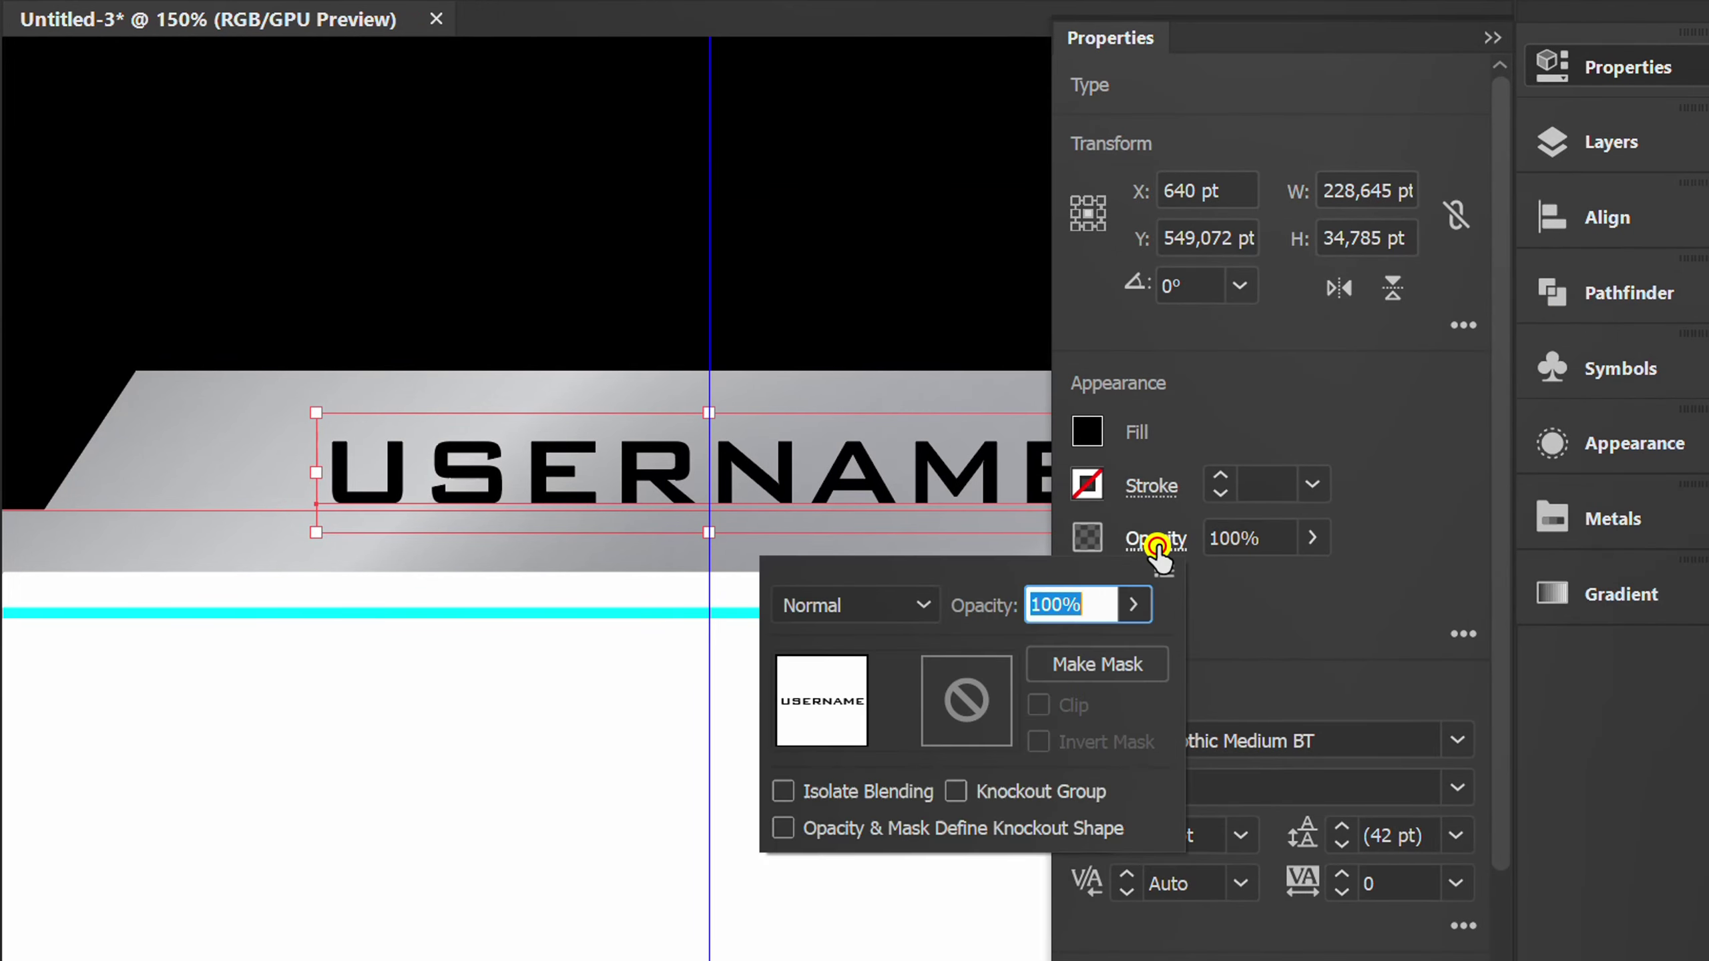
{"action": "left_click", "coordinate": [902, 602]}
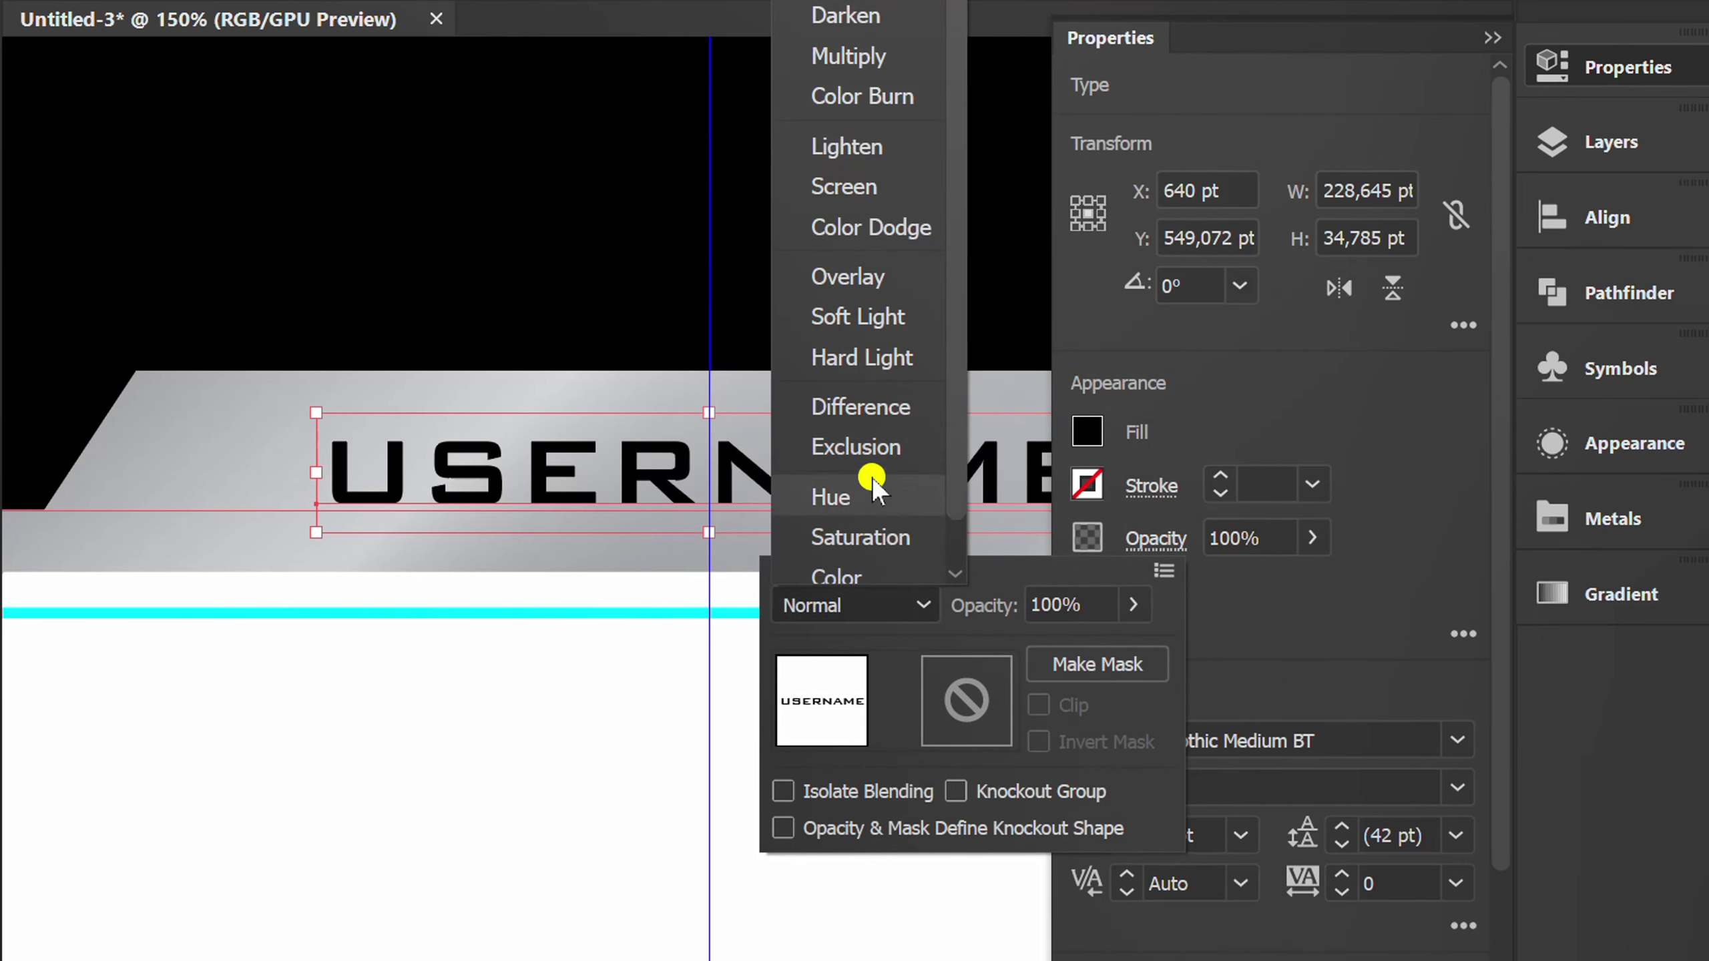
{"action": "left_click", "coordinate": [869, 283]}
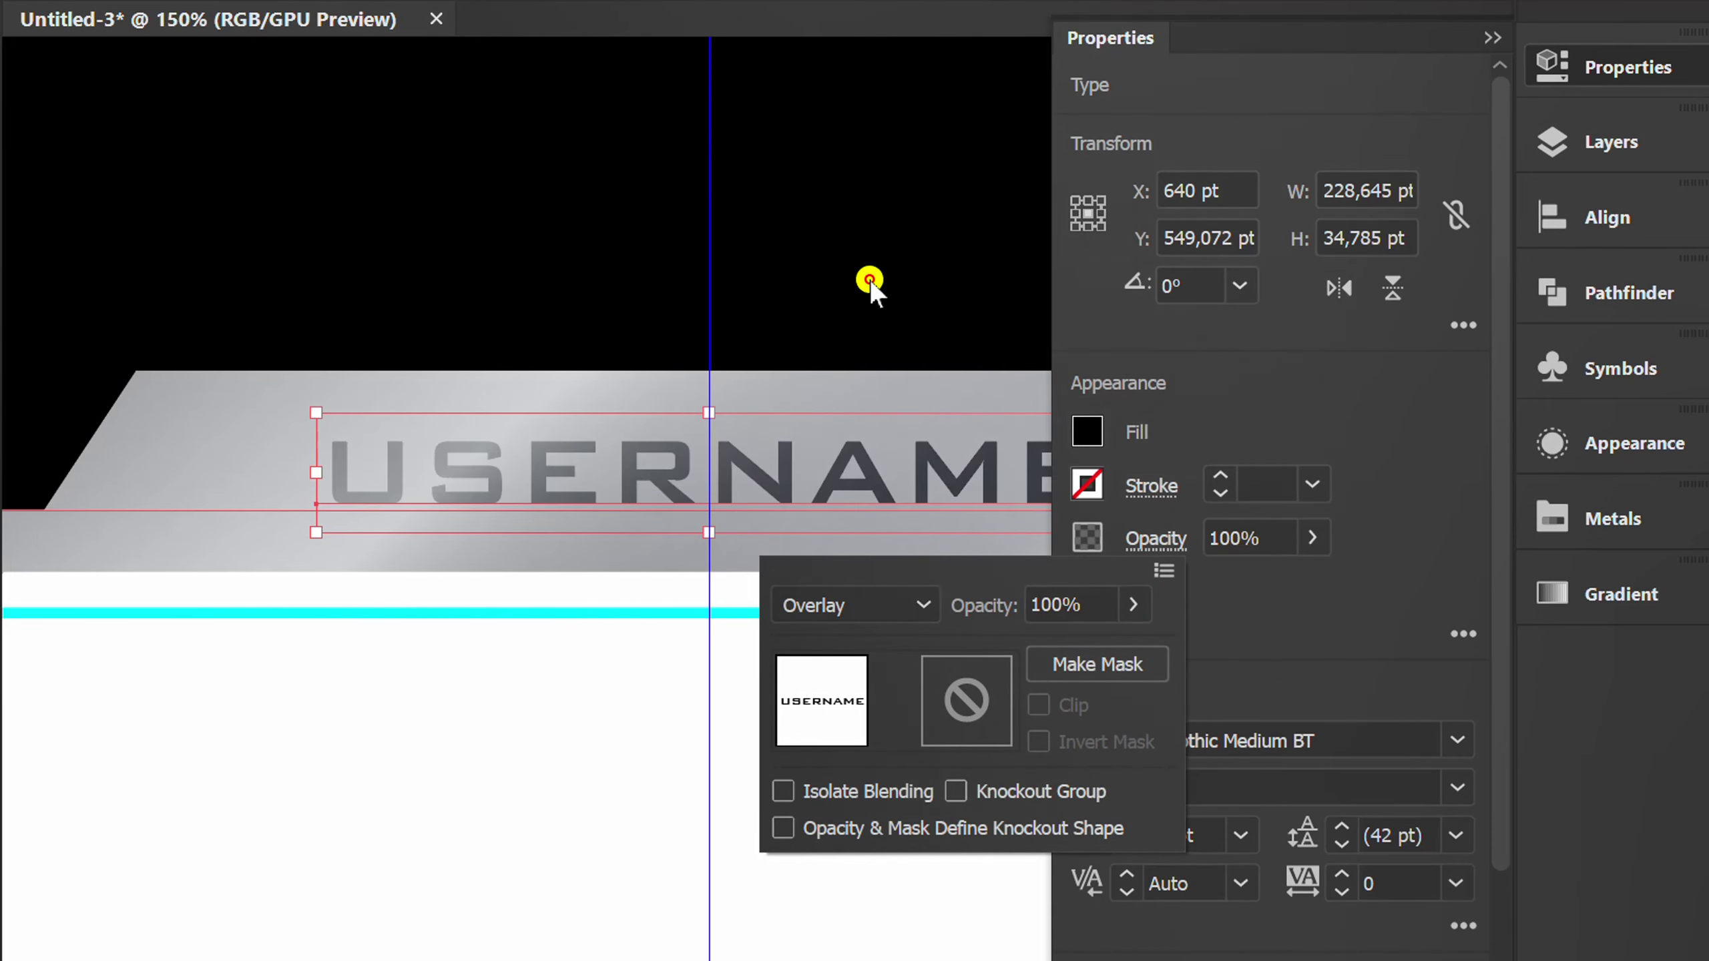
{"action": "left_click", "coordinate": [1372, 395]}
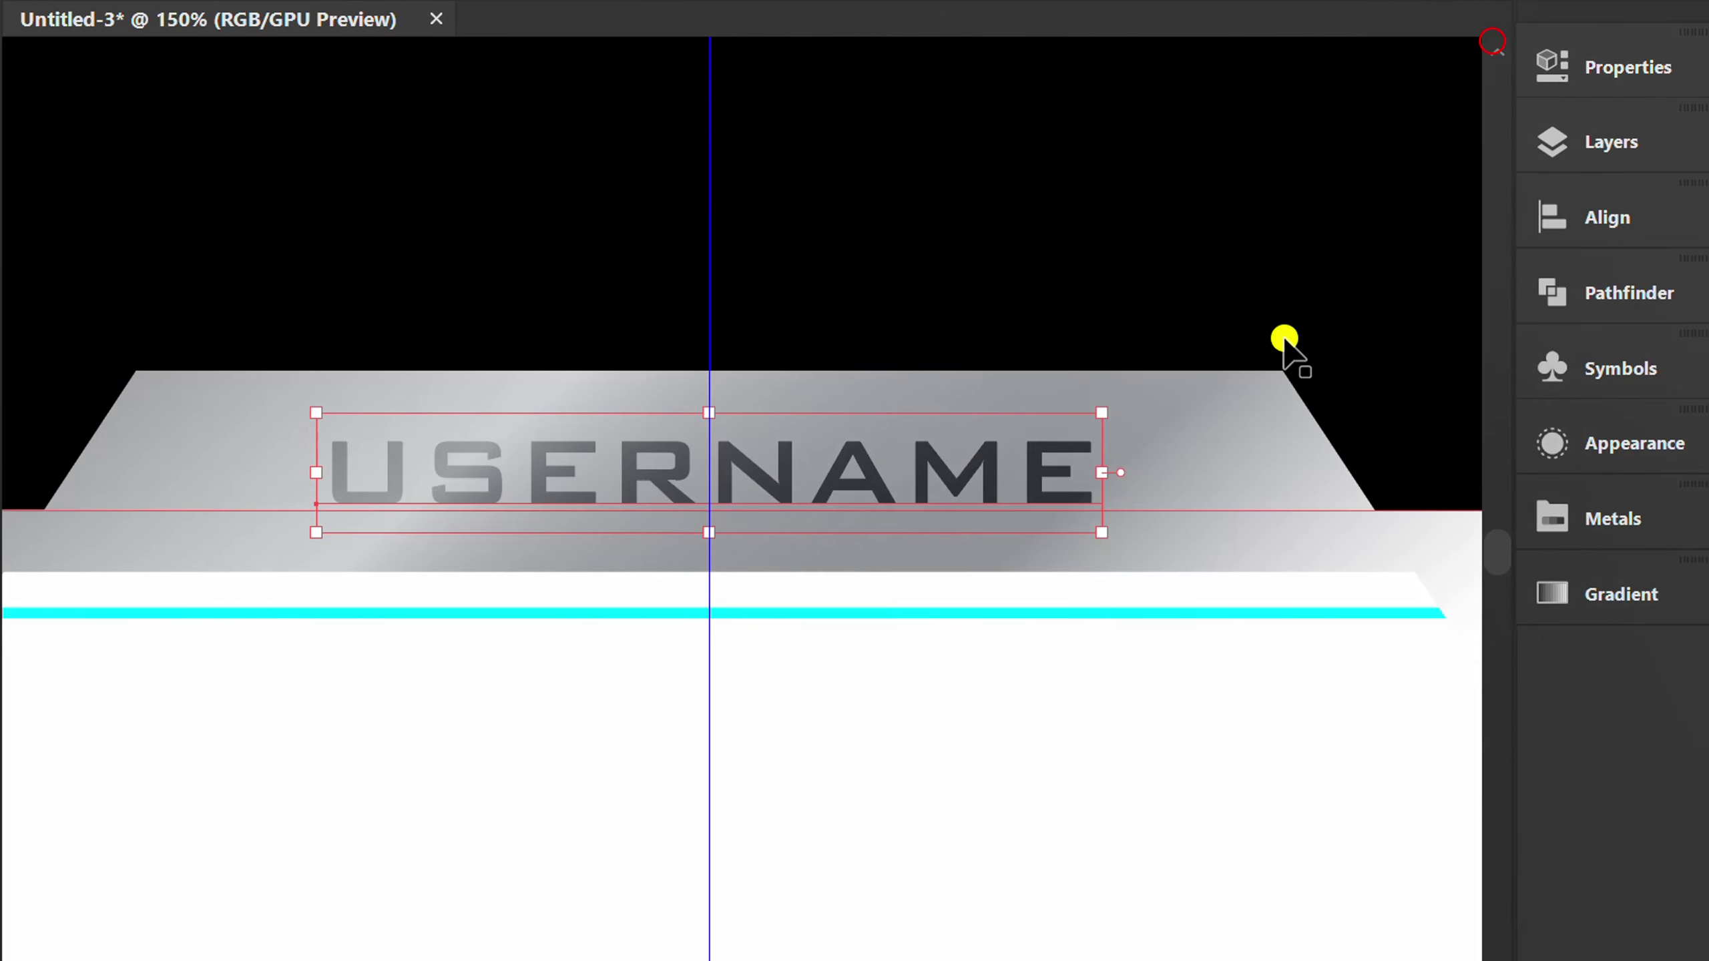
{"action": "left_click", "coordinate": [855, 686]}
{"action": "scroll", "coordinate": [842, 686], "scroll_direction": "up", "scroll_amount": 1}
Step: Paste a copy of the label in front and set its opacity to 50%
{"action": "left_click", "coordinate": [775, 519]}
{"action": "key", "text": "ctrl"}
{"action": "key", "text": "ctrl+c"}
{"action": "key", "text": "ctrl+f"}
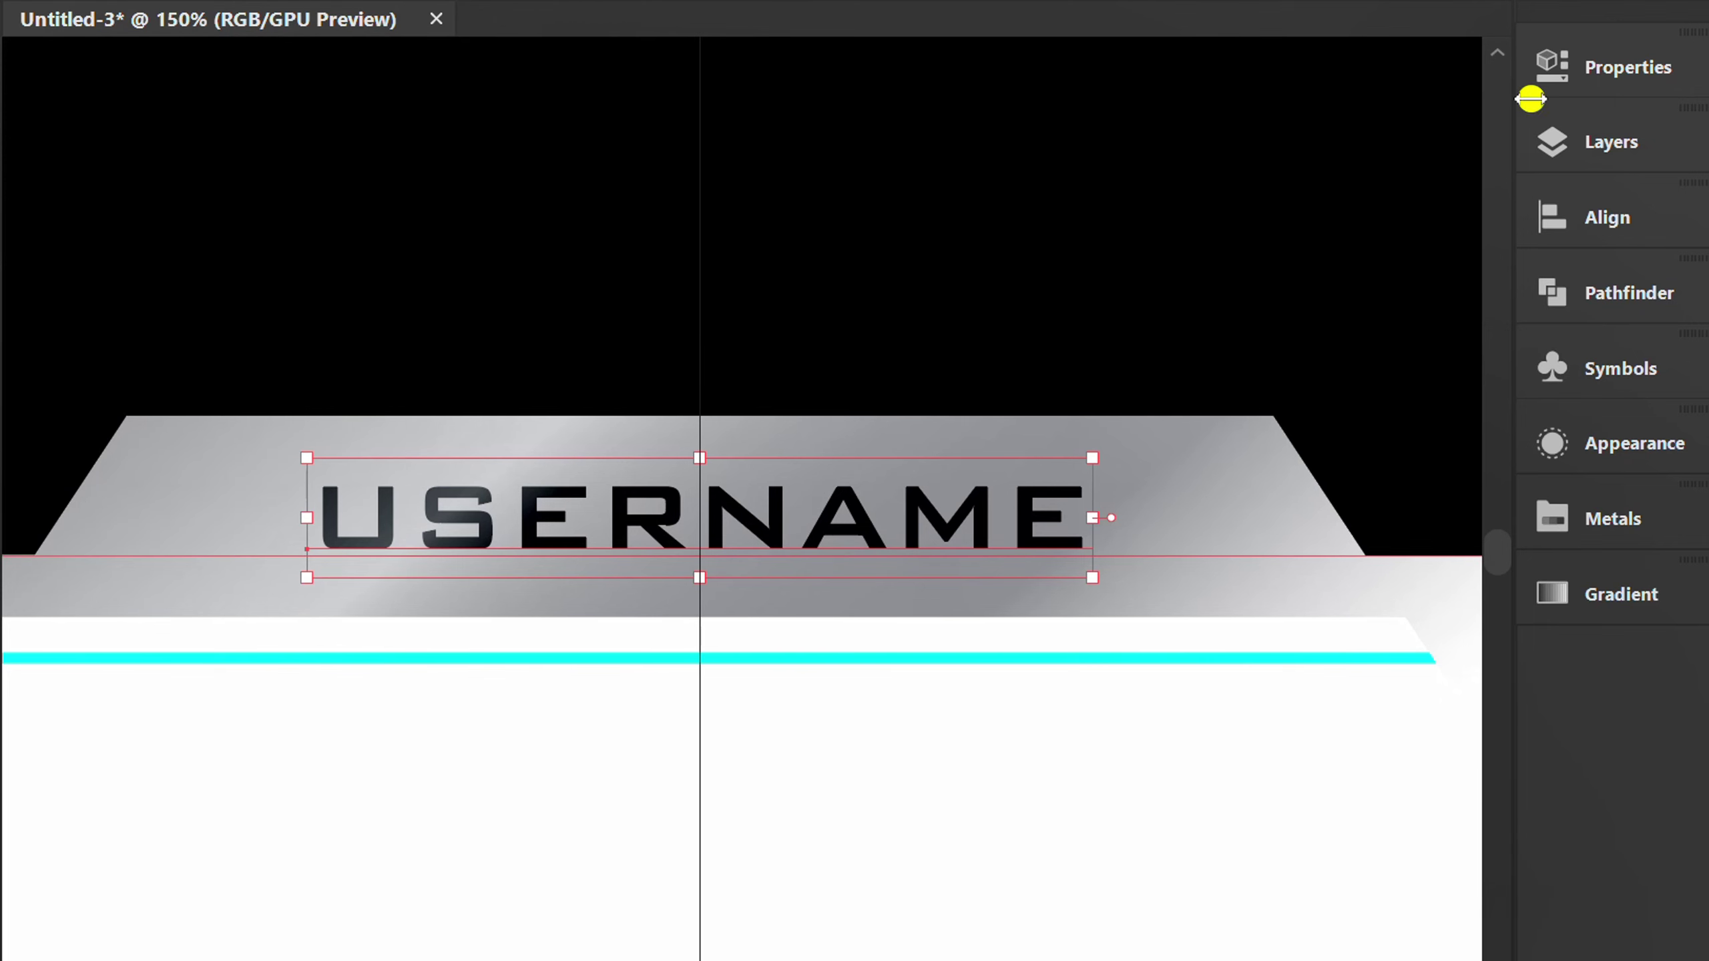
{"action": "left_click", "coordinate": [1552, 70]}
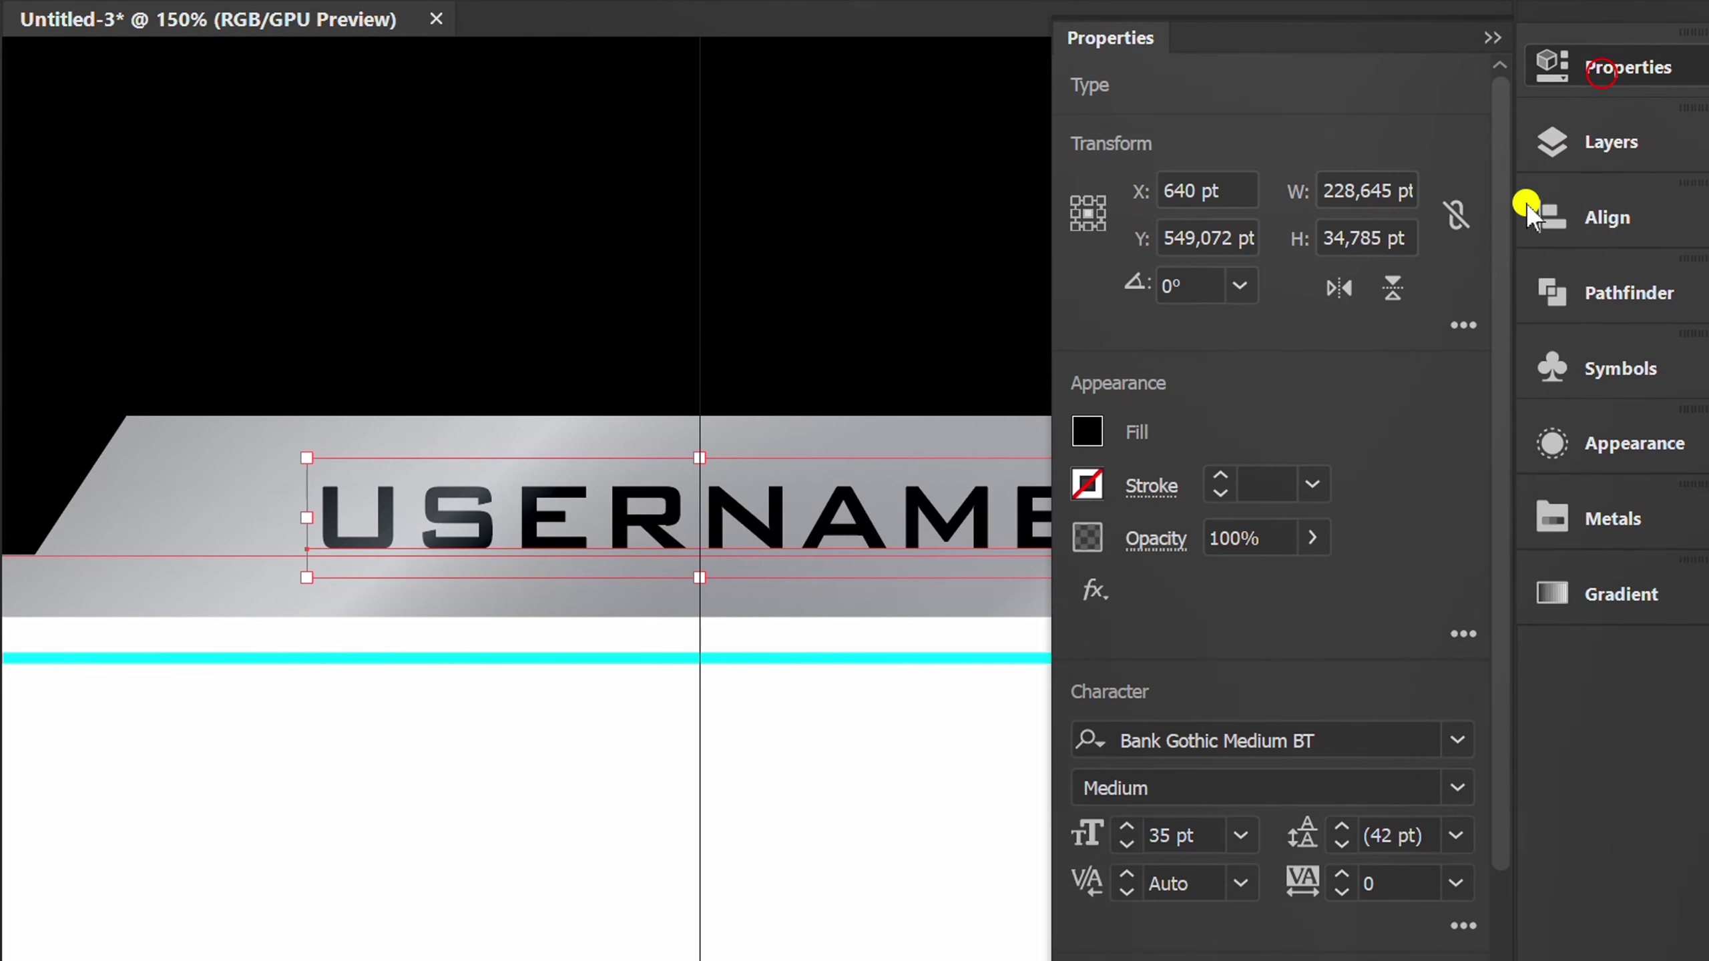
{"action": "left_click", "coordinate": [1270, 539]}
{"action": "type", "text": "50"}
{"action": "key", "text": "Return"}
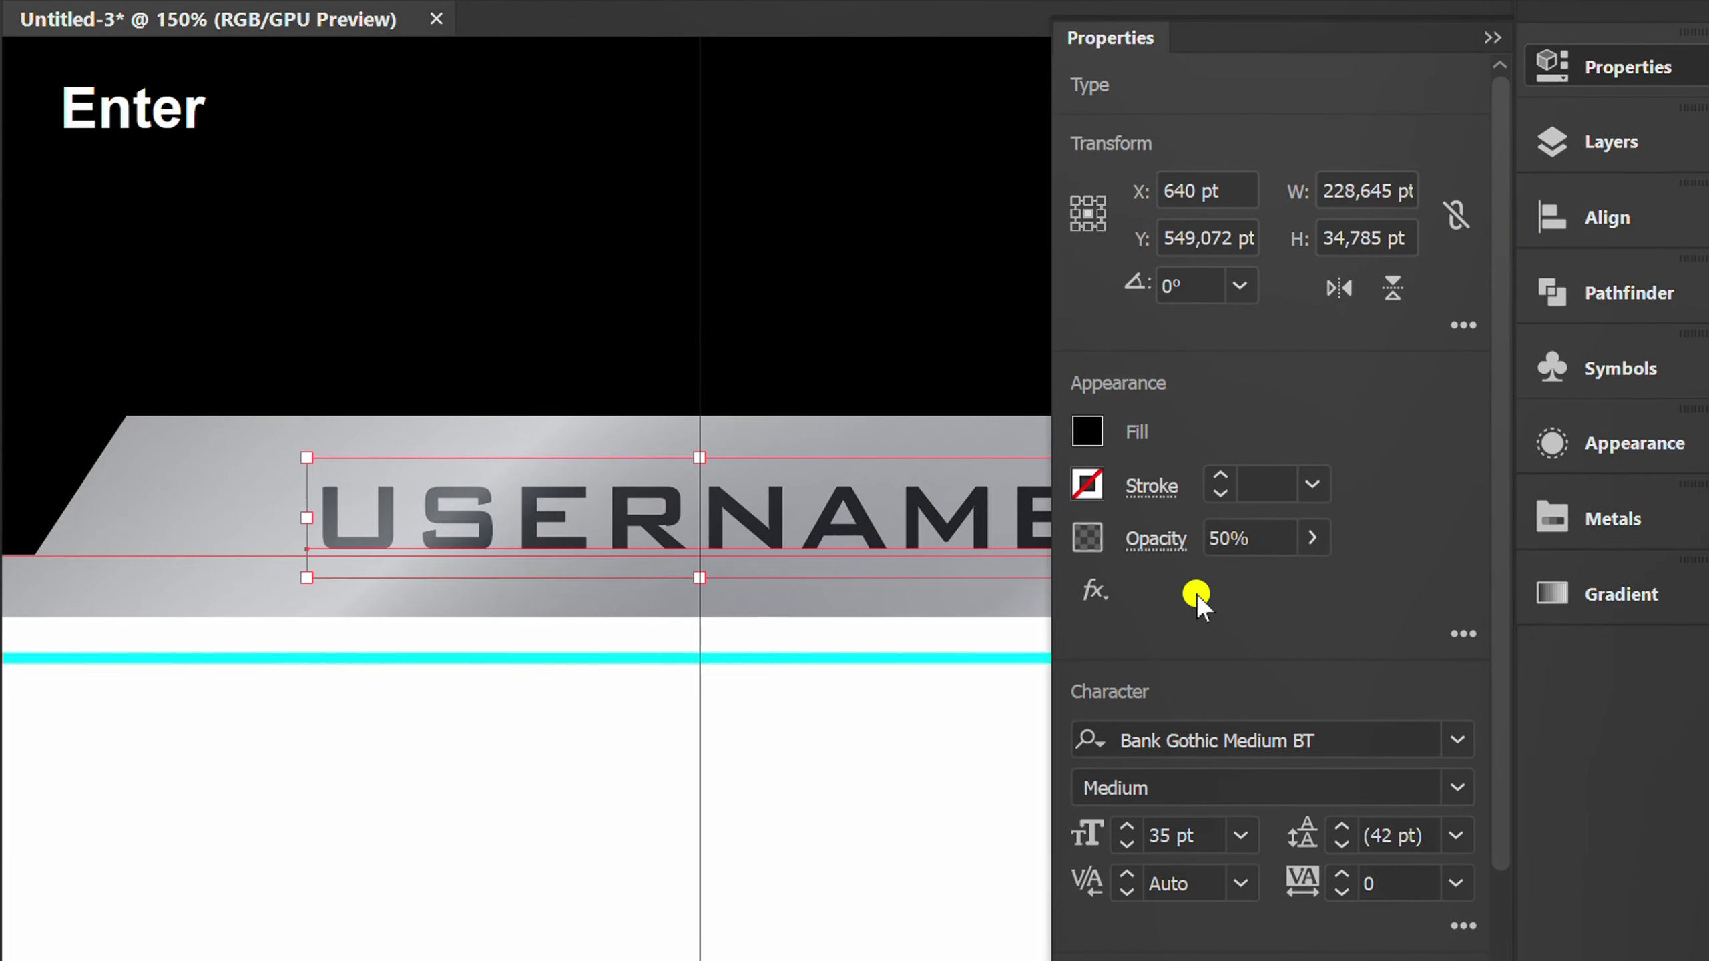
{"action": "left_click", "coordinate": [1493, 44]}
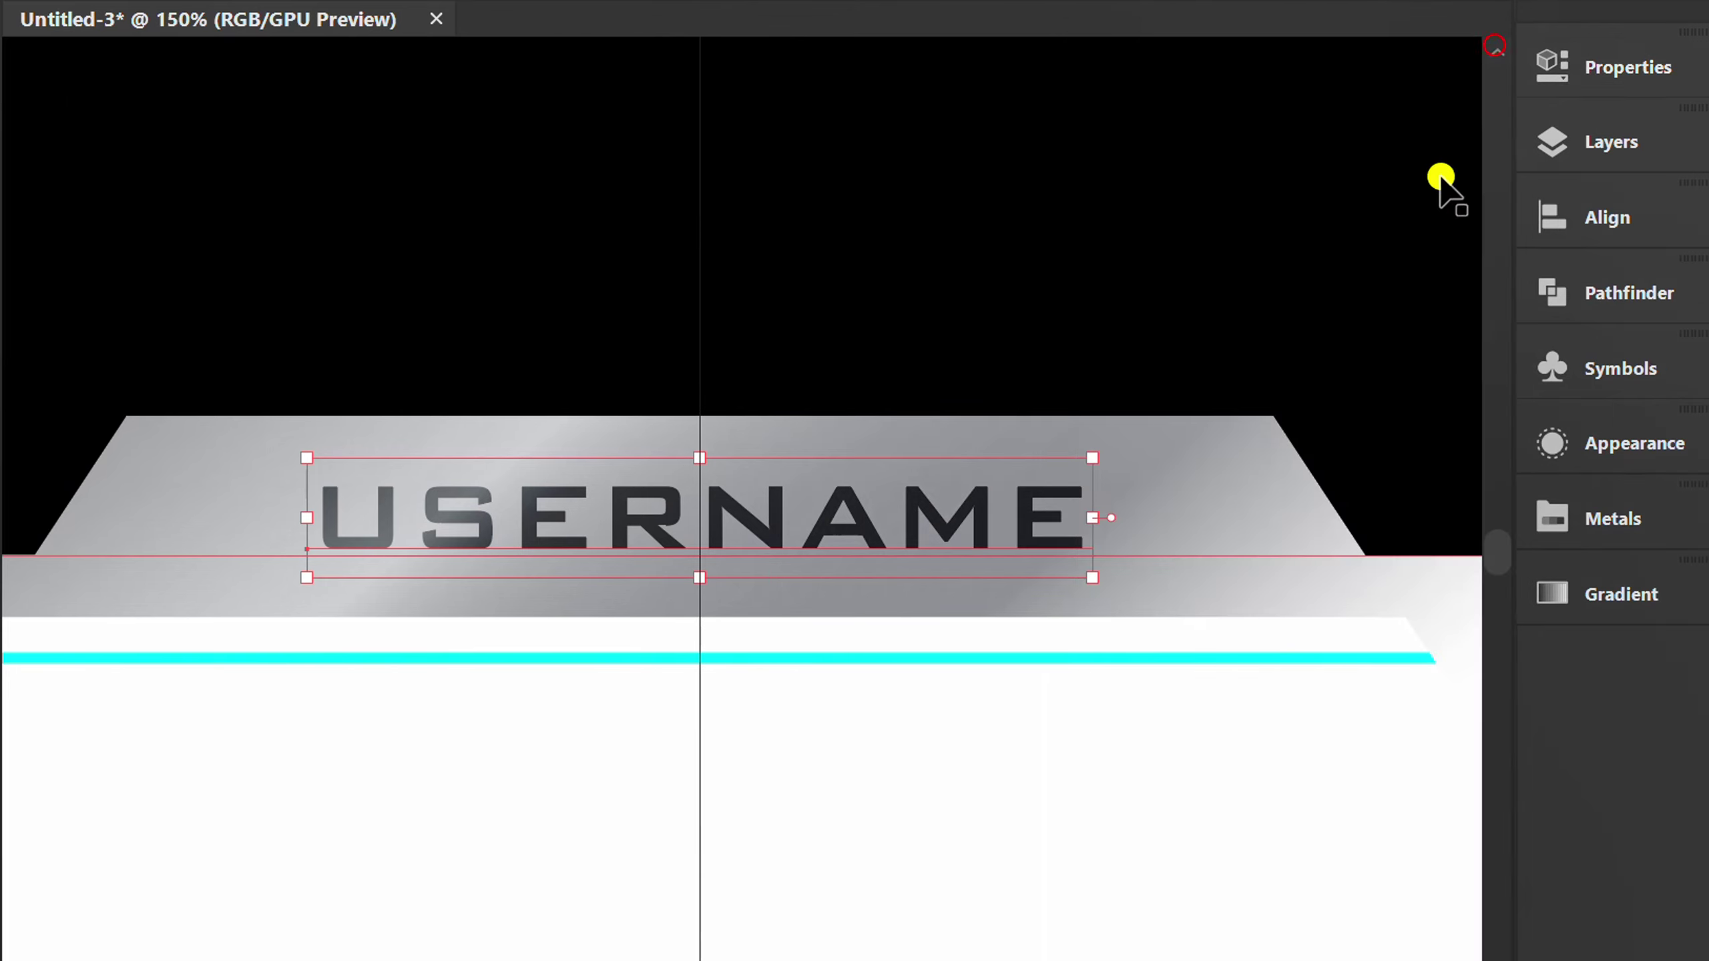
Step: Create a 5 × 17 pt rectangle on the frame's lower-left edge
{"action": "left_click", "coordinate": [920, 859]}
{"action": "scroll", "coordinate": [464, 743], "scroll_direction": "left", "scroll_amount": 5}
{"action": "key", "text": "m"}
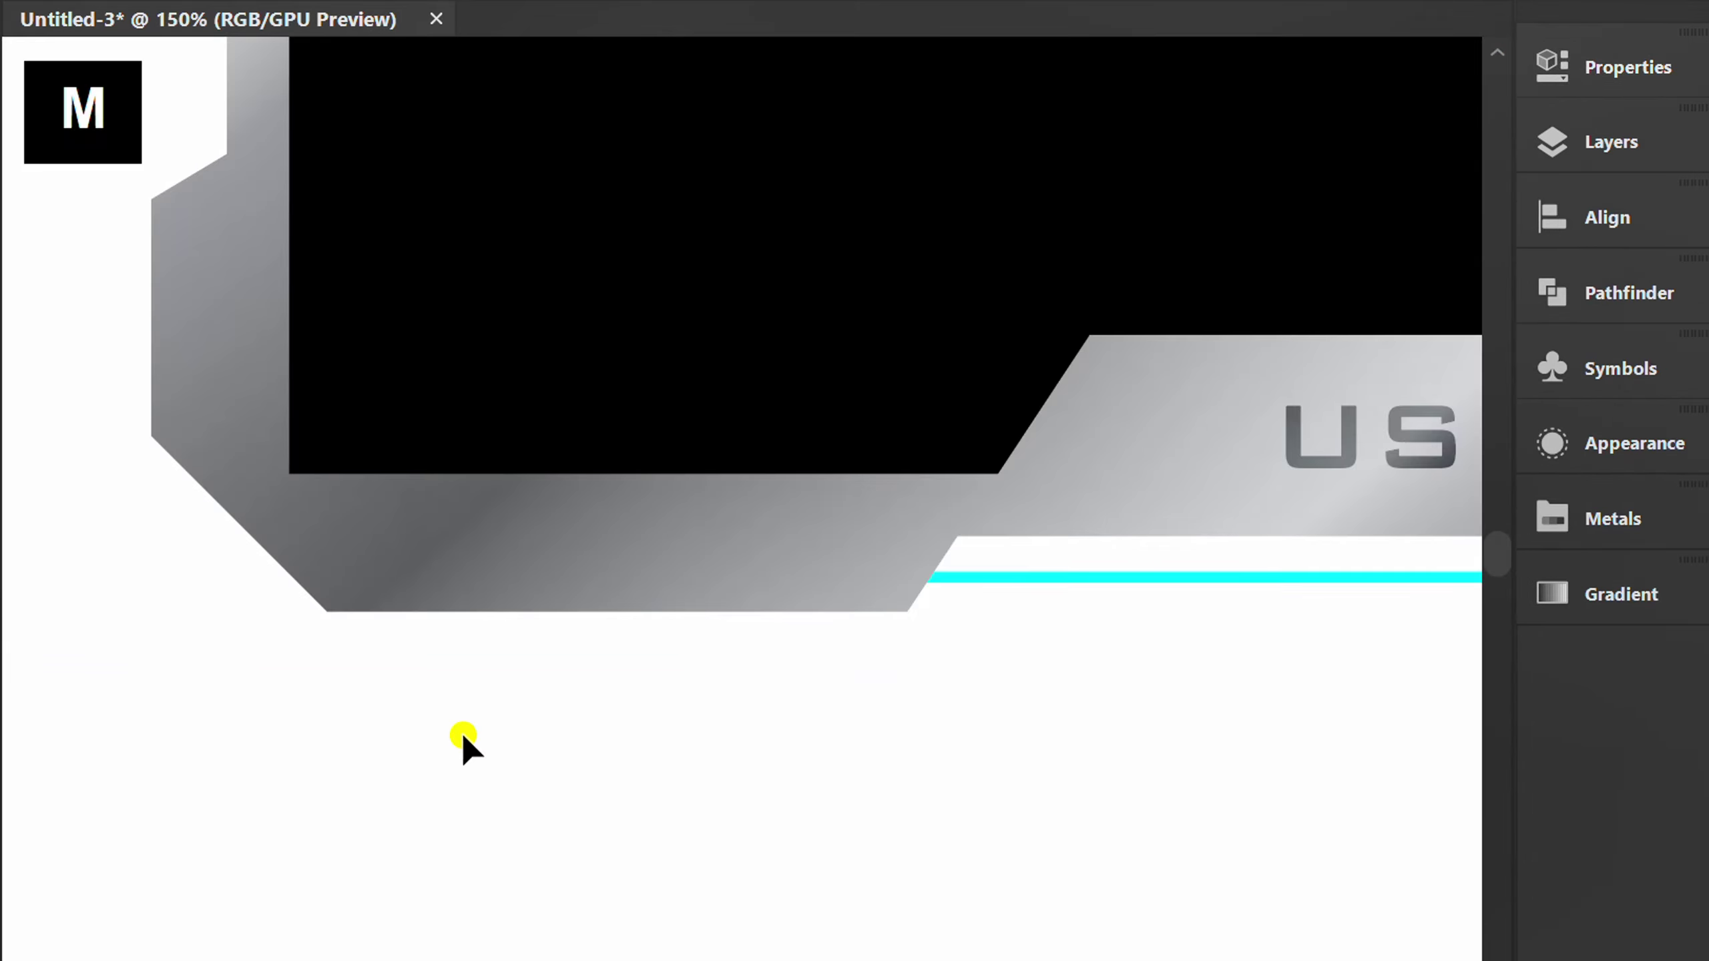
{"action": "left_click", "coordinate": [448, 543]}
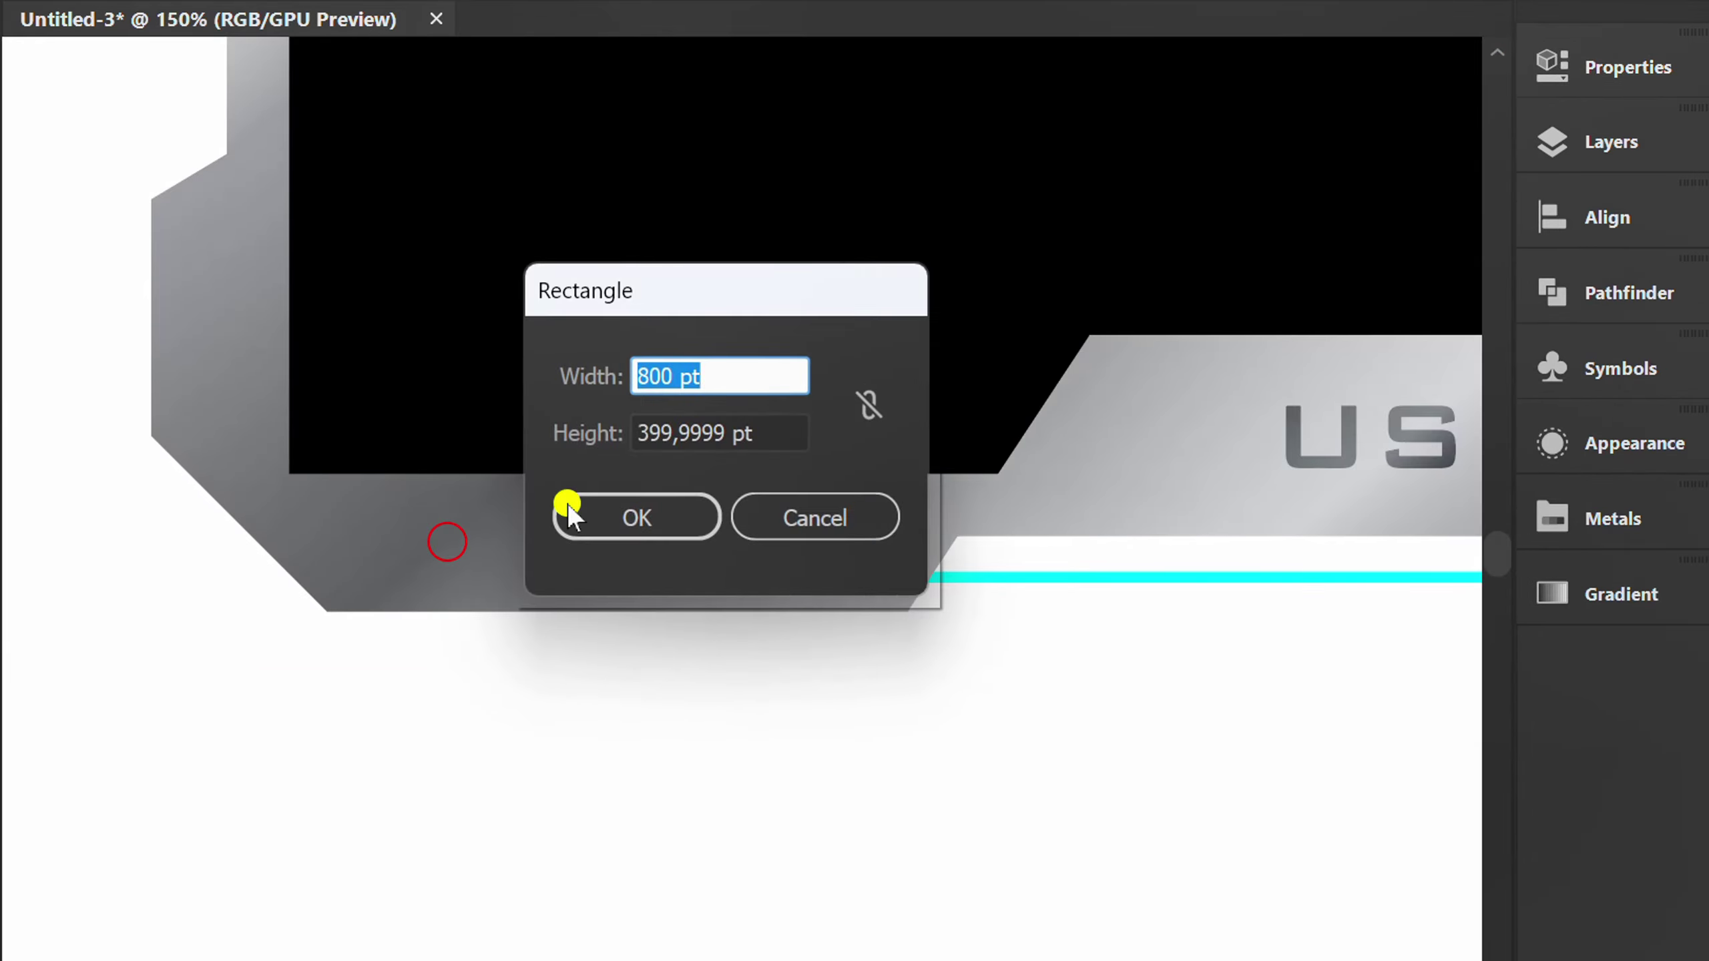
{"action": "type", "text": "5"}
{"action": "key", "text": "Tab"}
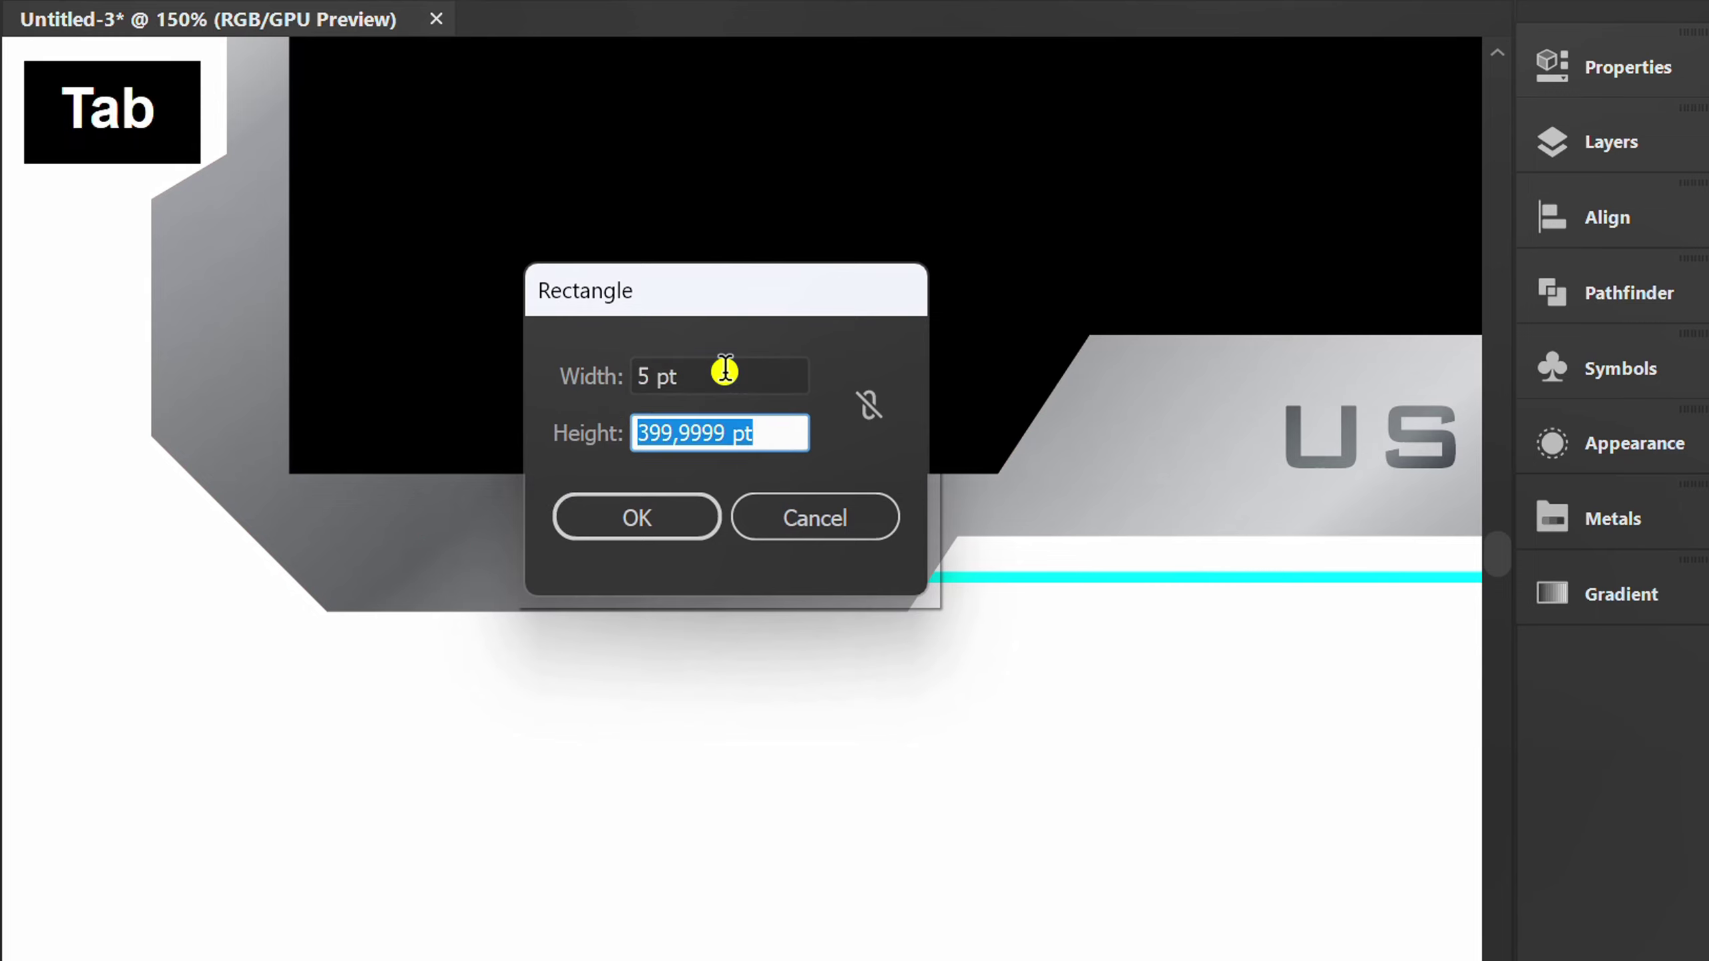
{"action": "type", "text": "17"}
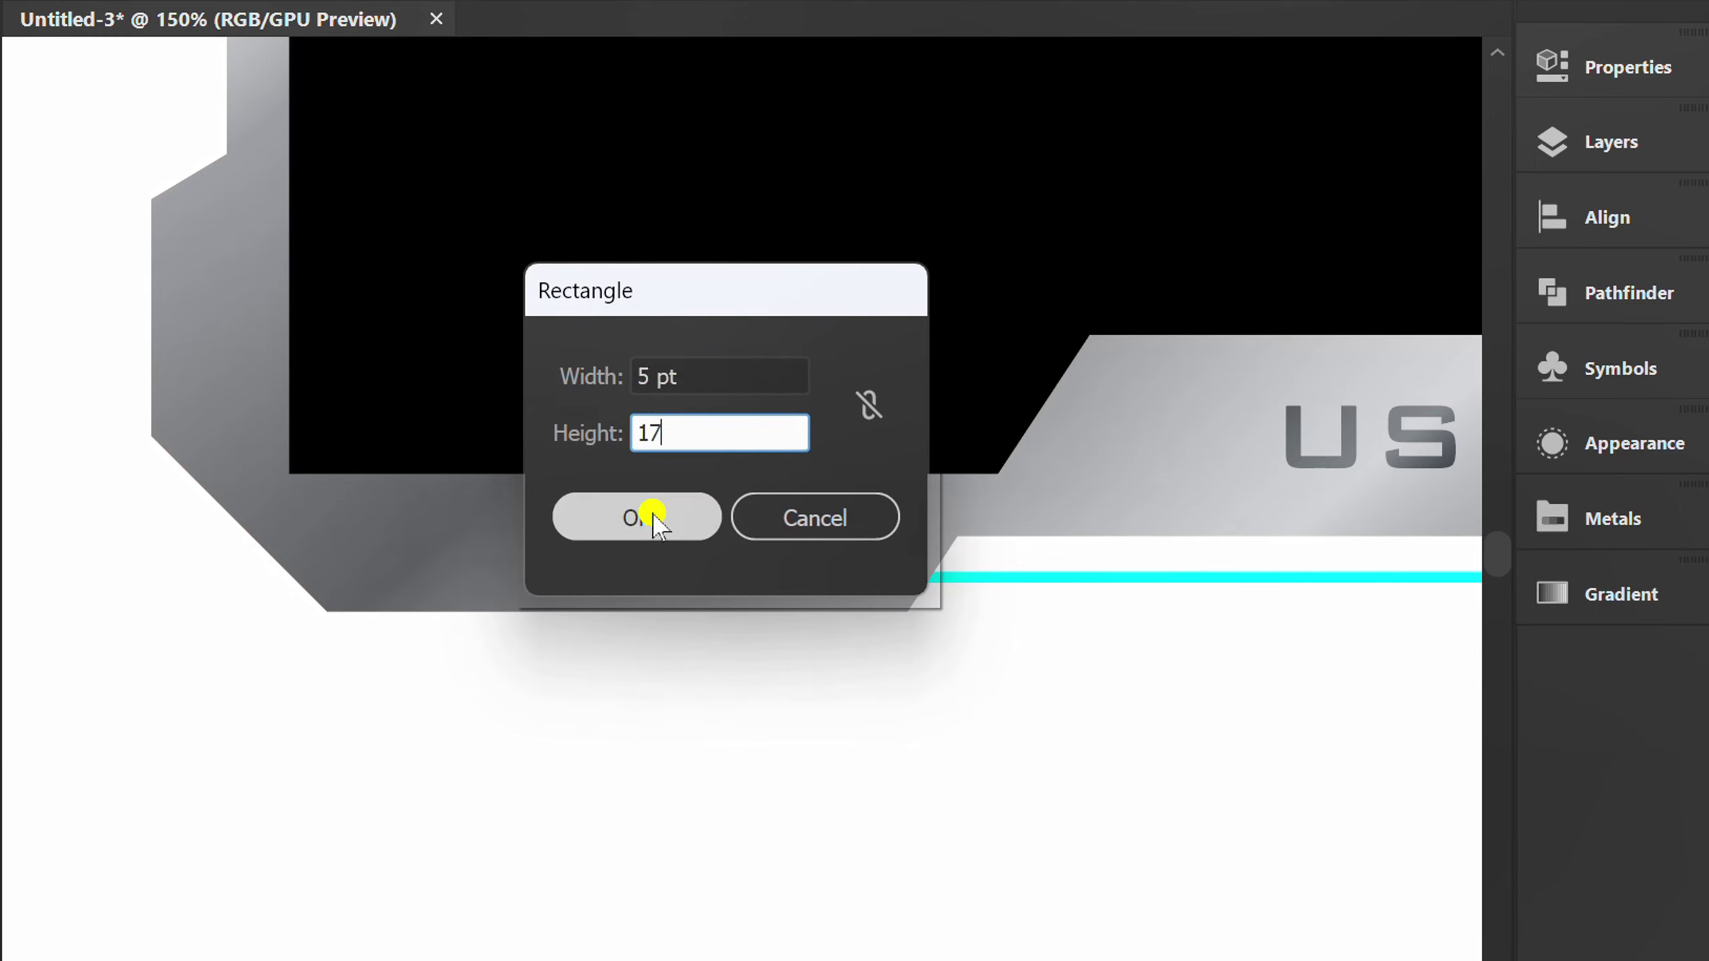
{"action": "left_click", "coordinate": [653, 512]}
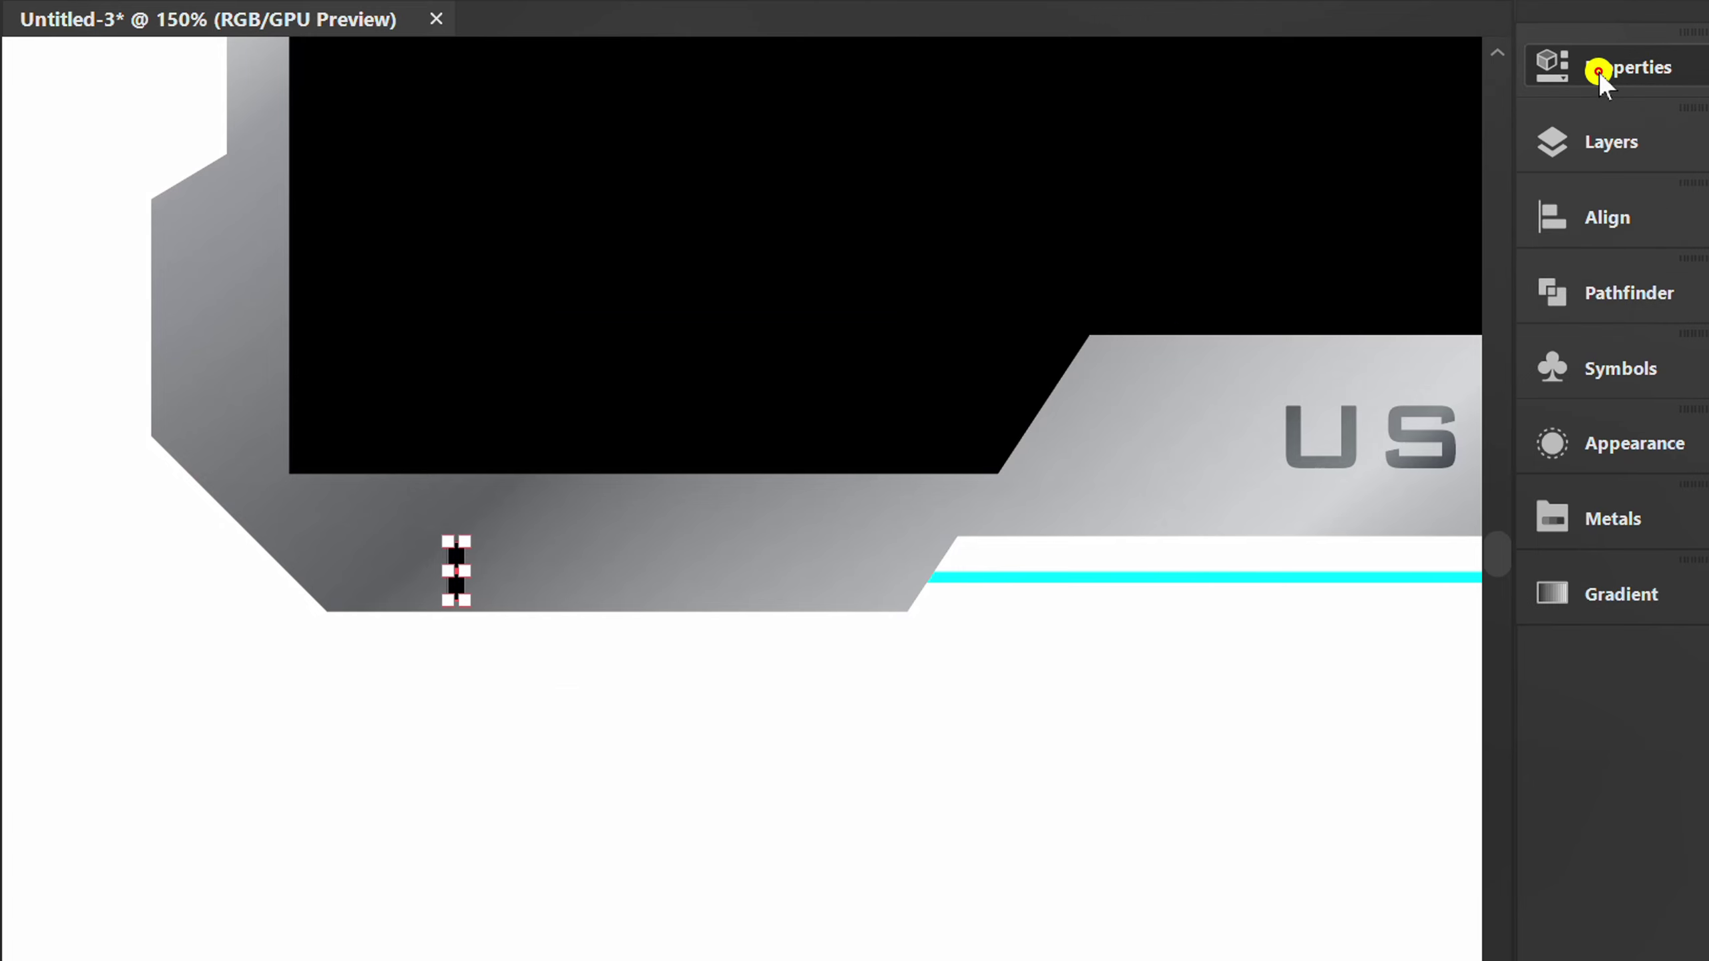
Step: Fill the small bar with white
{"action": "left_click", "coordinate": [1599, 70]}
{"action": "left_click", "coordinate": [1089, 433]}
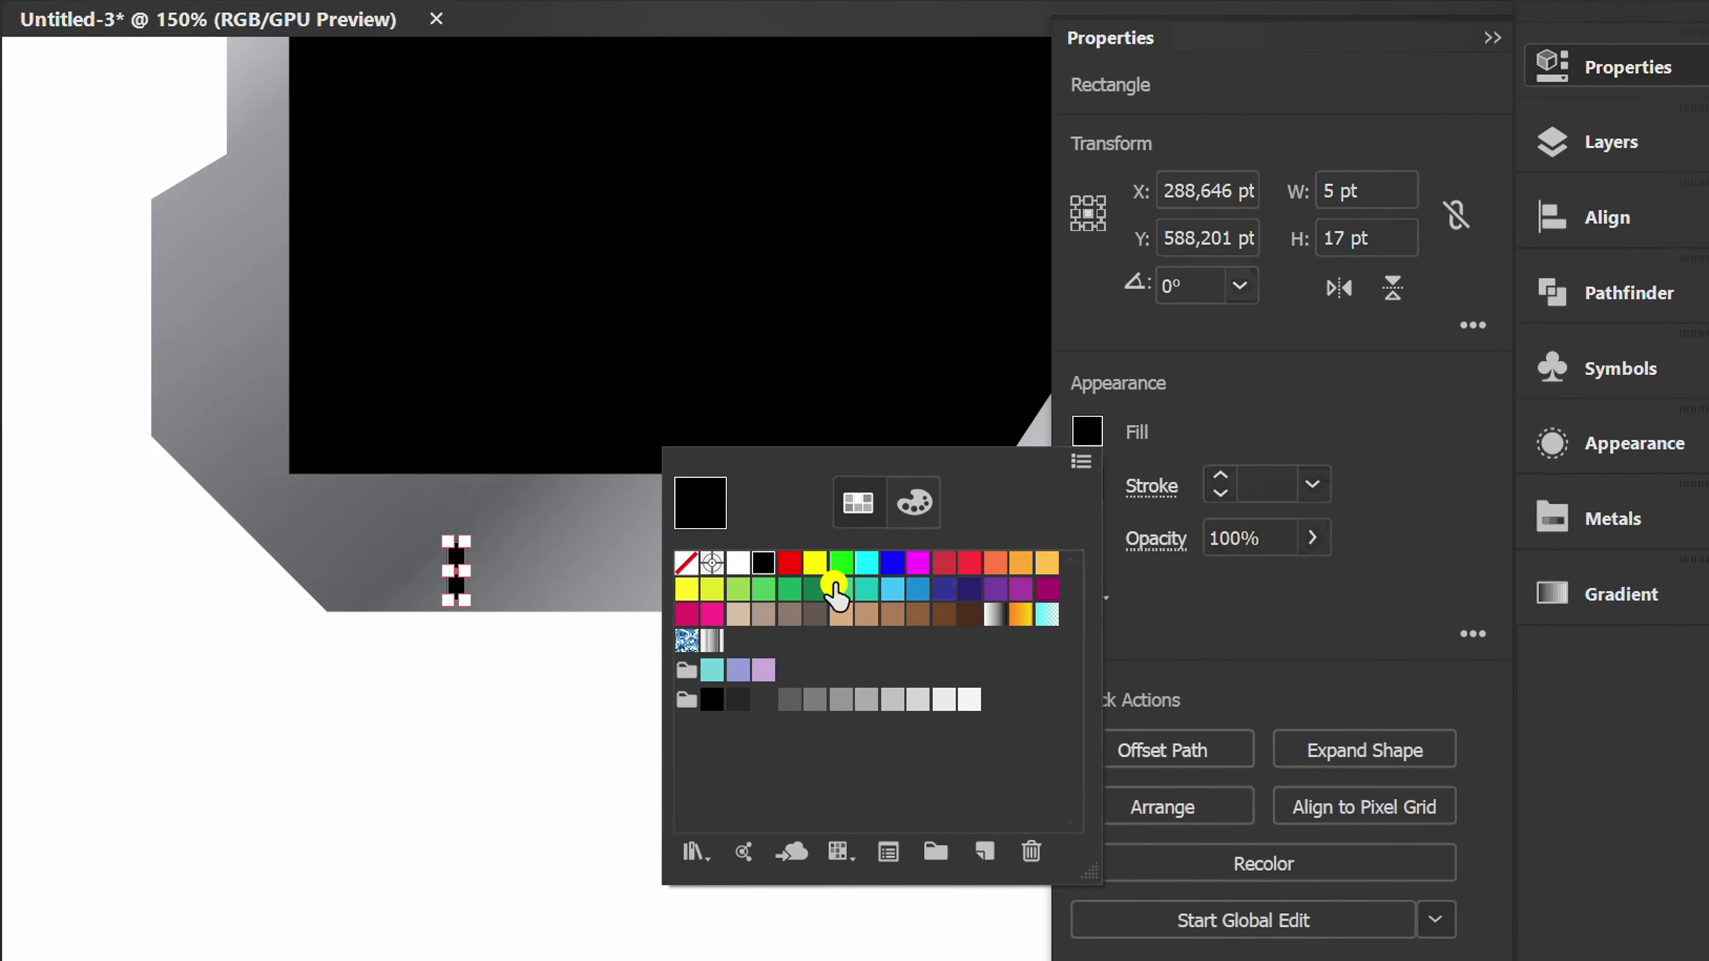
{"action": "left_click", "coordinate": [729, 562]}
{"action": "left_click", "coordinate": [1255, 405]}
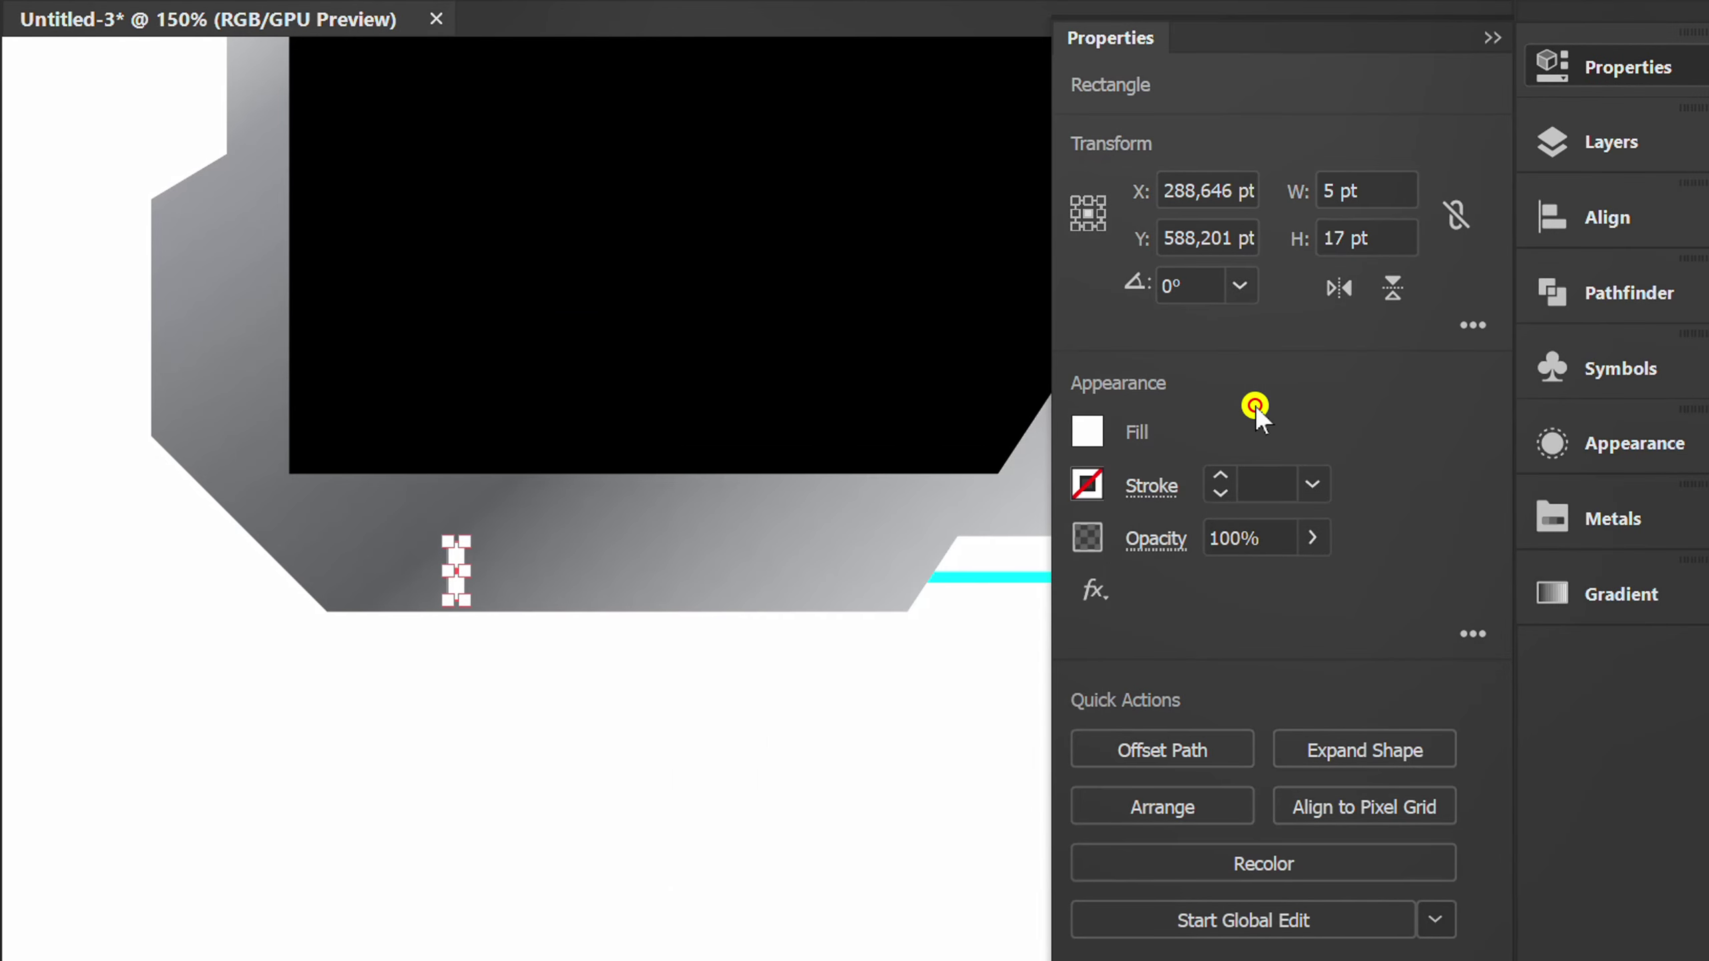
Step: Add a white Screen Outer Glow to the bar at 75% opacity, 1 pt blur
{"action": "left_click", "coordinate": [1493, 37]}
{"action": "scroll", "coordinate": [579, 611], "scroll_direction": "up", "scroll_amount": 2, "text": "alt"}
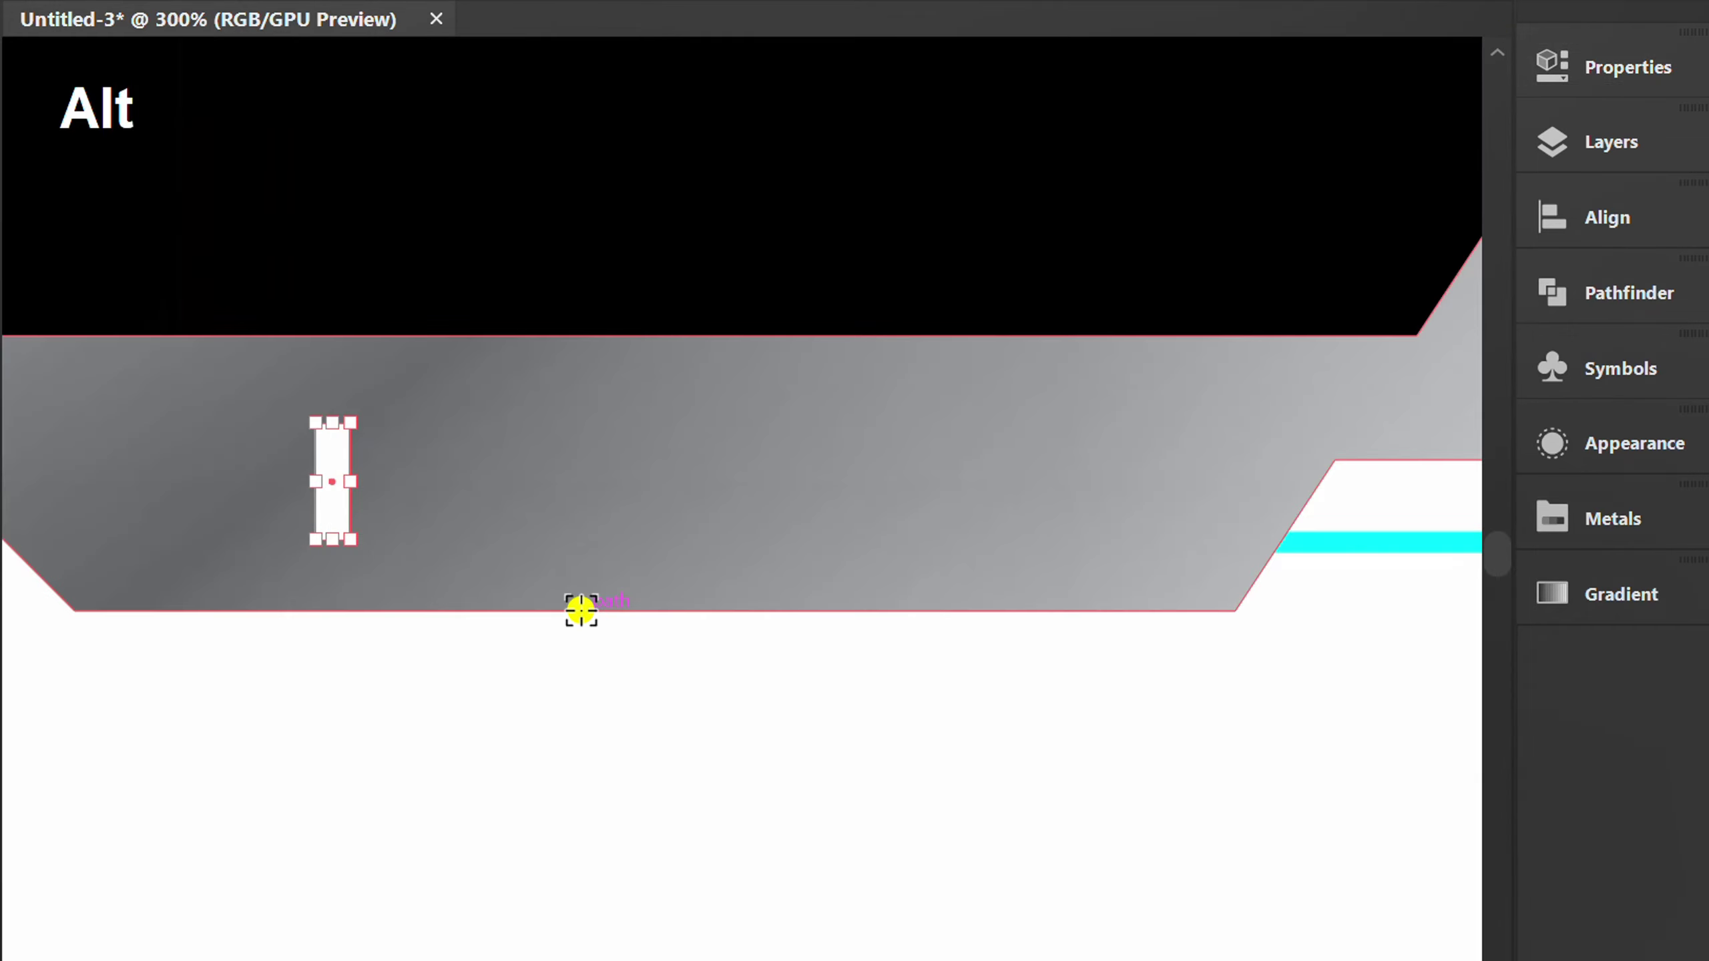
{"action": "left_click", "coordinate": [1643, 446]}
{"action": "mouse_move", "coordinate": [1276, 294]}
{"action": "left_mouse_down"}
{"action": "mouse_move", "coordinate": [1066, 221]}
{"action": "mouse_move", "coordinate": [1038, 174]}
{"action": "left_mouse_up"}
{"action": "left_click", "coordinate": [827, 910]}
{"action": "mouse_move", "coordinate": [935, 334]}
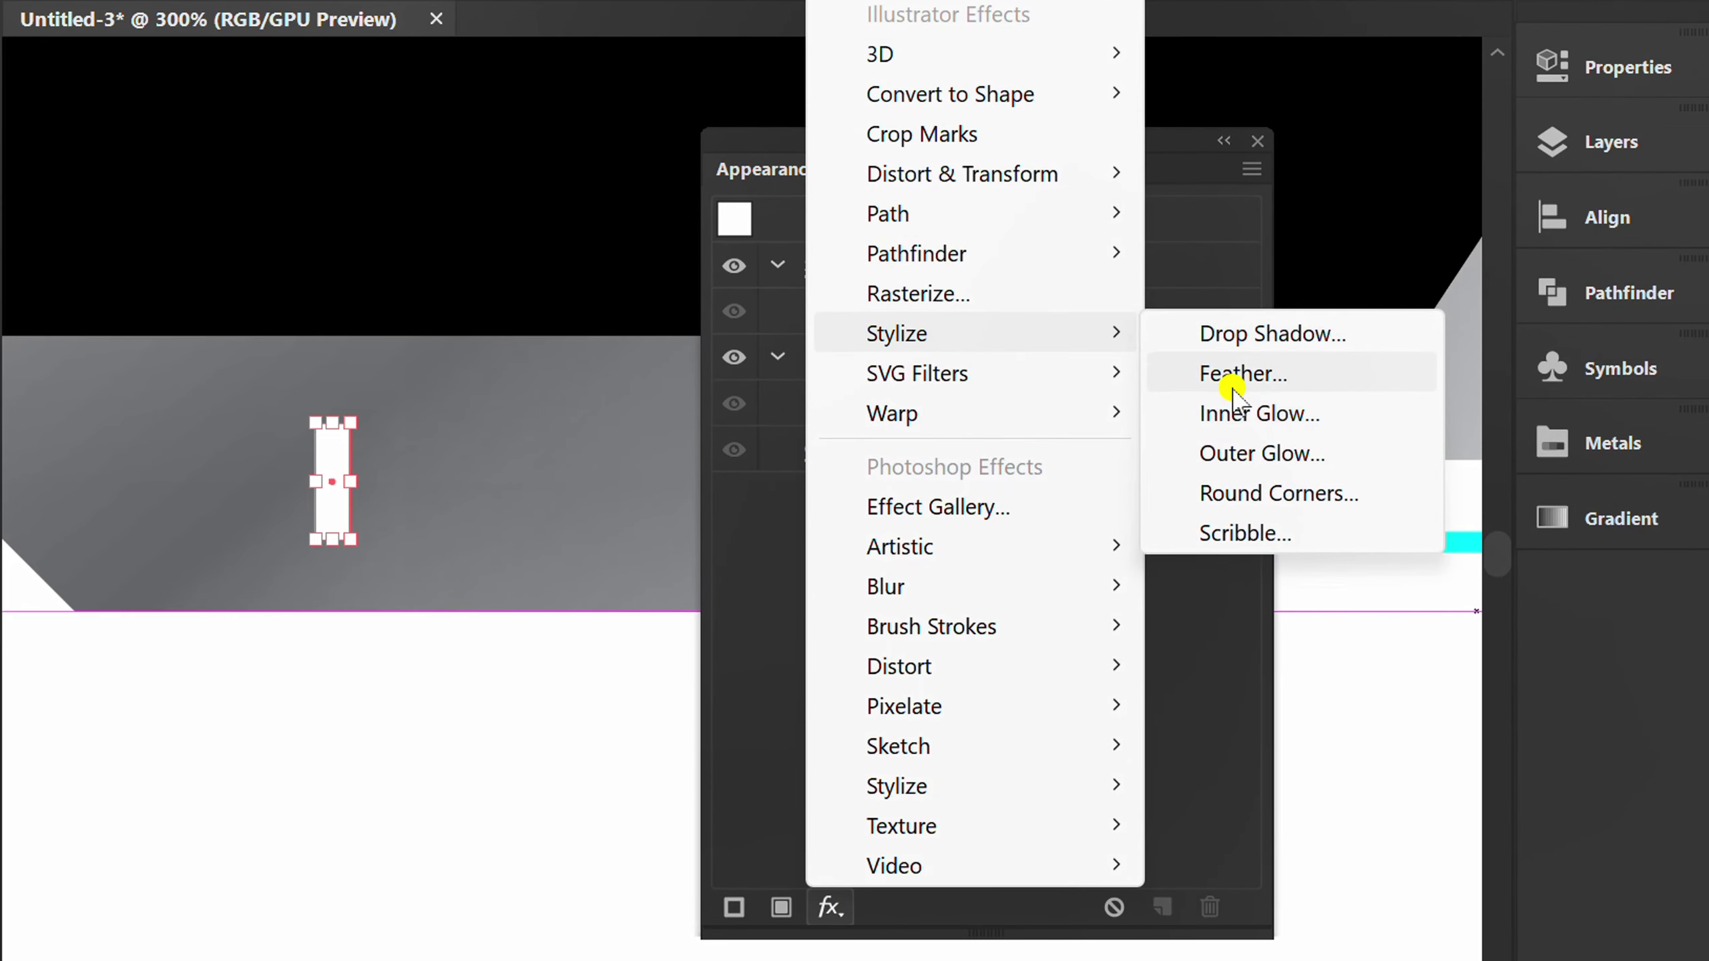
{"action": "left_click", "coordinate": [1275, 454]}
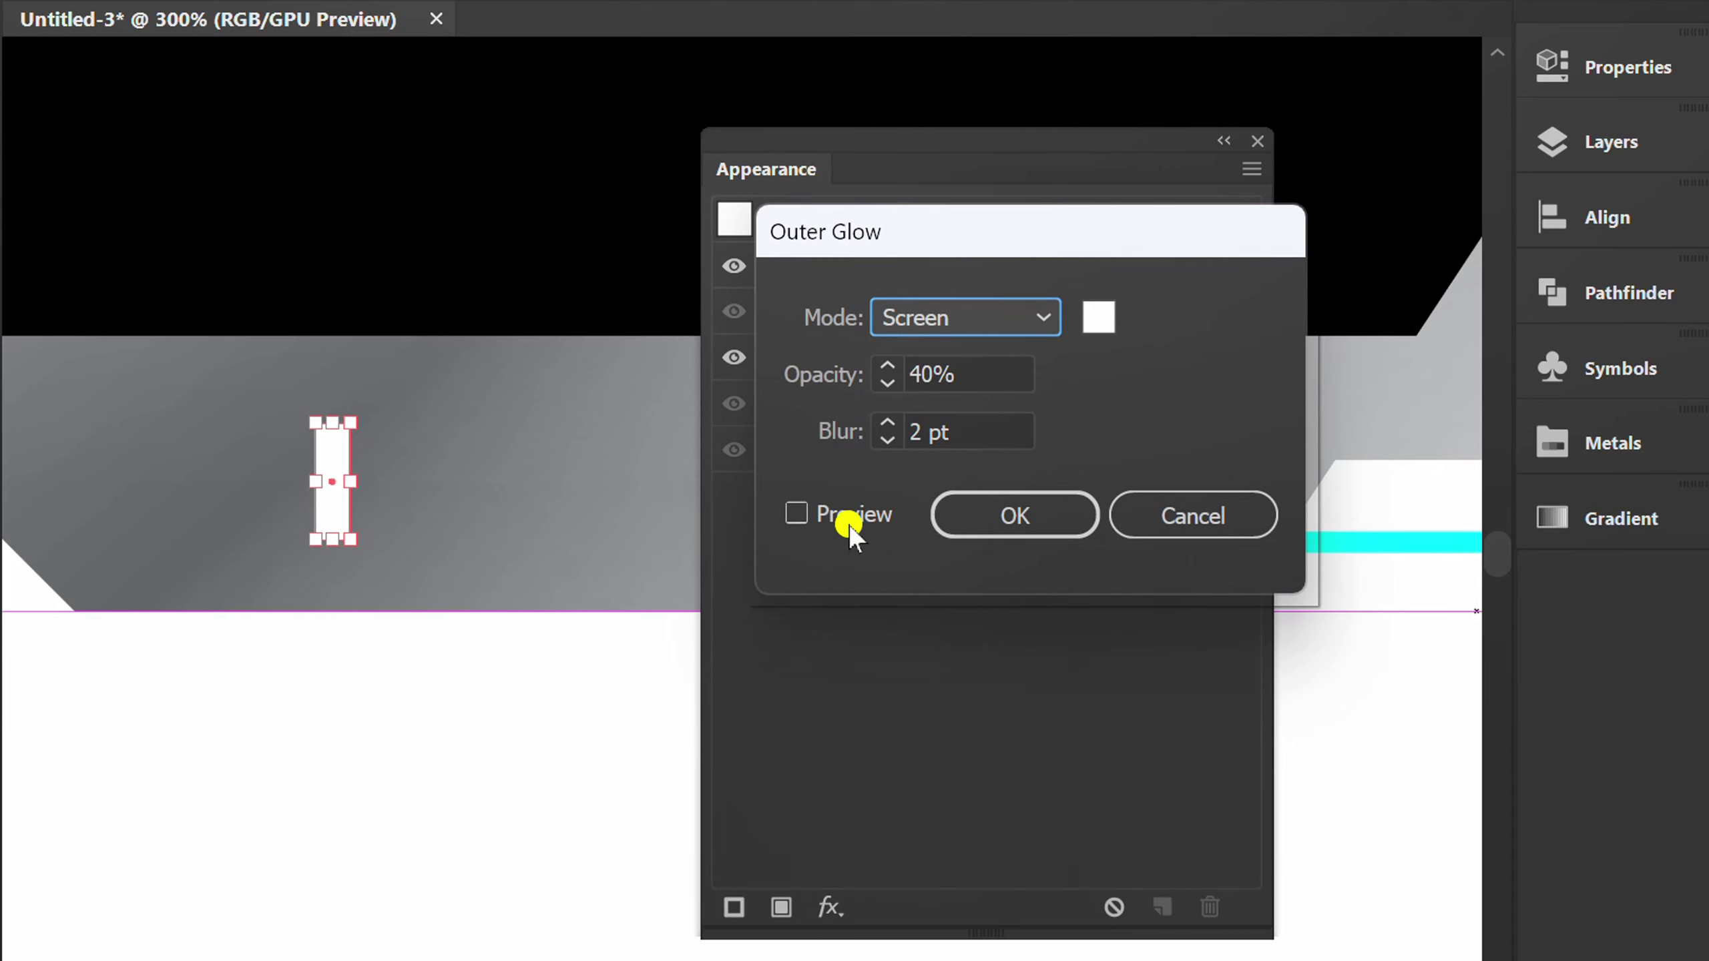
{"action": "left_click", "coordinate": [798, 516]}
{"action": "left_click", "coordinate": [1101, 322]}
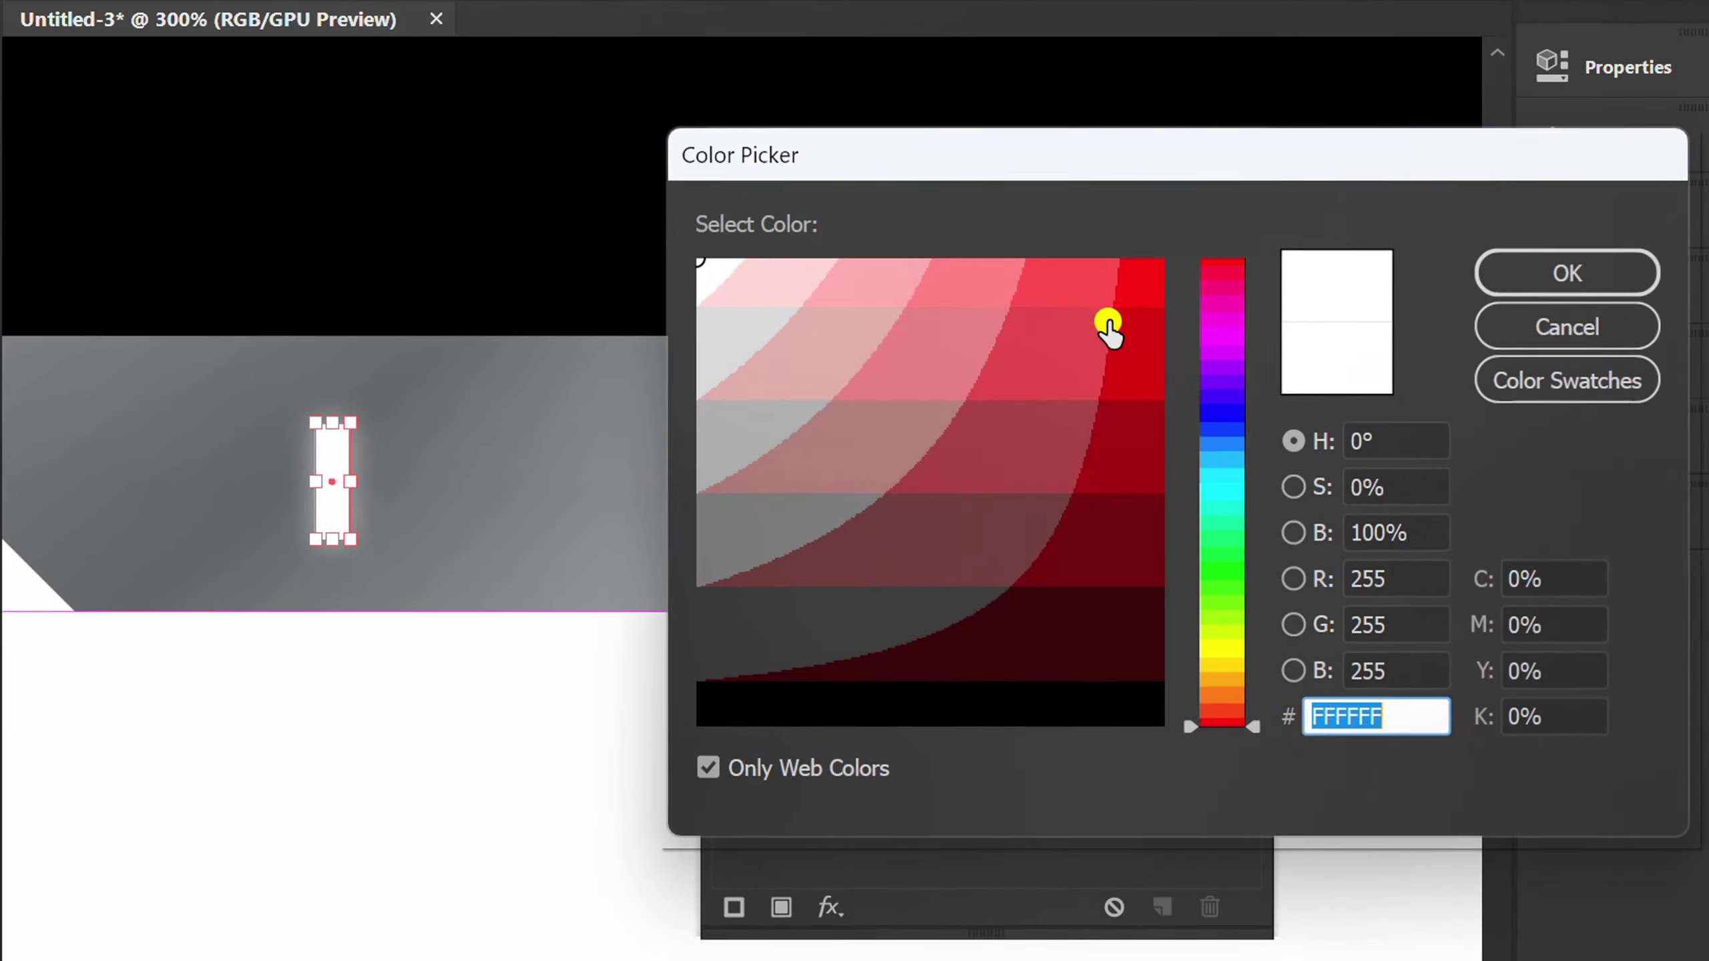
{"action": "left_click", "coordinate": [1529, 378]}
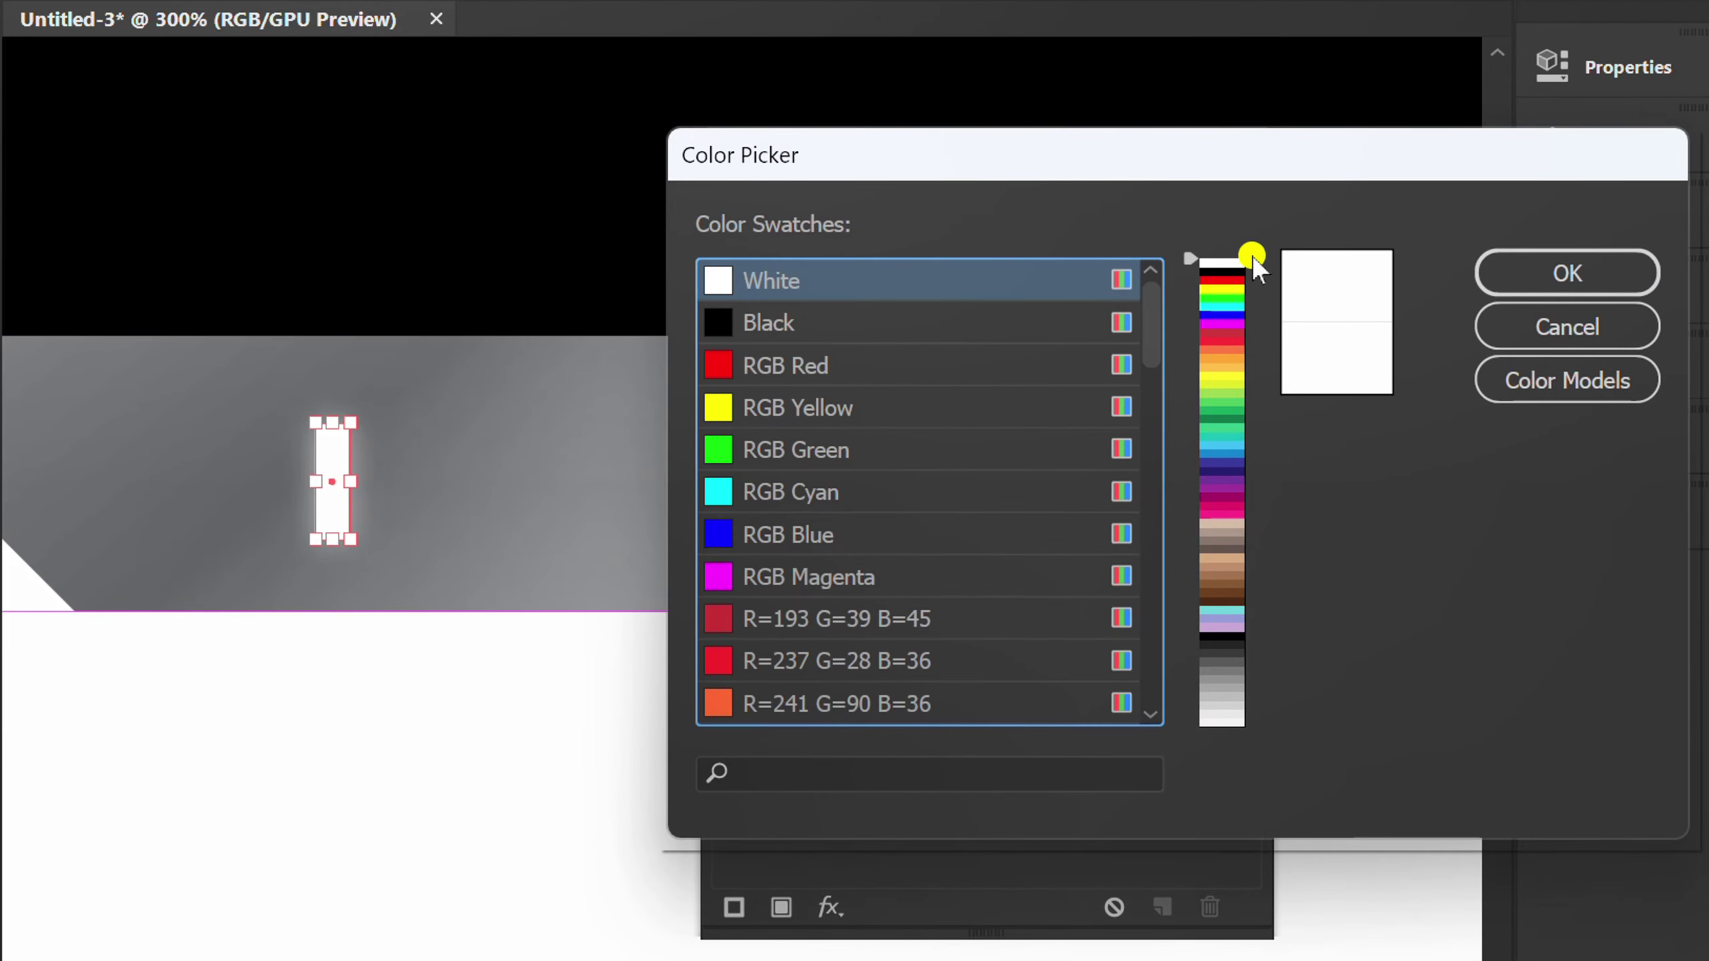
{"action": "left_click", "coordinate": [1527, 273]}
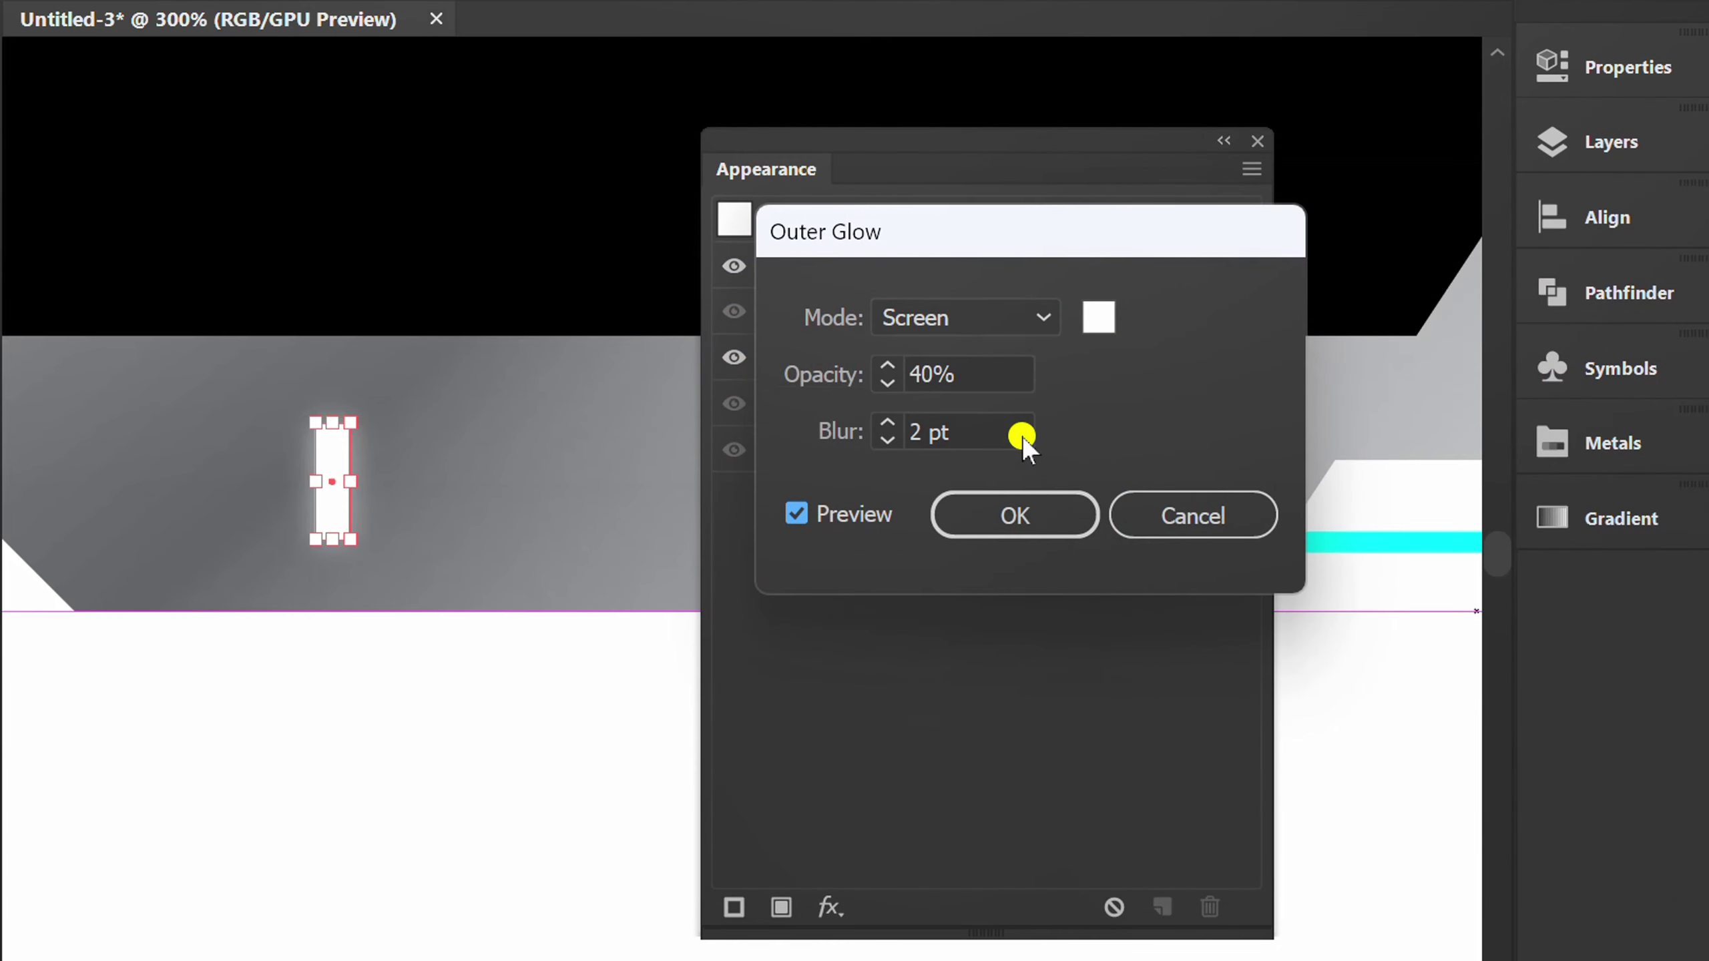
{"action": "scroll", "coordinate": [972, 435], "scroll_direction": "down", "scroll_amount": 1}
{"action": "left_click", "coordinate": [985, 375]}
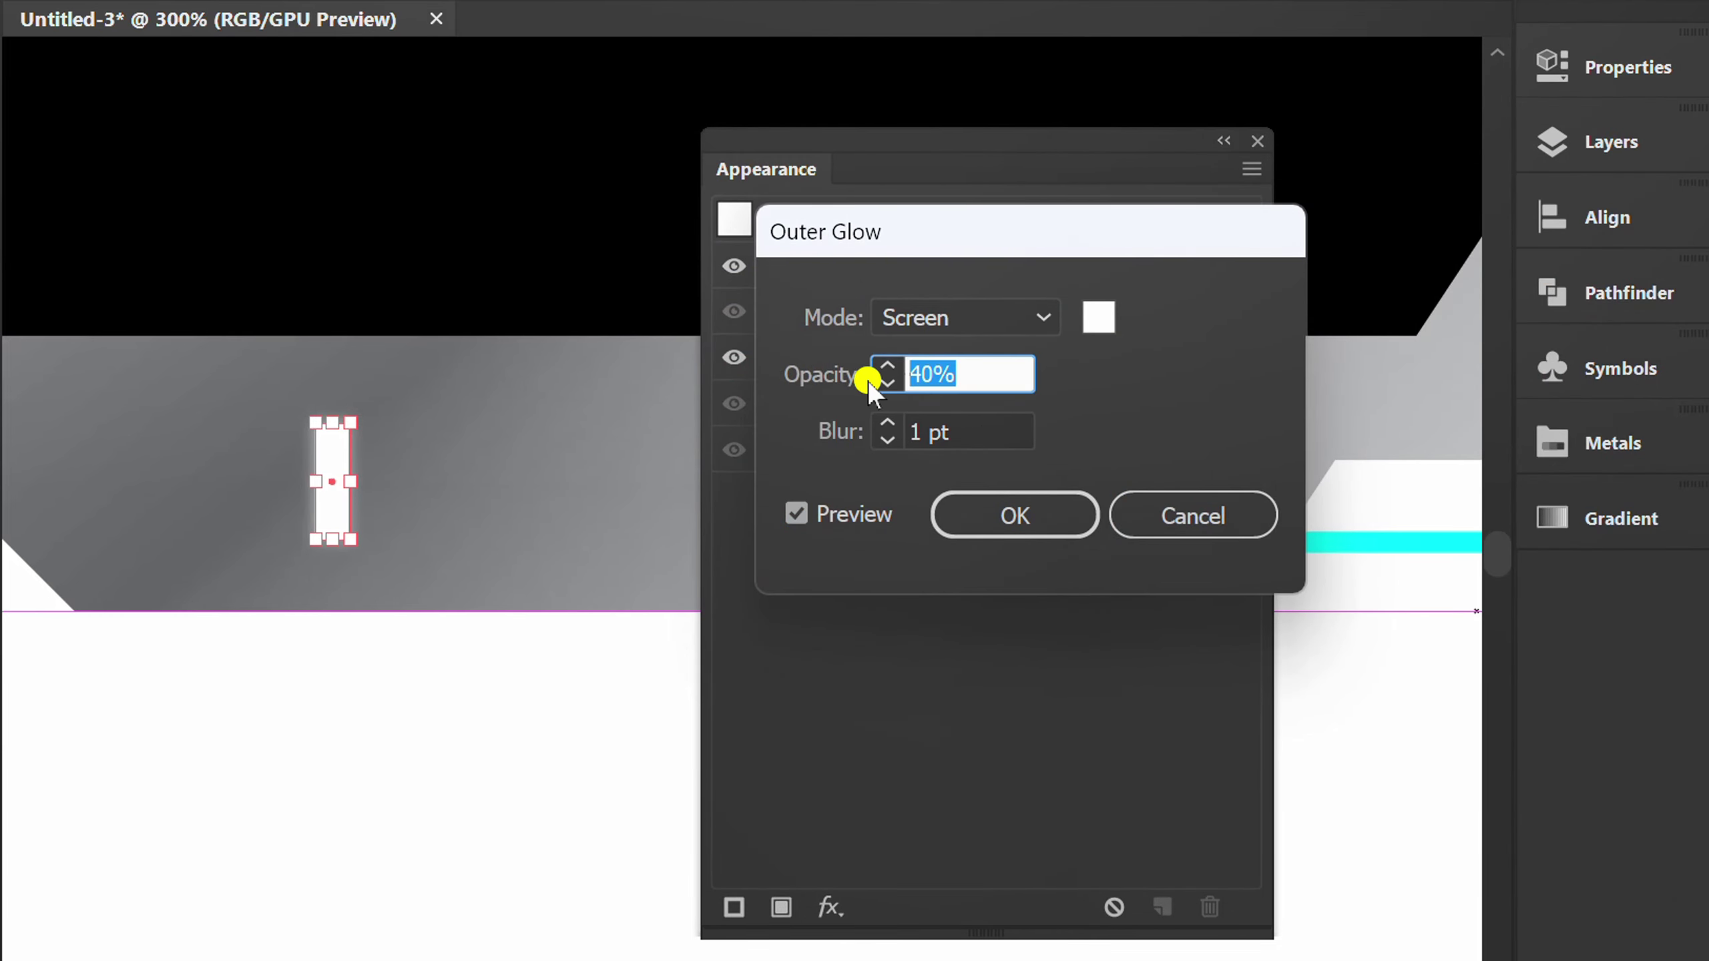
{"action": "type", "text": "75"}
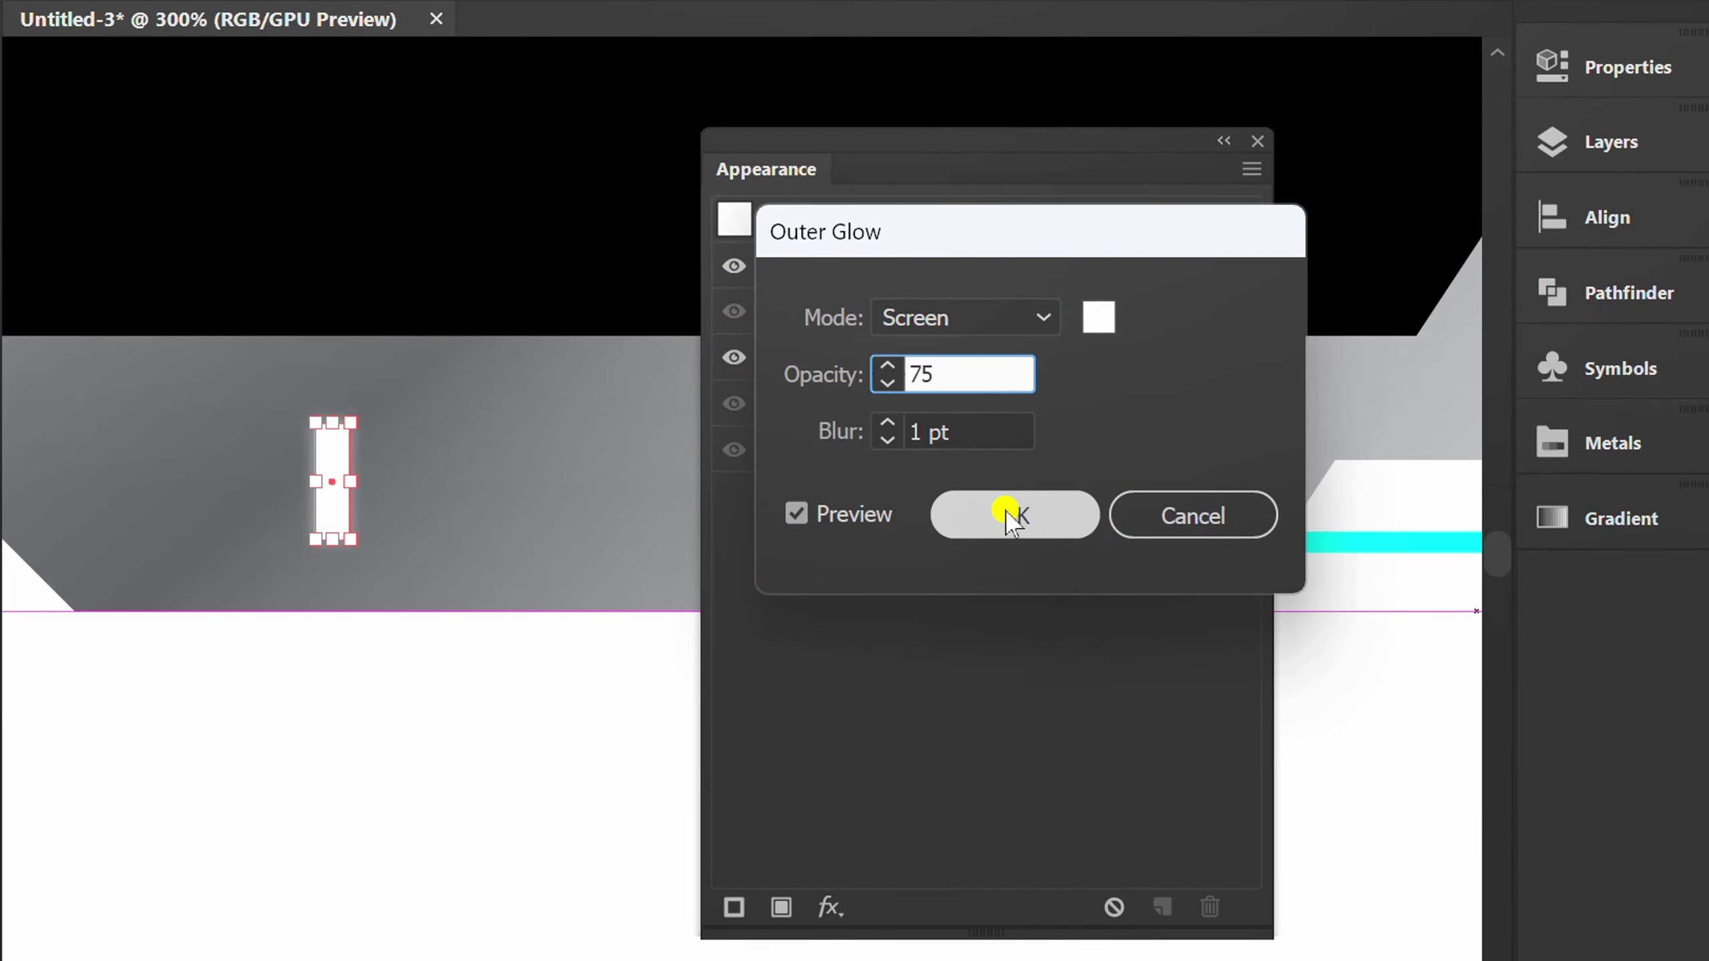
{"action": "left_click", "coordinate": [1007, 511]}
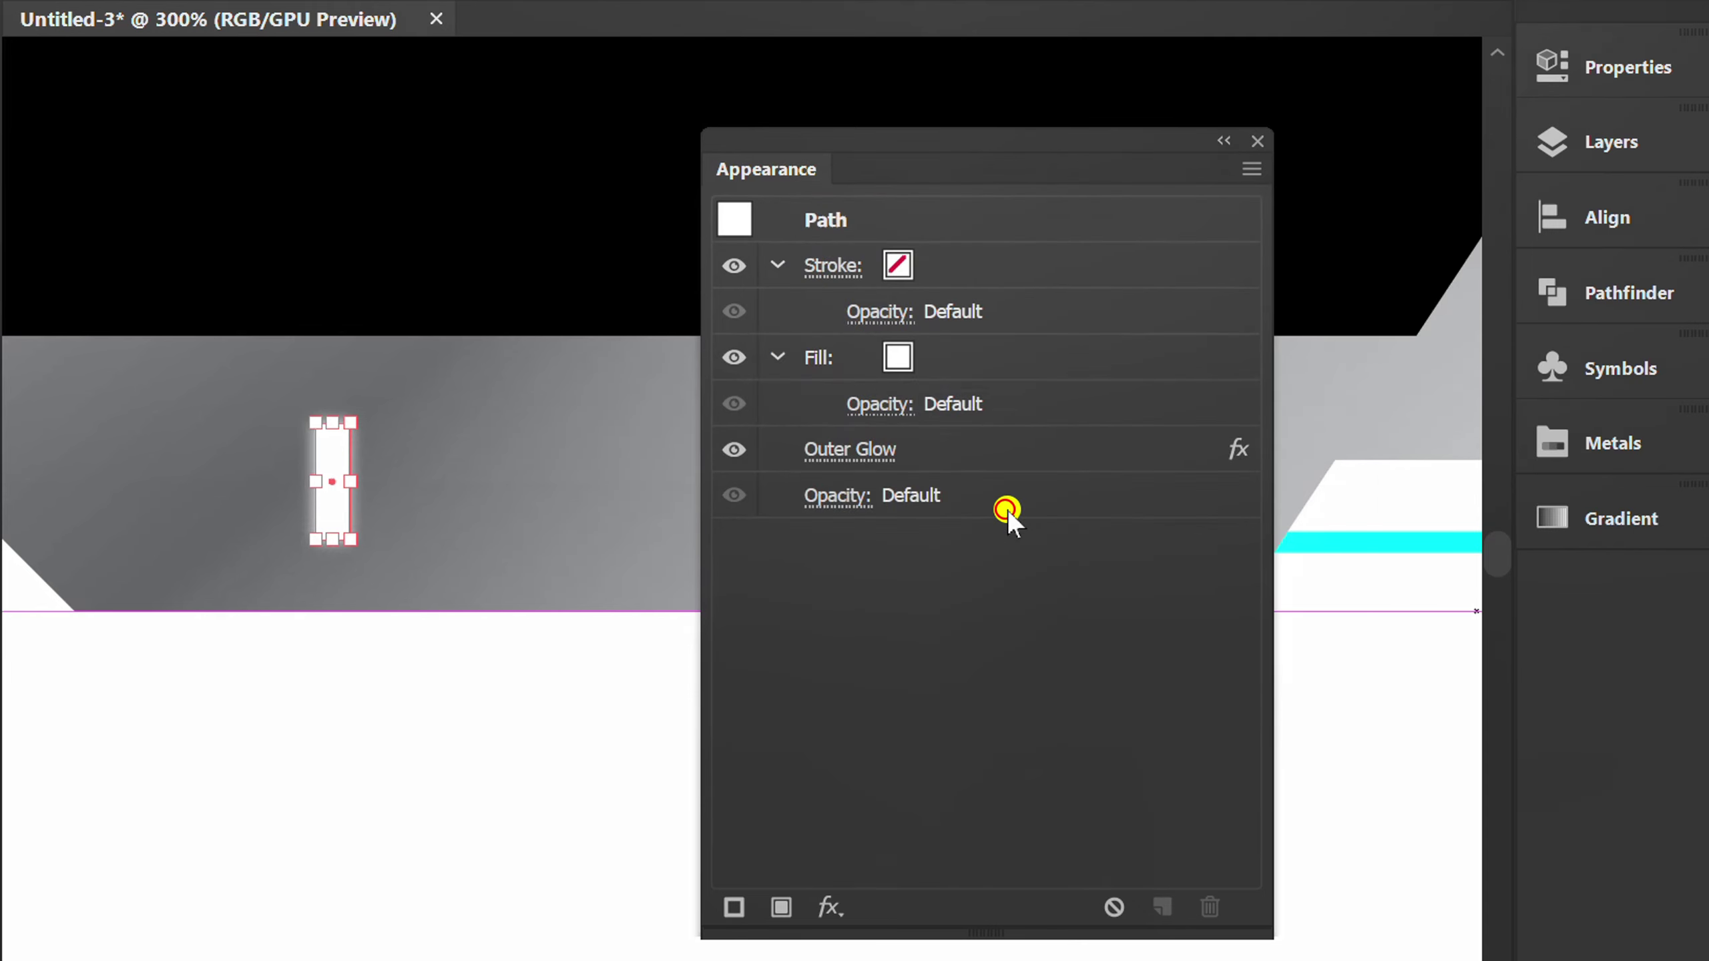
Step: Duplicate the glow and set the copy to 40% opacity with 2 pt blur
{"action": "left_click", "coordinate": [881, 450]}
{"action": "left_click", "coordinate": [1166, 501]}
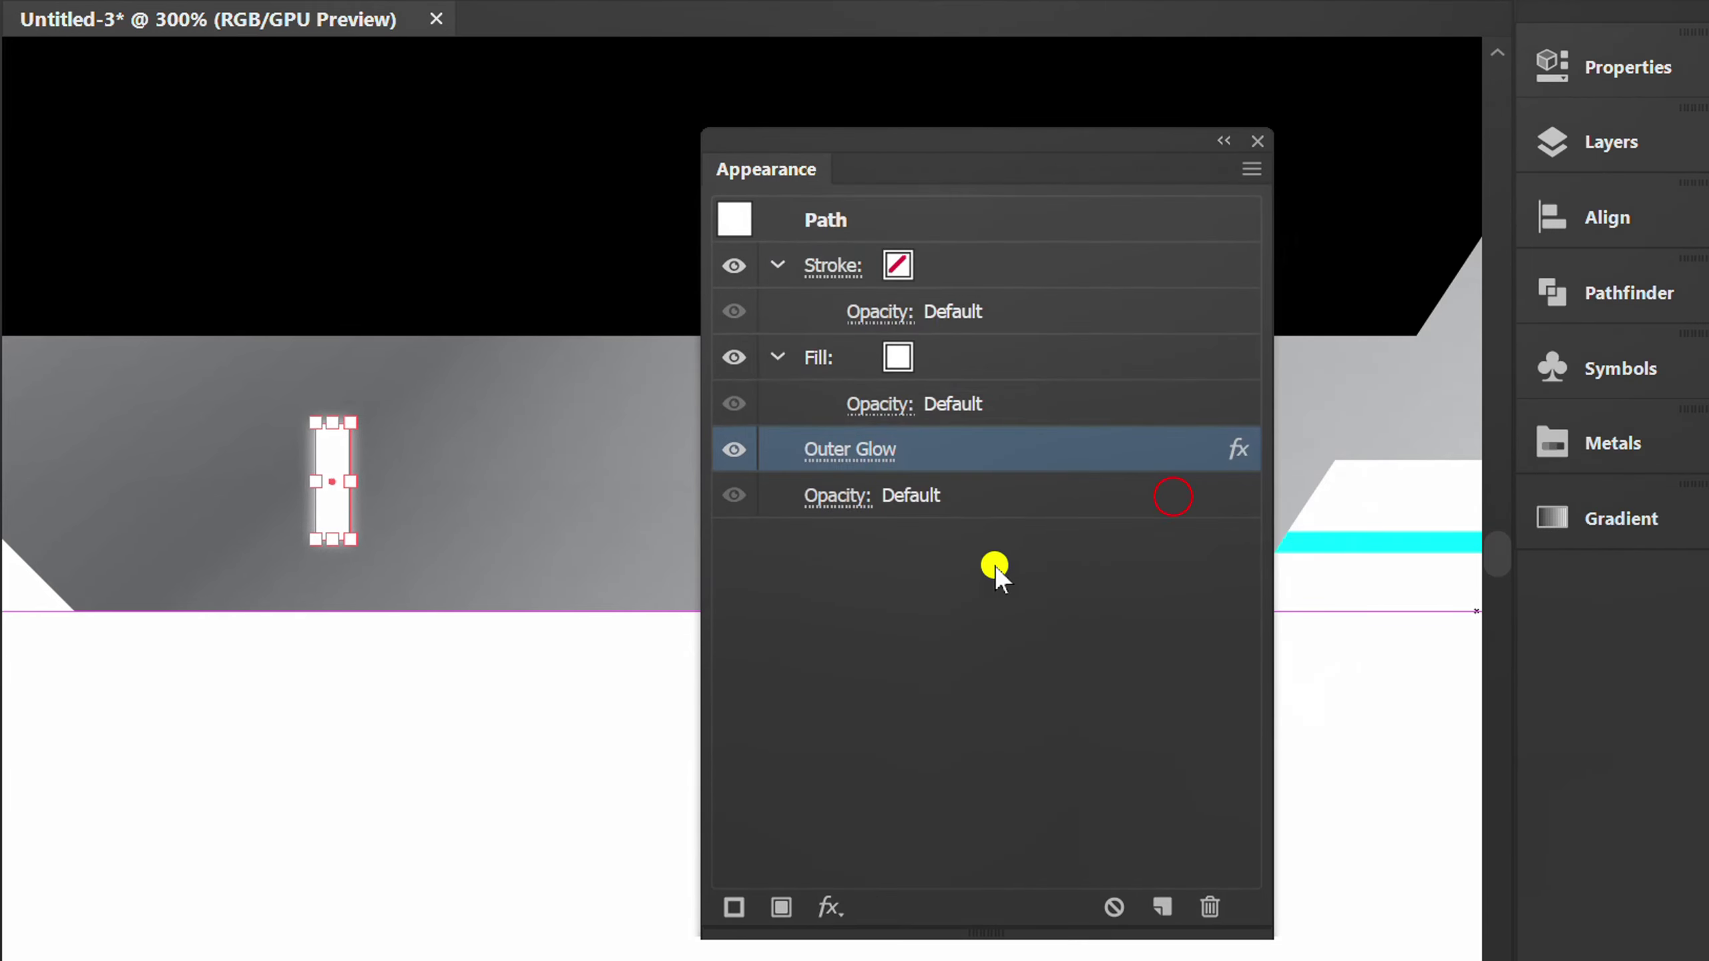
{"action": "left_click", "coordinate": [1166, 909]}
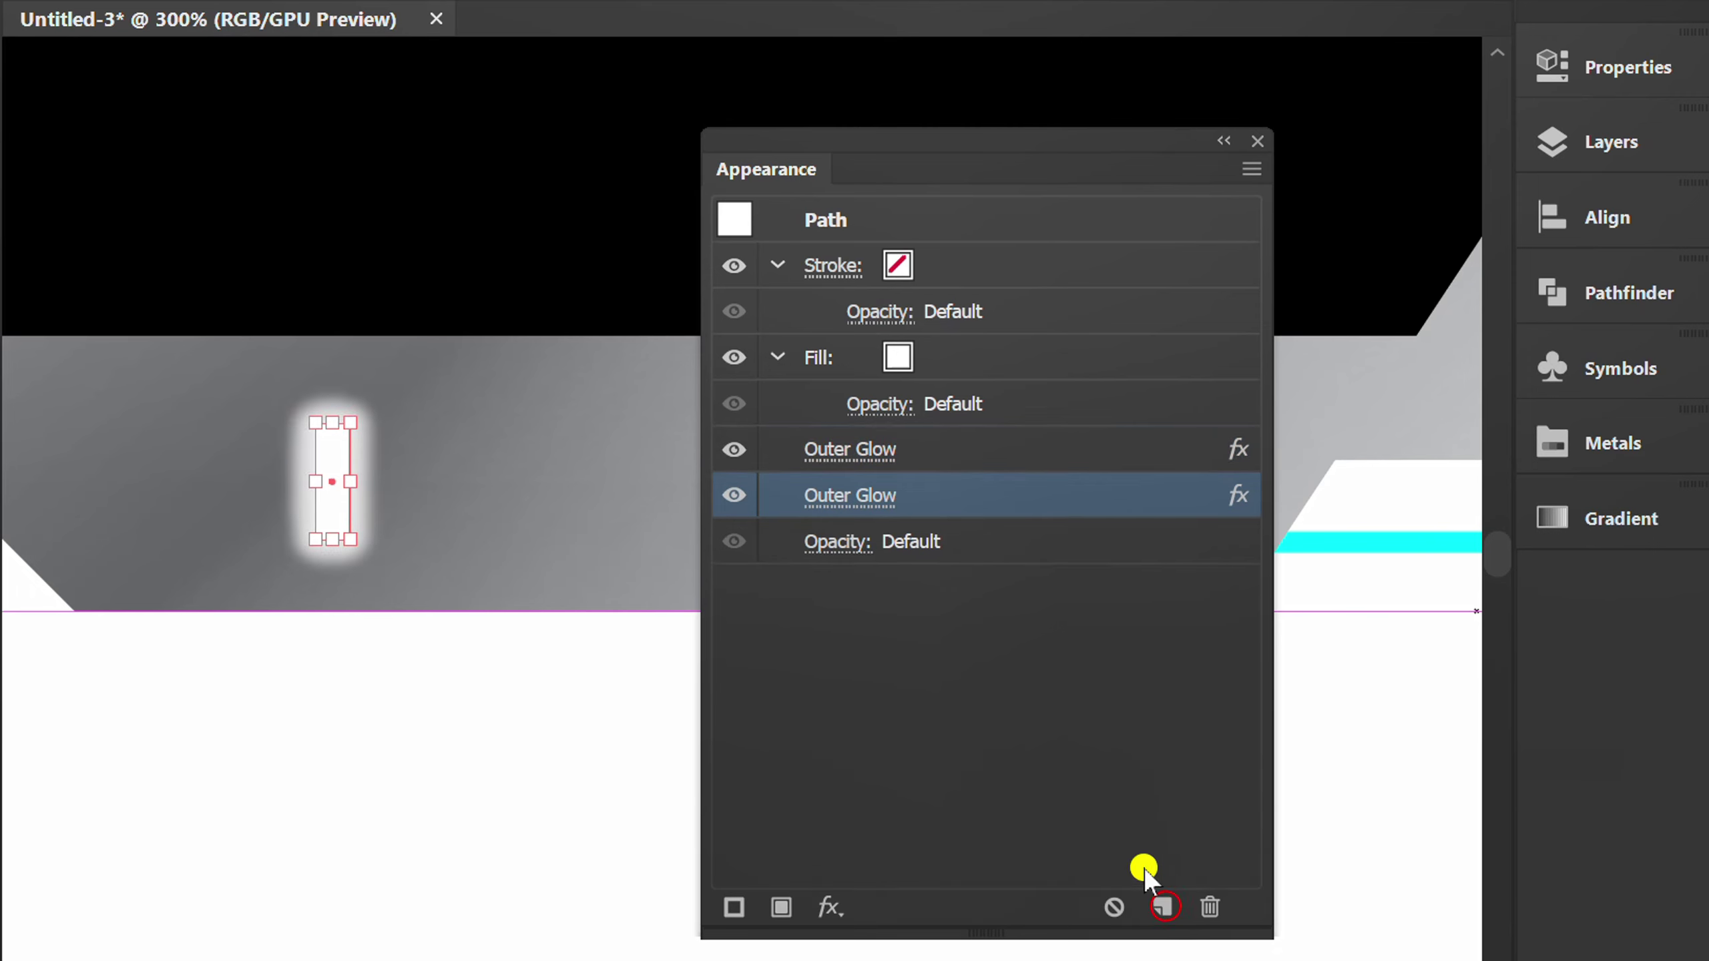
{"action": "left_click", "coordinate": [837, 498]}
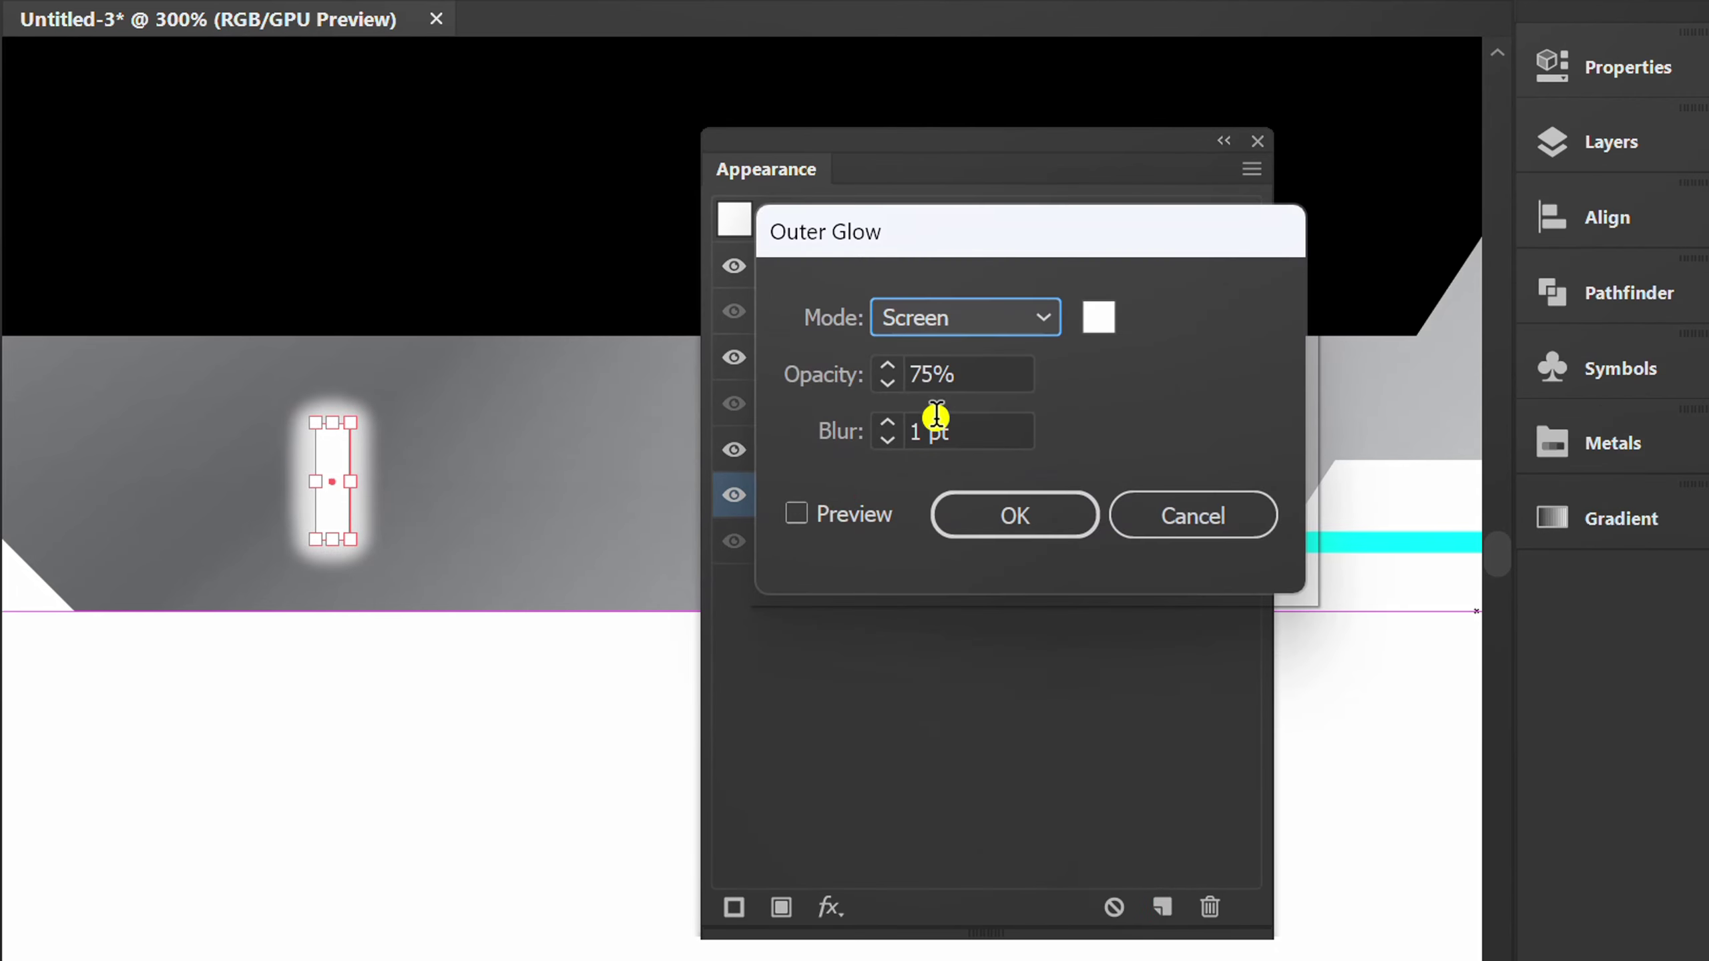
{"action": "left_click", "coordinate": [985, 371]}
{"action": "type", "text": "40"}
{"action": "left_click", "coordinate": [983, 437]}
{"action": "key", "text": "Up"}
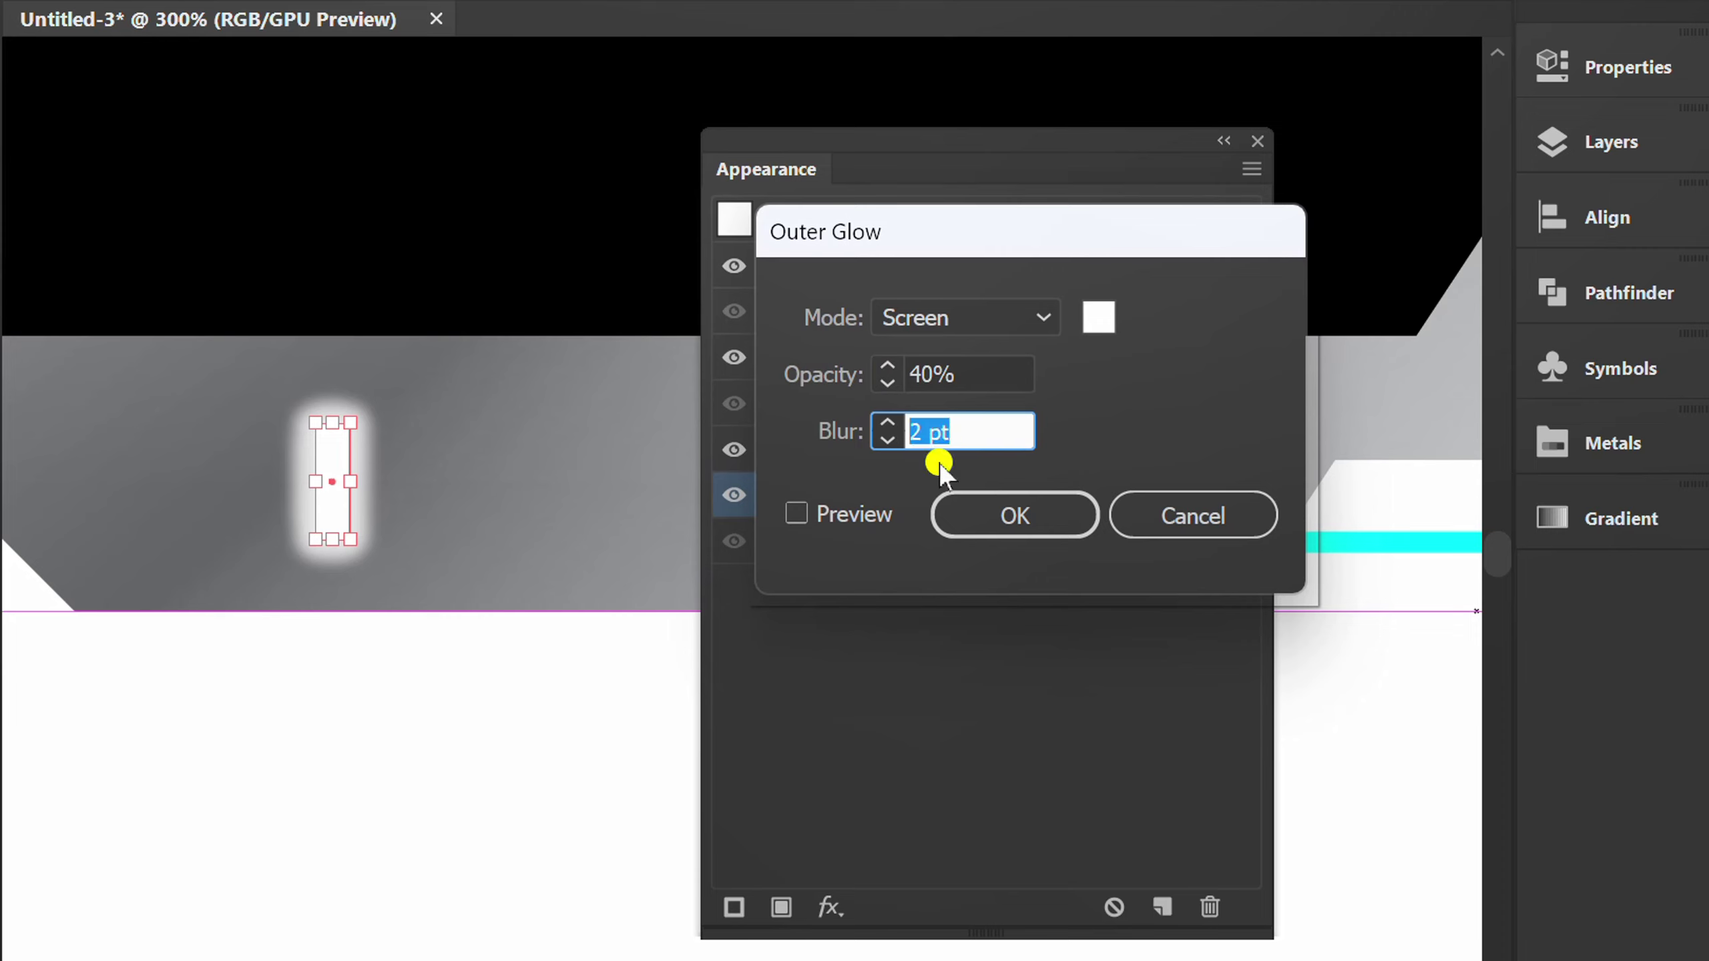
{"action": "left_click", "coordinate": [789, 508]}
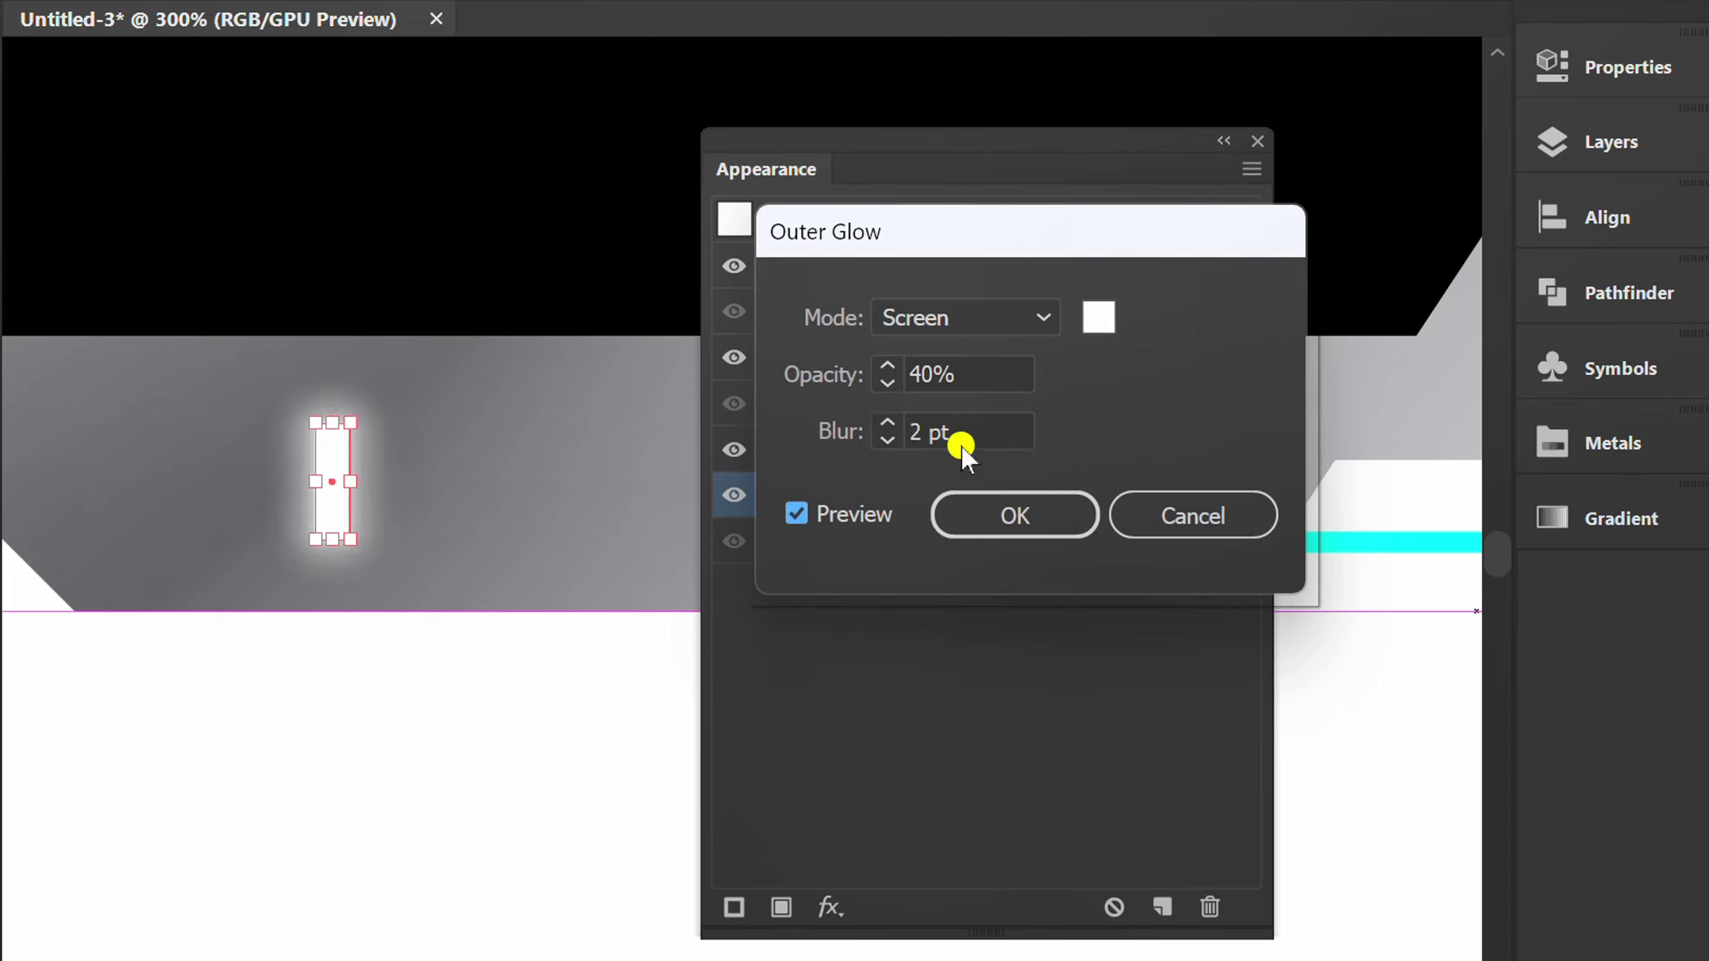
{"action": "left_click", "coordinate": [1010, 515]}
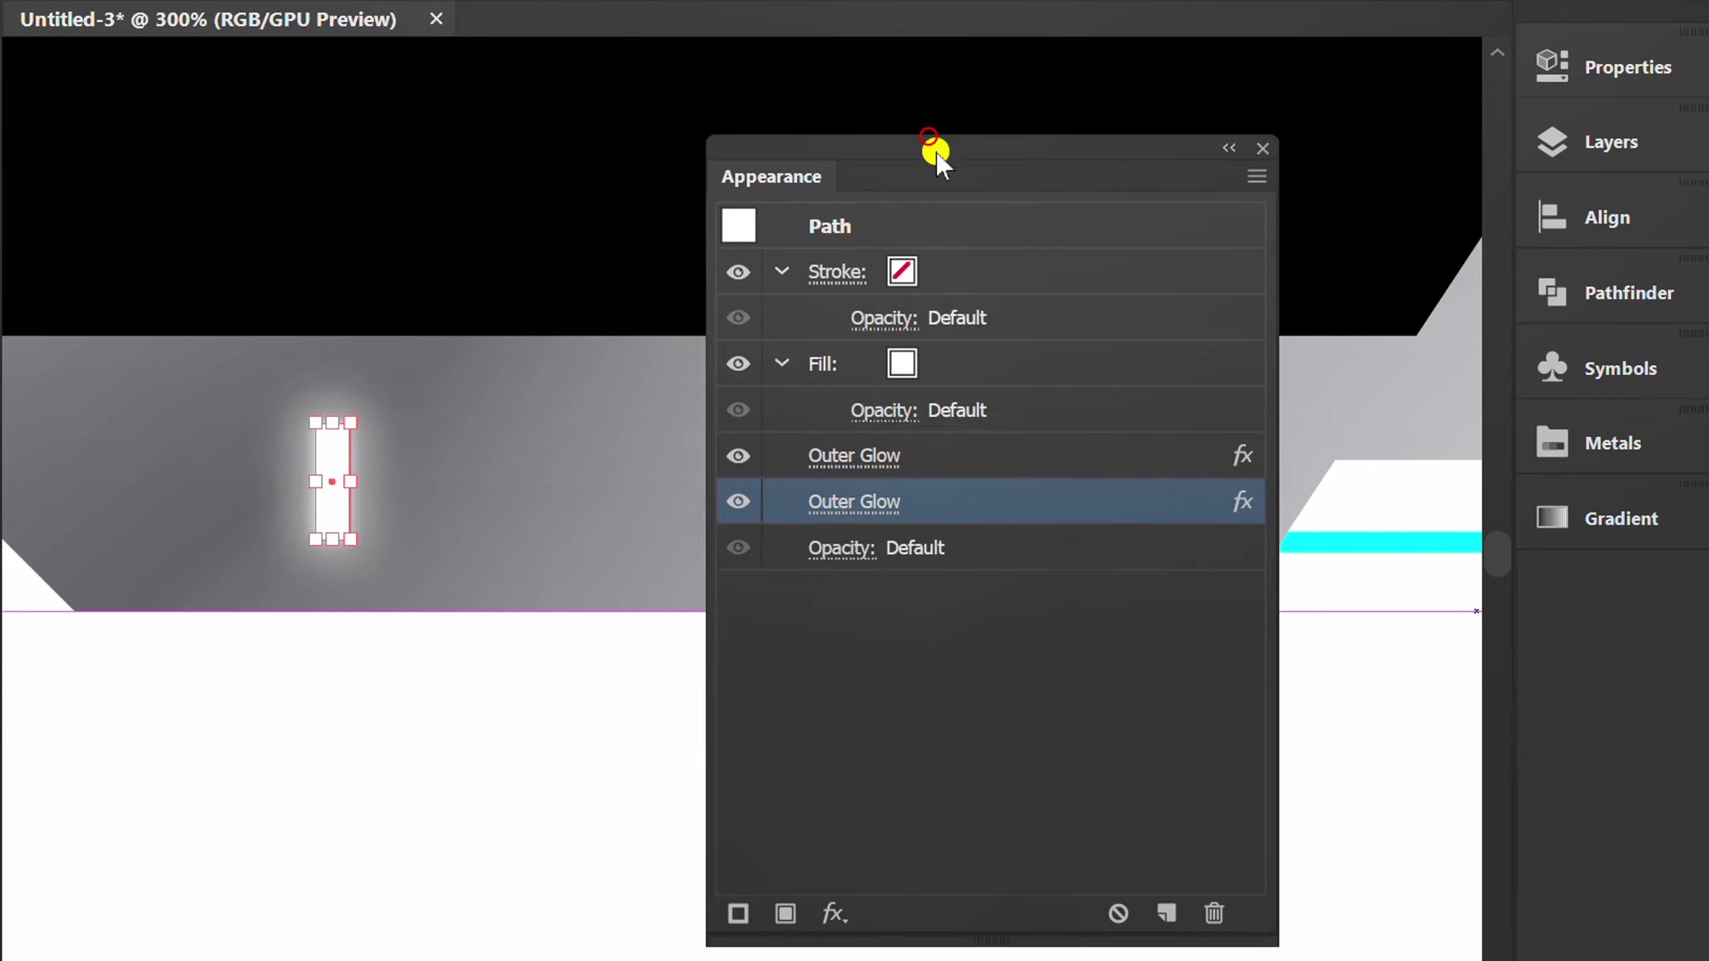
{"action": "left_click_drag", "start_coordinate": [936, 151], "coordinate": [1648, 601]}
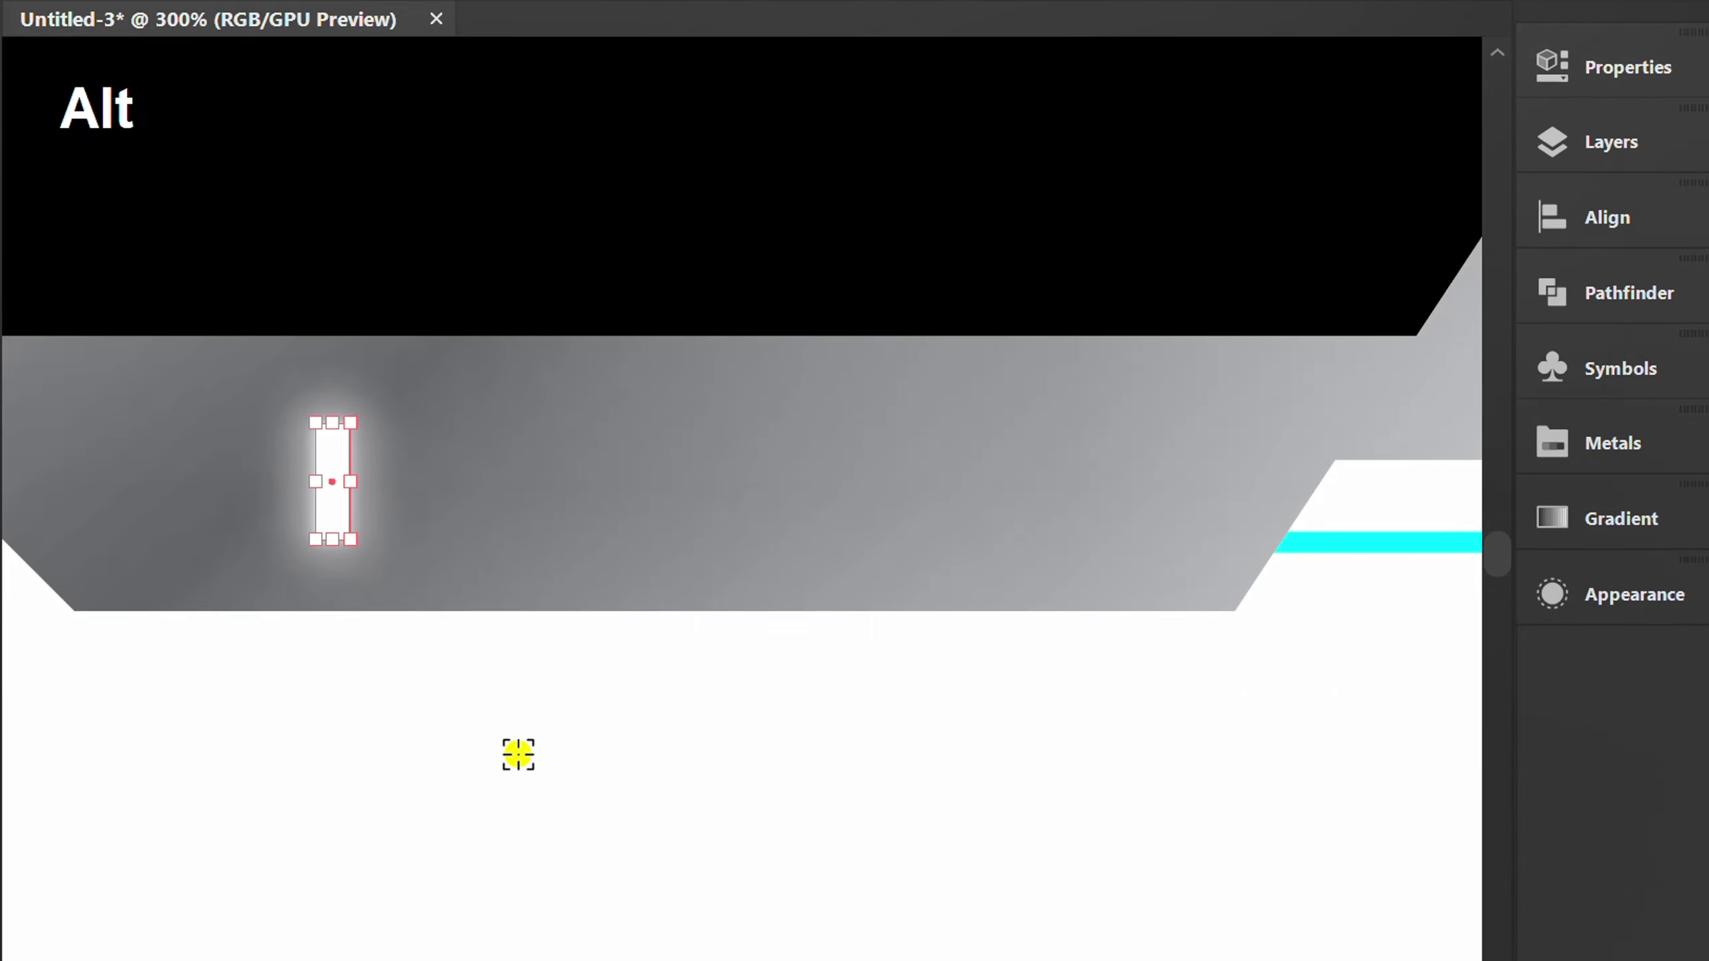
{"action": "scroll", "coordinate": [519, 752], "scroll_direction": "down", "scroll_amount": 2, "text": "alt"}
Step: Repeat the bar with a Transform effect (4 copies, ~20 pt apart), then expand its appearance
{"action": "left_click_drag", "start_coordinate": [691, 380], "coordinate": [562, 387]}
{"action": "left_click", "coordinate": [427, 28]}
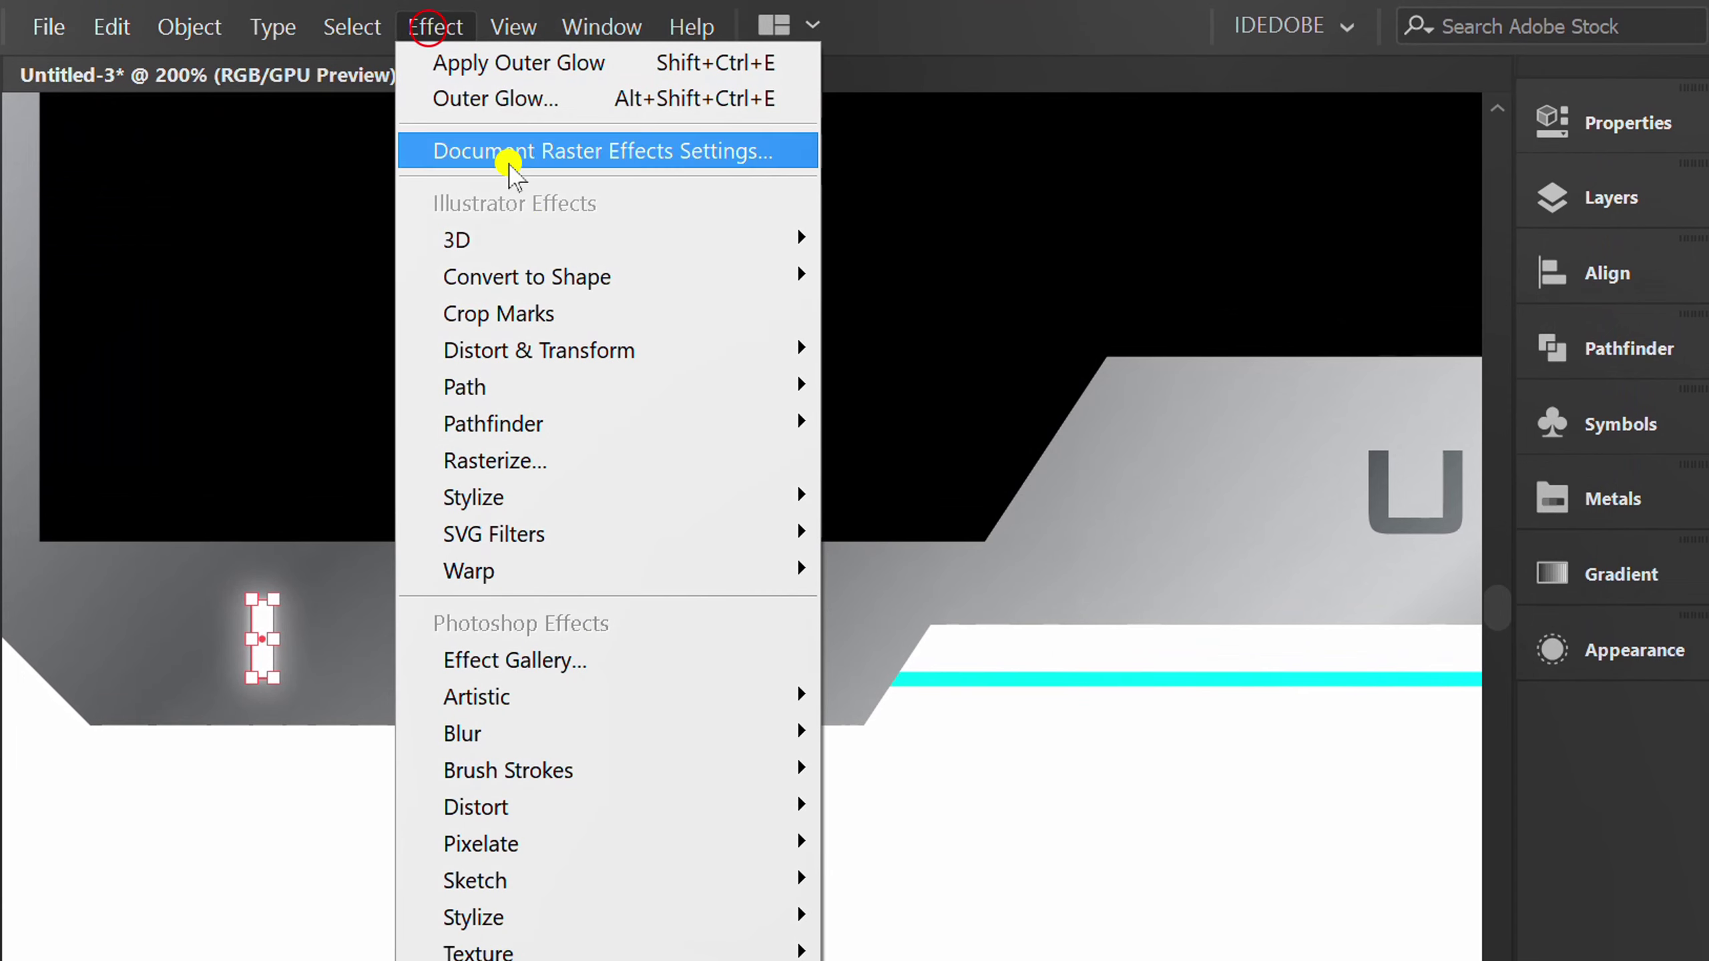
{"action": "mouse_move", "coordinate": [540, 349]}
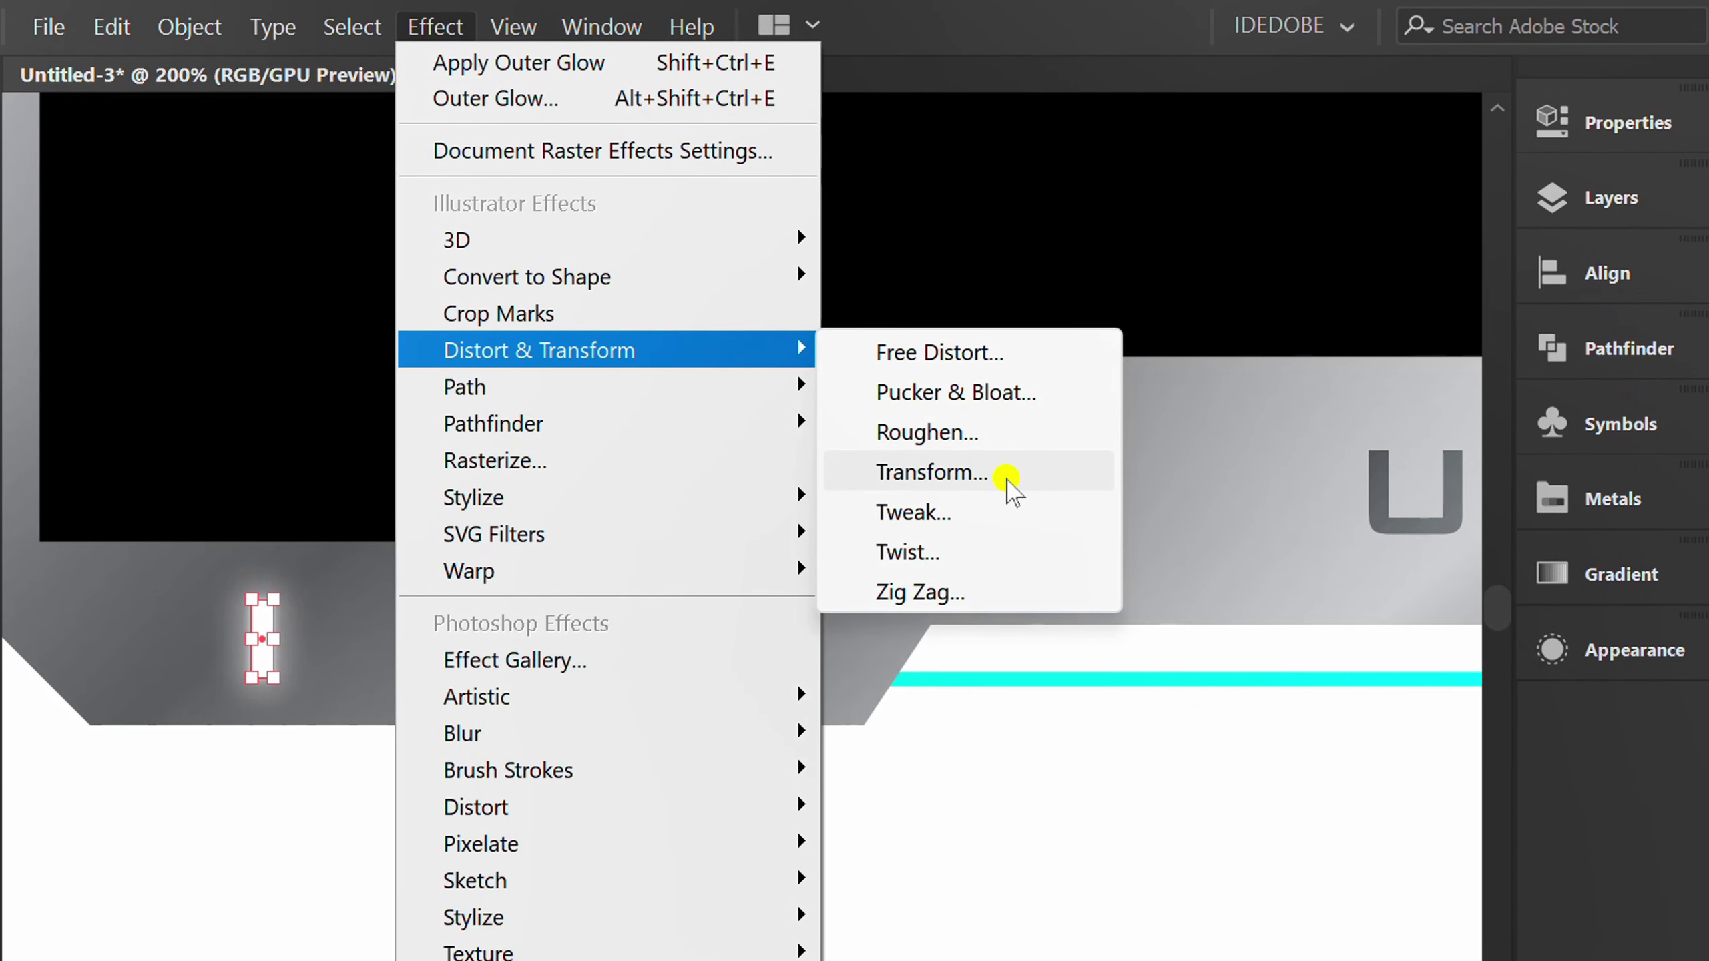
{"action": "left_click", "coordinate": [1006, 474]}
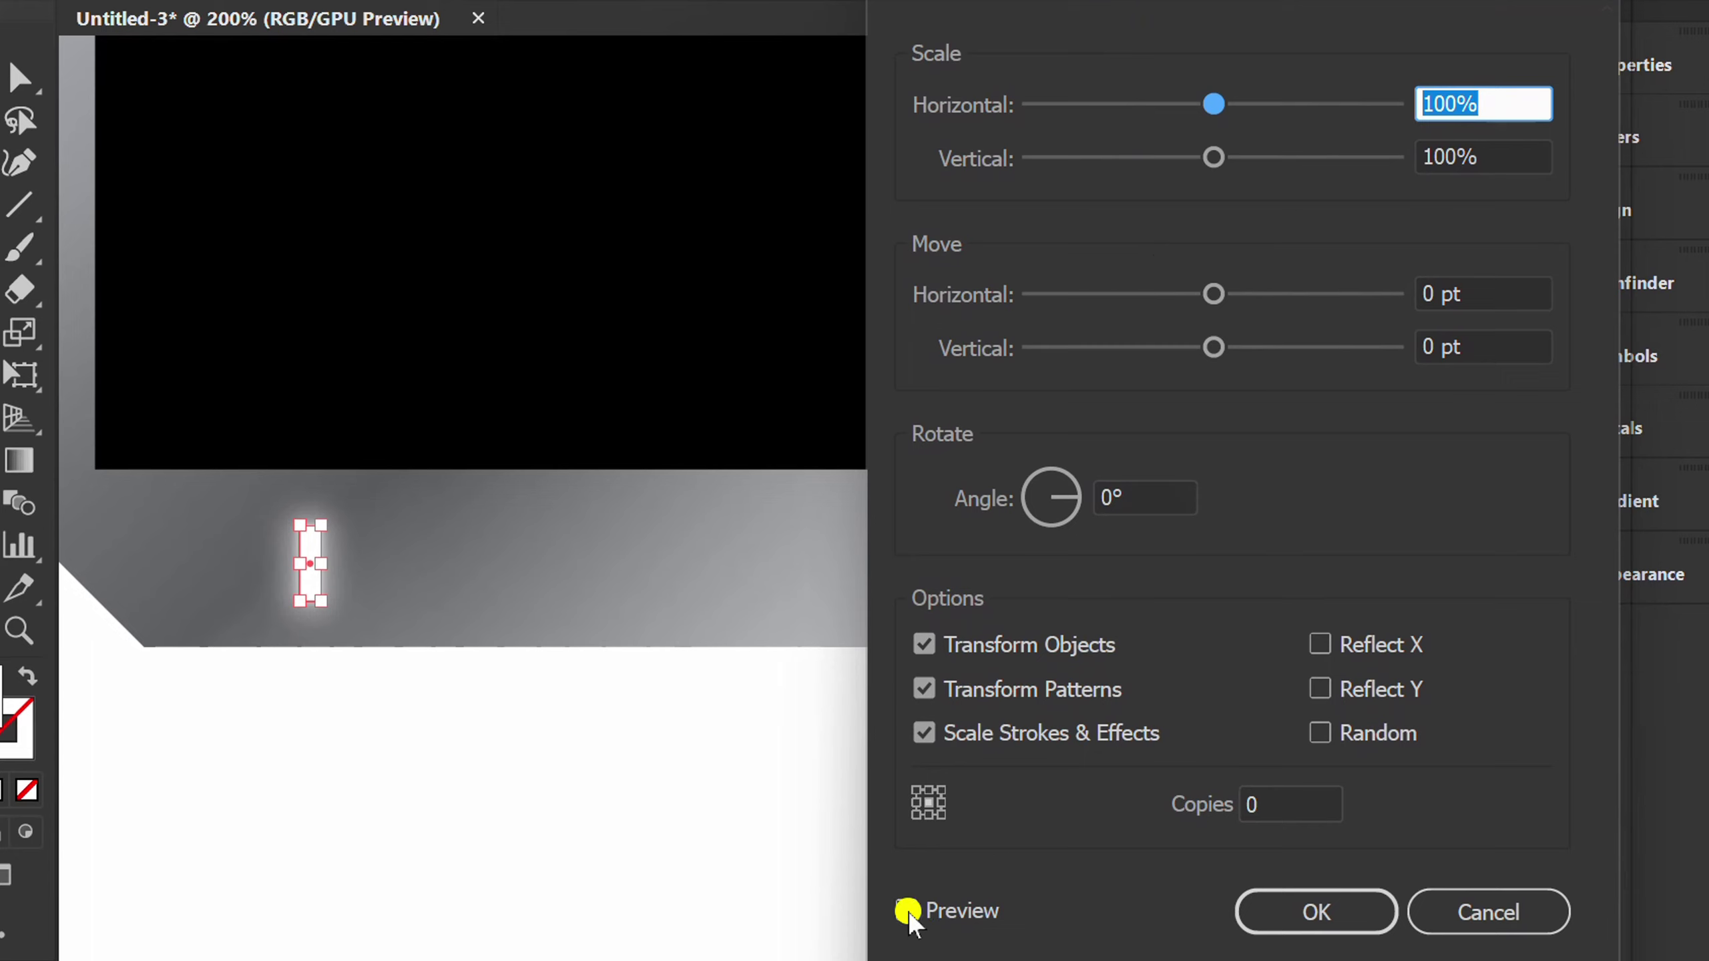
{"action": "left_click", "coordinate": [909, 911]}
{"action": "left_click", "coordinate": [1286, 805]}
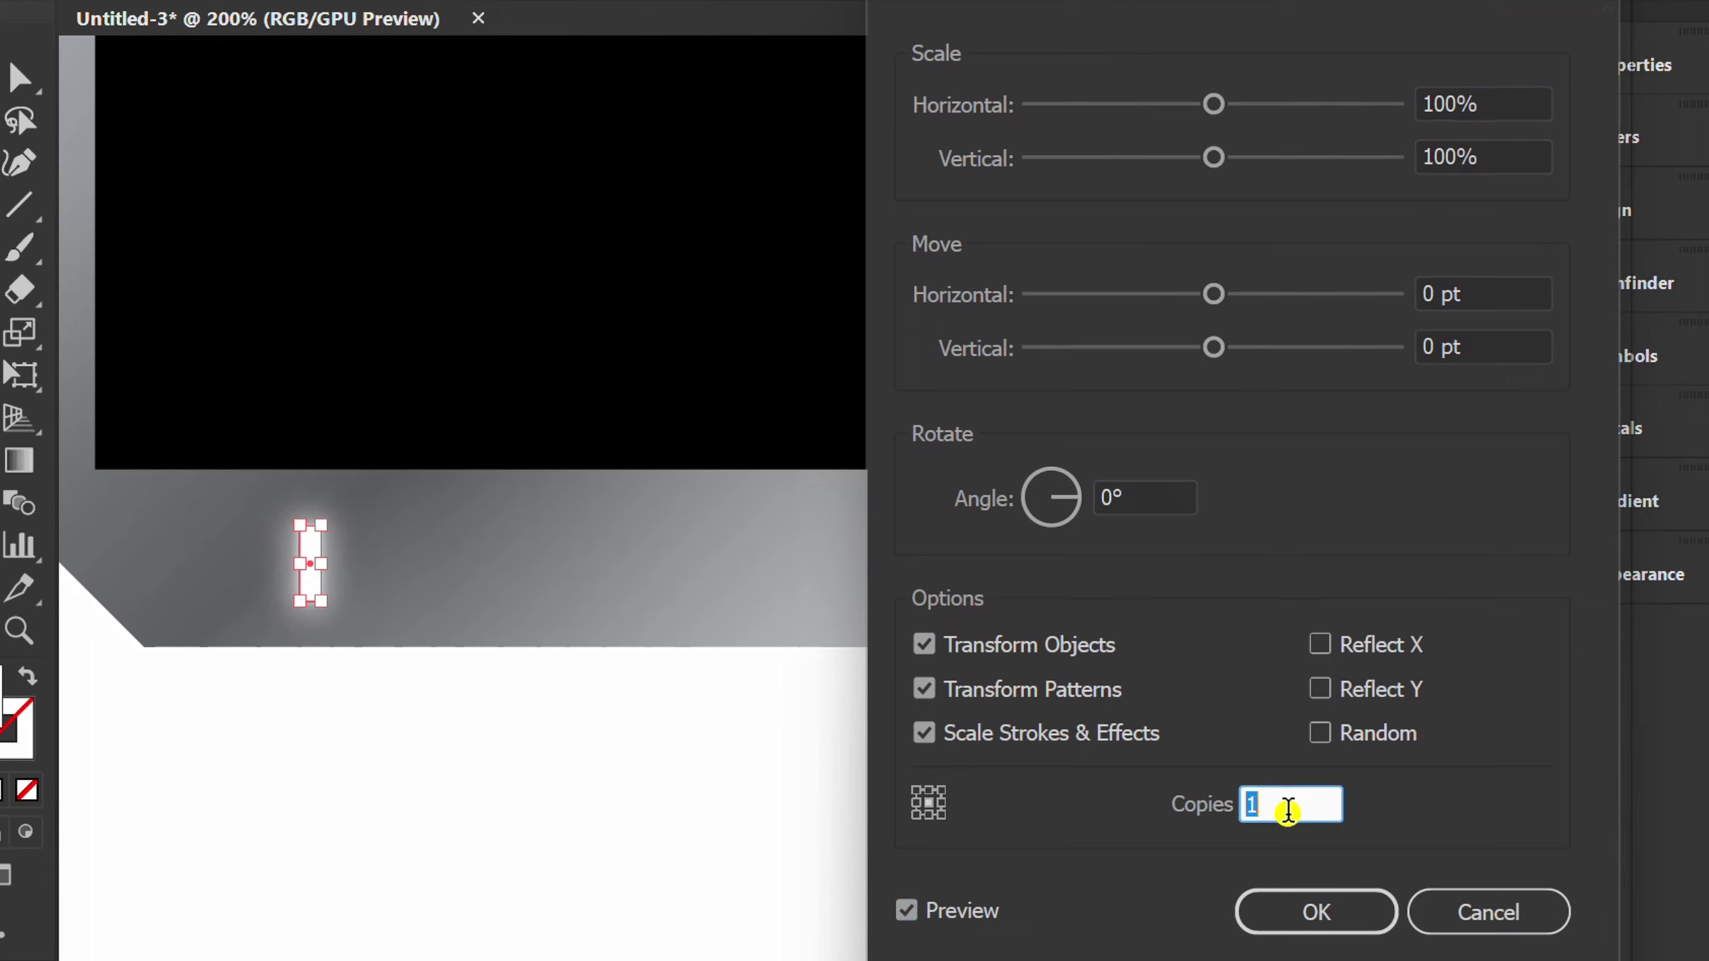
{"action": "left_click", "coordinate": [1504, 292]}
{"action": "type", "text": "14"}
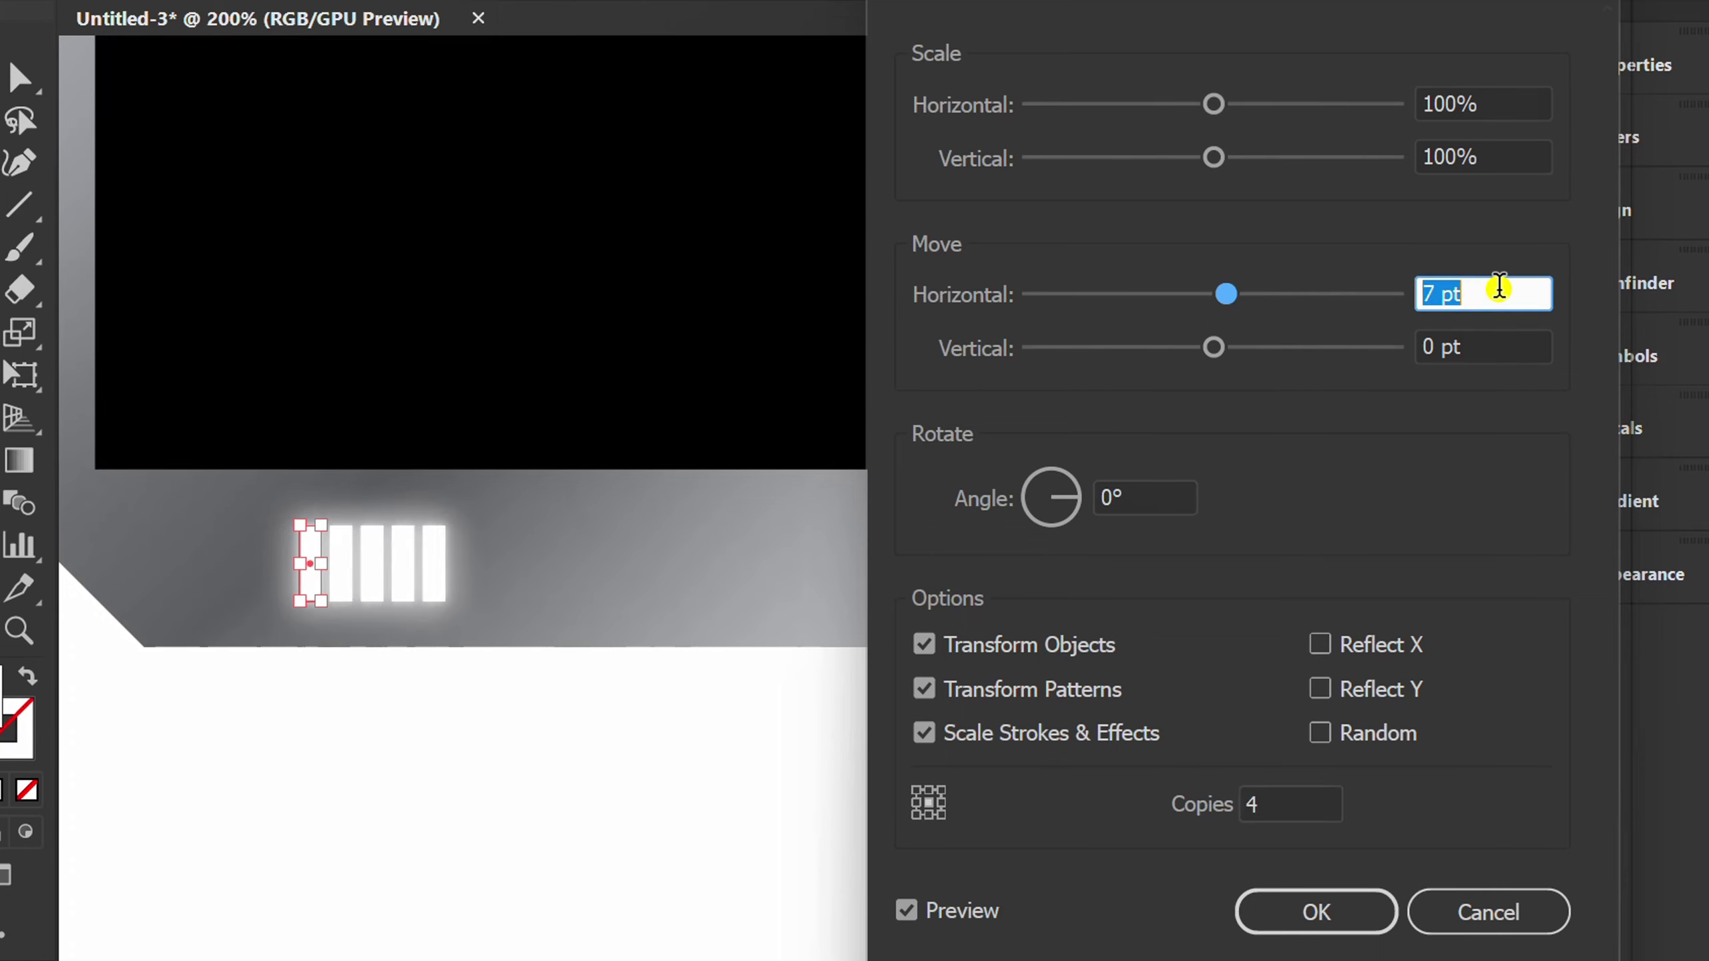
{"action": "key", "text": "Up"}
{"action": "key", "text": "Up"}
{"action": "key", "text": "Up"}
{"action": "key", "text": "Up"}
{"action": "key", "text": "Up"}
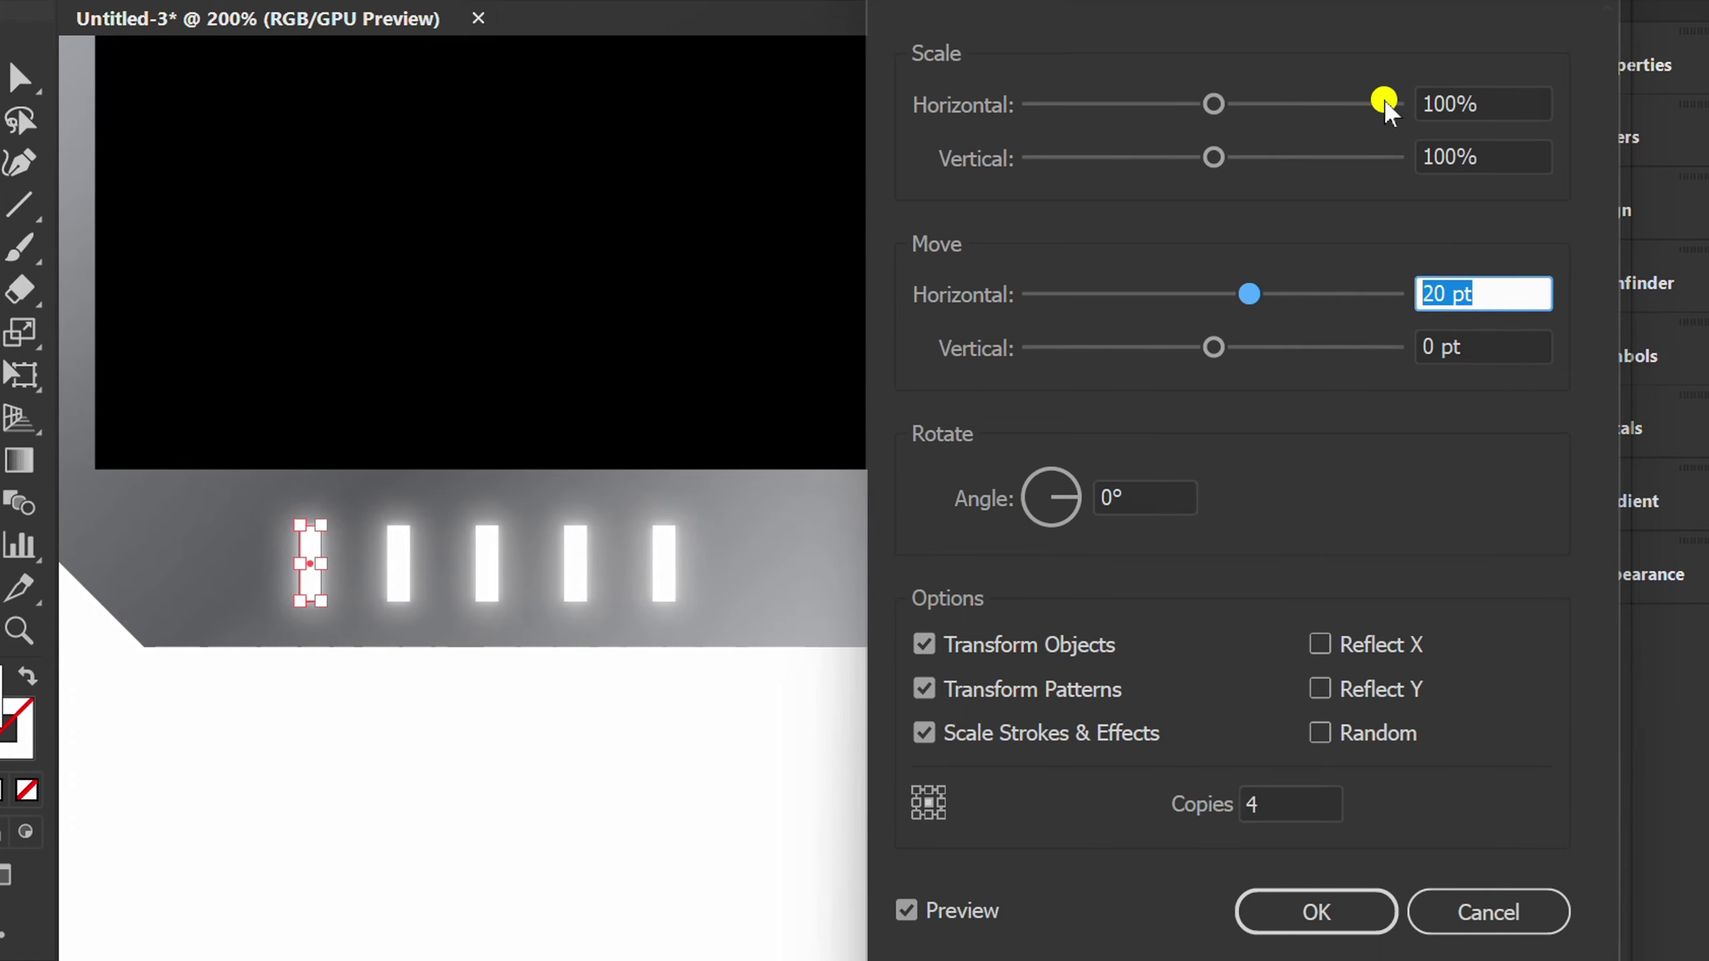
{"action": "left_click_drag", "start_coordinate": [1332, 4], "coordinate": [1518, 4]}
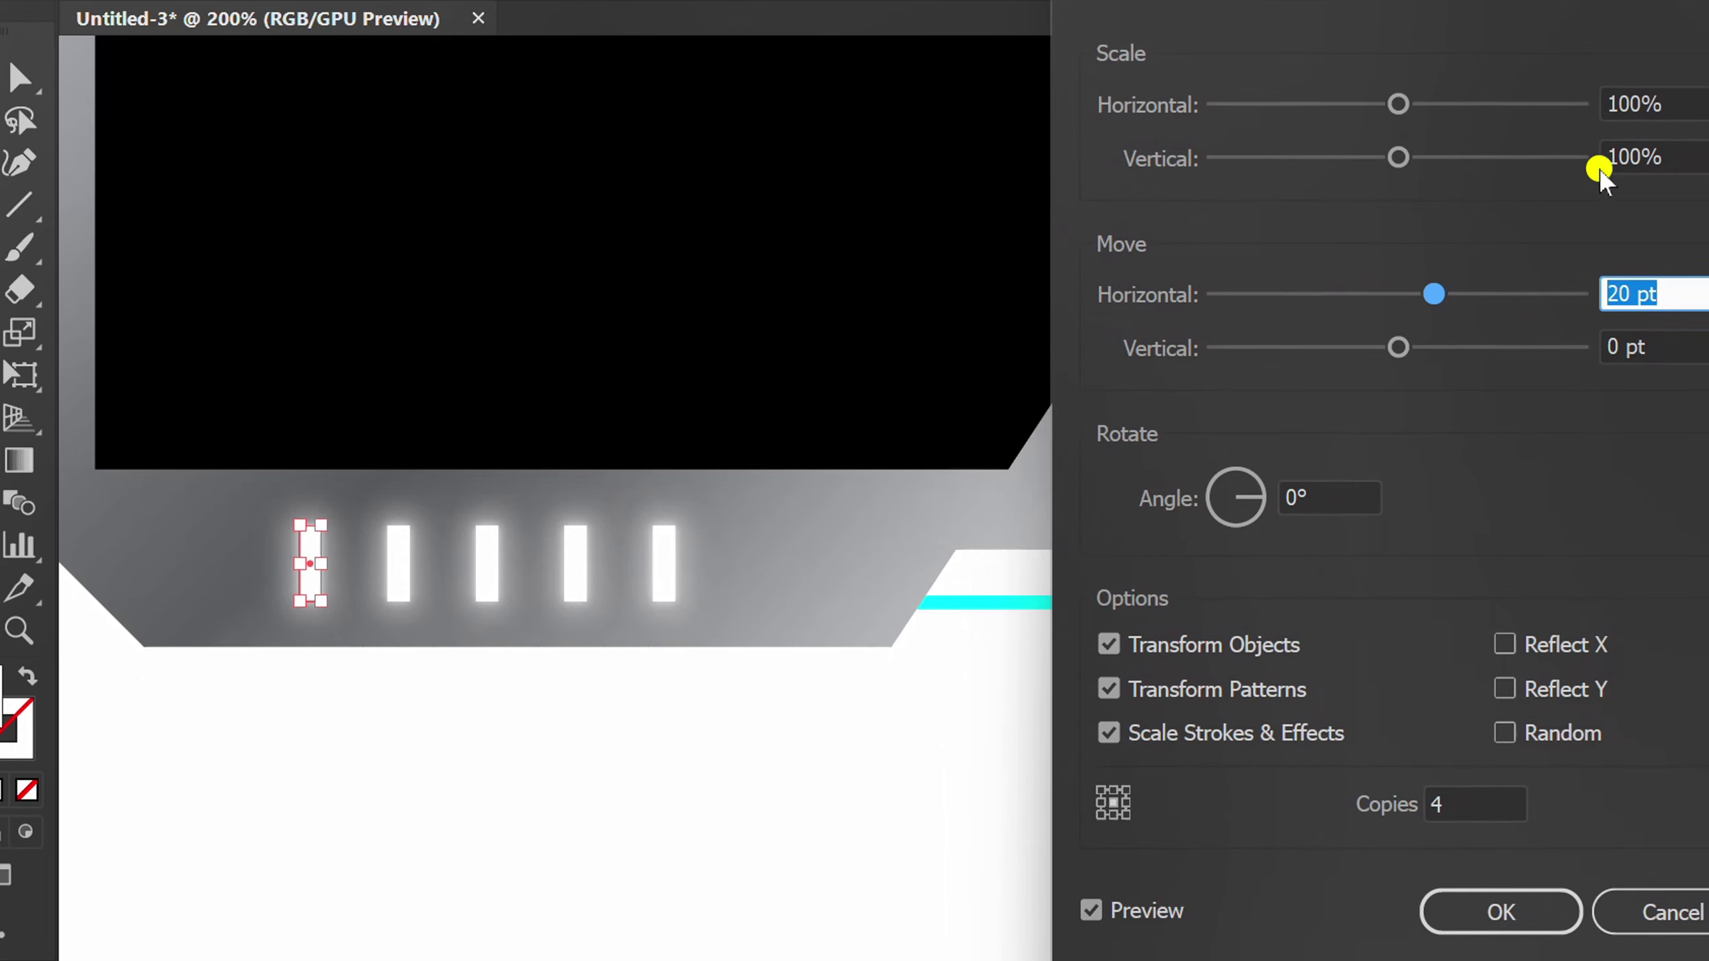
{"action": "key", "text": "Up"}
{"action": "key", "text": "Up"}
{"action": "key", "text": "Up"}
{"action": "left_click", "coordinate": [1481, 908]}
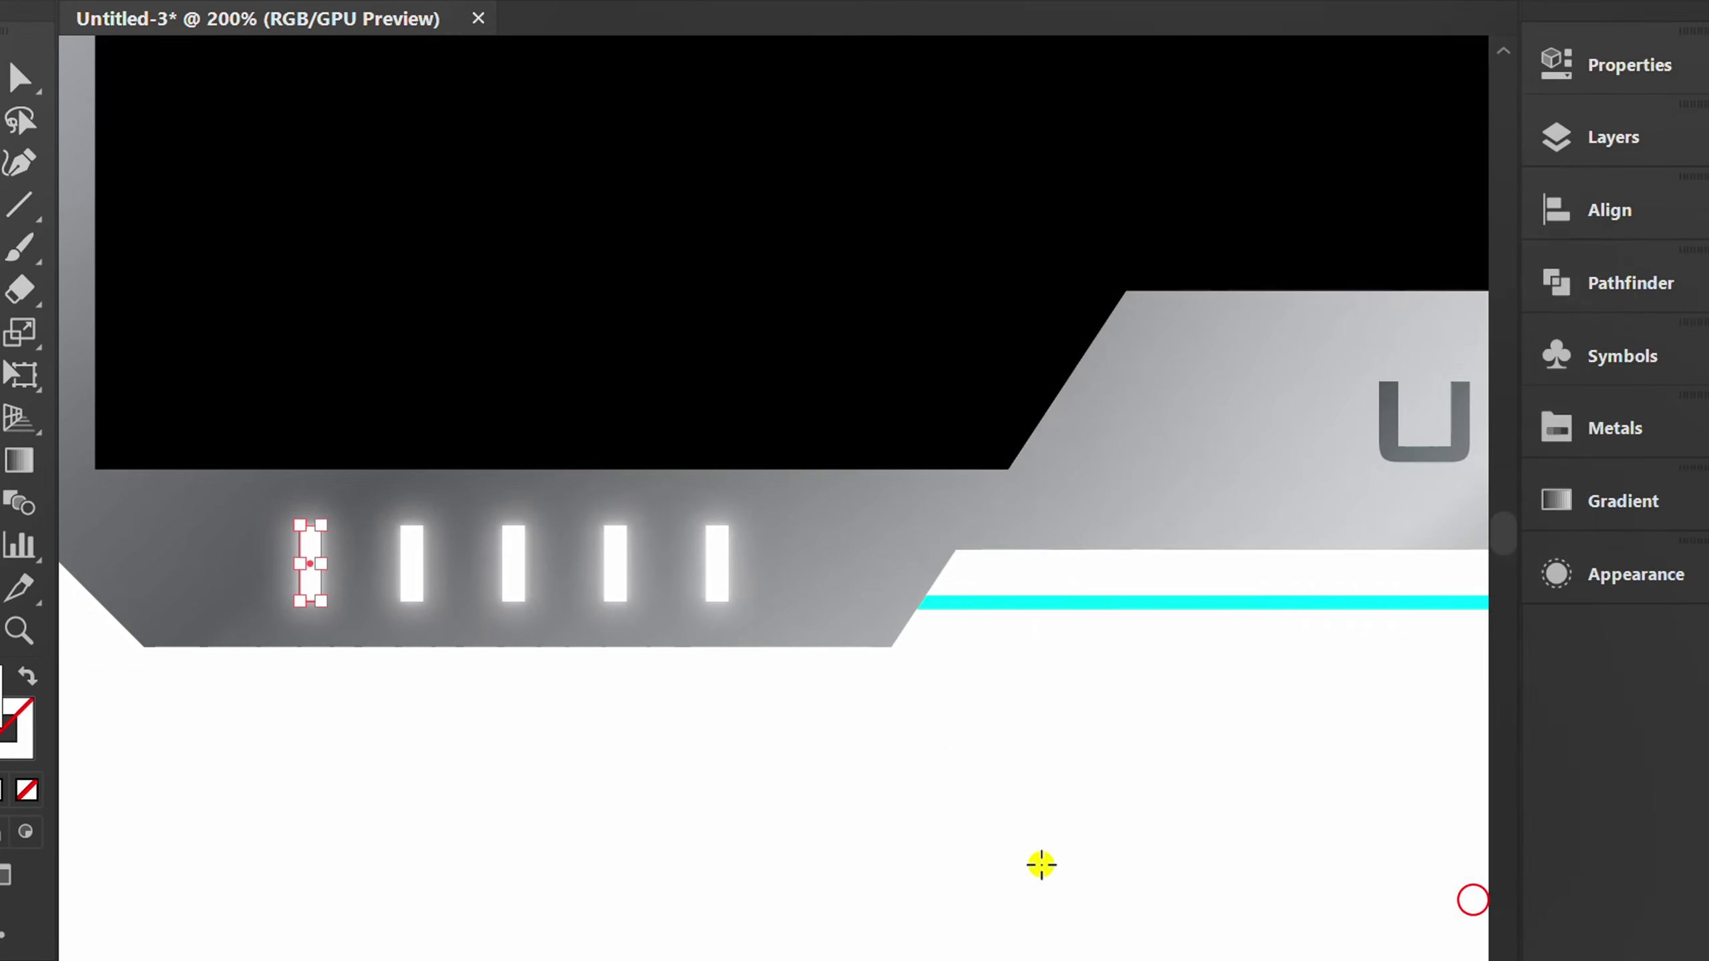
{"action": "left_click", "coordinate": [190, 27]}
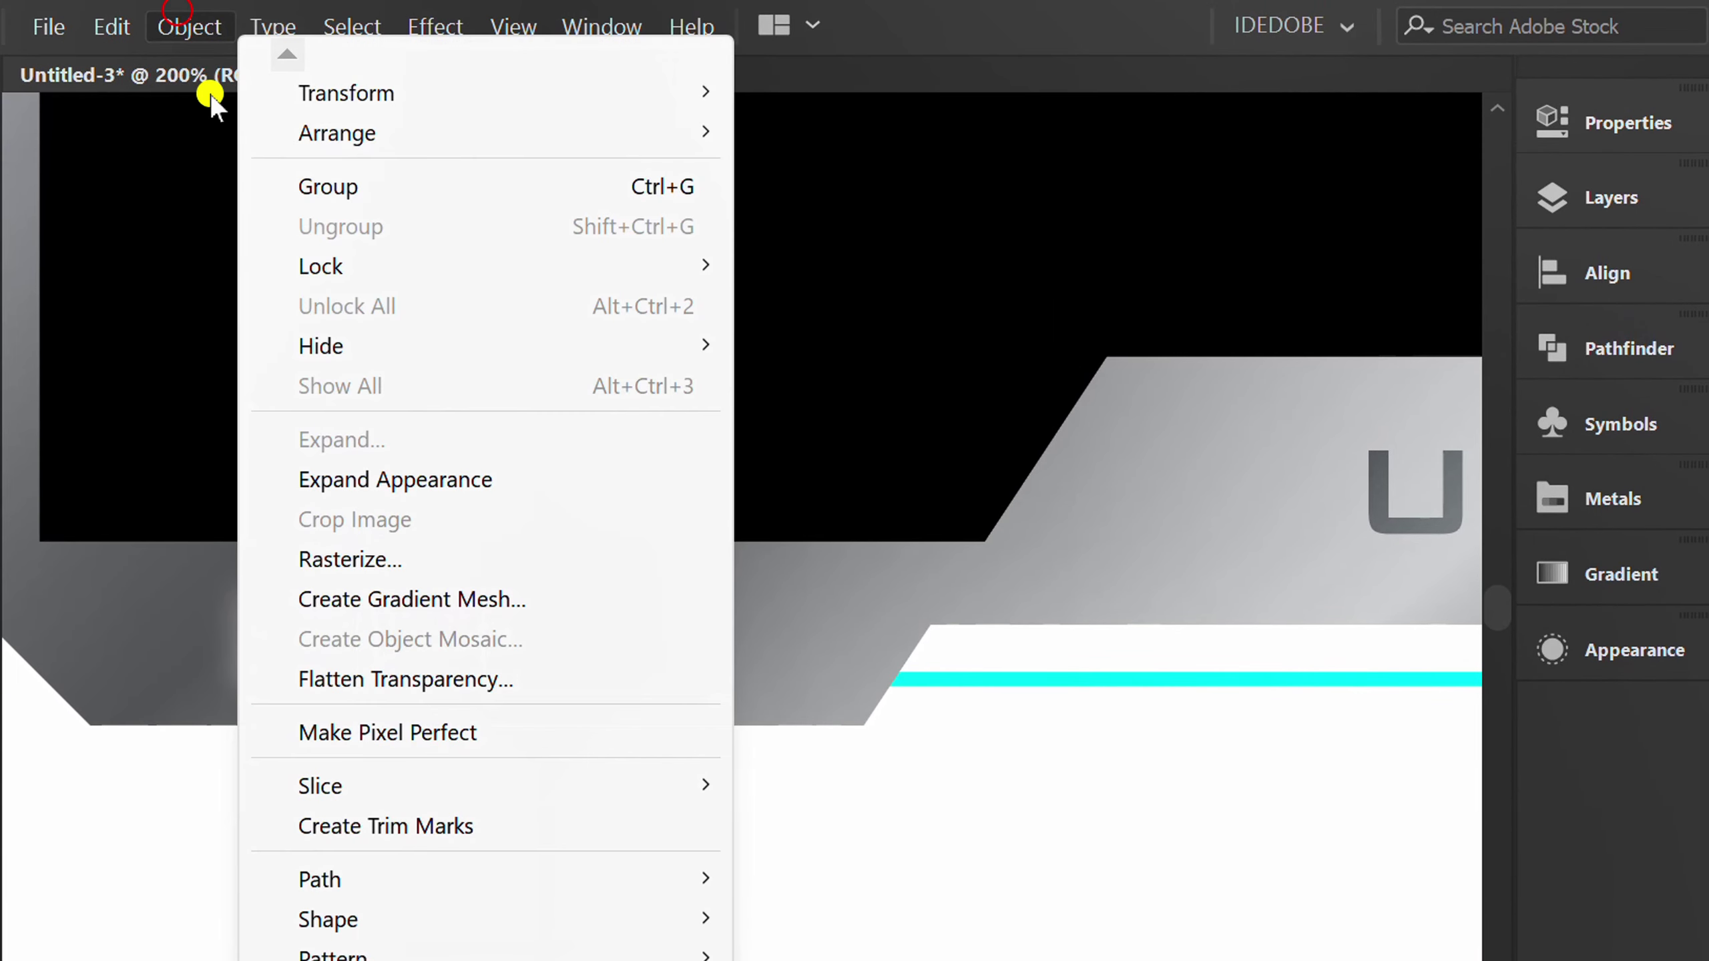
{"action": "left_click", "coordinate": [394, 482]}
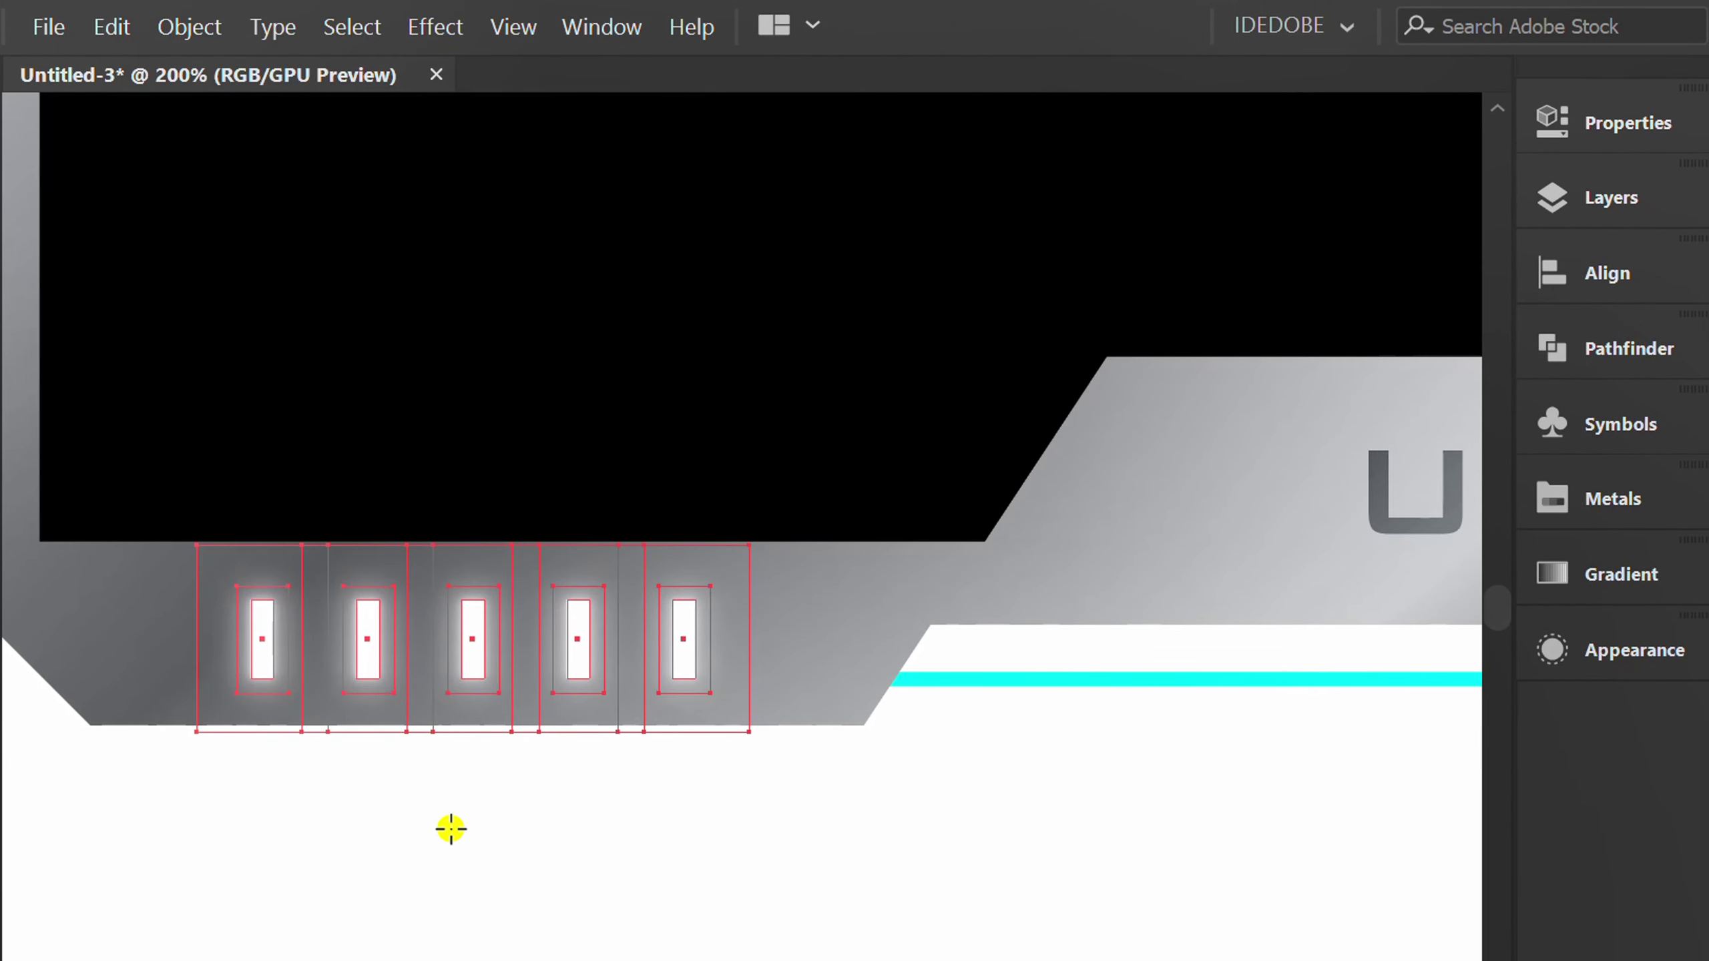
{"action": "scroll", "coordinate": [353, 887], "scroll_direction": "down", "scroll_amount": 4}
Step: Mirror a copy of the glowing bar row across the artboard centre to the lower right corner
{"action": "key", "text": "o"}
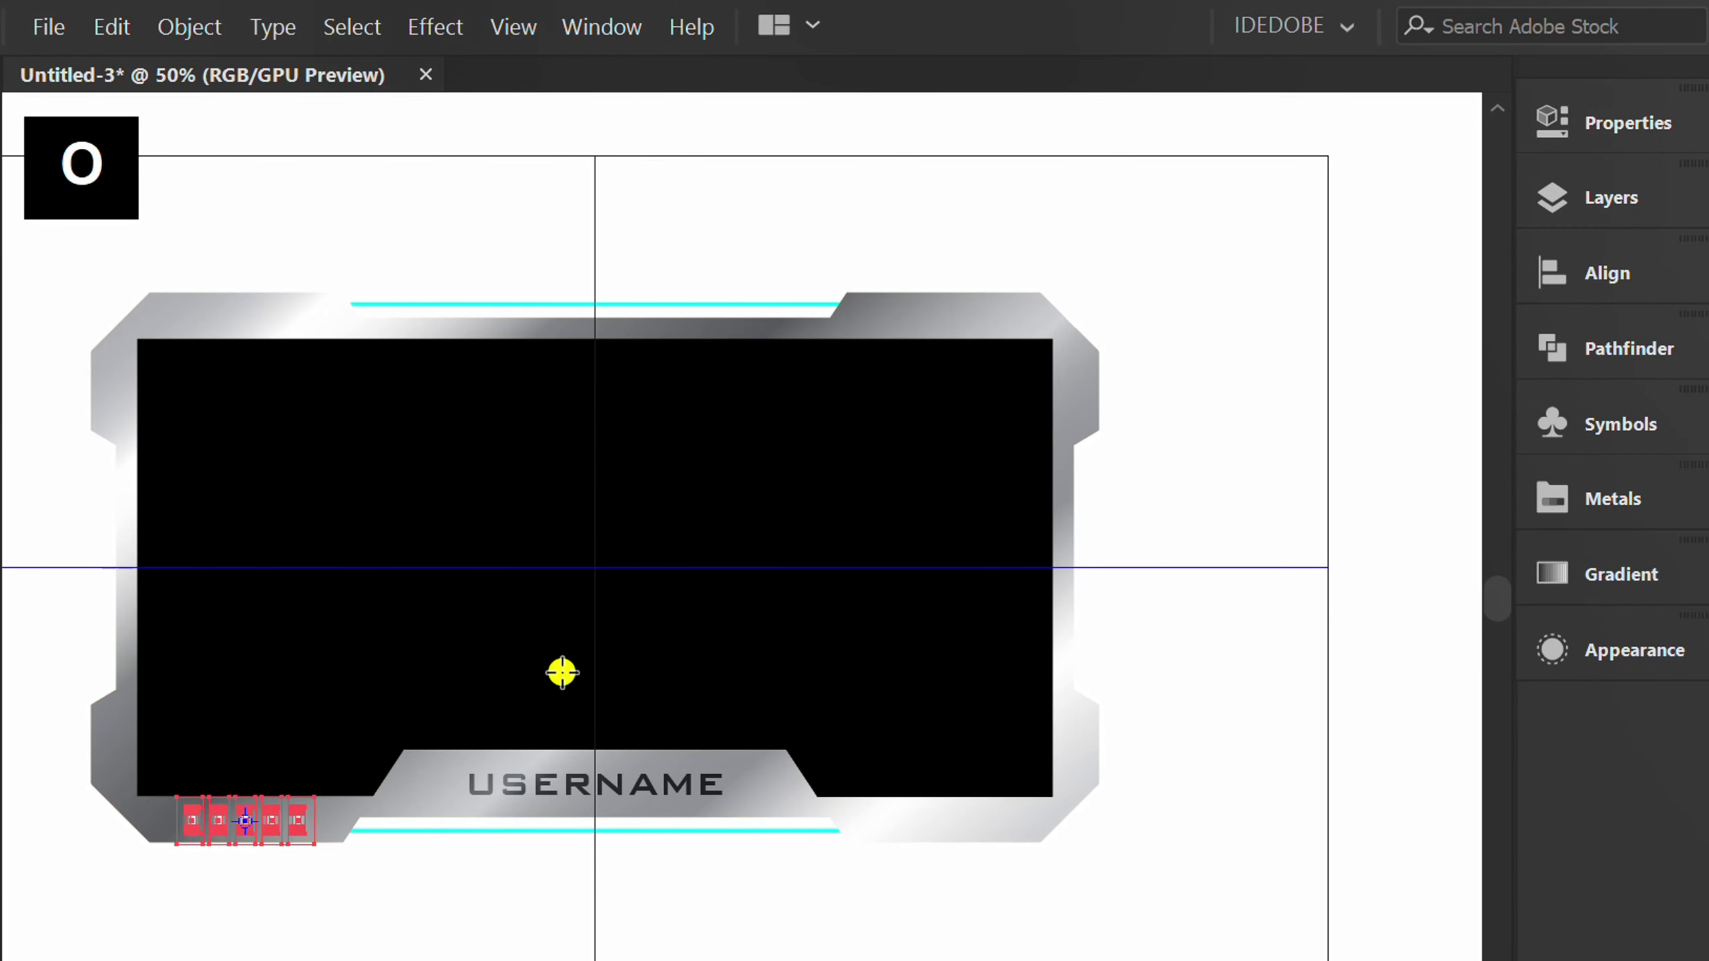
{"action": "left_click", "coordinate": [594, 572]}
{"action": "left_click_drag", "start_coordinate": [641, 728], "coordinate": [755, 726]}
{"action": "key", "text": "v"}
Step: Rotate copies of both bottom bar rows about the artboard centre to the top corners
{"action": "left_click", "coordinate": [241, 824], "text": "shift"}
{"action": "key", "text": "r"}
{"action": "left_click", "coordinate": [594, 568]}
{"action": "mouse_move", "coordinate": [592, 565]}
{"action": "left_mouse_down"}
{"action": "mouse_move", "coordinate": [736, 622]}
{"action": "mouse_move", "coordinate": [582, 451]}
{"action": "left_mouse_up"}
{"action": "key", "text": "v"}
{"action": "left_click", "coordinate": [478, 927]}
Step: Hide the guides and group all the frame artwork together
{"action": "left_click_drag", "start_coordinate": [478, 928], "coordinate": [595, 884], "text": "space"}
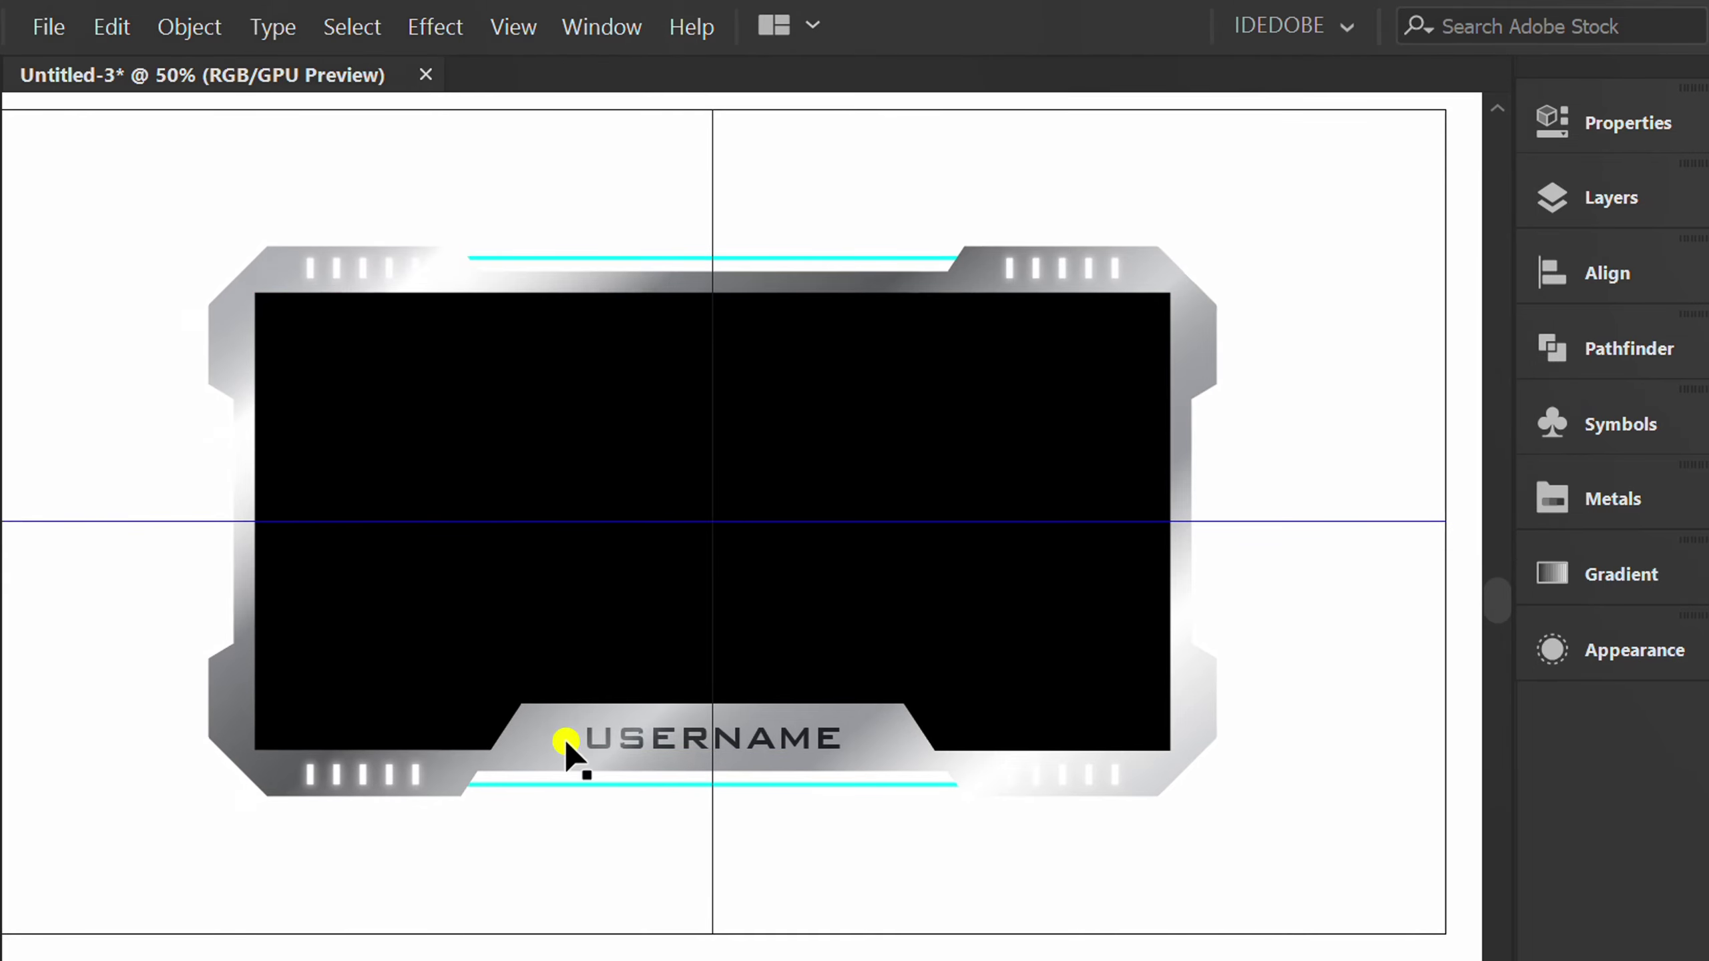
{"action": "right_click", "coordinate": [375, 393]}
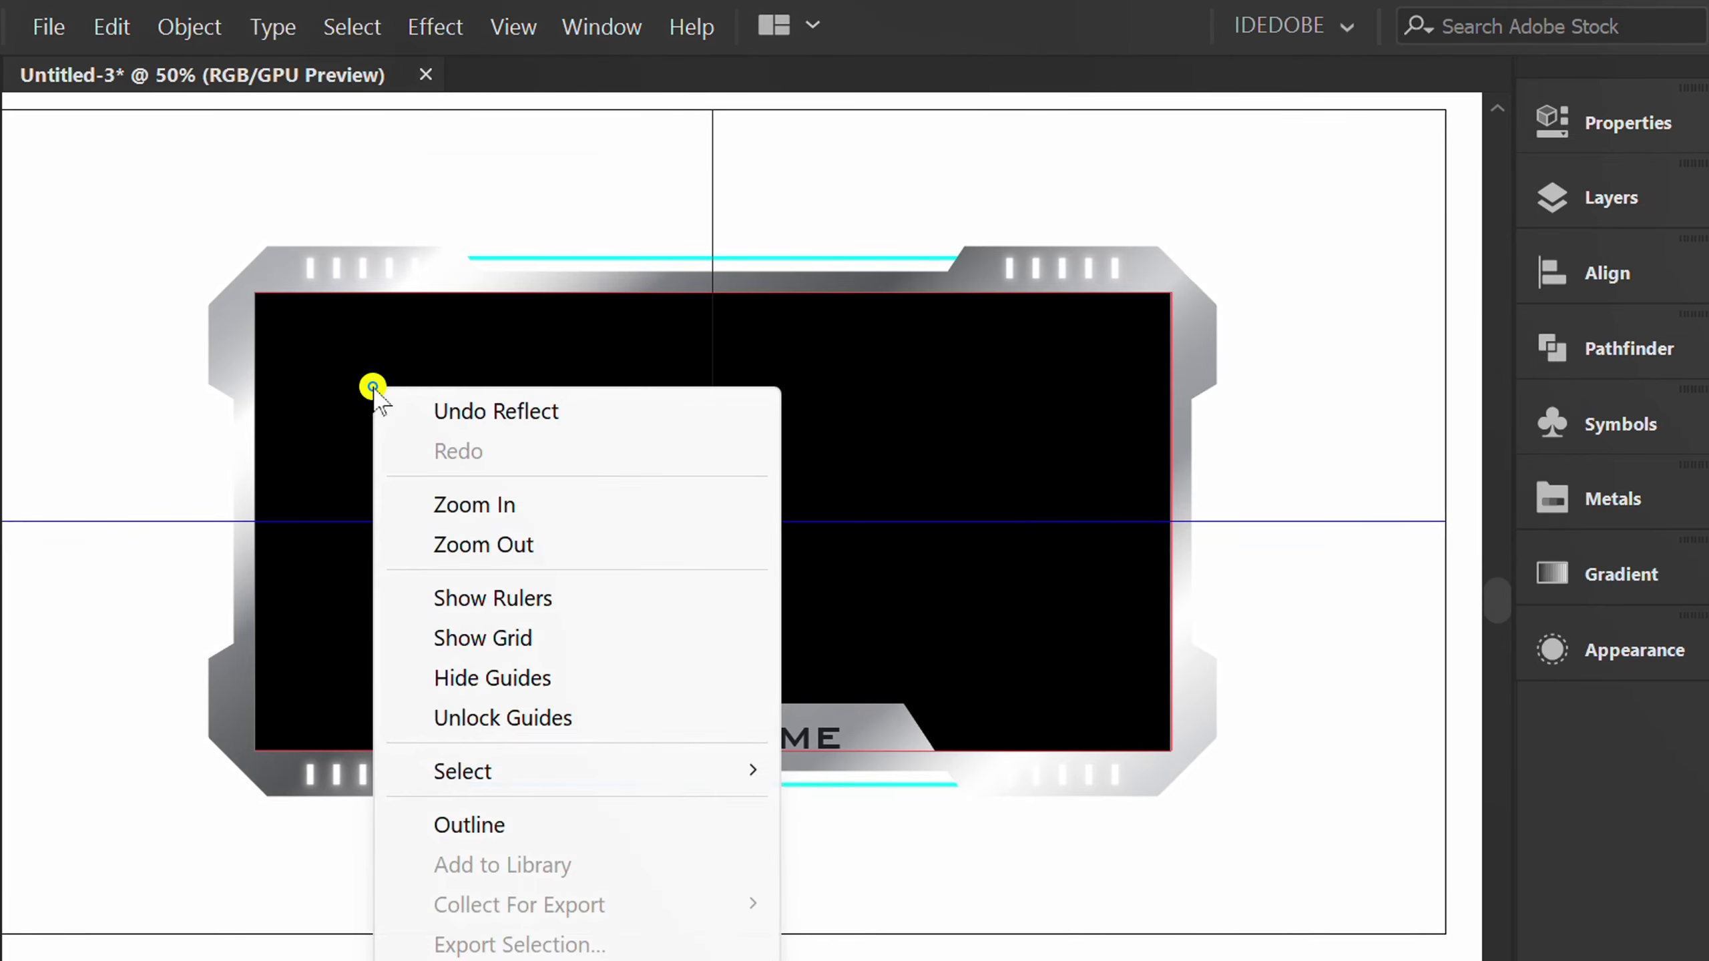
{"action": "left_click", "coordinate": [582, 684]}
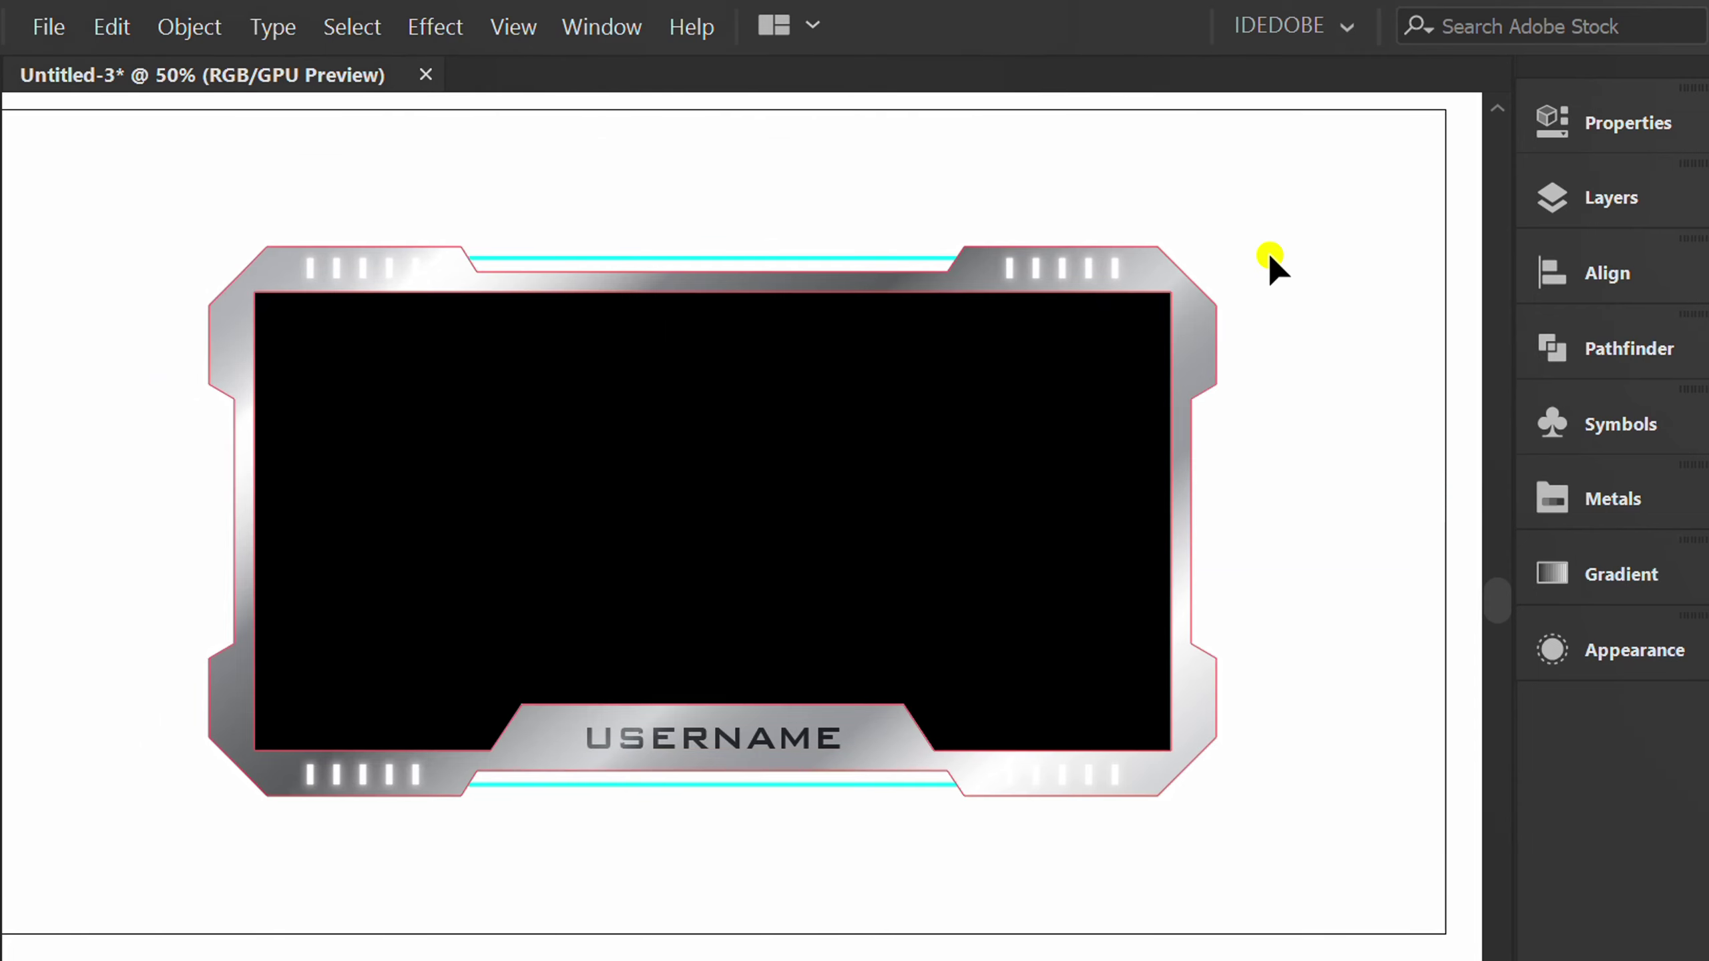
{"action": "left_click_drag", "start_coordinate": [1237, 274], "coordinate": [146, 870]}
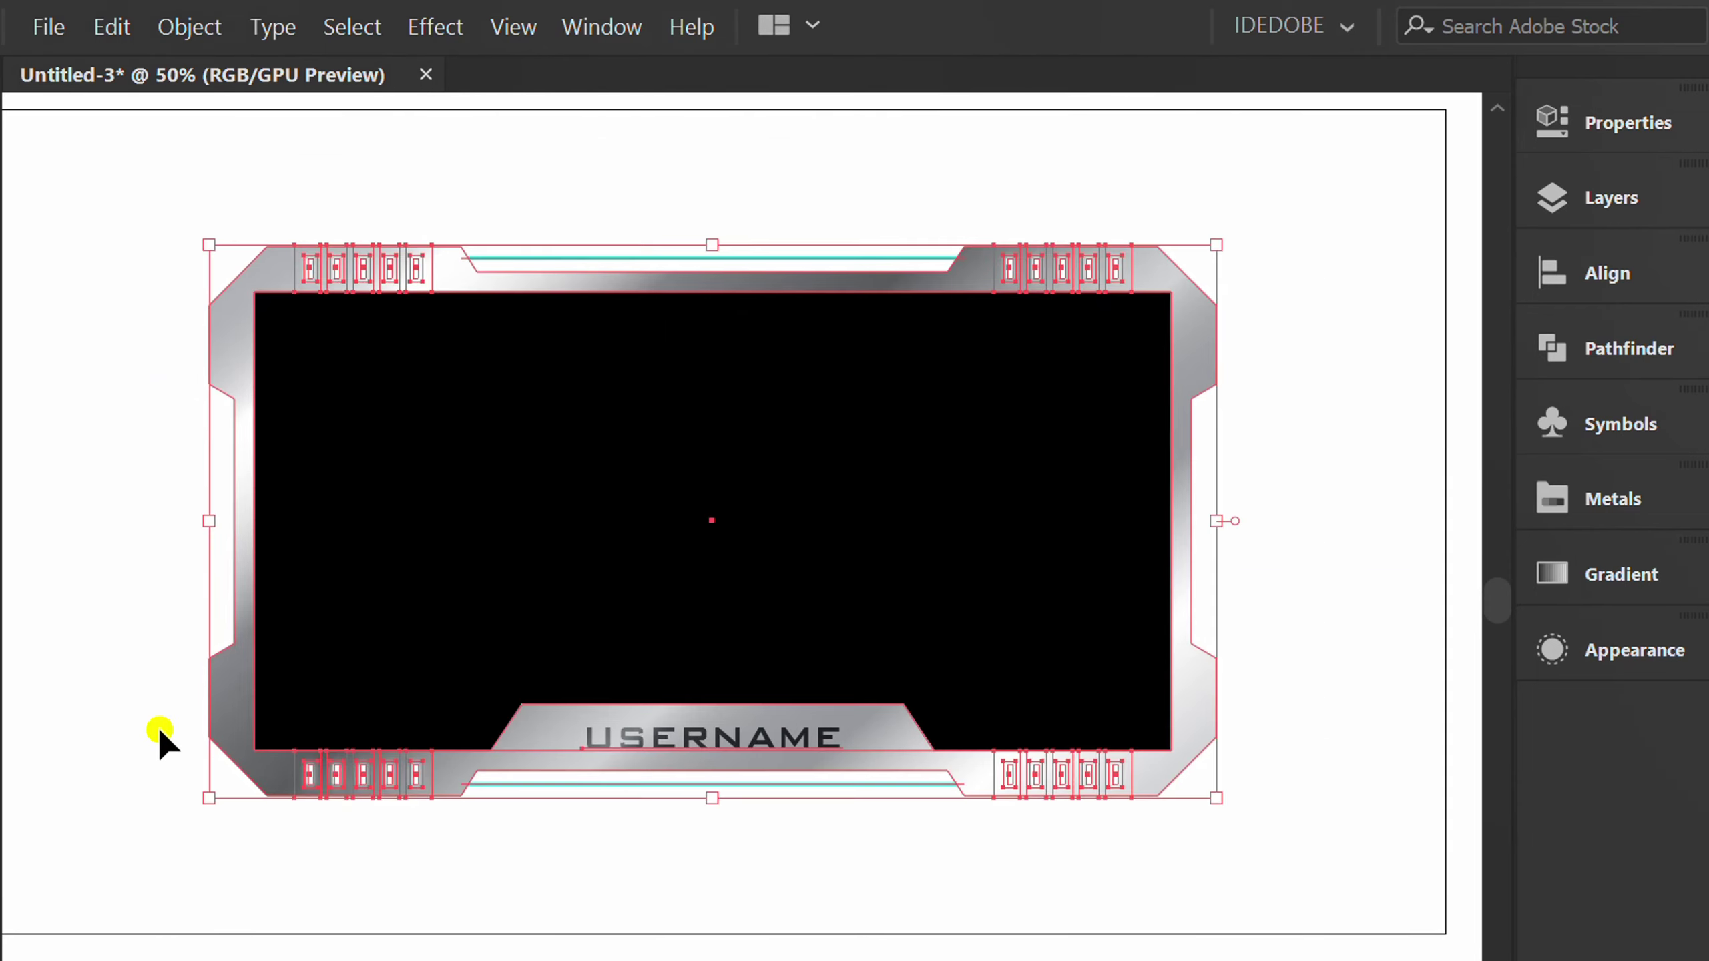
{"action": "right_click", "coordinate": [114, 341]}
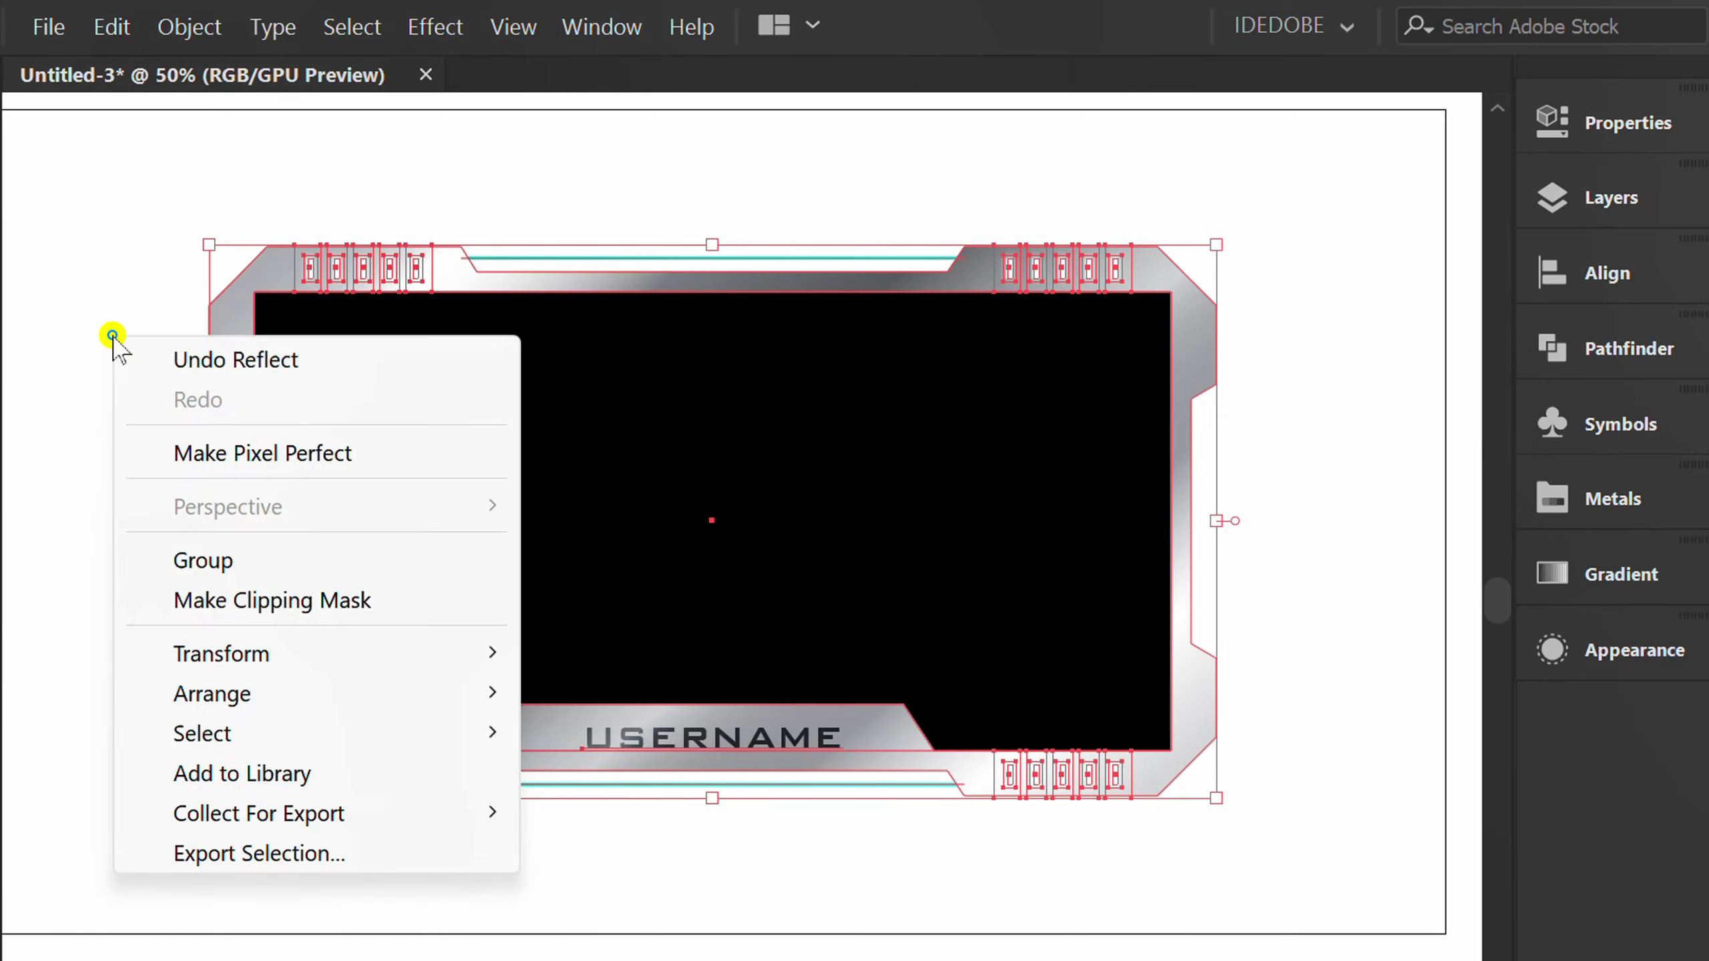
{"action": "left_click", "coordinate": [284, 562]}
Step: Make Layer 1 visible to reveal the purple grid, then fit the artboard in the window
{"action": "left_click", "coordinate": [571, 858]}
{"action": "scroll", "coordinate": [706, 832], "scroll_direction": "down", "scroll_amount": 2}
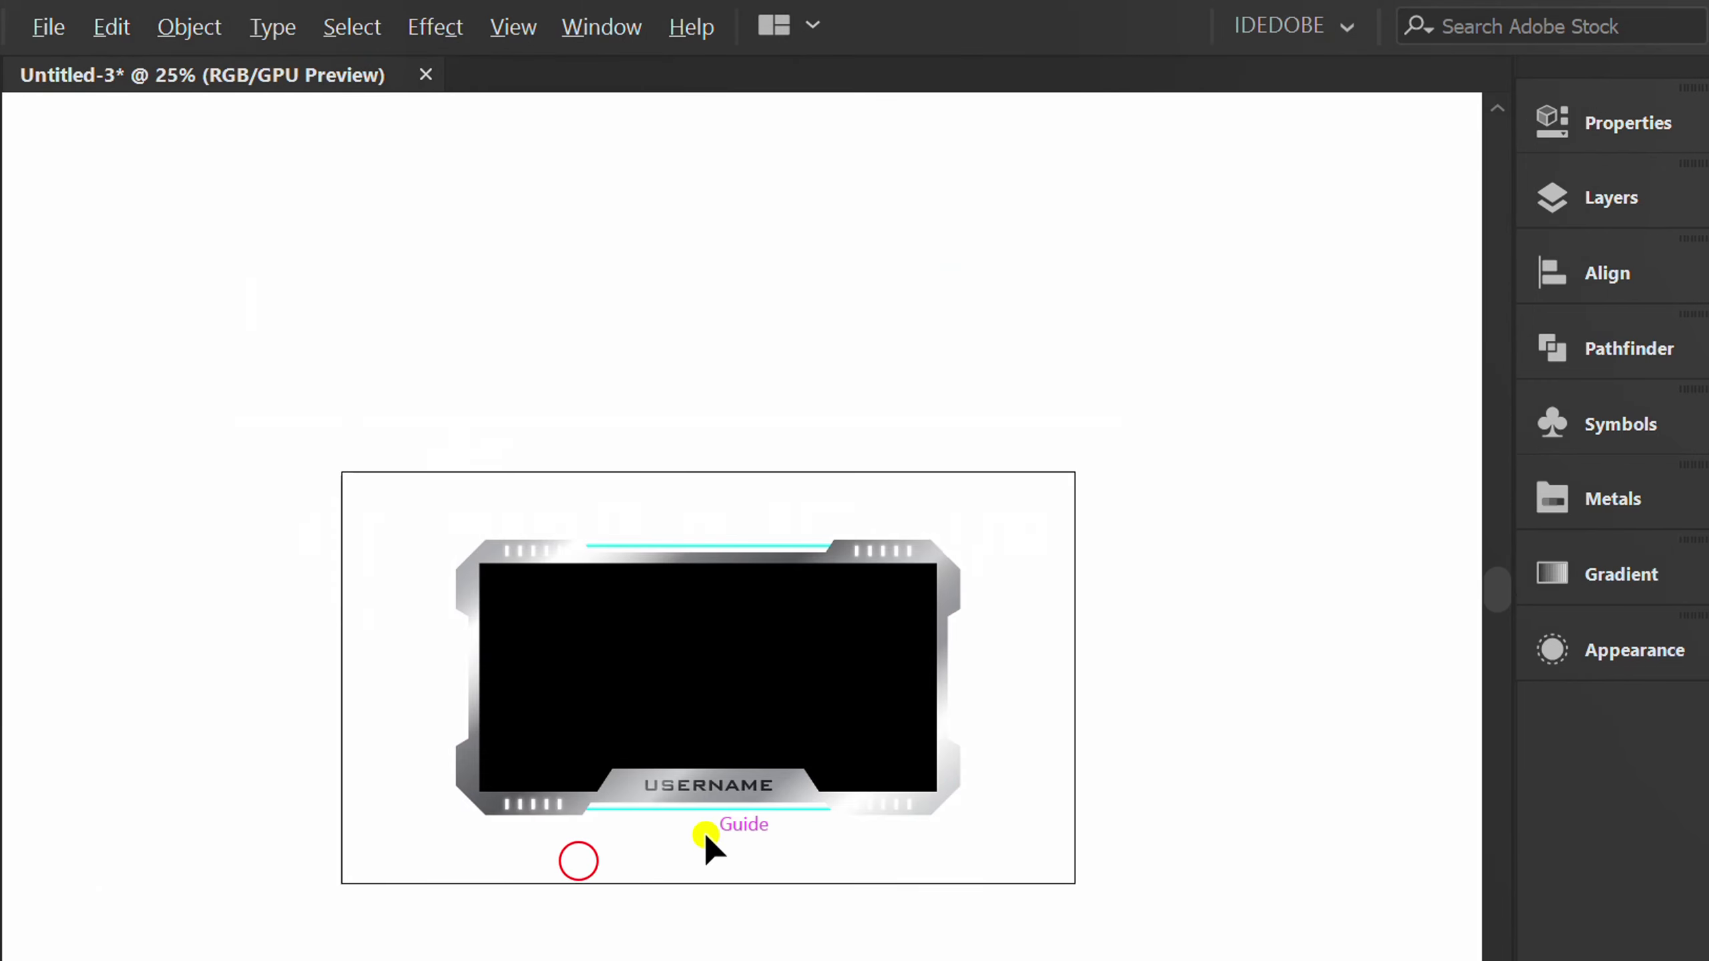
{"action": "left_click", "coordinate": [1598, 198]}
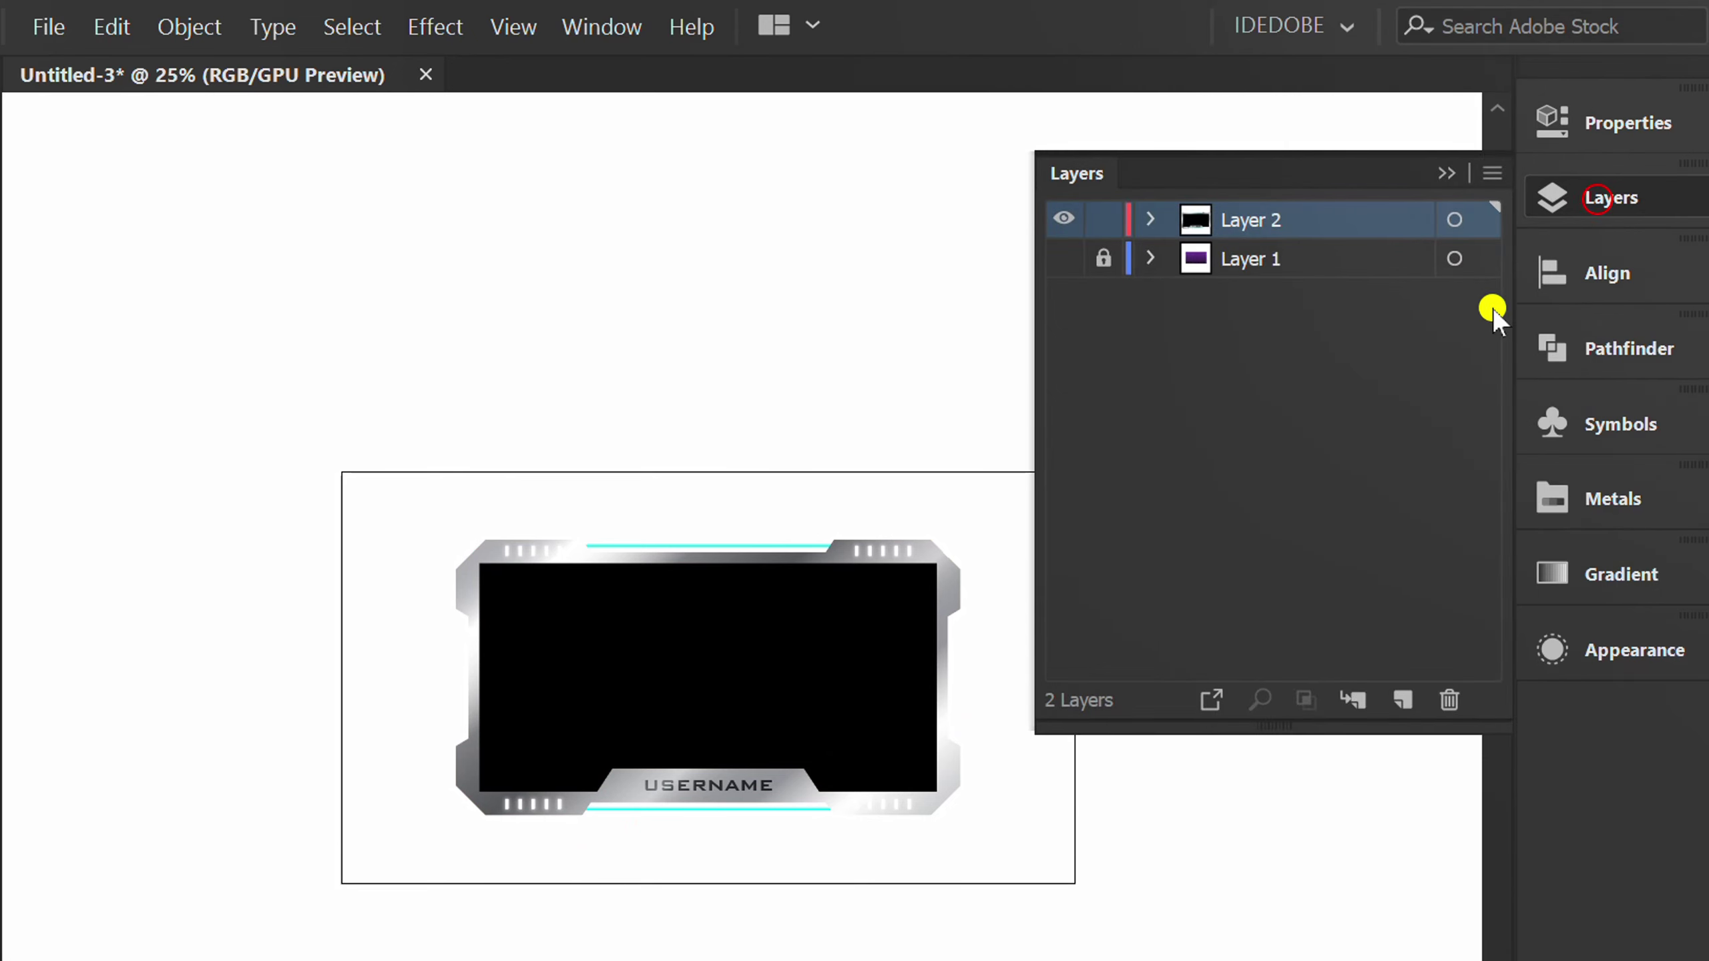
{"action": "left_click", "coordinate": [1064, 260]}
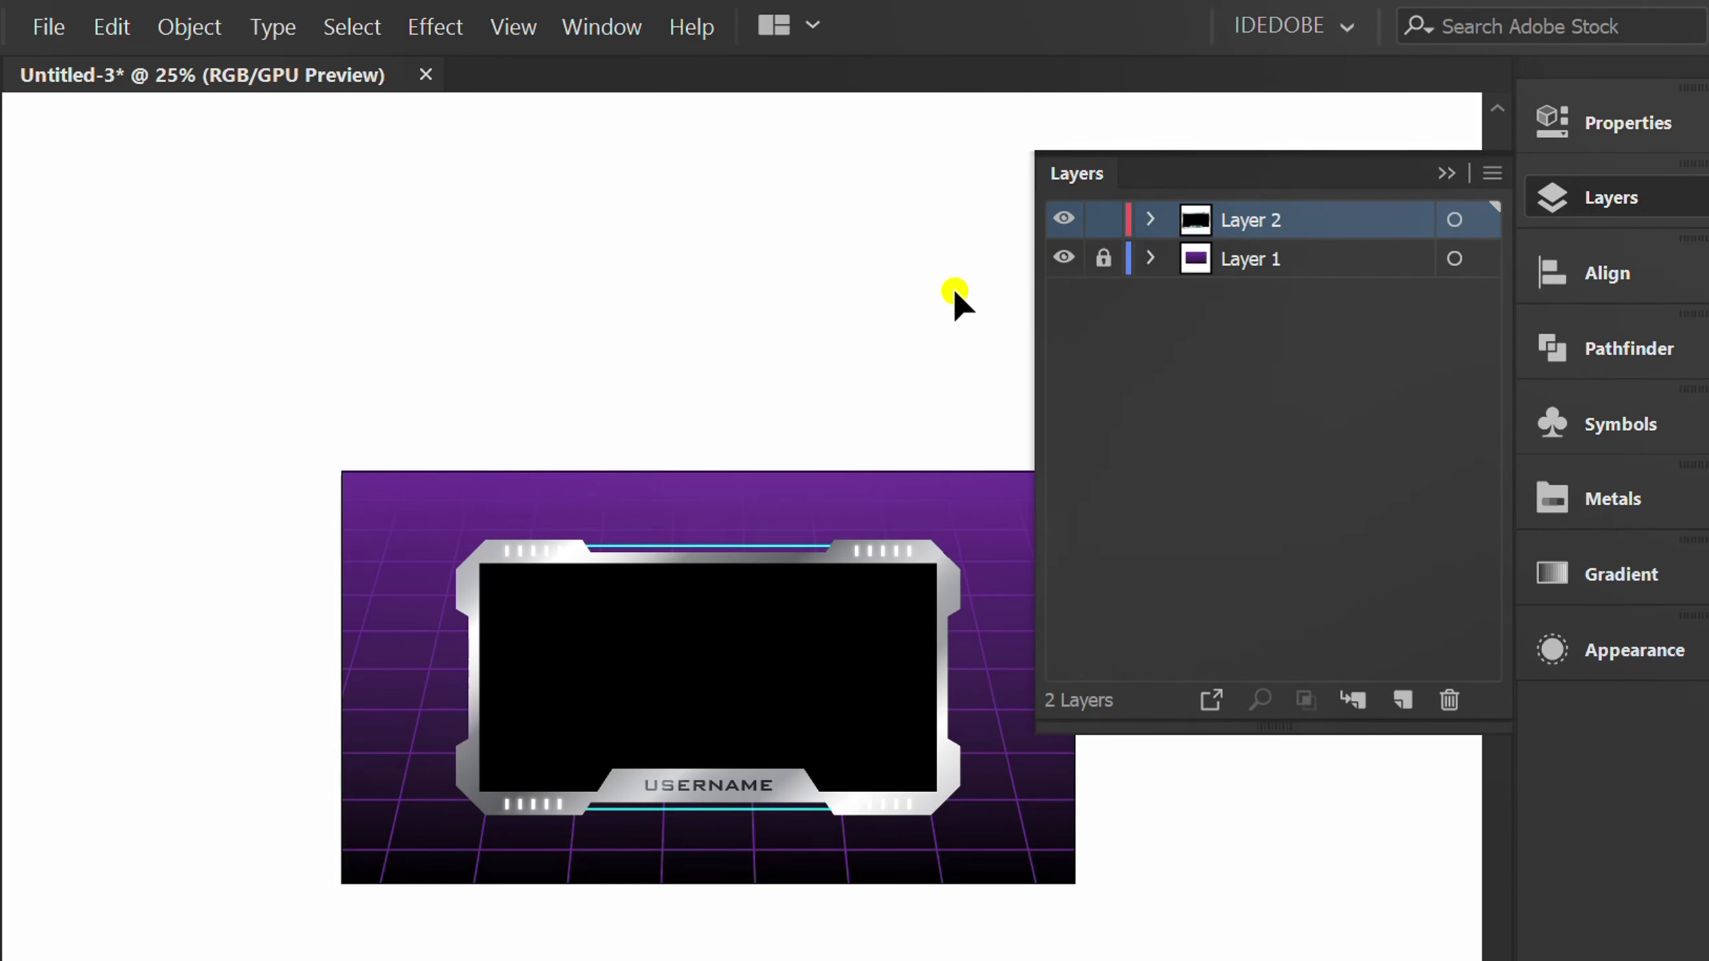
{"action": "left_click", "coordinate": [885, 306]}
{"action": "key", "text": "ctrl+0"}
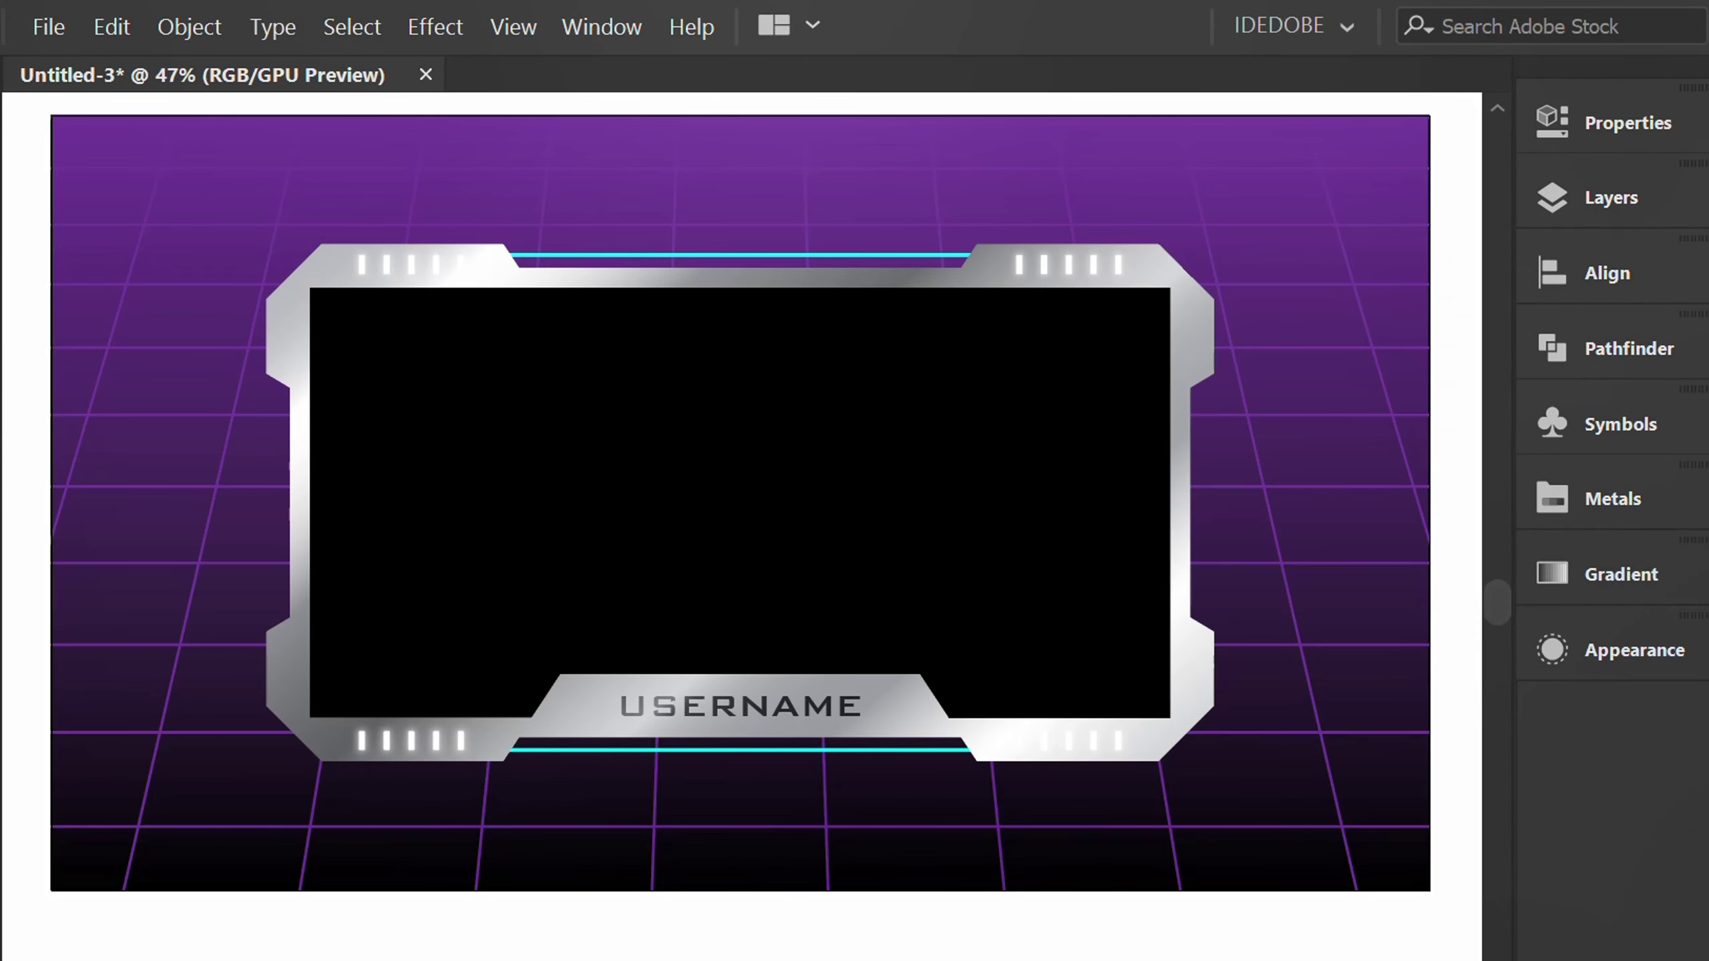